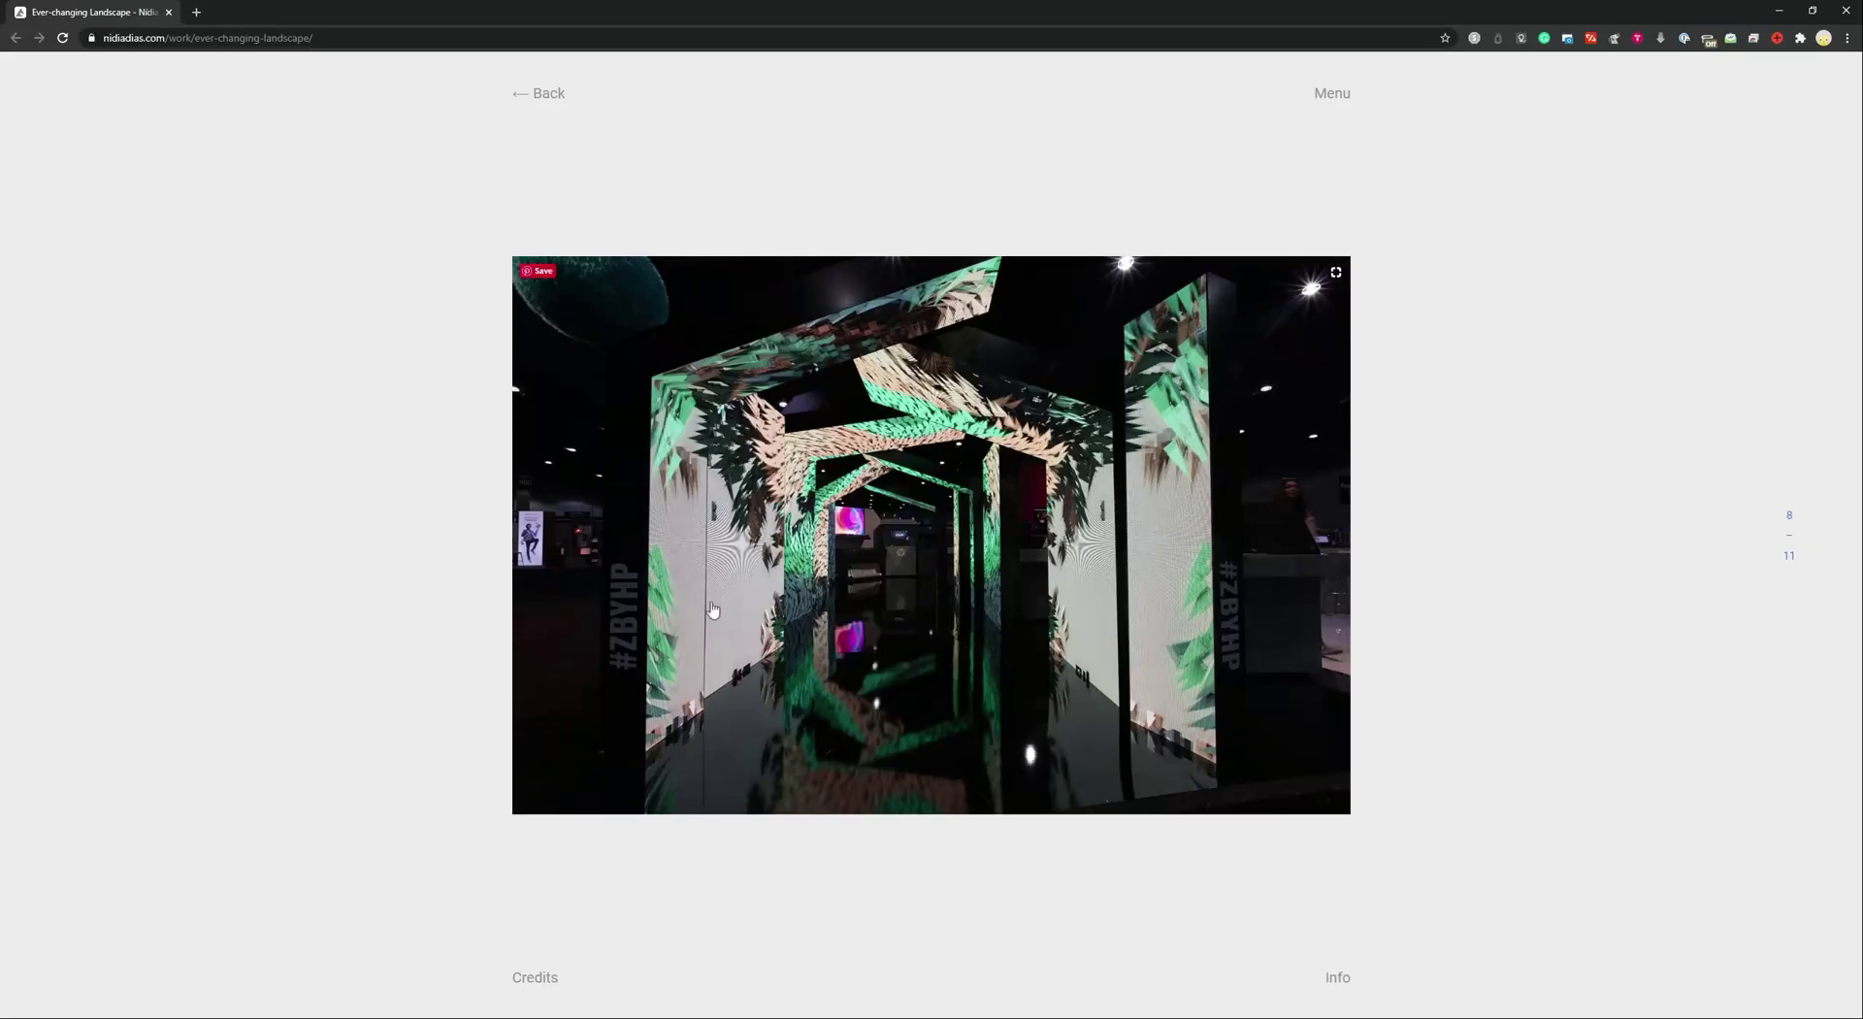
Browse the Ever-changing Landscape gallery photos, then switch over to Cinema 4D.
scroll(1026, 669, "down", 1)
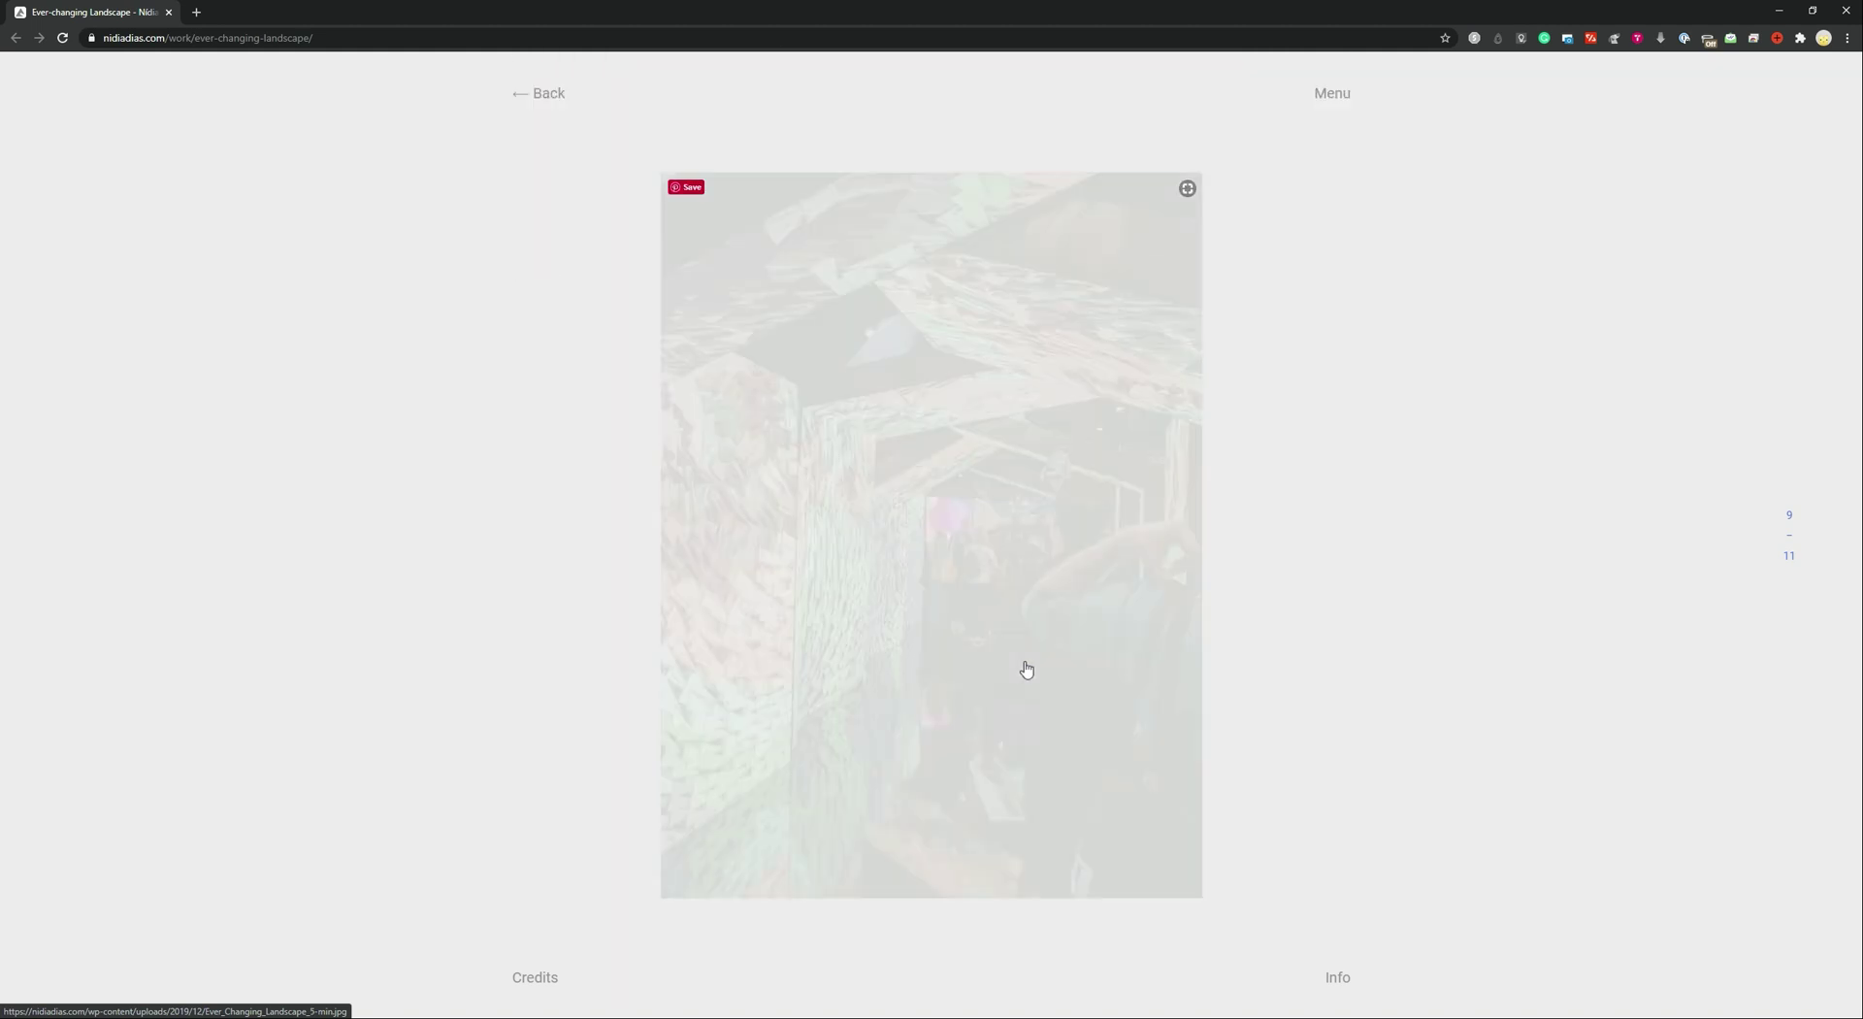
scroll(865, 476, "down", 1)
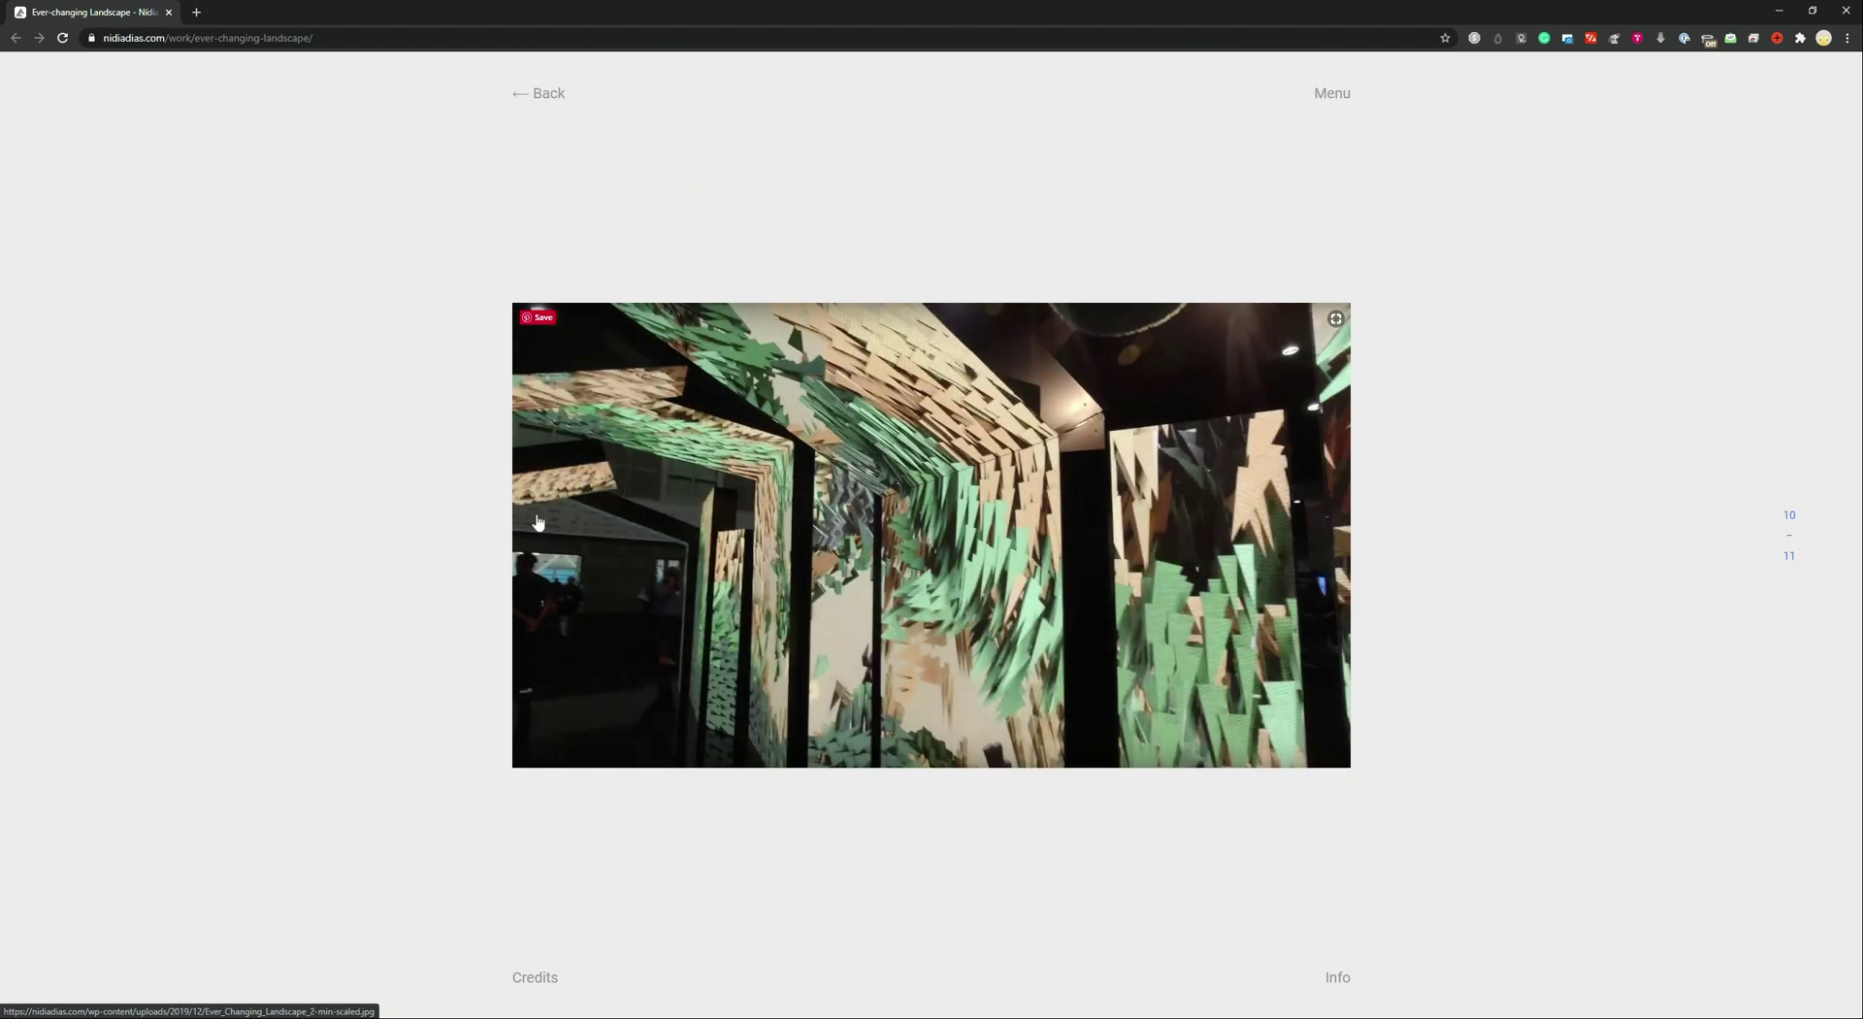
scroll(682, 512, "up", 2)
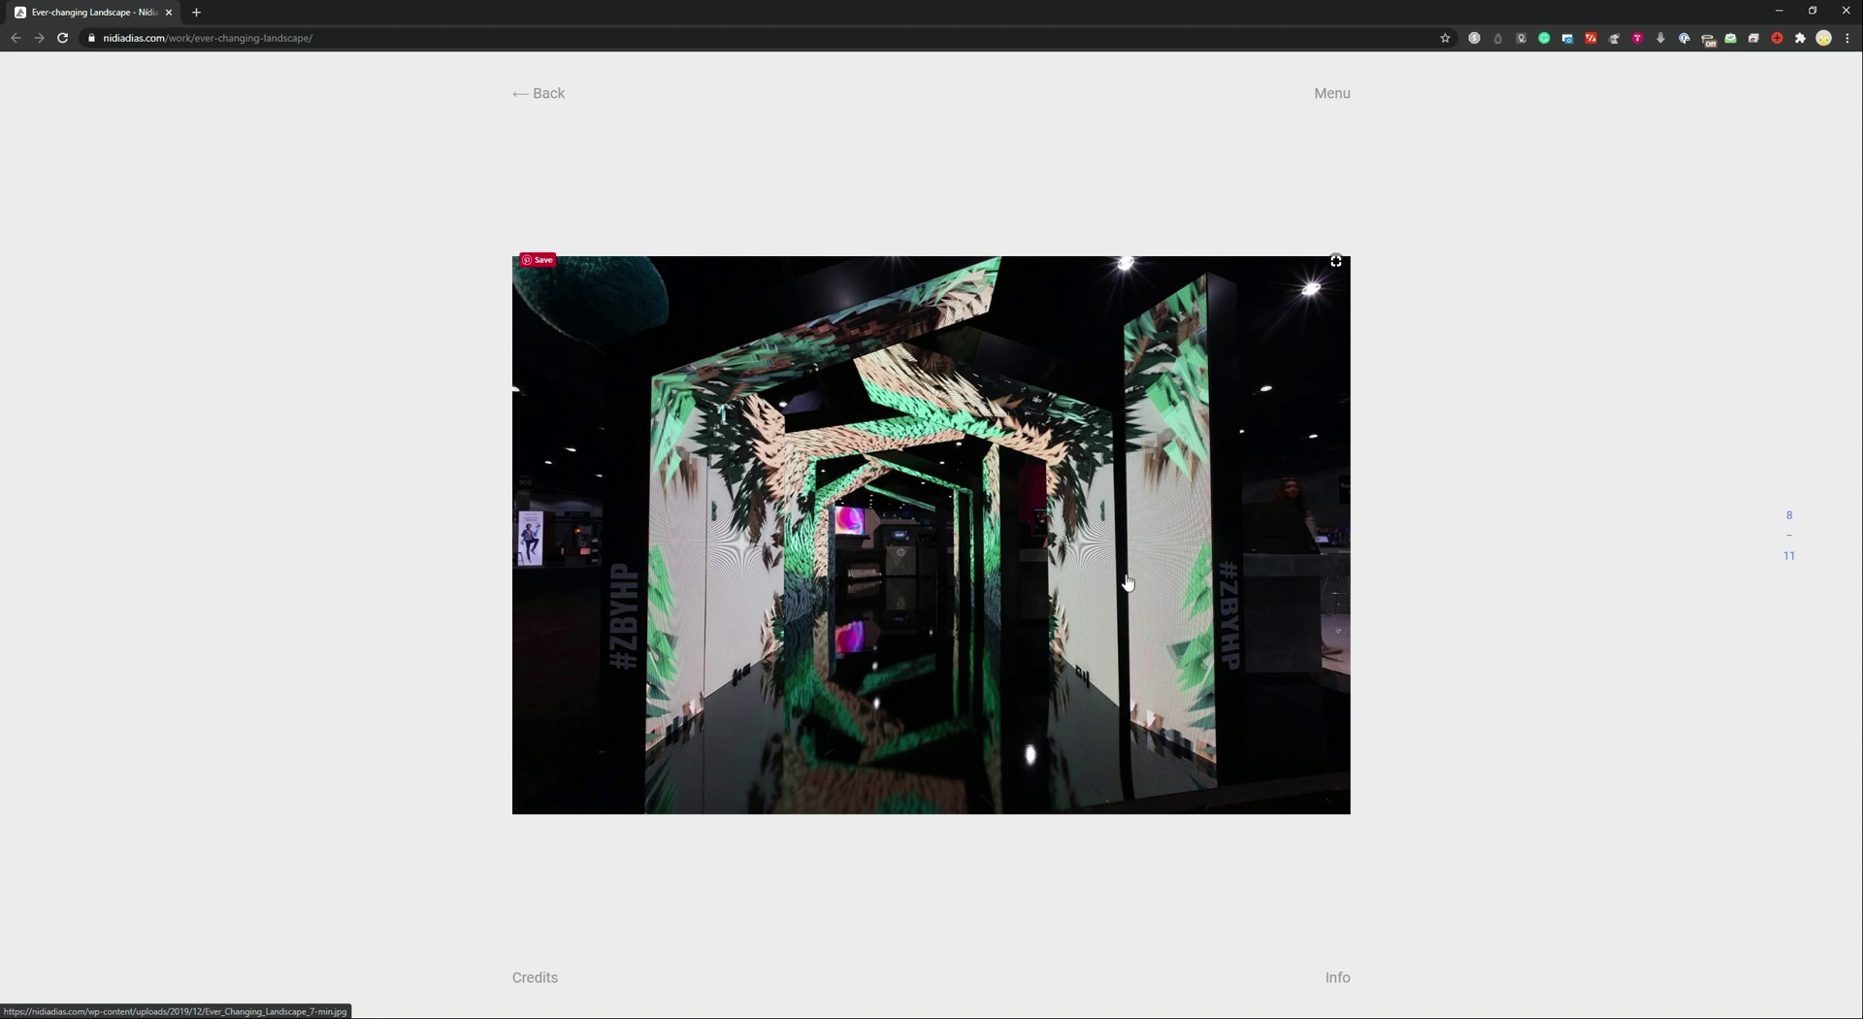
key("alt+Tab")
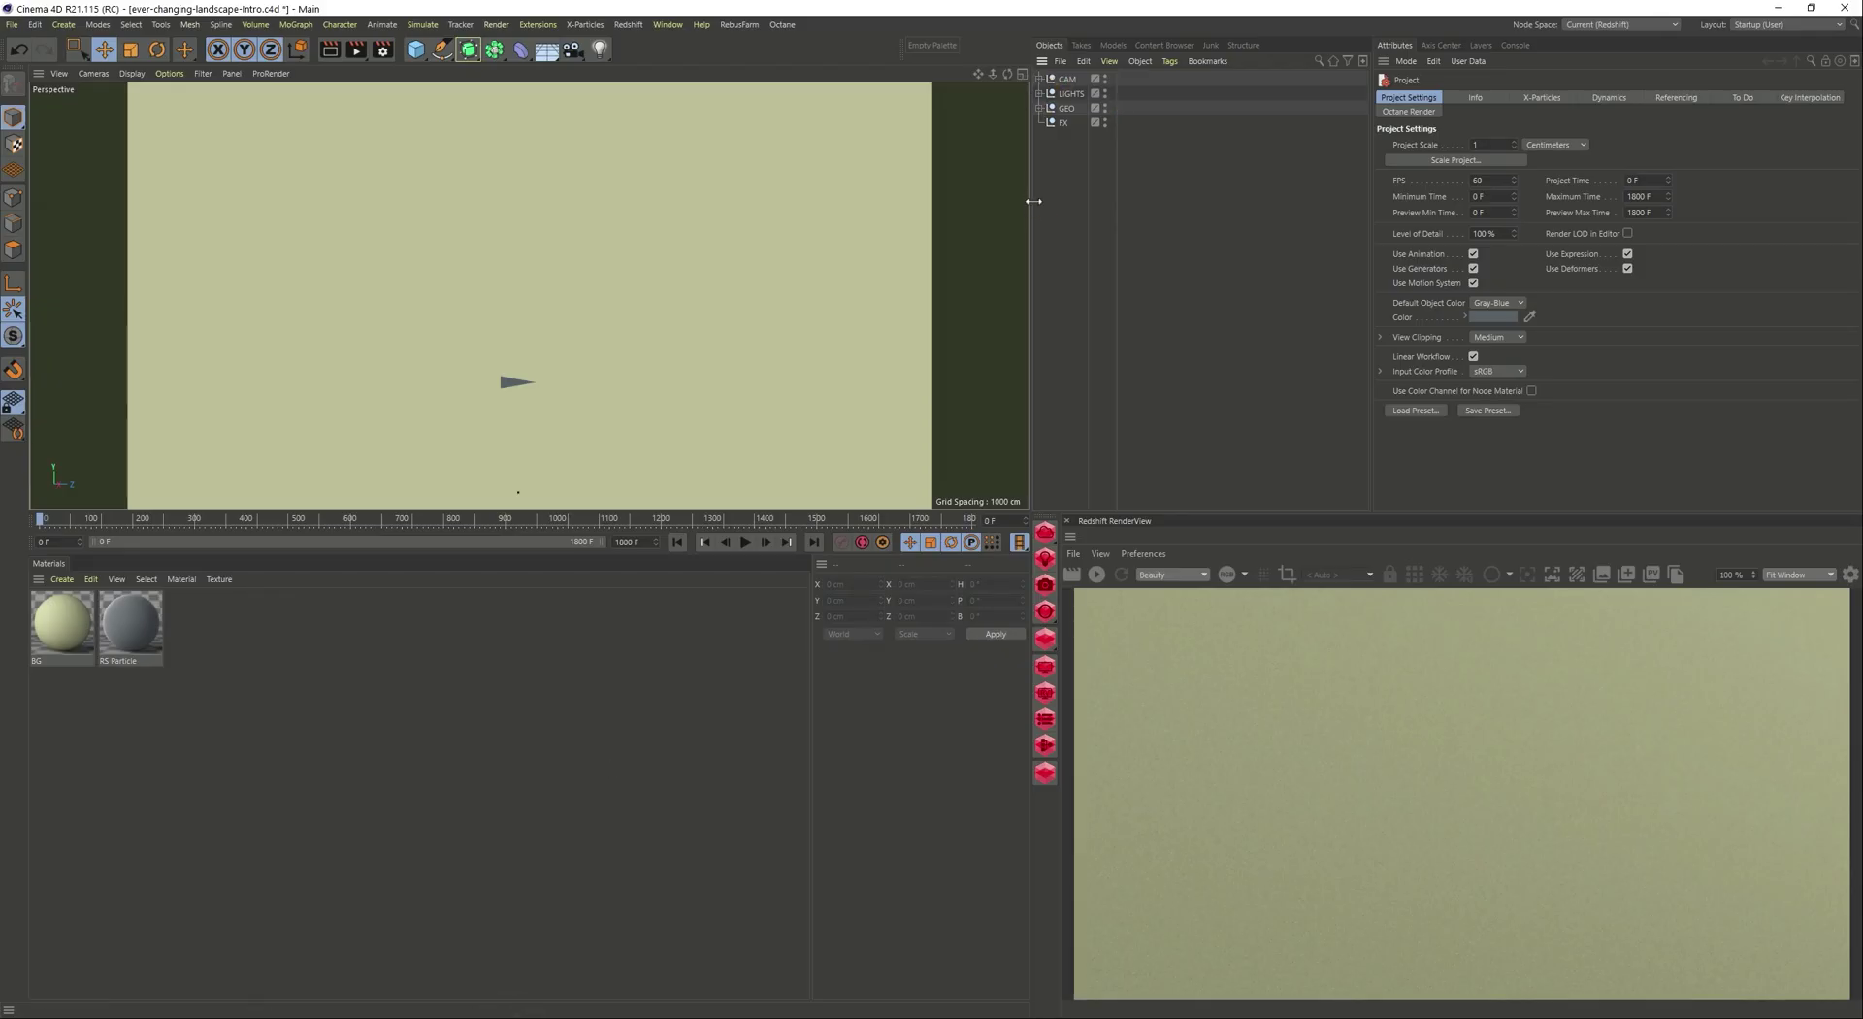
left_click(1038, 93)
left_click(1085, 109)
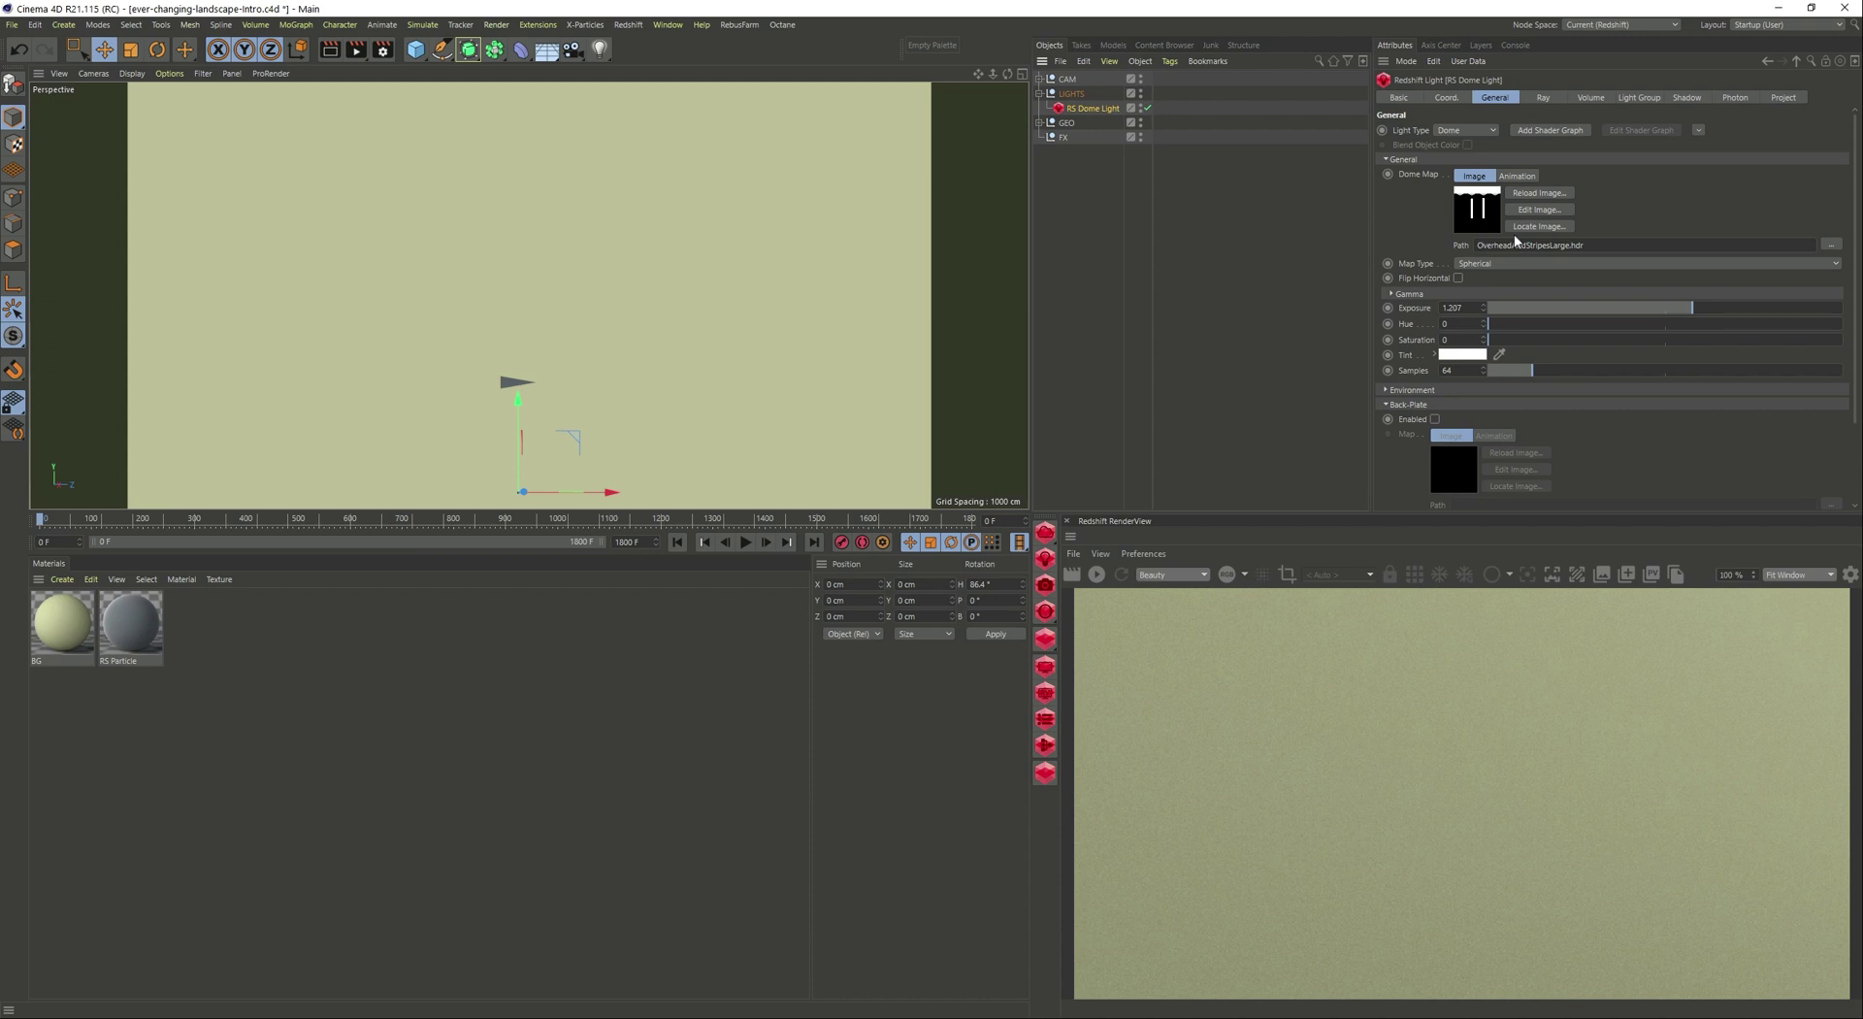
left_click(1038, 93)
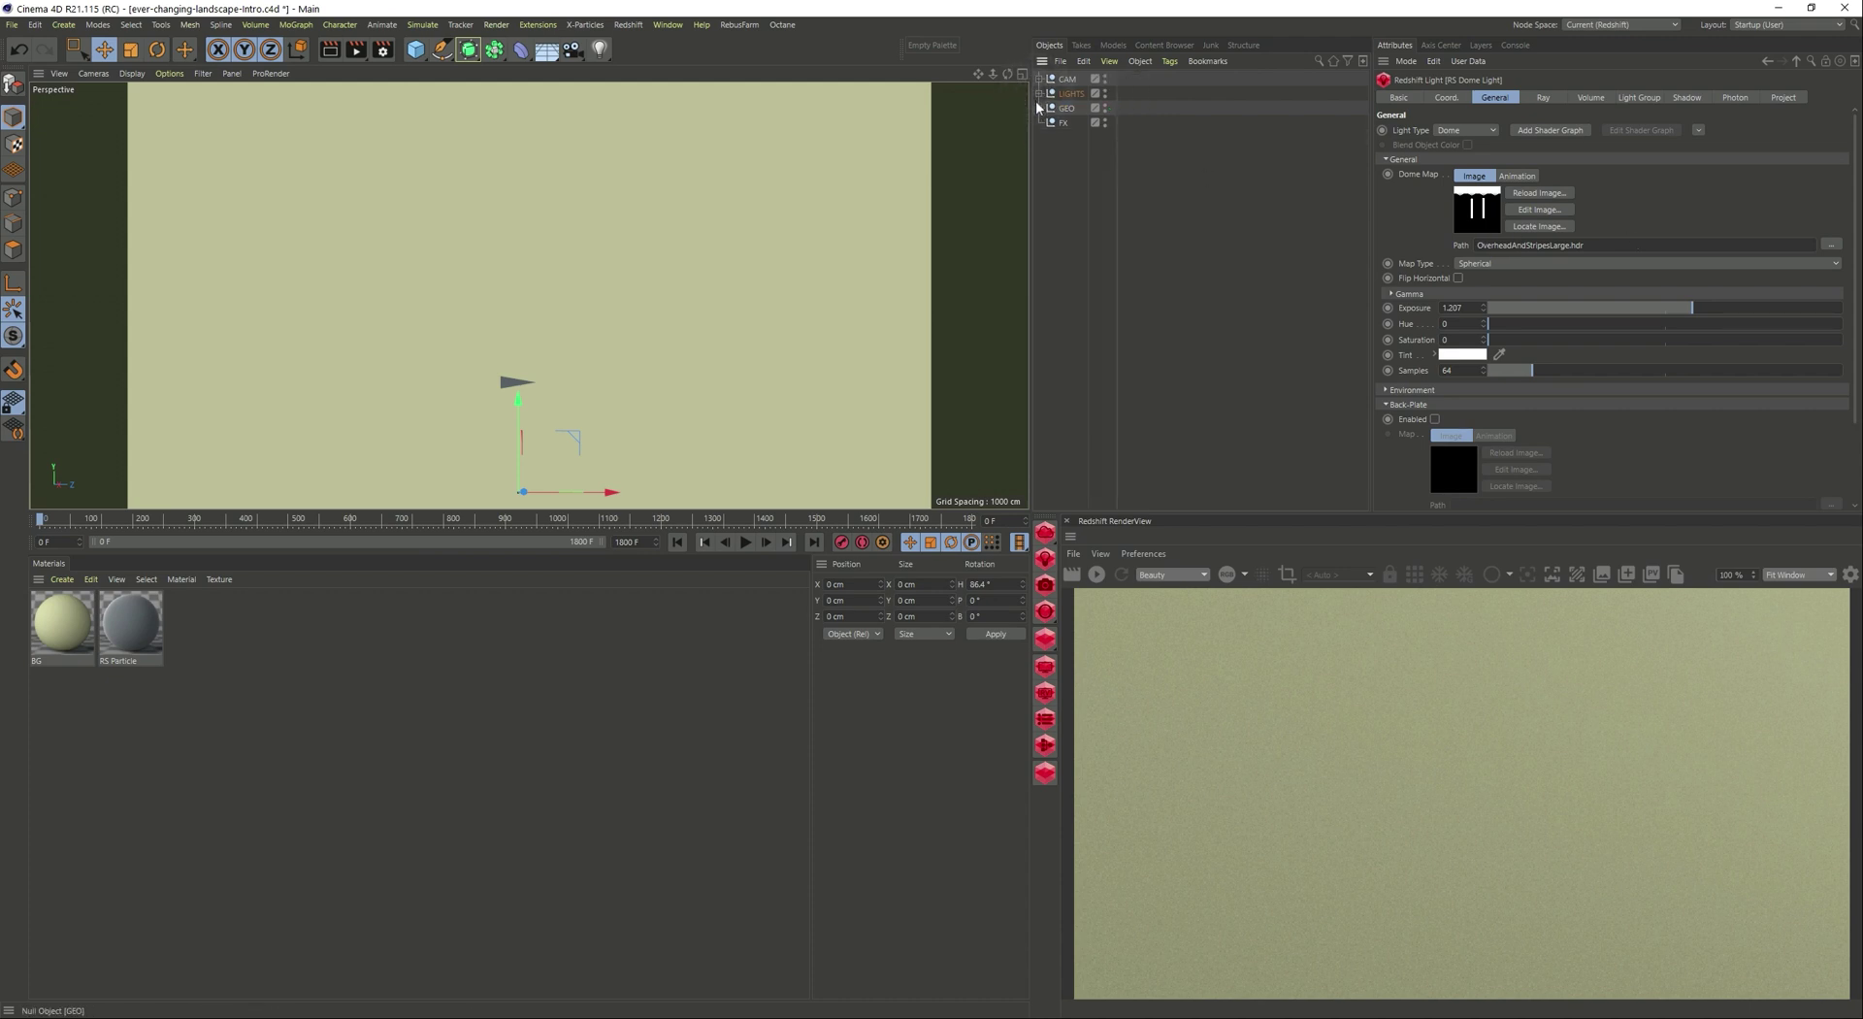
left_click(1046, 113)
left_click(1040, 107)
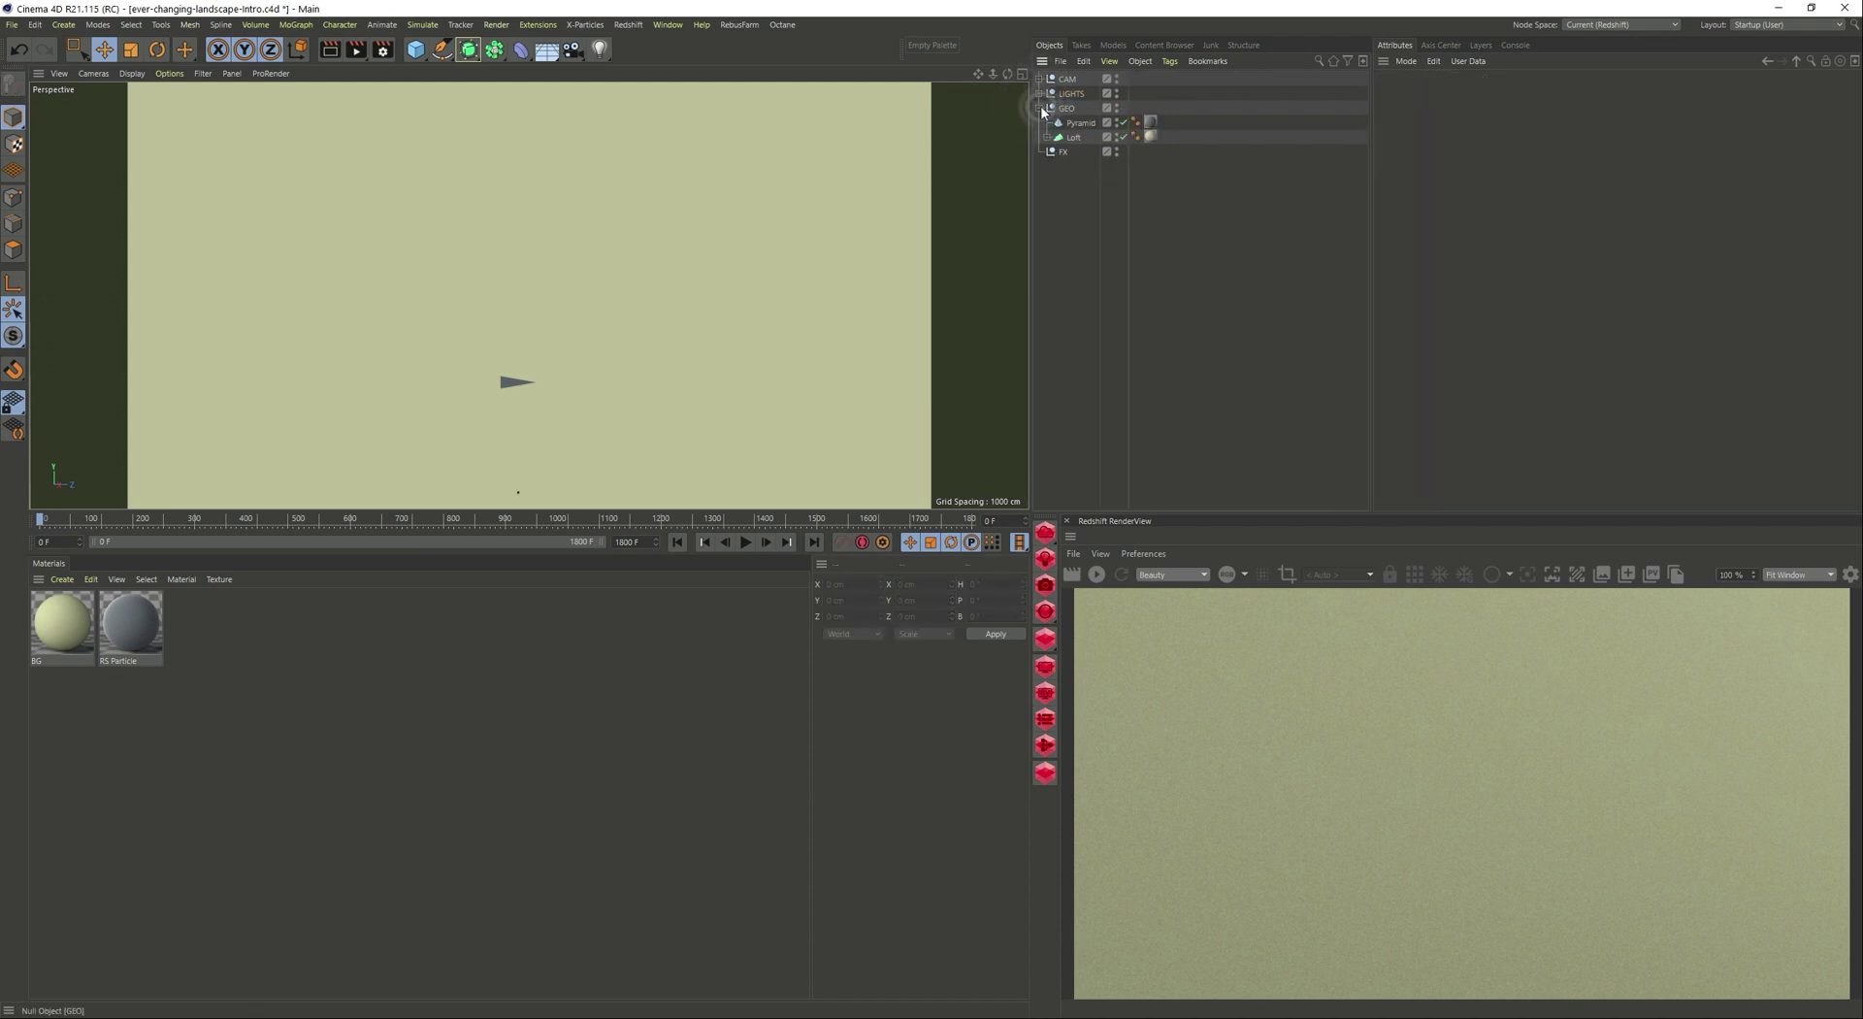
left_click(1074, 135)
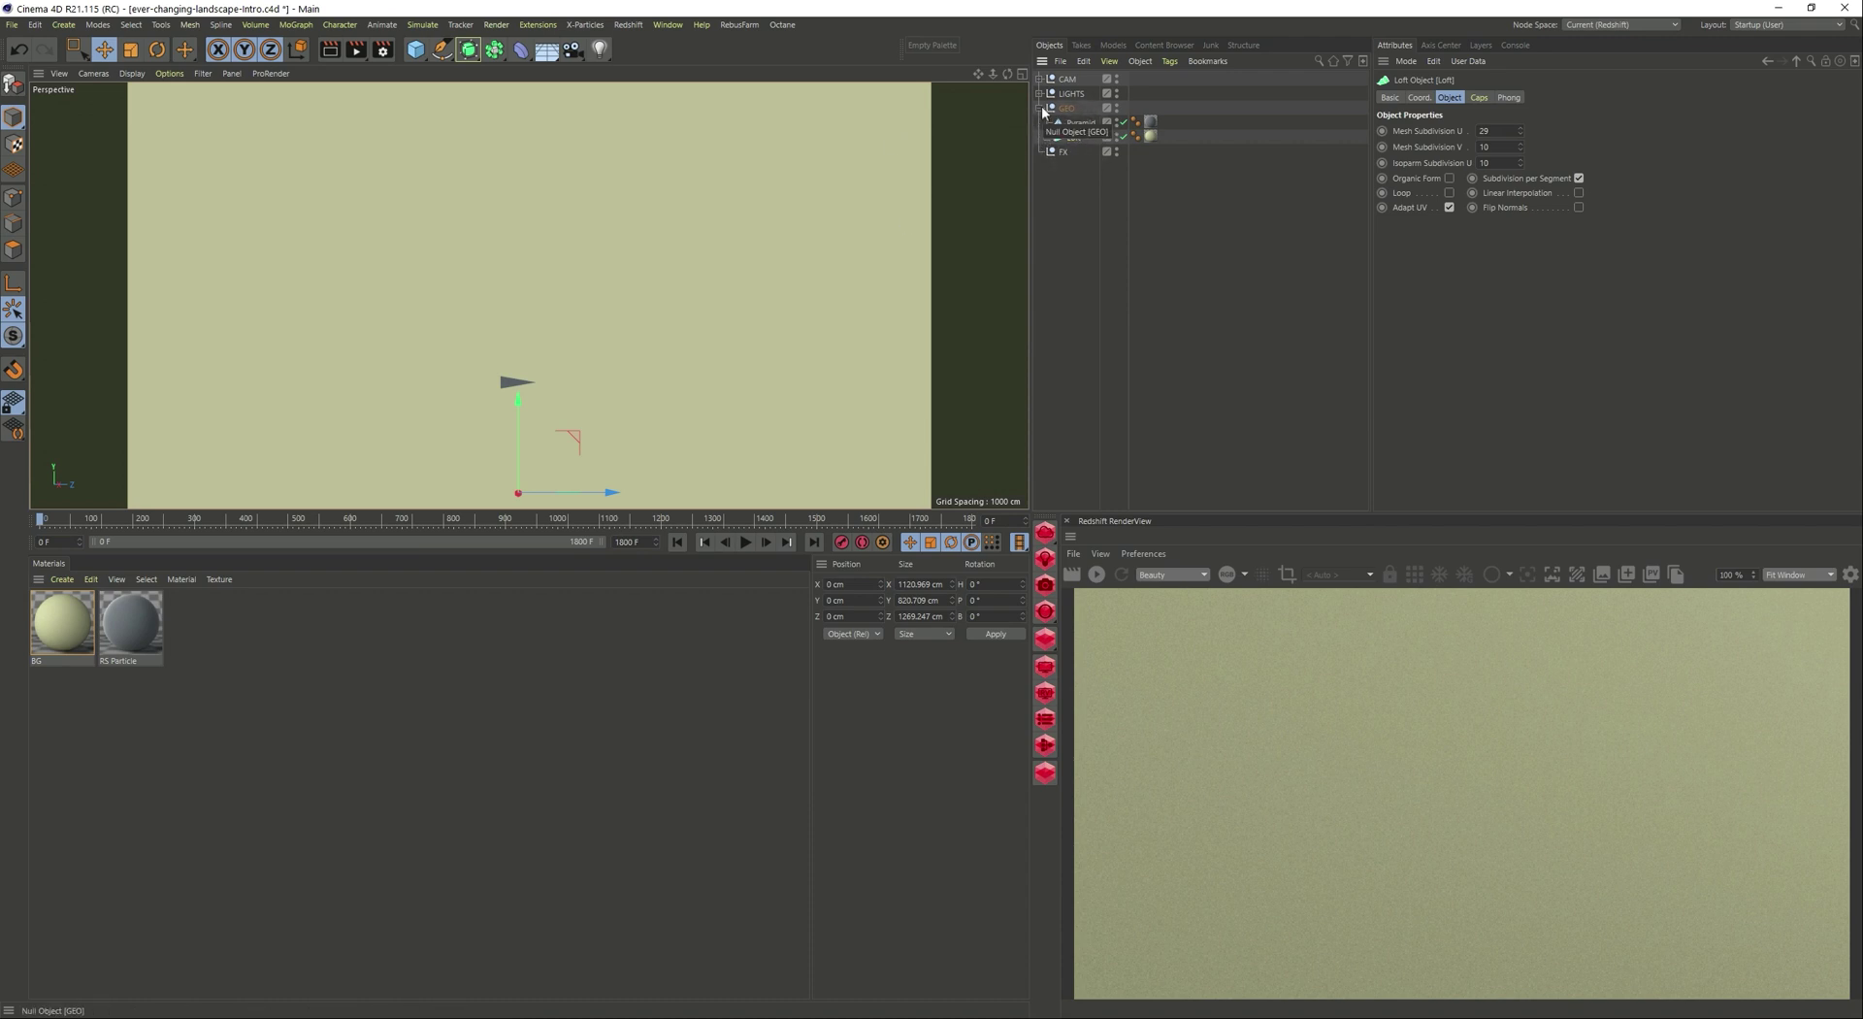
left_click(1040, 108)
Create a new X-Particles xpSystem and nest it under the FX group.
left_click(1058, 171)
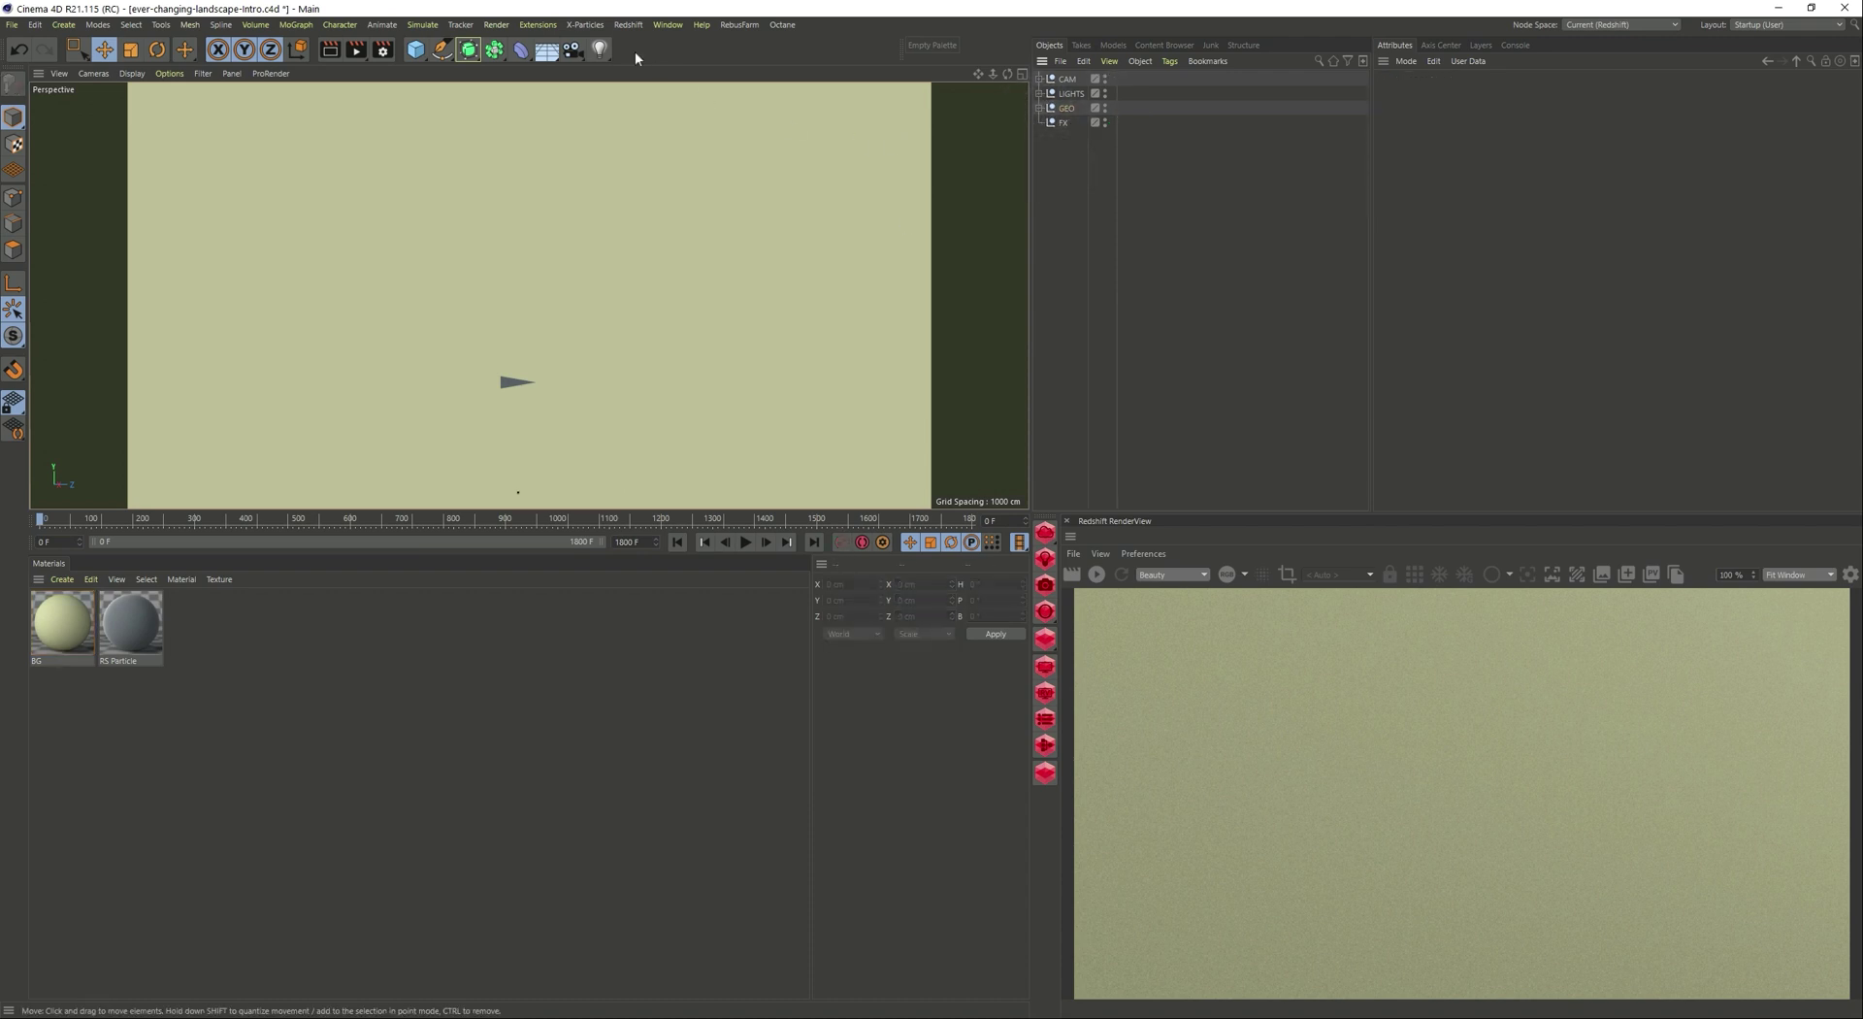
left_click(585, 24)
left_click(600, 69)
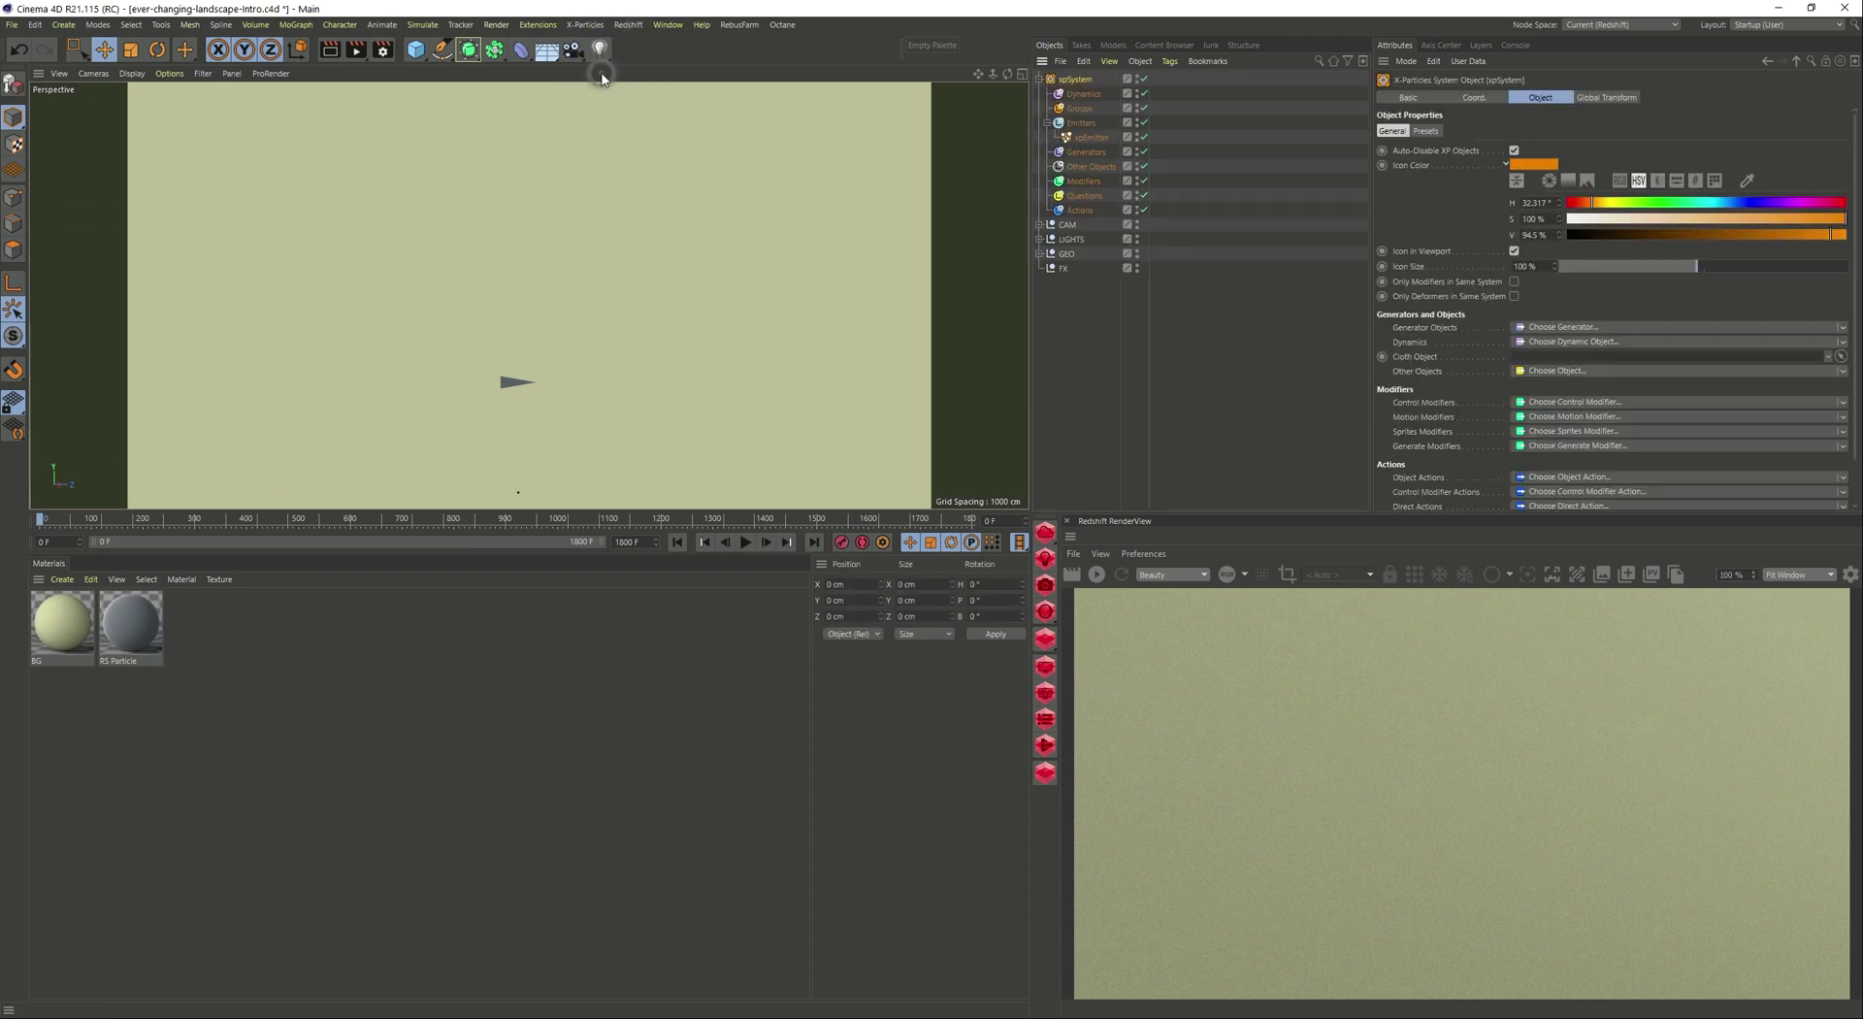
left_click_drag(1067, 134, 1092, 167)
left_click(1064, 269)
Delete the Groups, Generators, Other Objects, Questions and Actions folders from the xpSystem.
key("Delete")
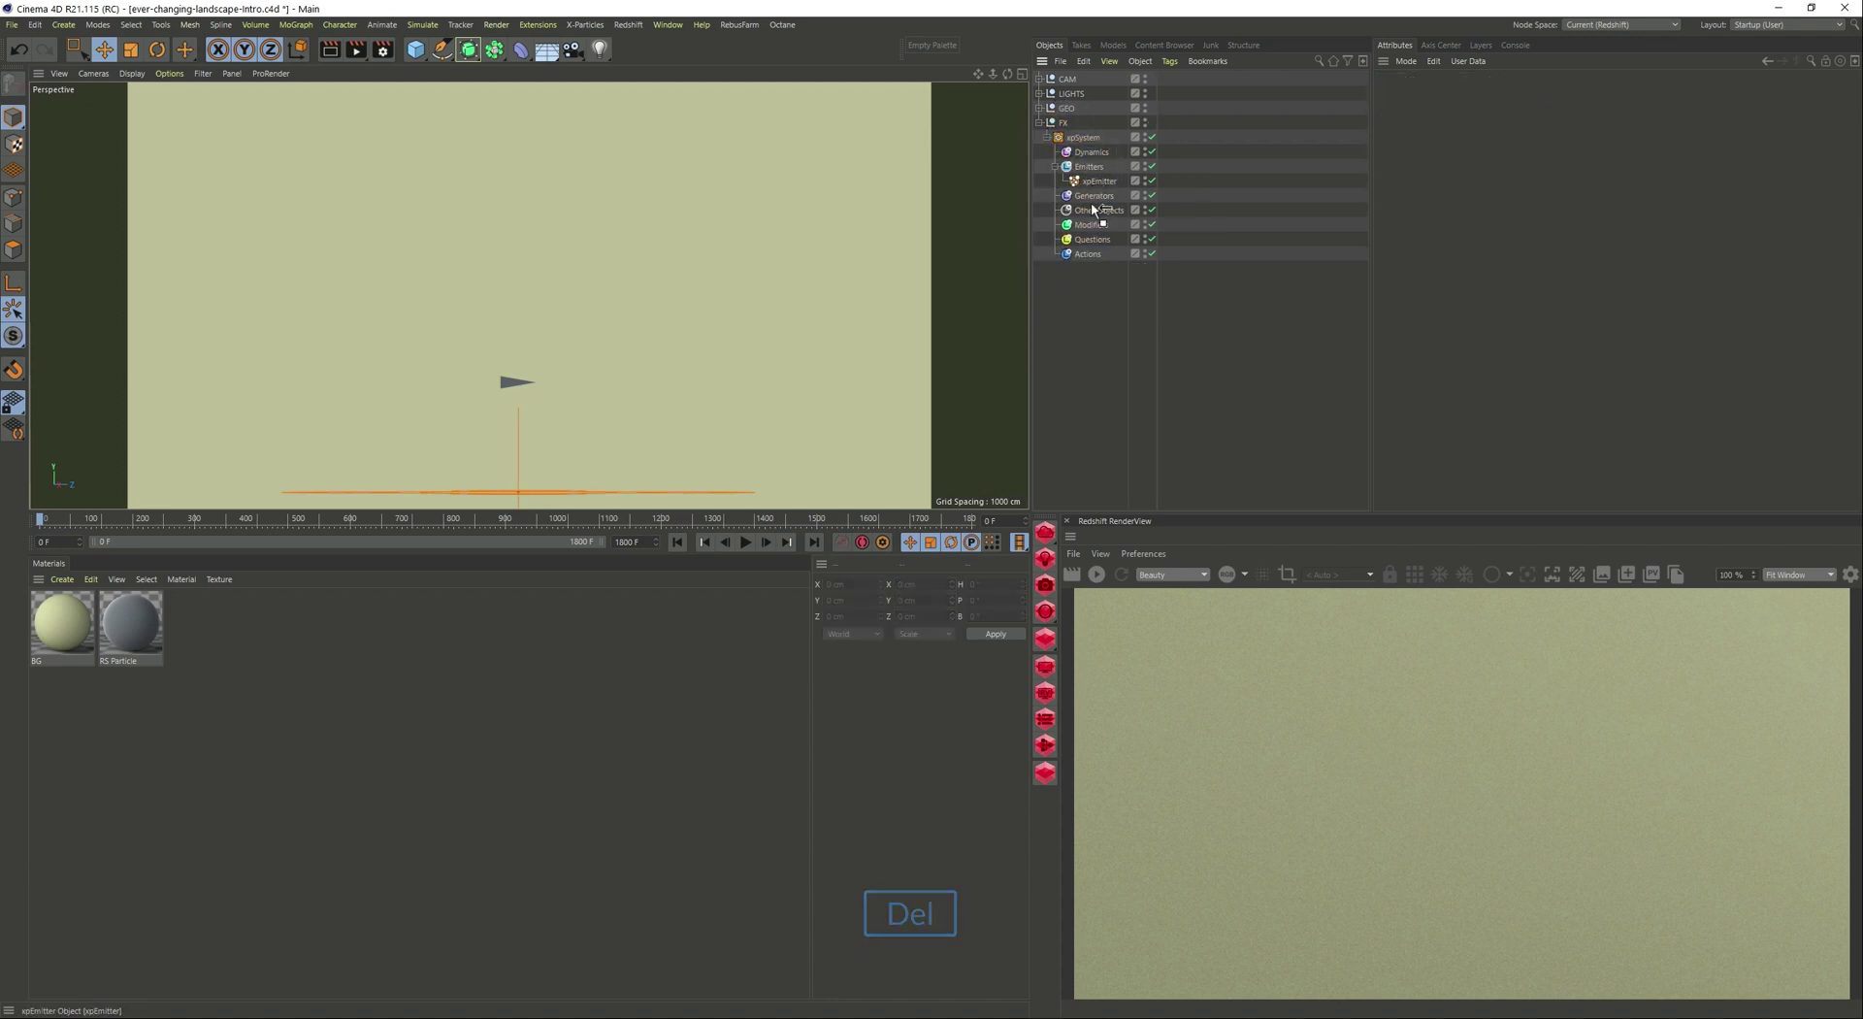
left_click(1093, 207)
key("Delete")
left_click(1091, 198)
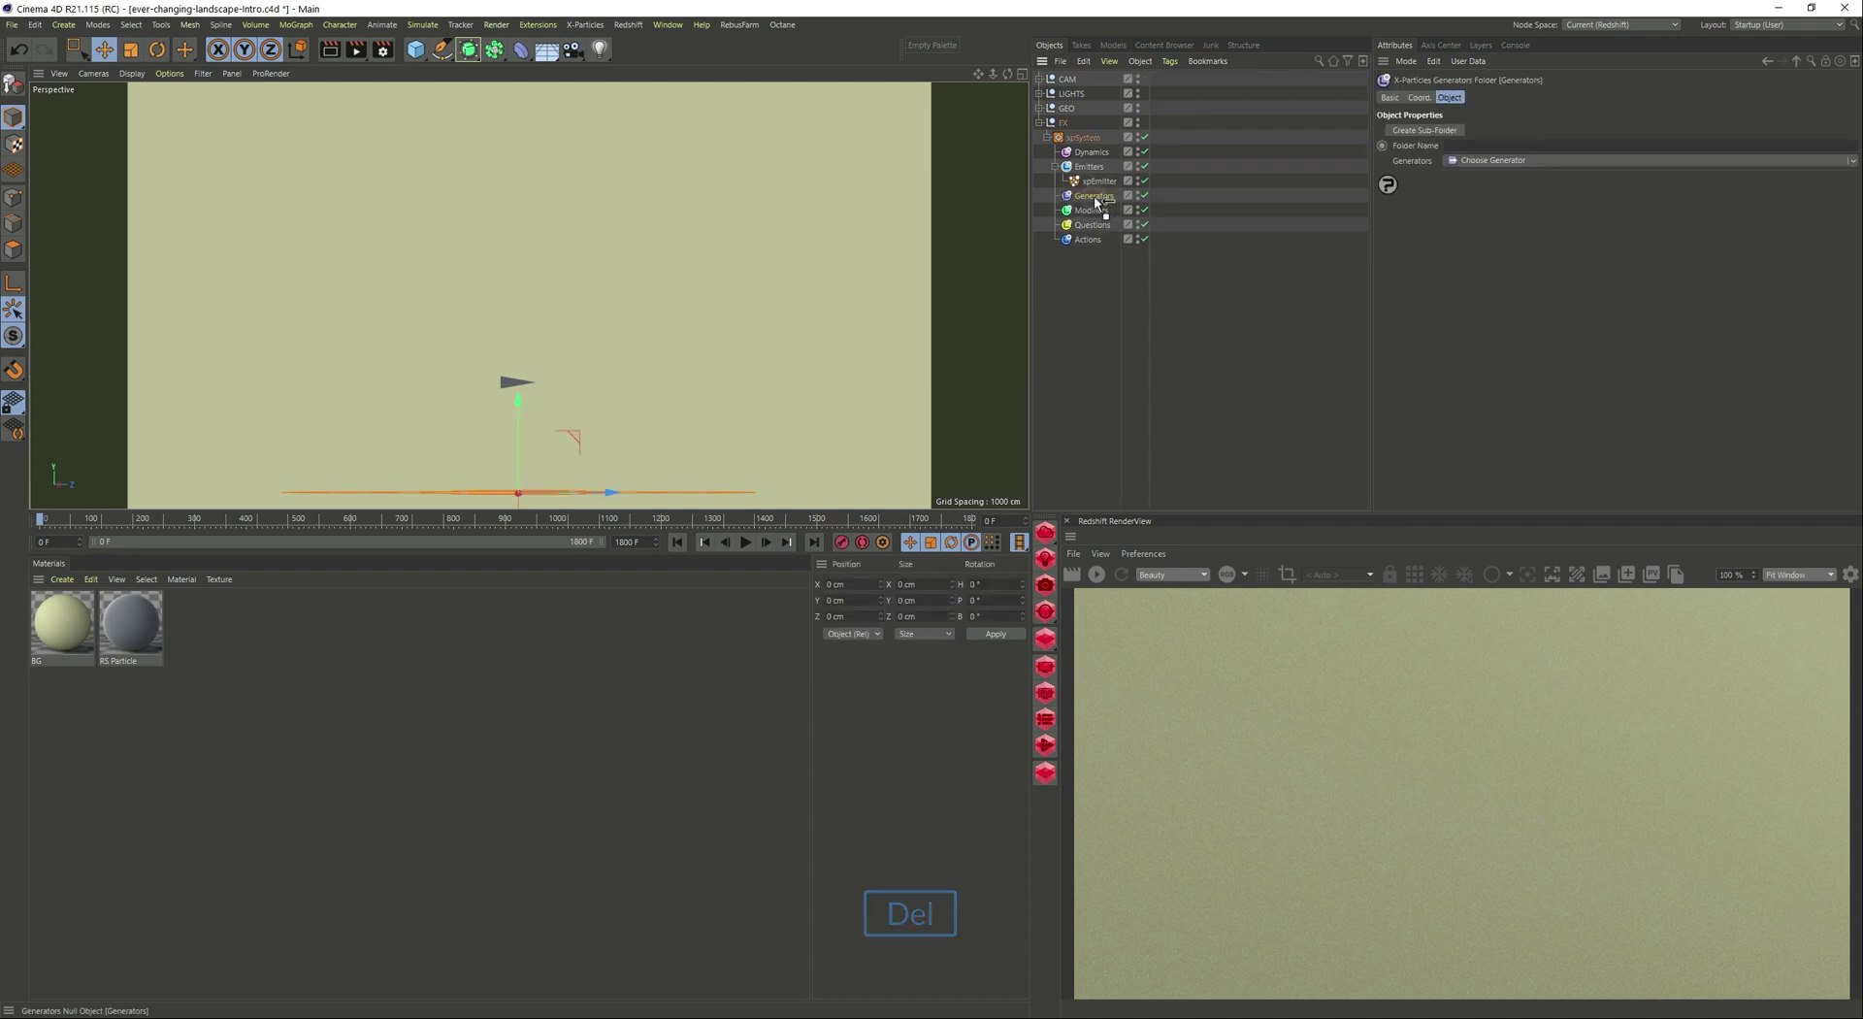
key("Delete")
left_click(1088, 209)
key("Delete")
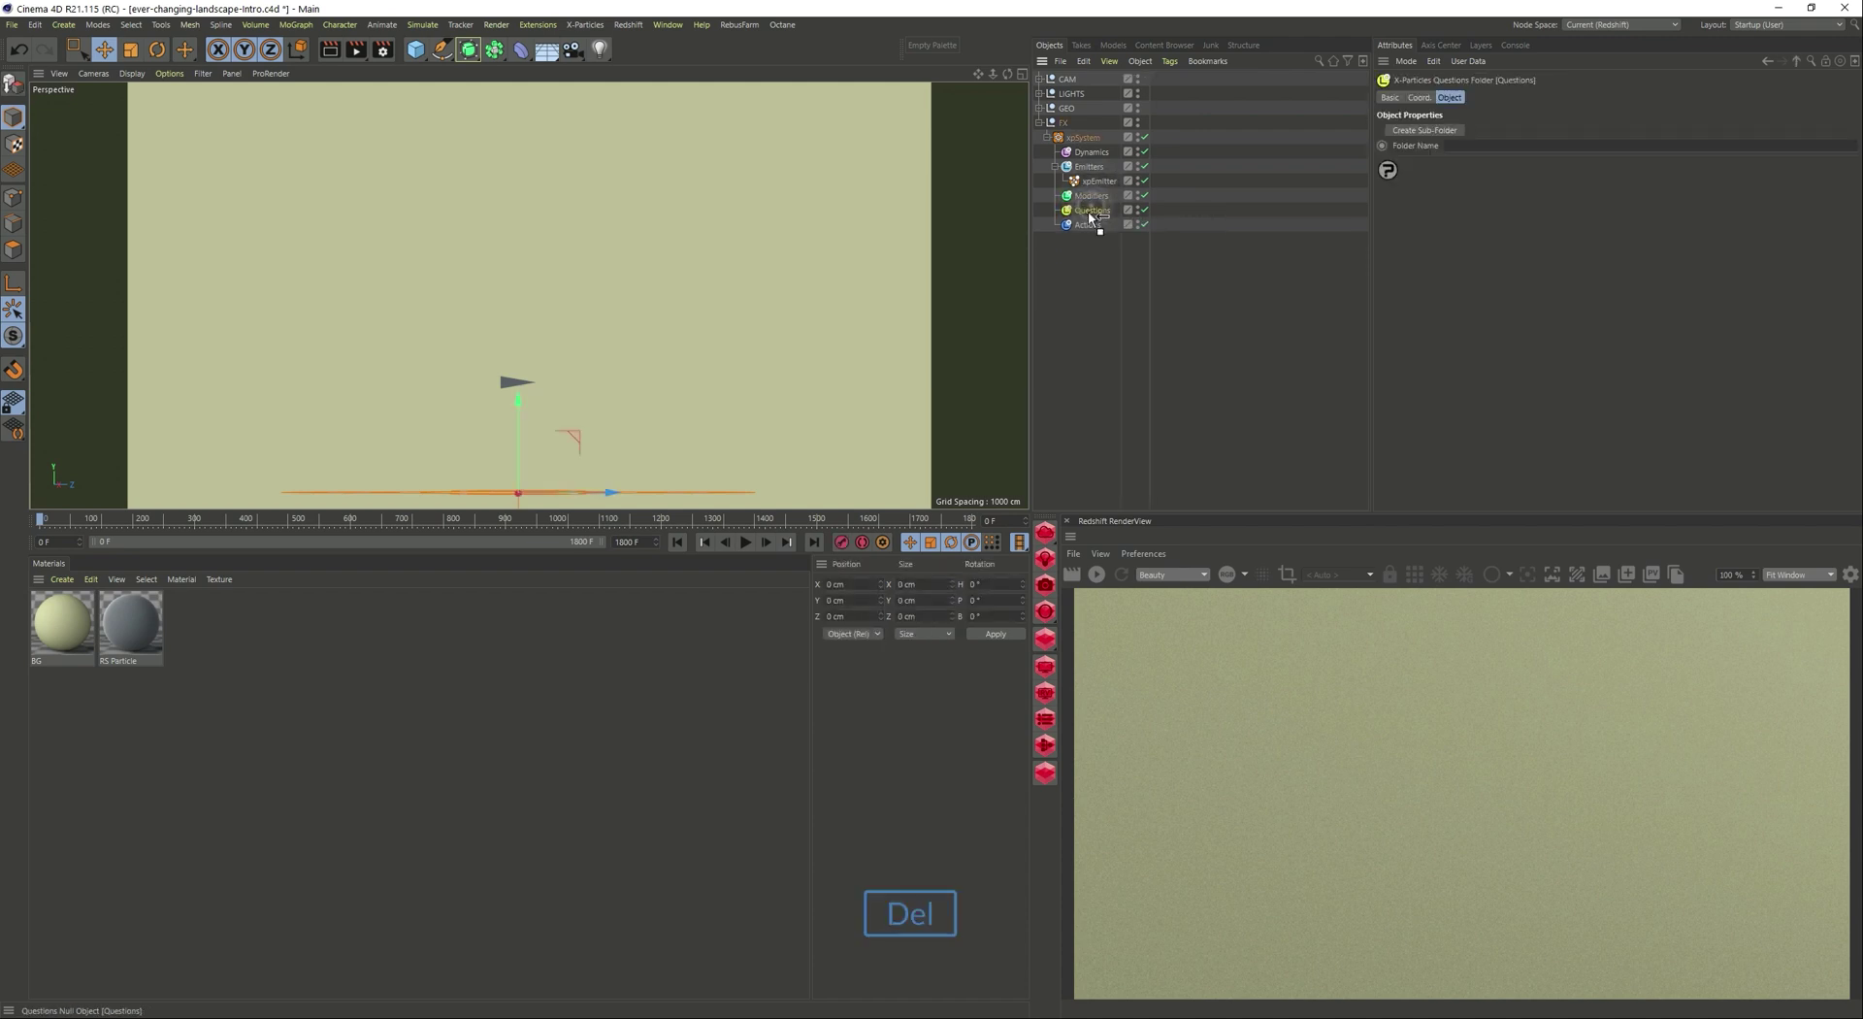
left_click(1086, 208)
key("Delete")
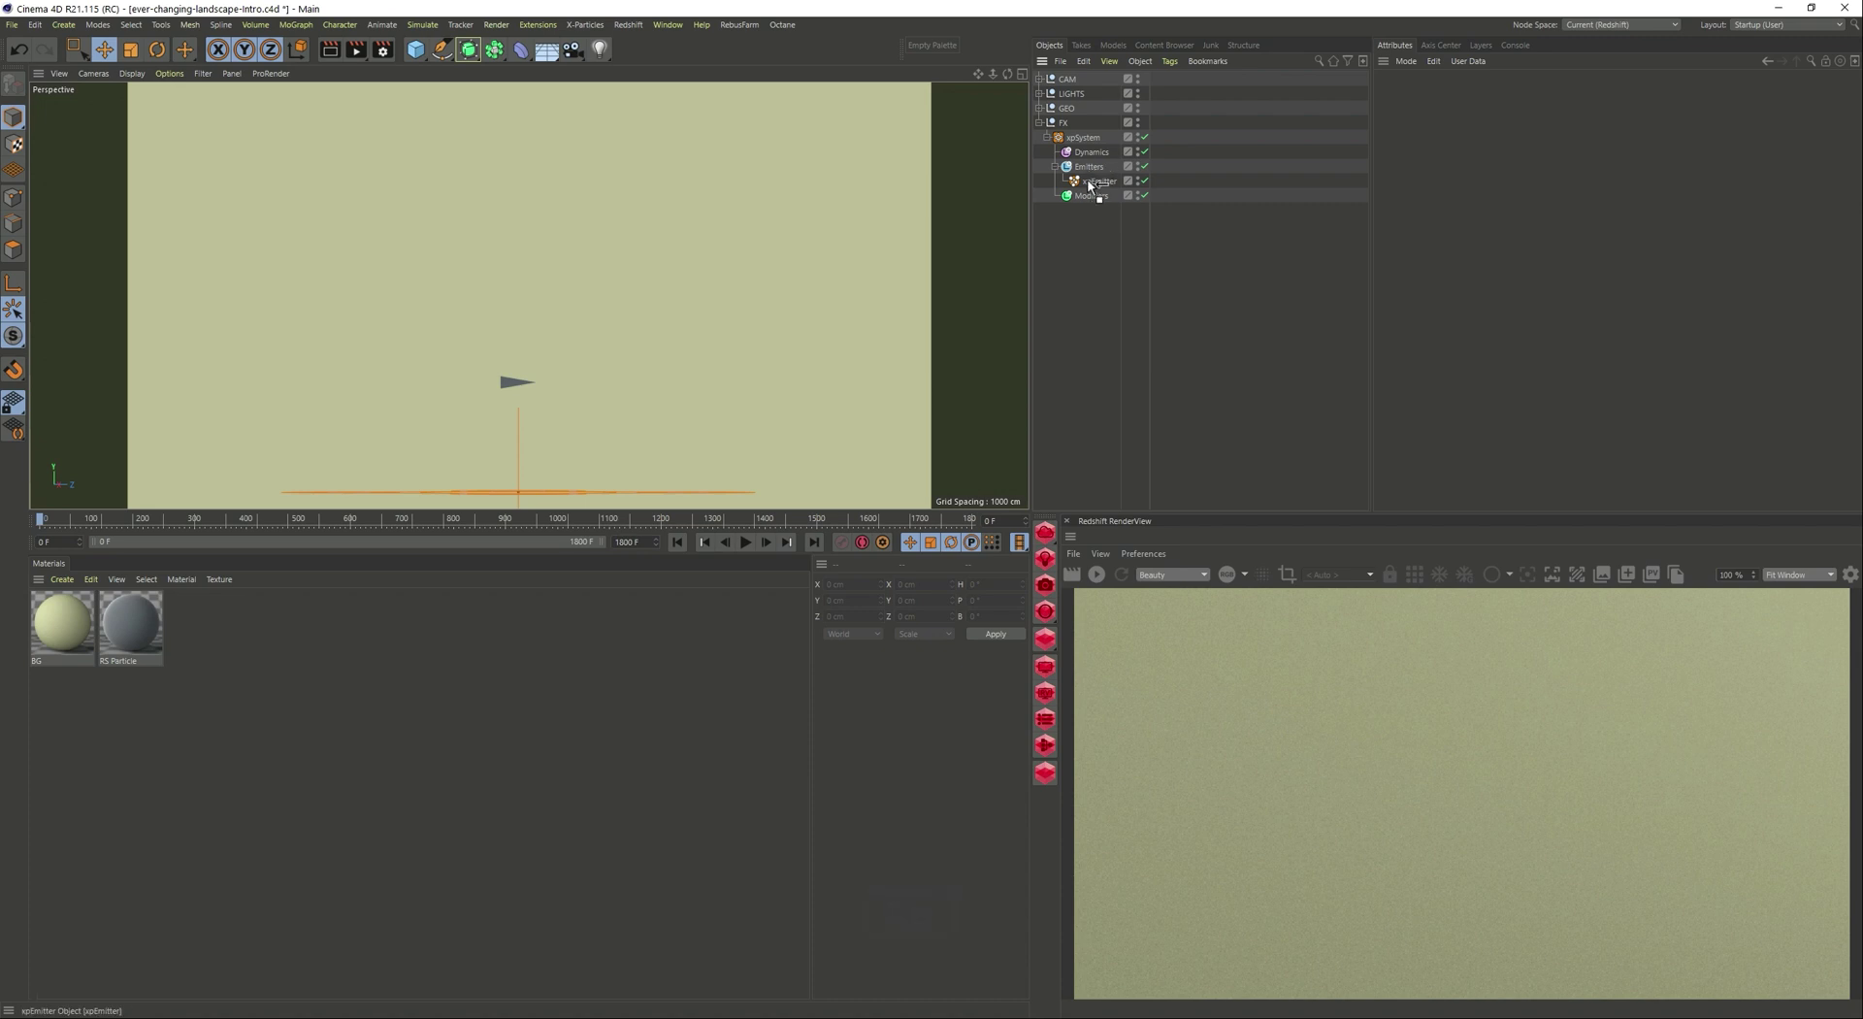
Set the xpEmitter's Emitter Shape to Box.
left_click(1089, 182)
left_click(1519, 97)
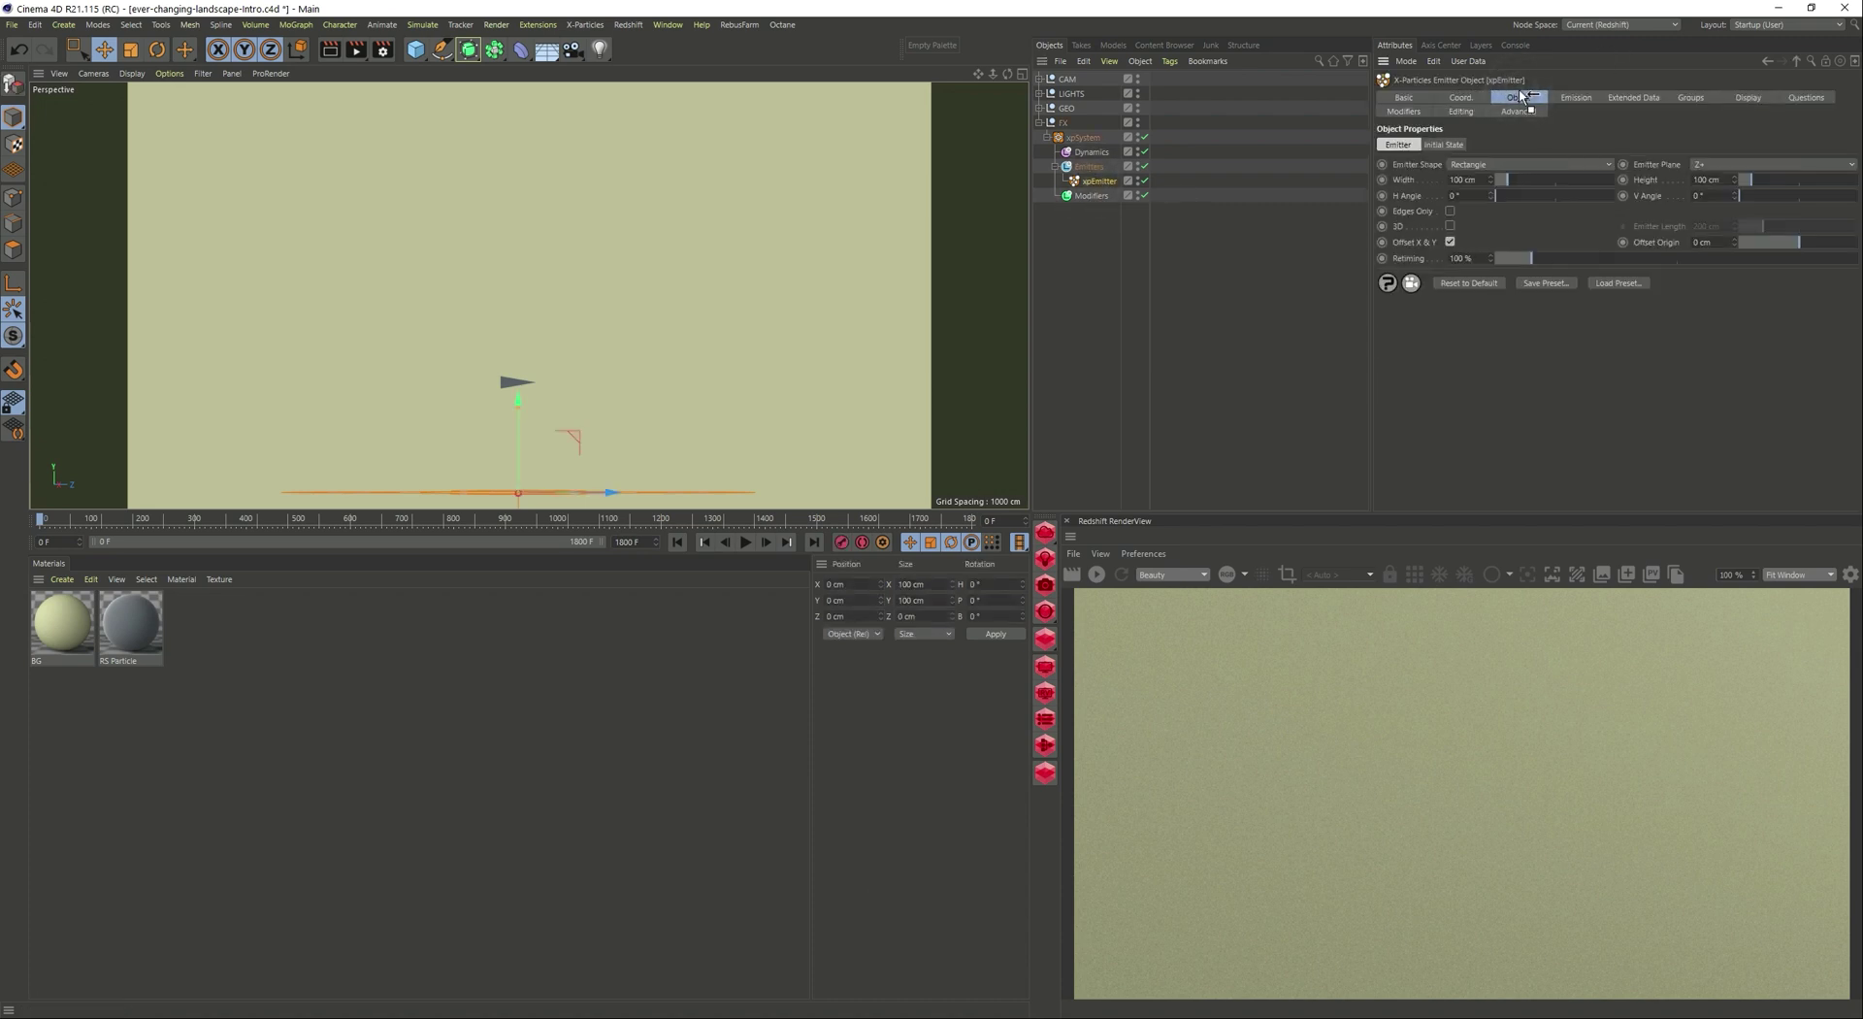
left_click(1546, 161)
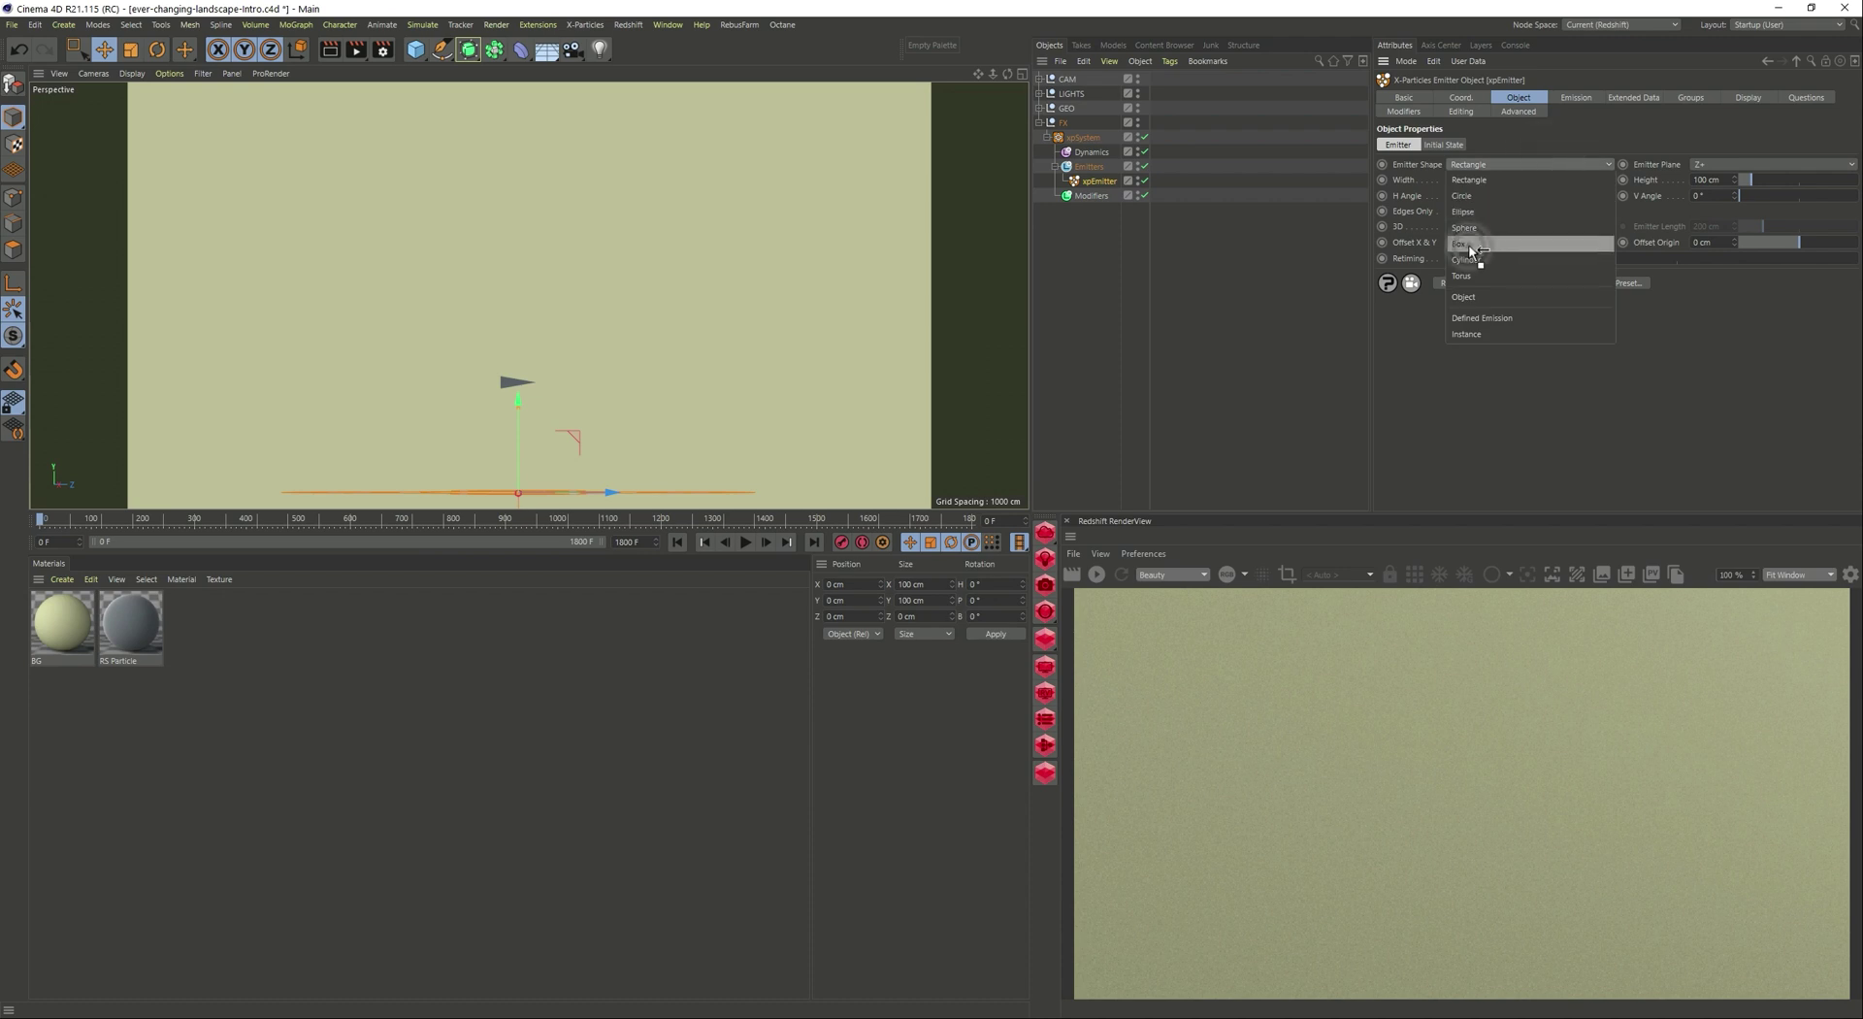
left_click(1469, 243)
Size the box emitter to 400 × 498 × 70.5 cm.
double_click(1711, 179)
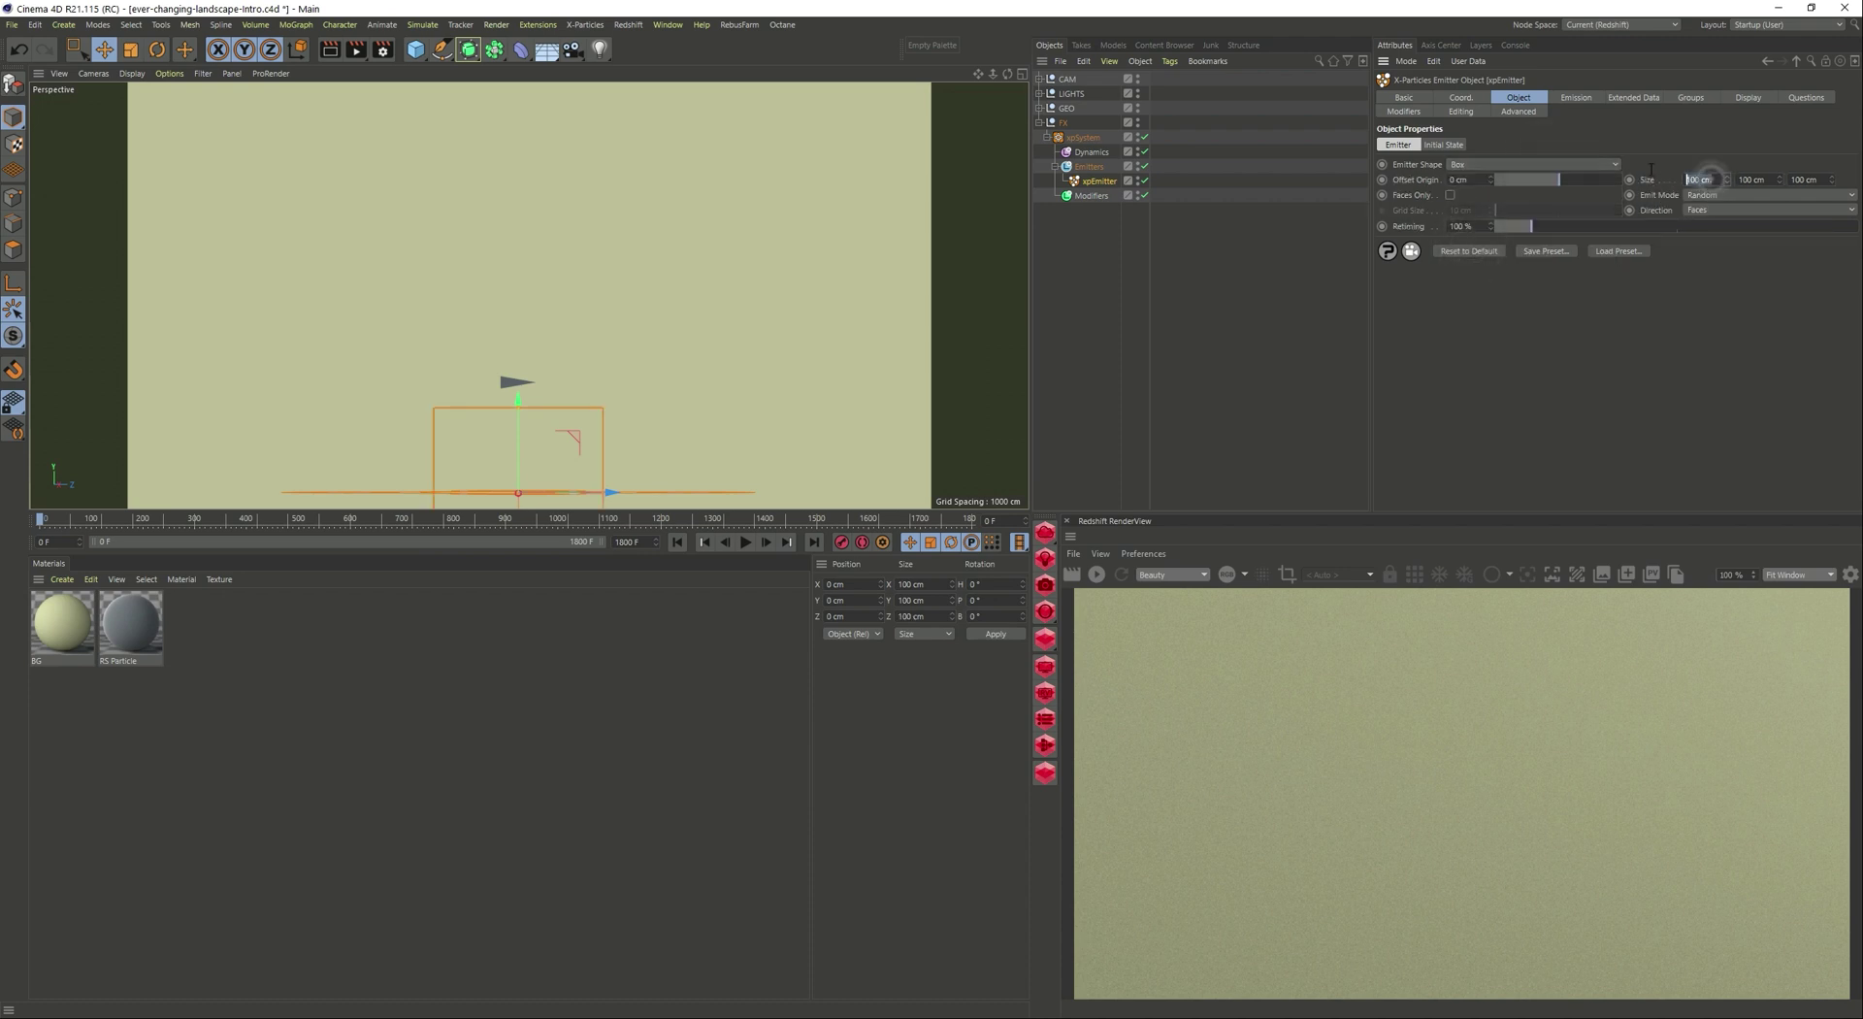
key("KP_4")
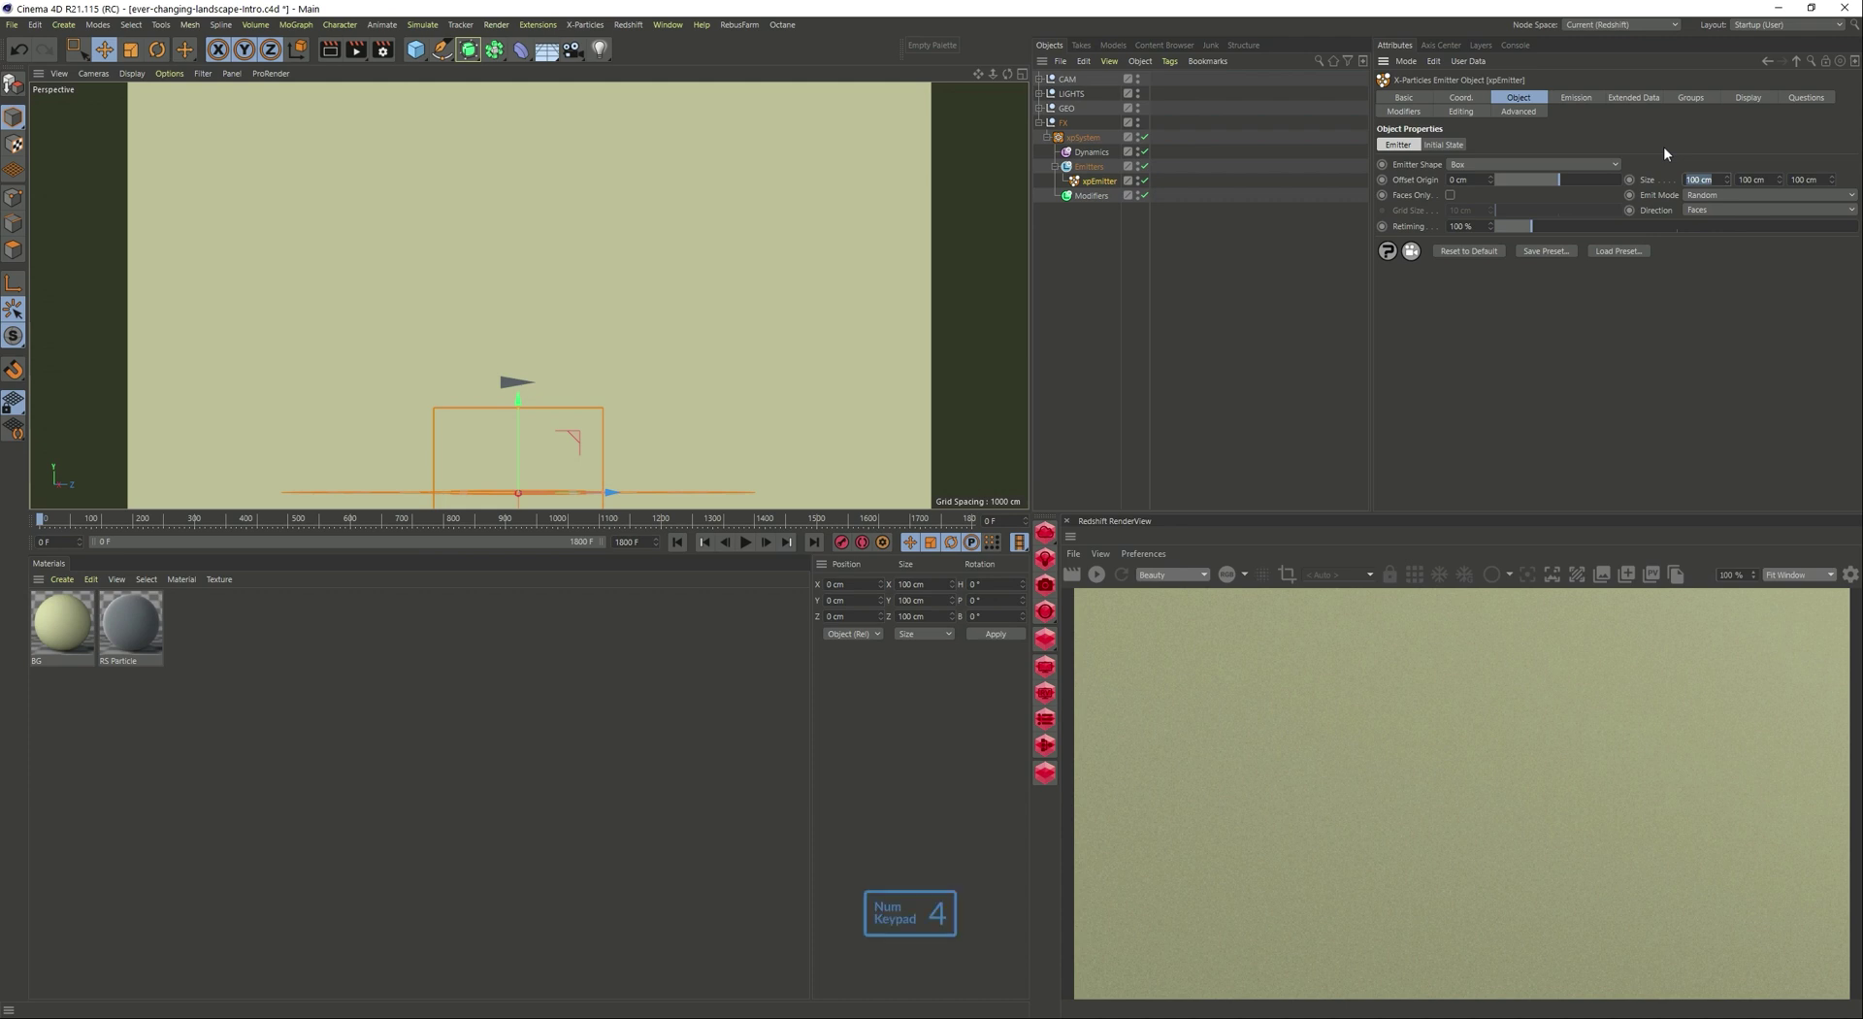
type("00")
key("Tab")
type("498")
key("Tab")
type("70")
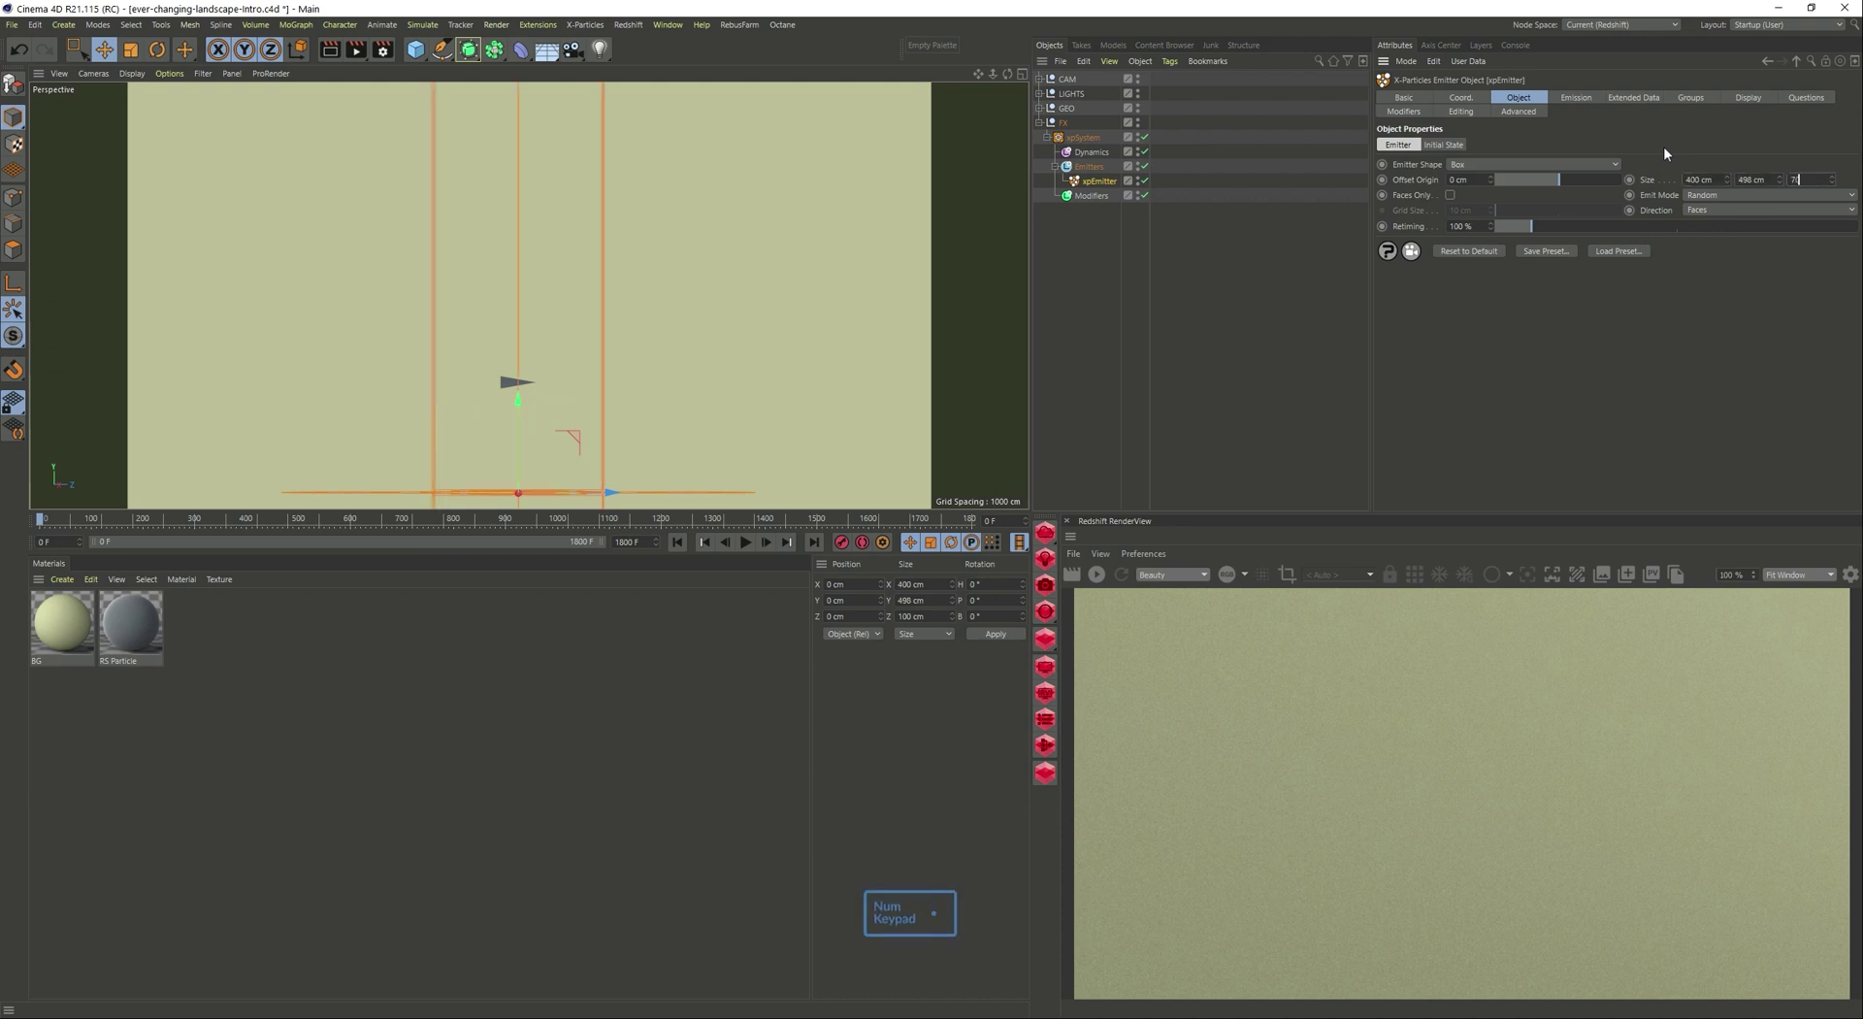
type(".5")
key("Tab")
left_click(1584, 99)
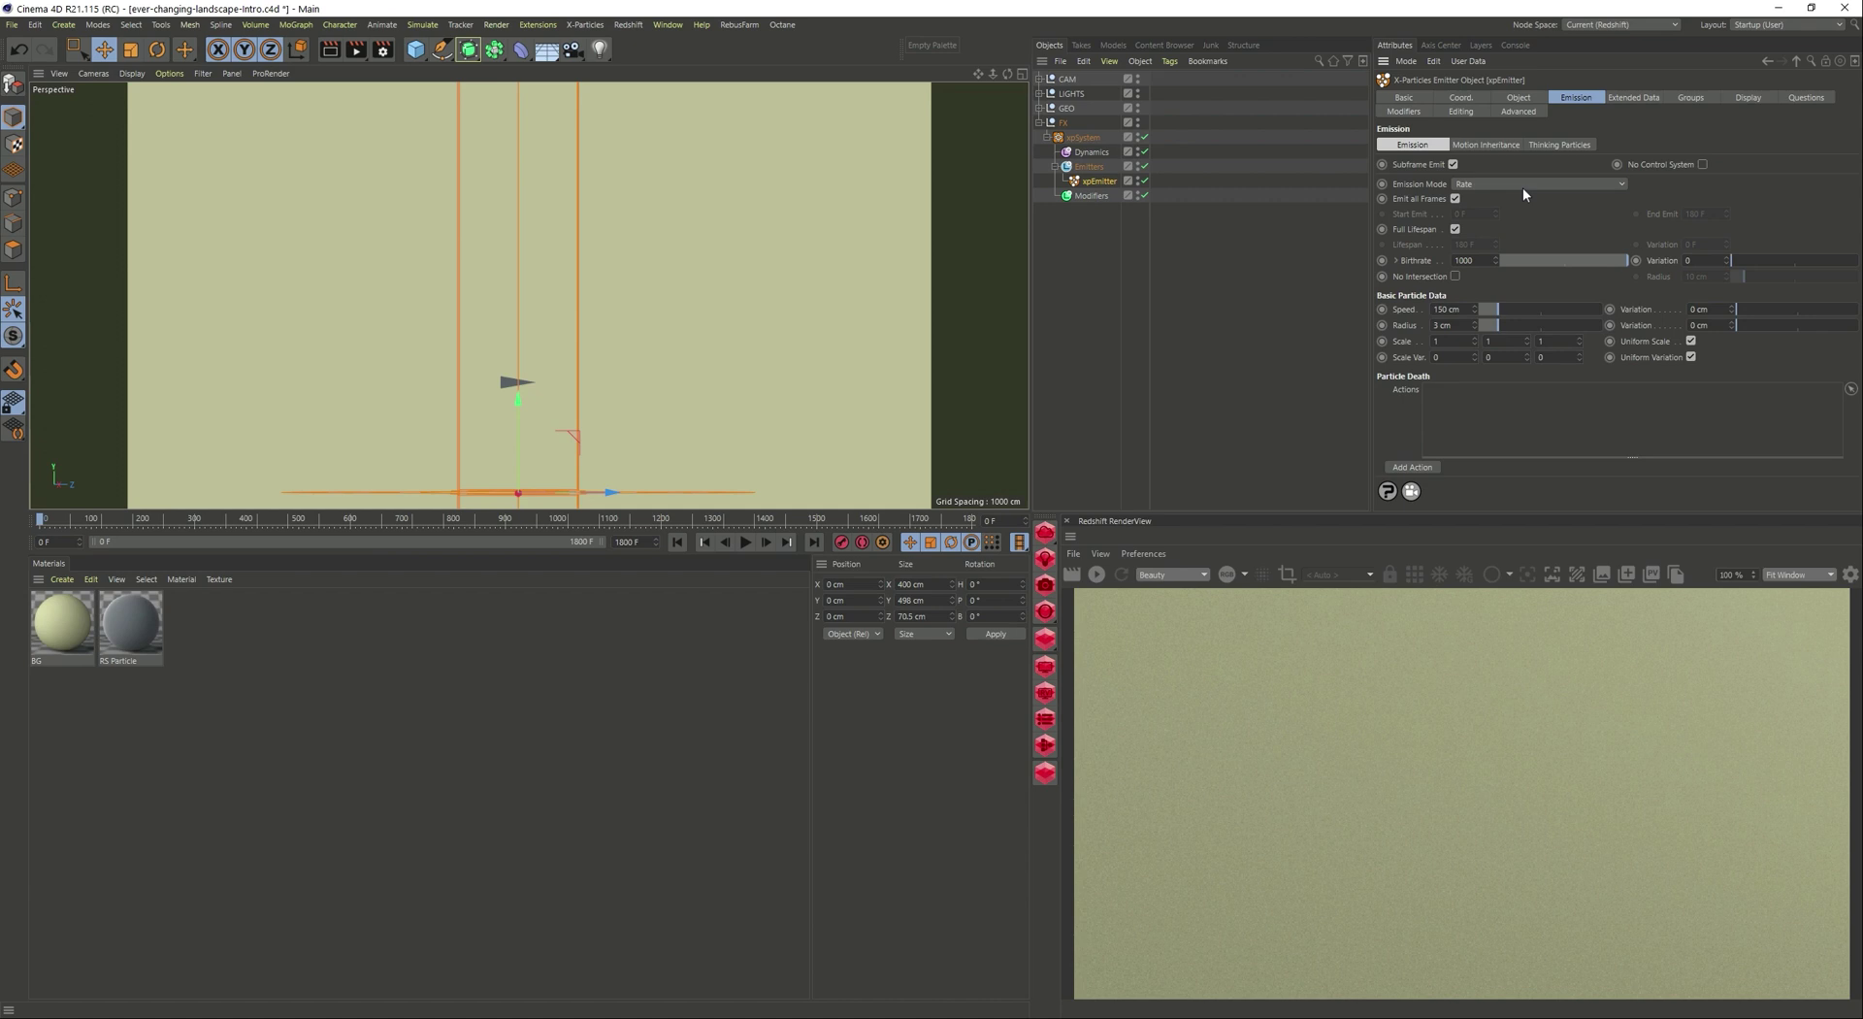
Rotate the emitter 90° in pitch and raise it to Y 206.781 cm.
left_click(1461, 97)
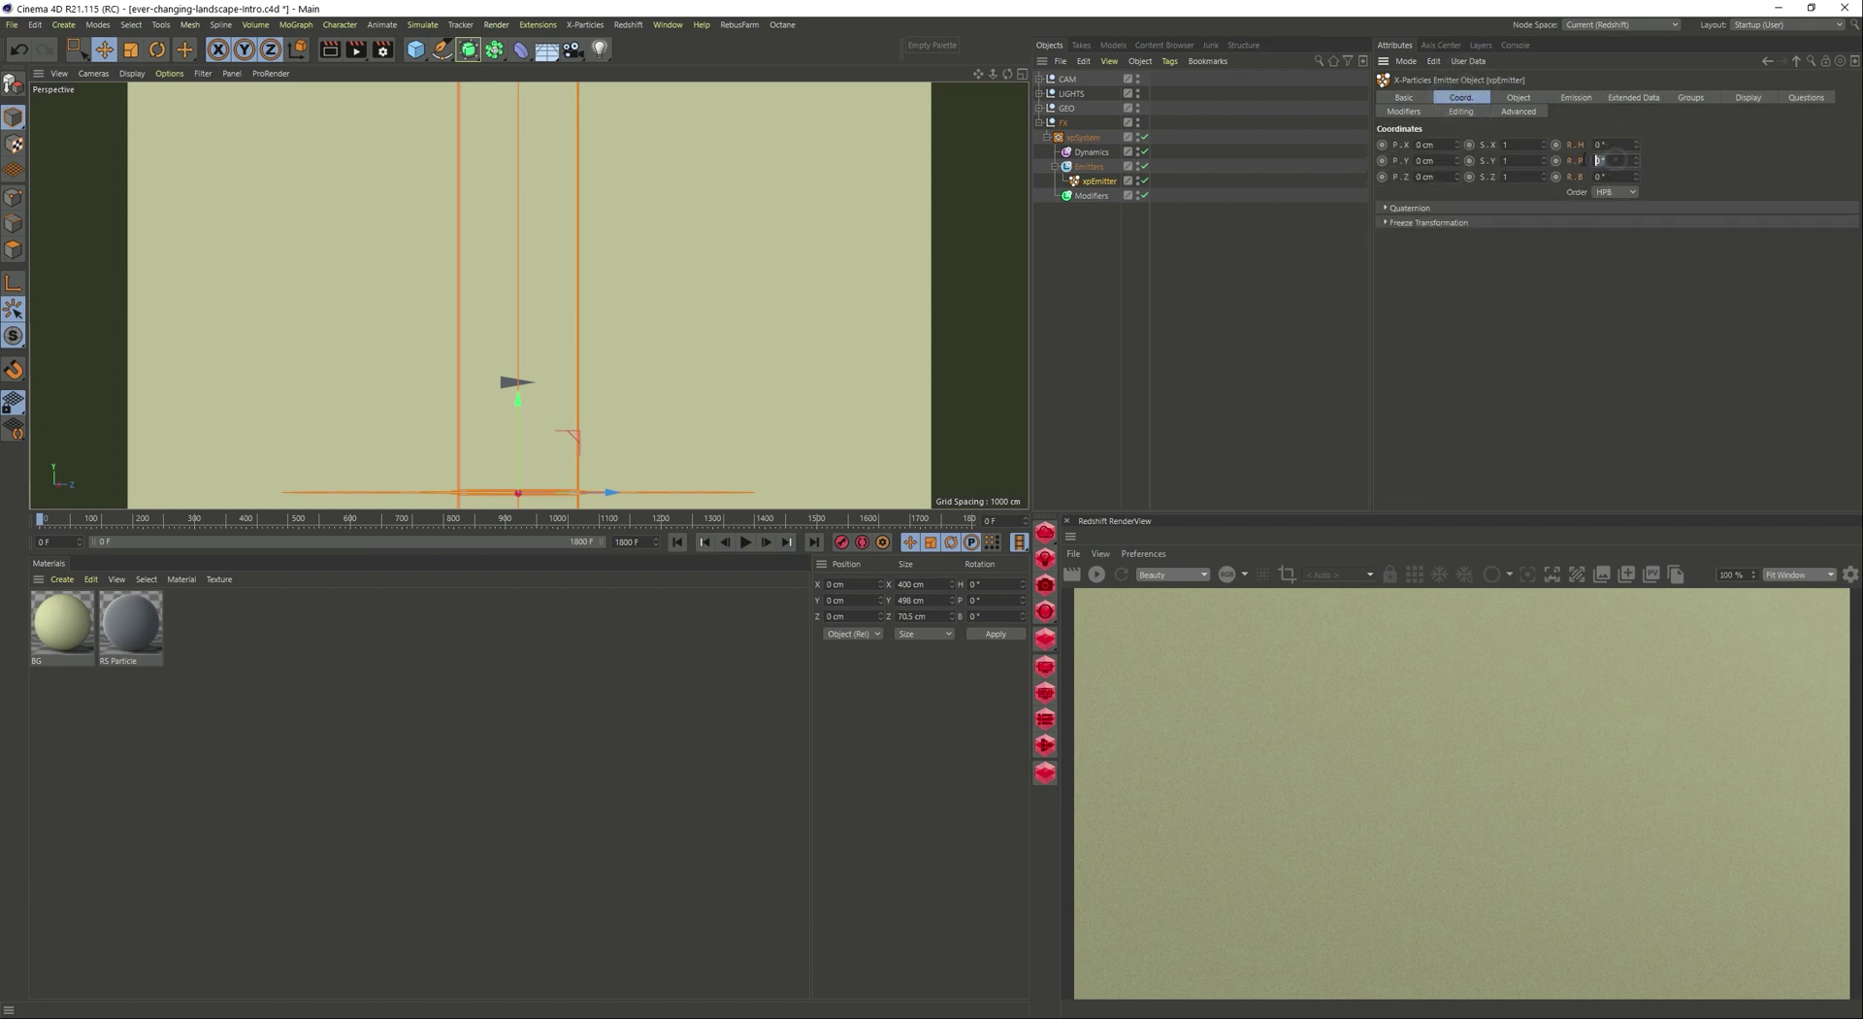
double_click(1612, 160)
type("90")
key("Return")
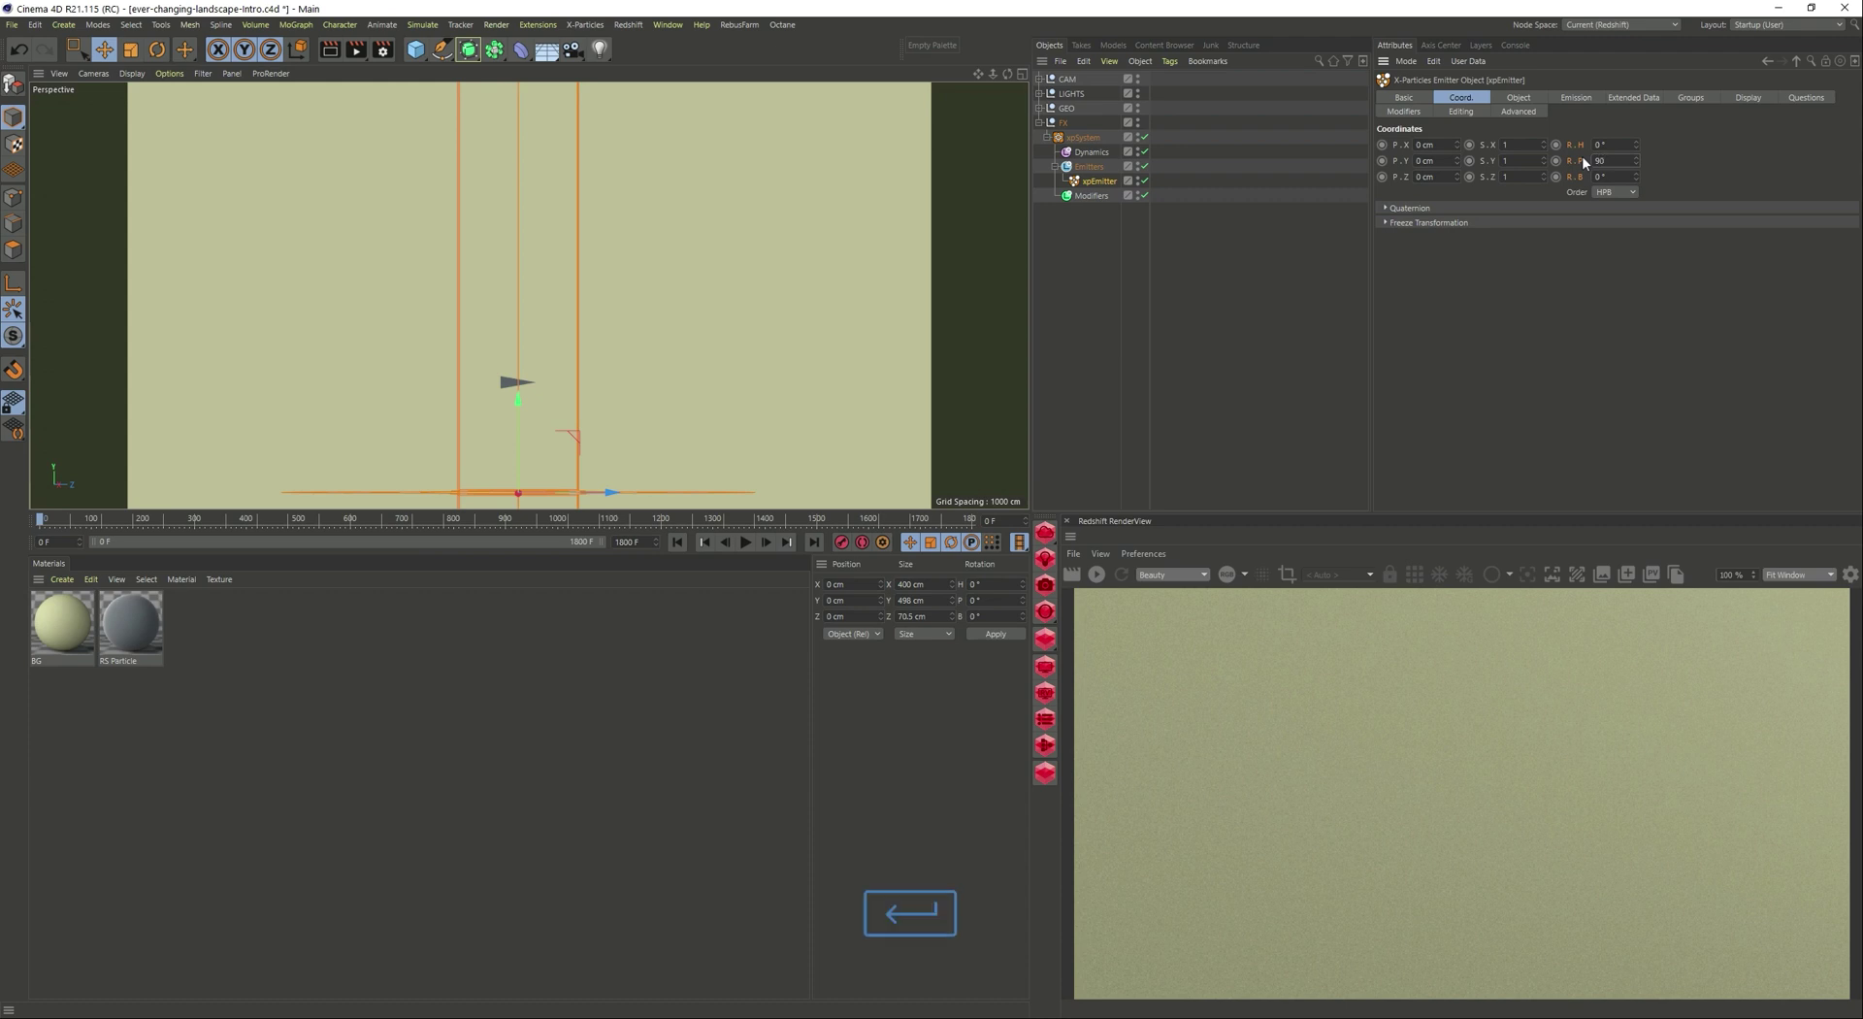
left_click_drag(514, 413, 540, 61)
Switch emission to Hexagonal mode with particle speed 0 cm, then preview playback.
left_click(1574, 98)
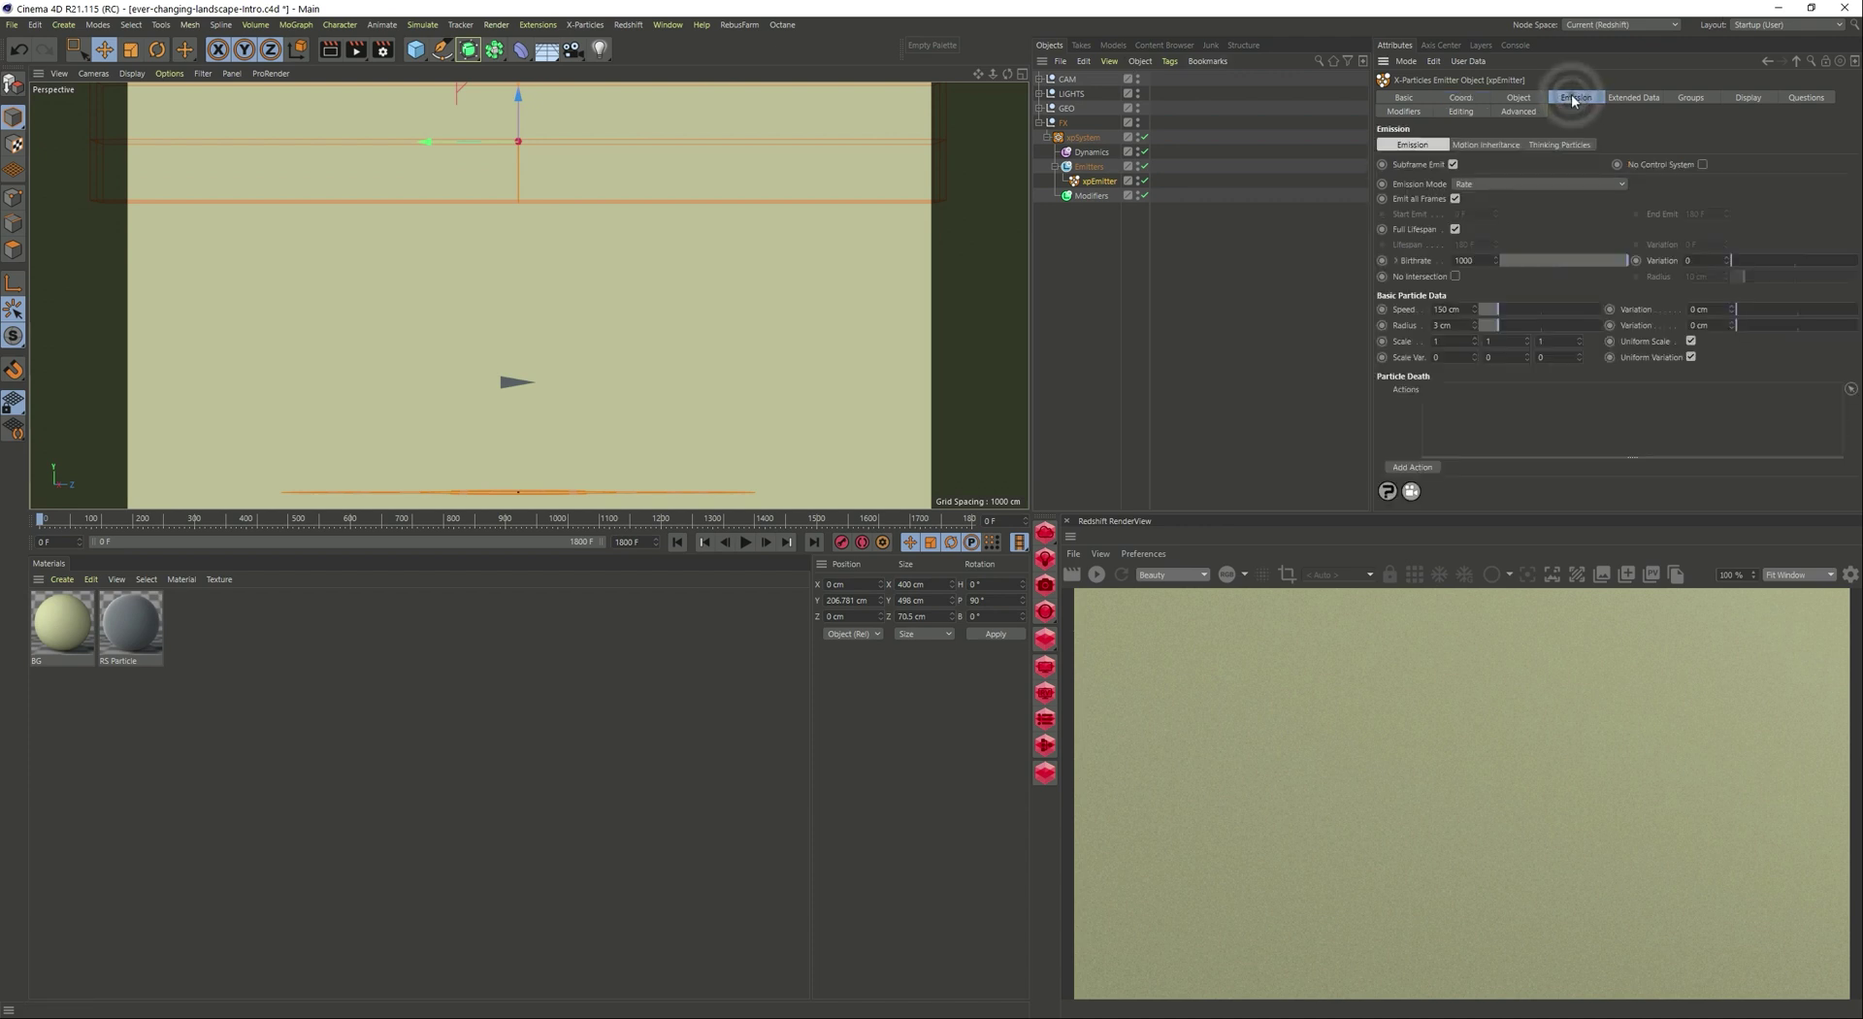
left_click(1492, 183)
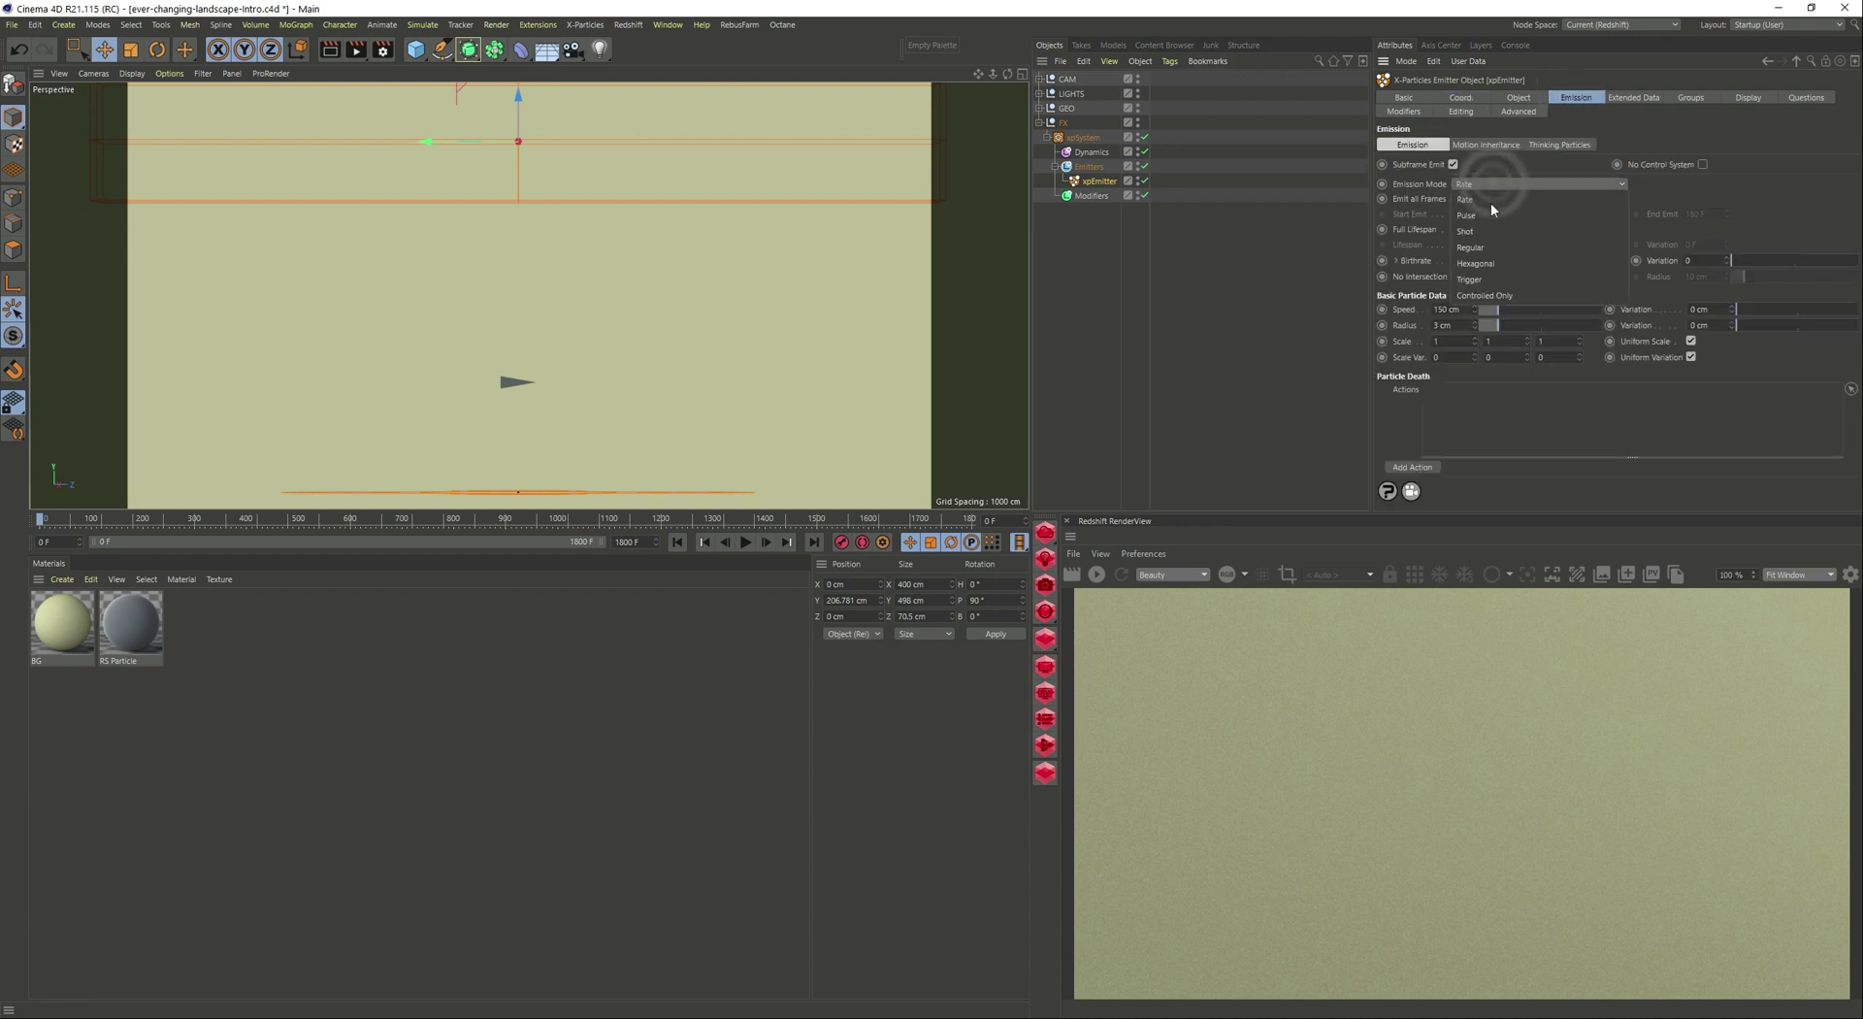
left_click(1479, 258)
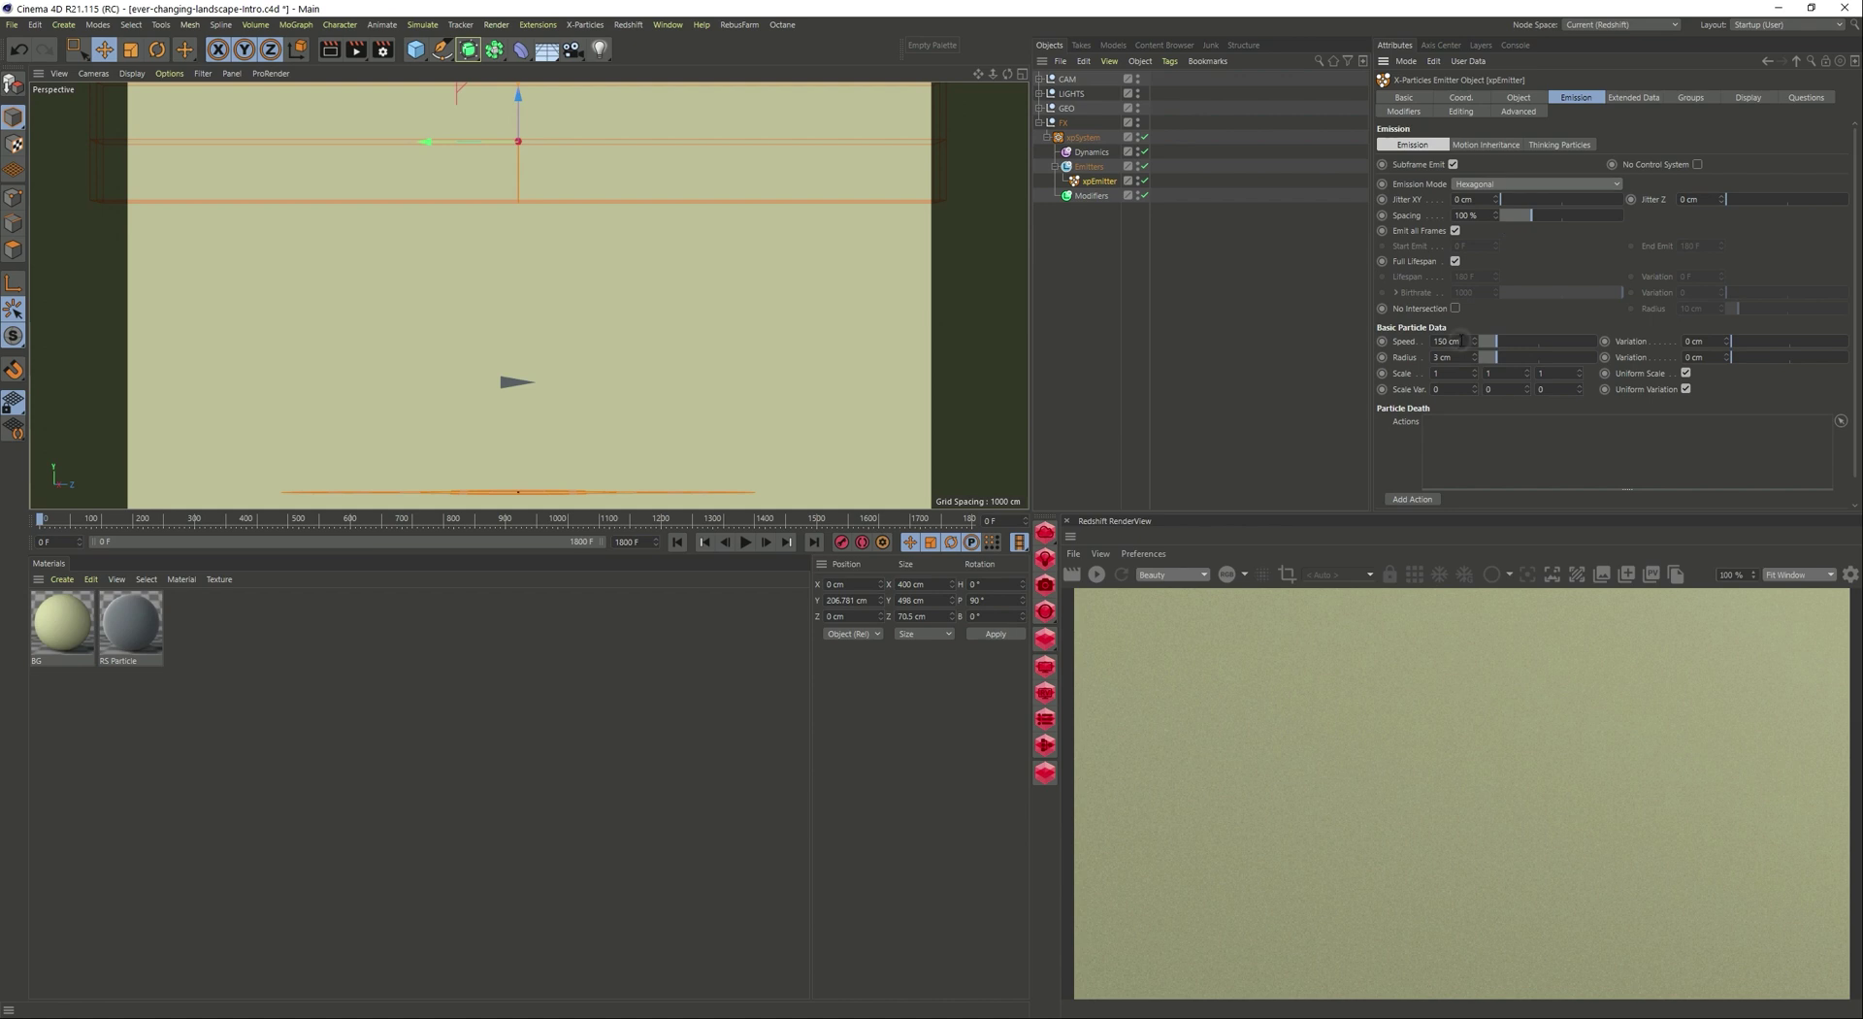
left_click(1446, 341)
type("0")
key("Return")
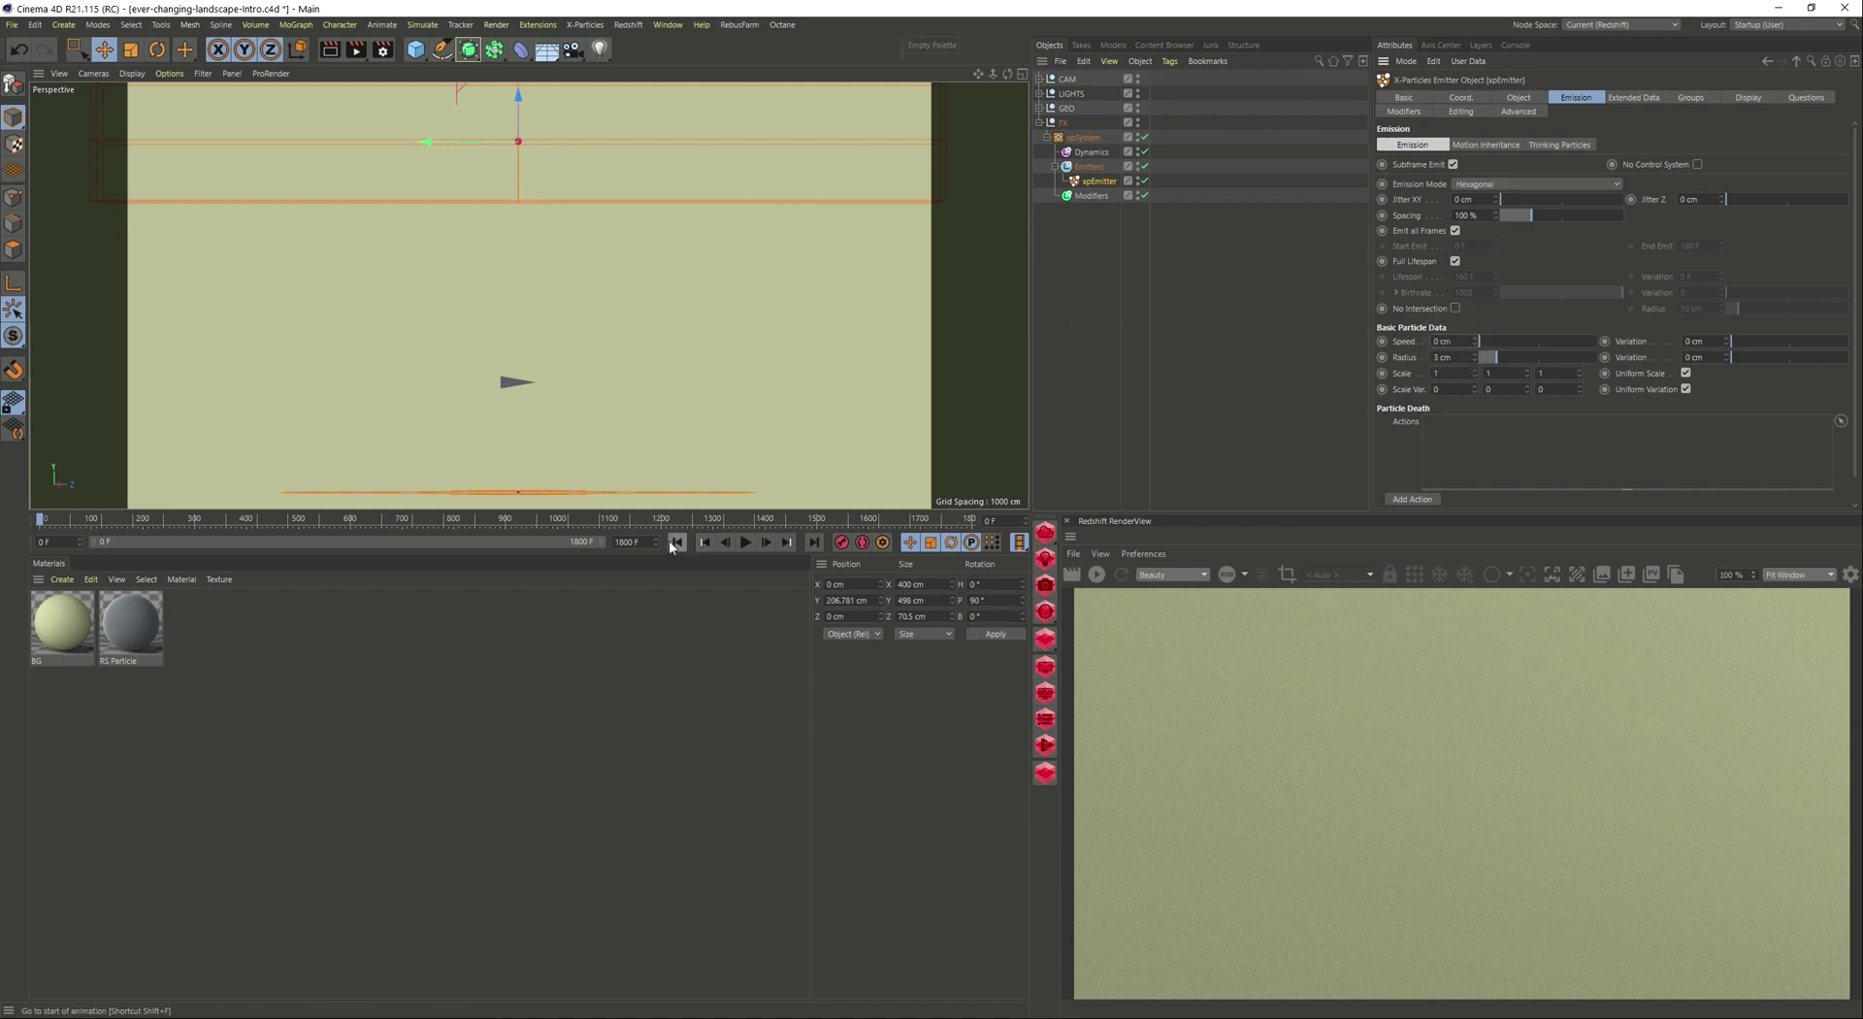
left_click(742, 542)
left_click(743, 543)
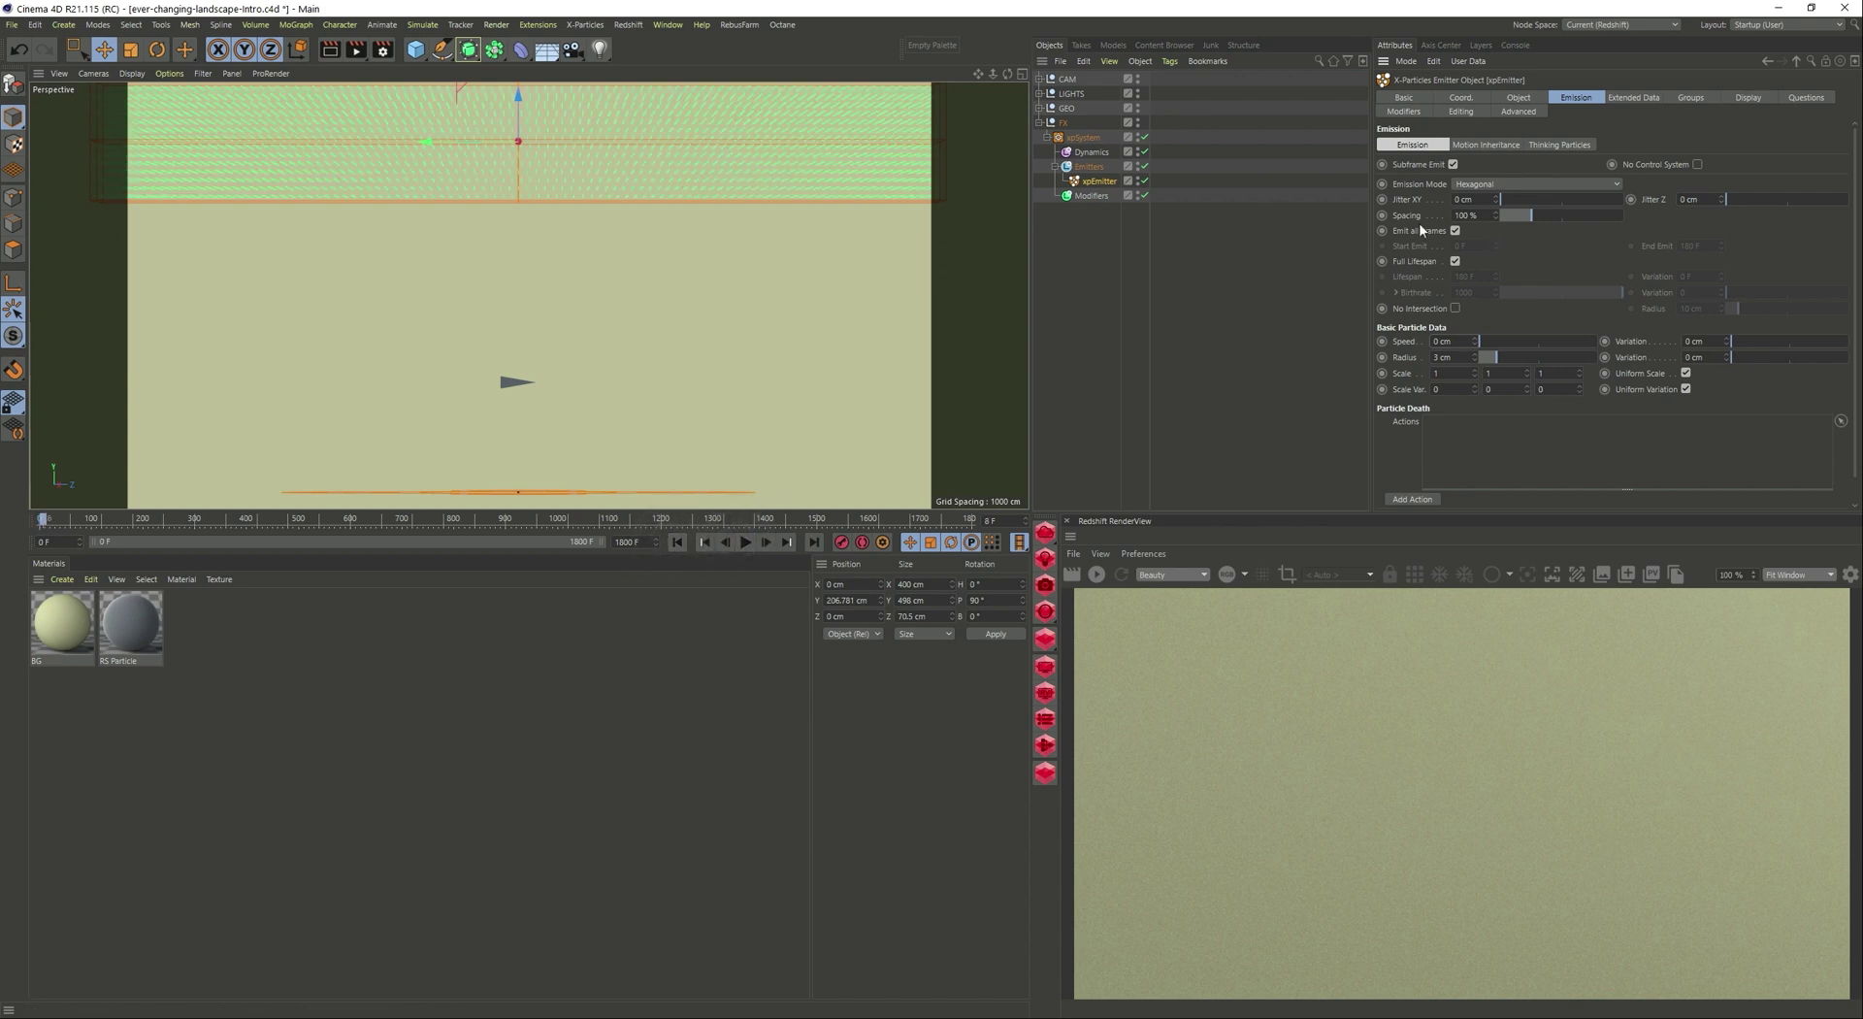
Set the particle radius to 15 cm and replay the emission from the start.
double_click(1442, 357)
type("15")
key("Return")
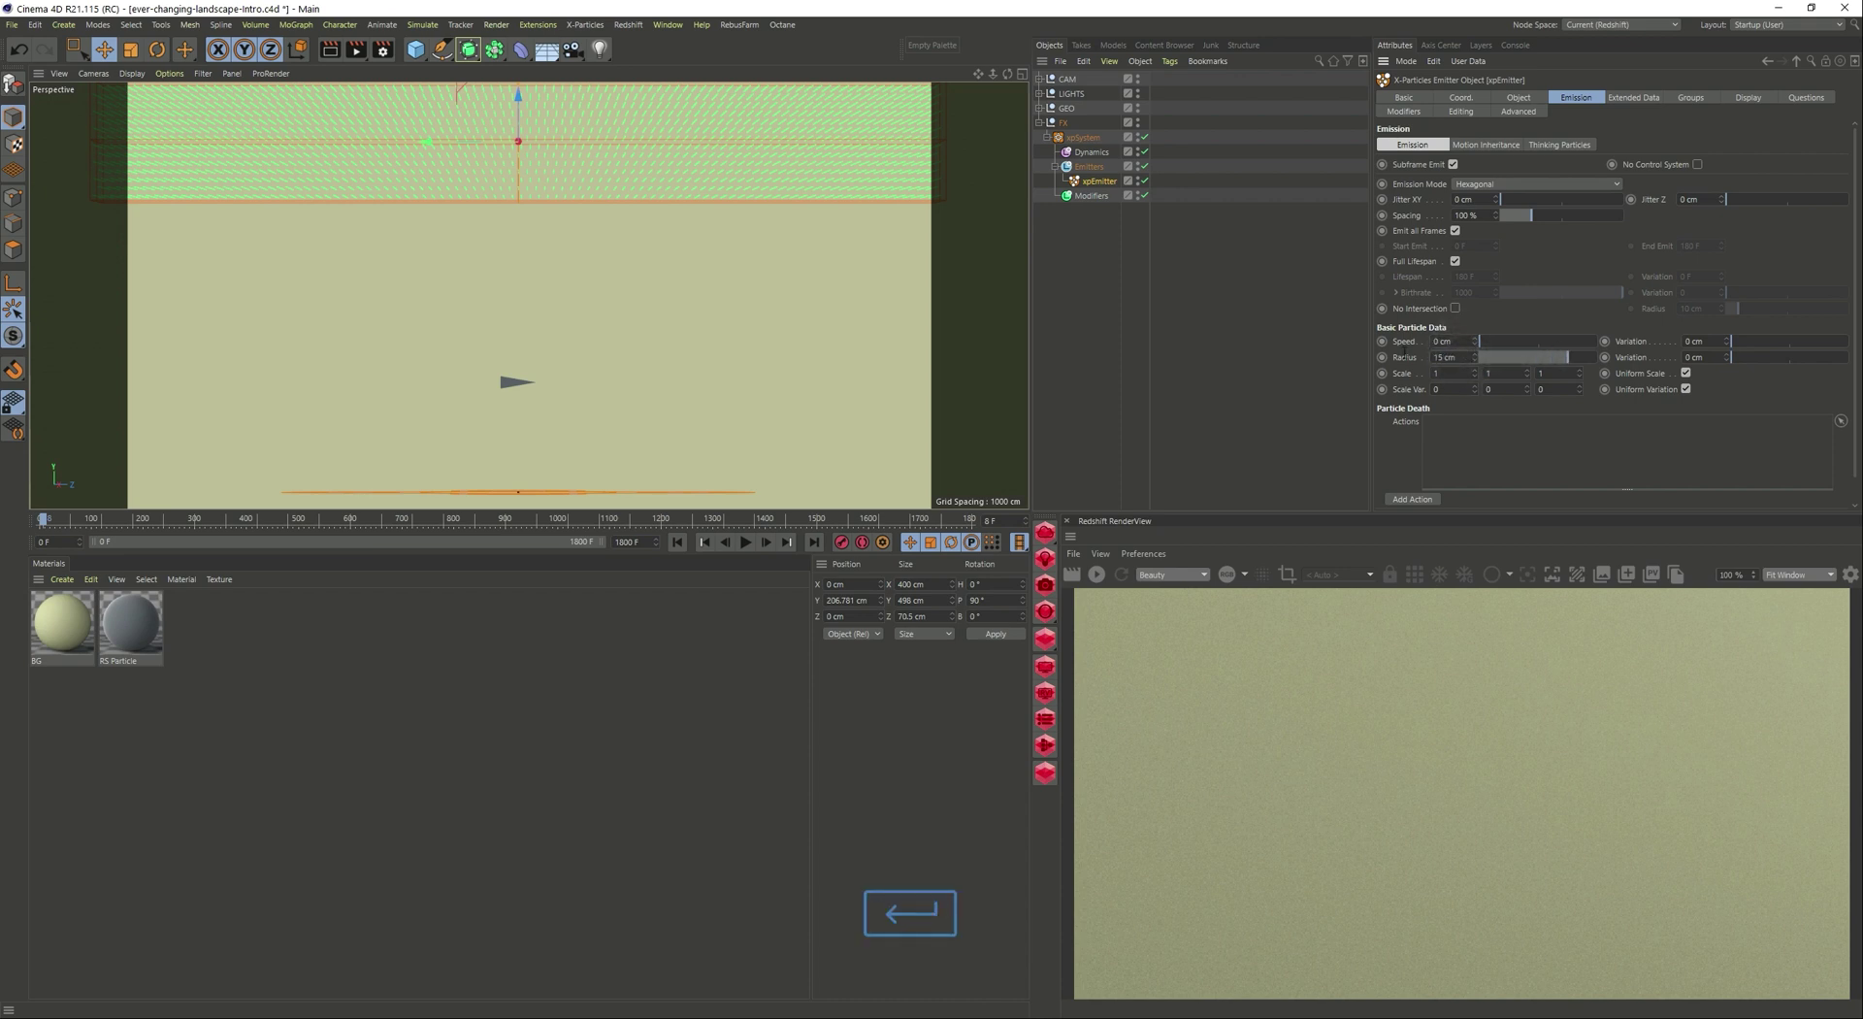
left_click(677, 542)
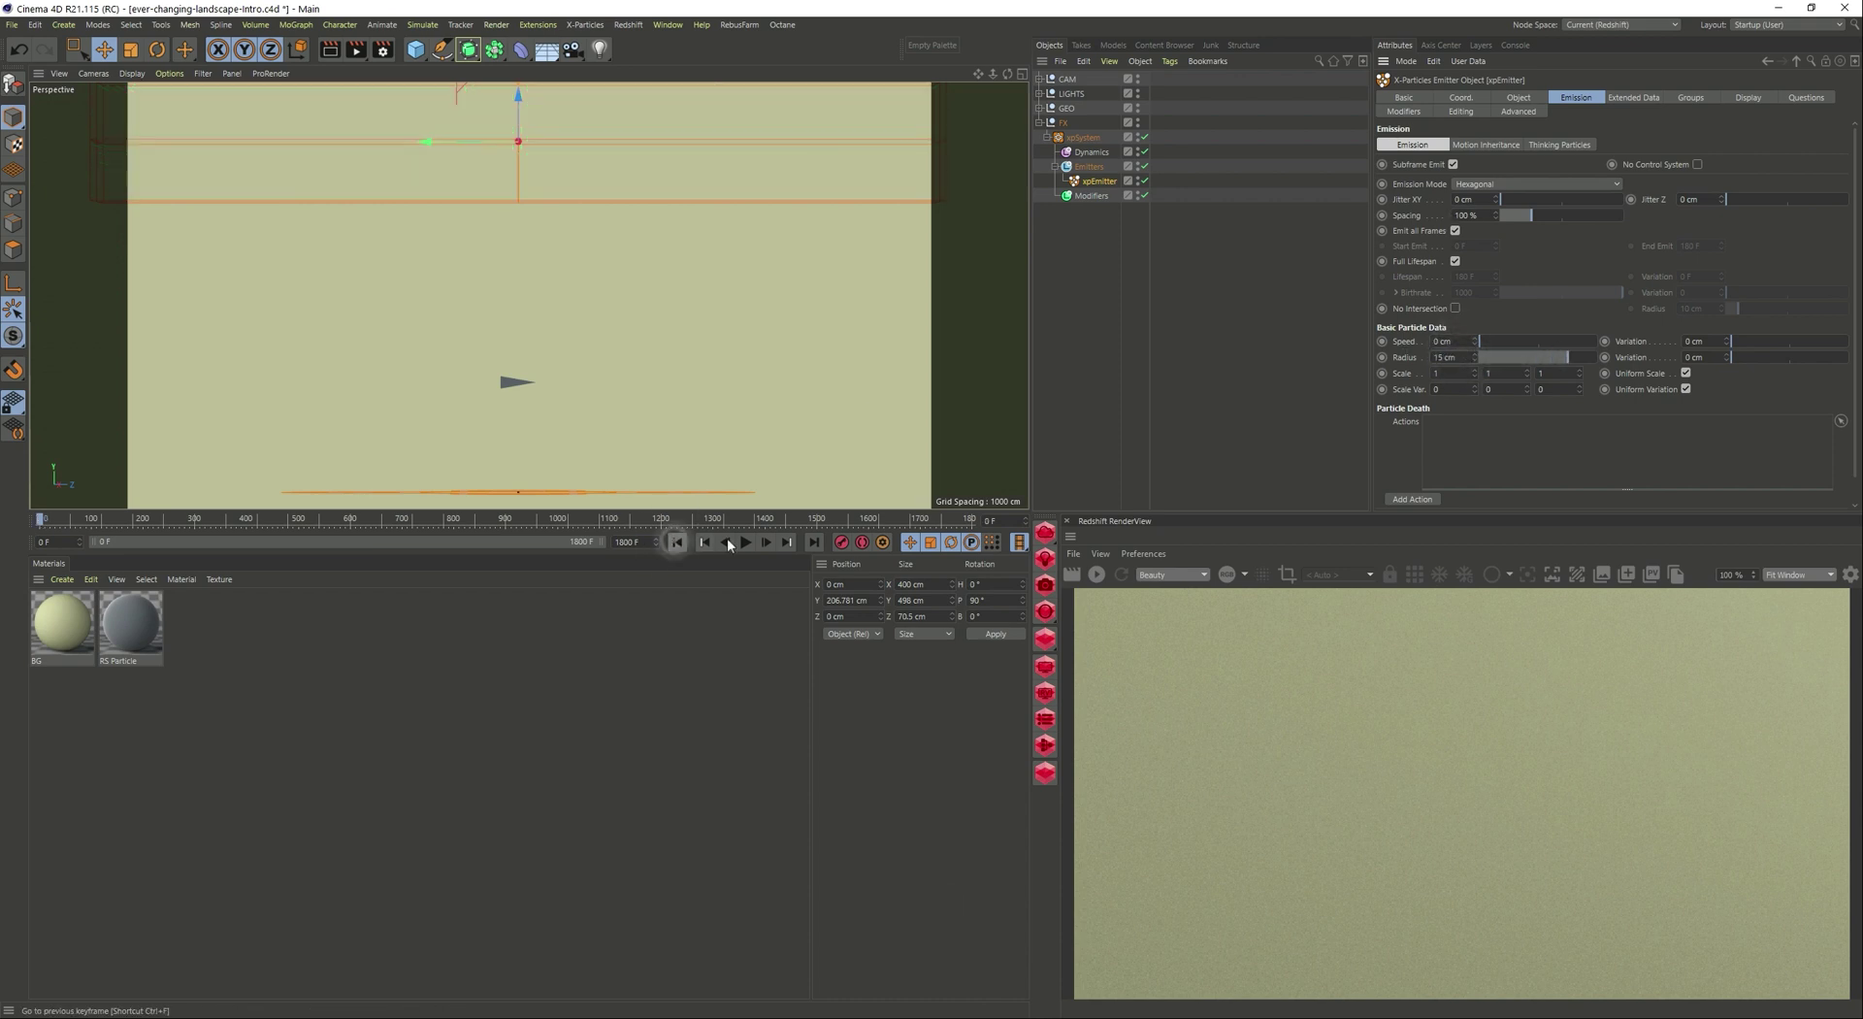
left_click(746, 541)
left_click(747, 541)
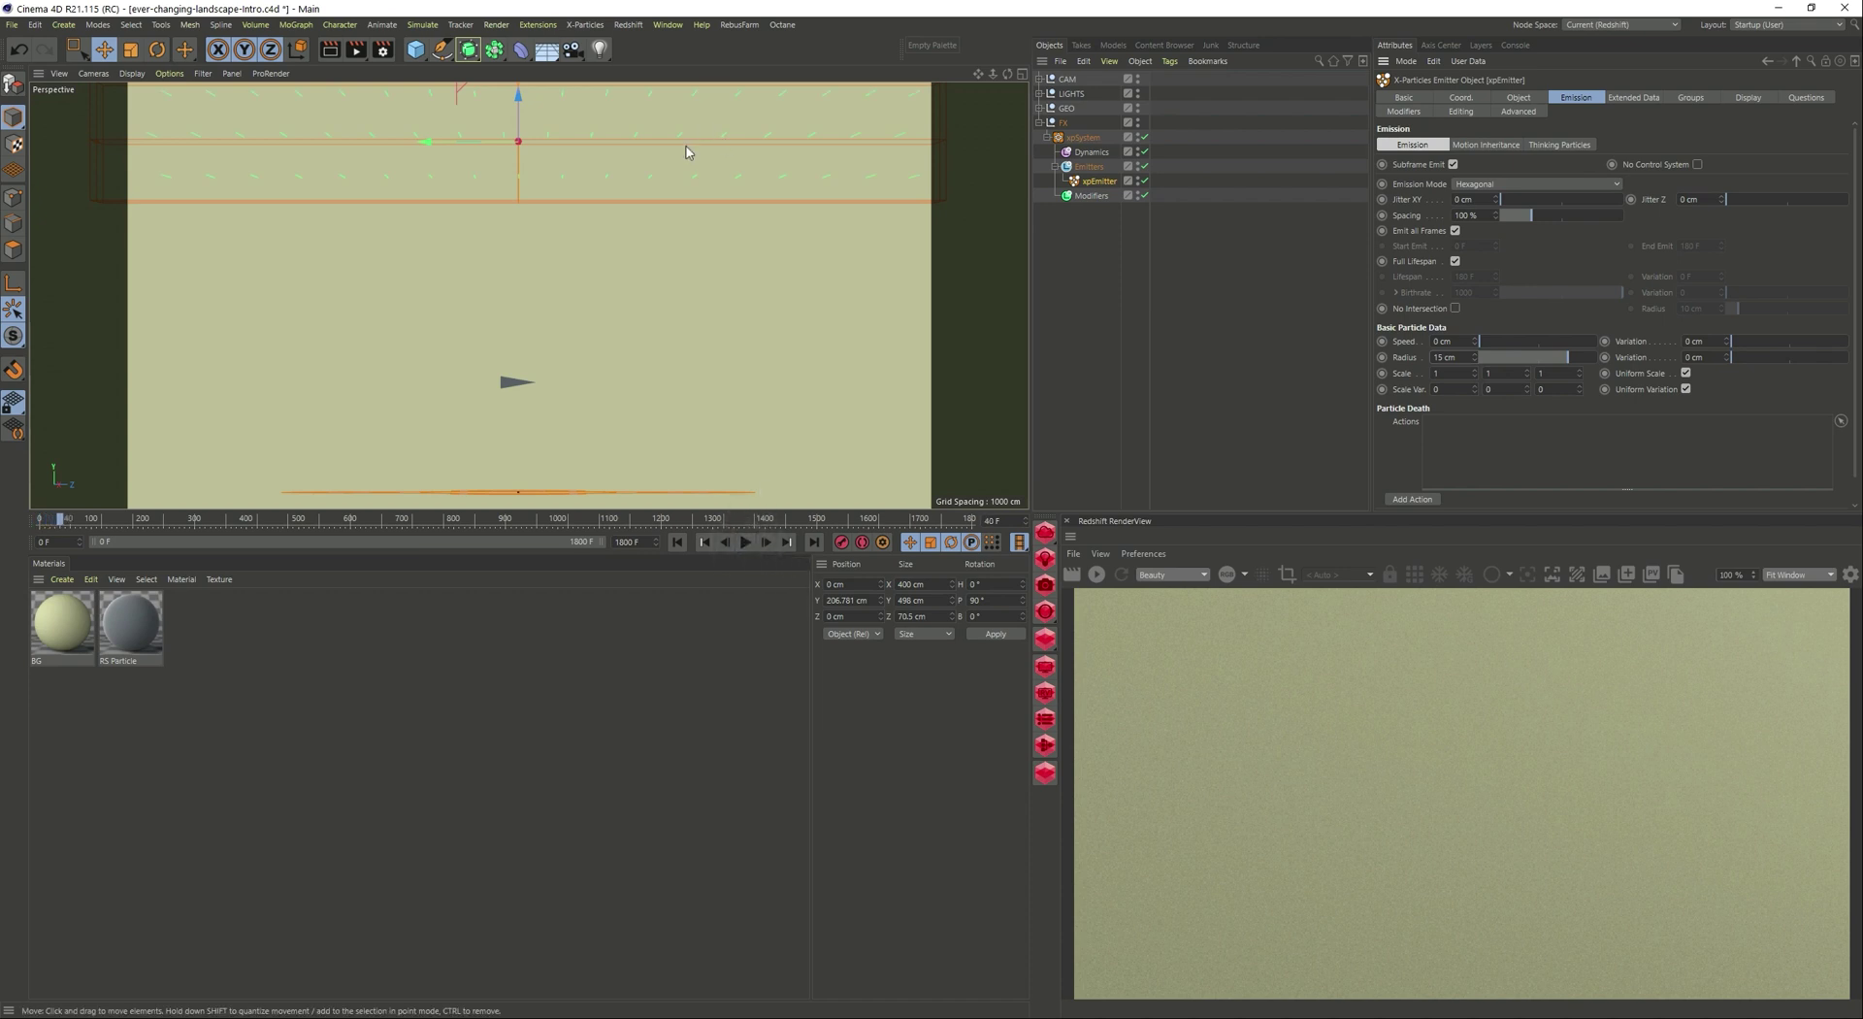
Reduce the particle radius to 3 cm and replay the emission from frame 0.
double_click(1470, 355)
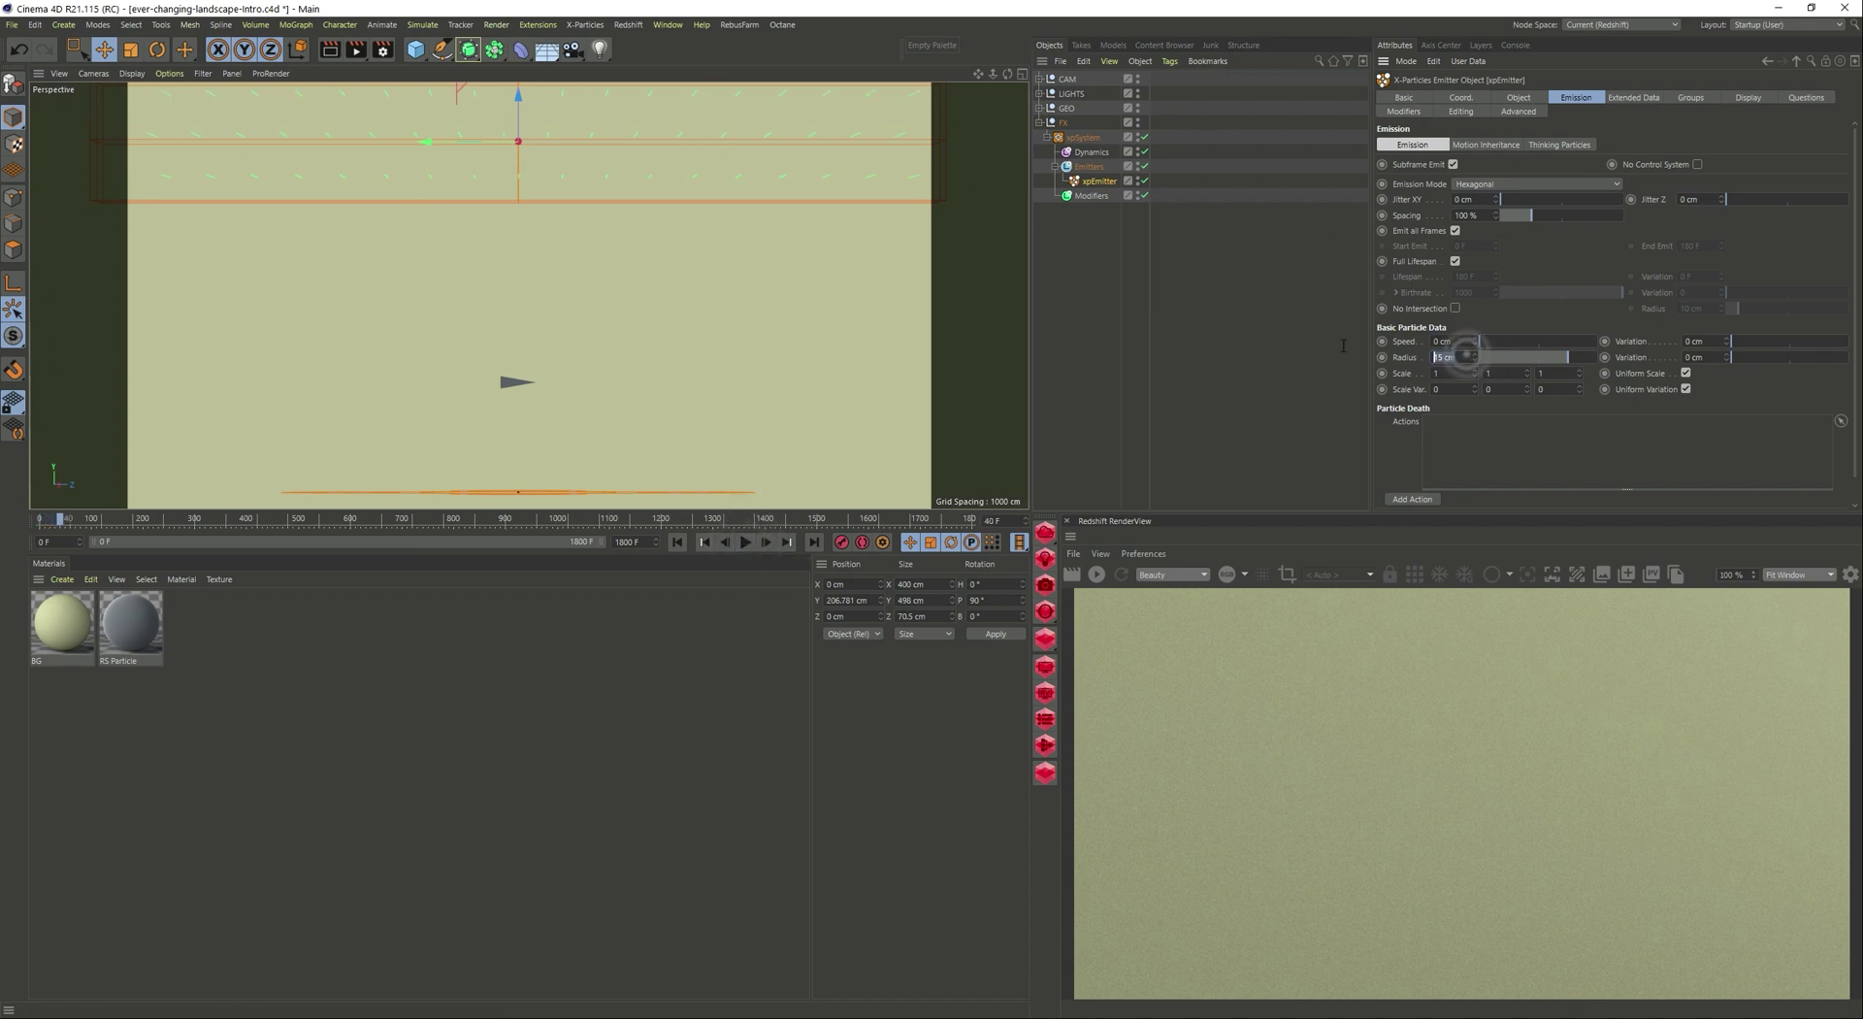
type("3")
key("Return")
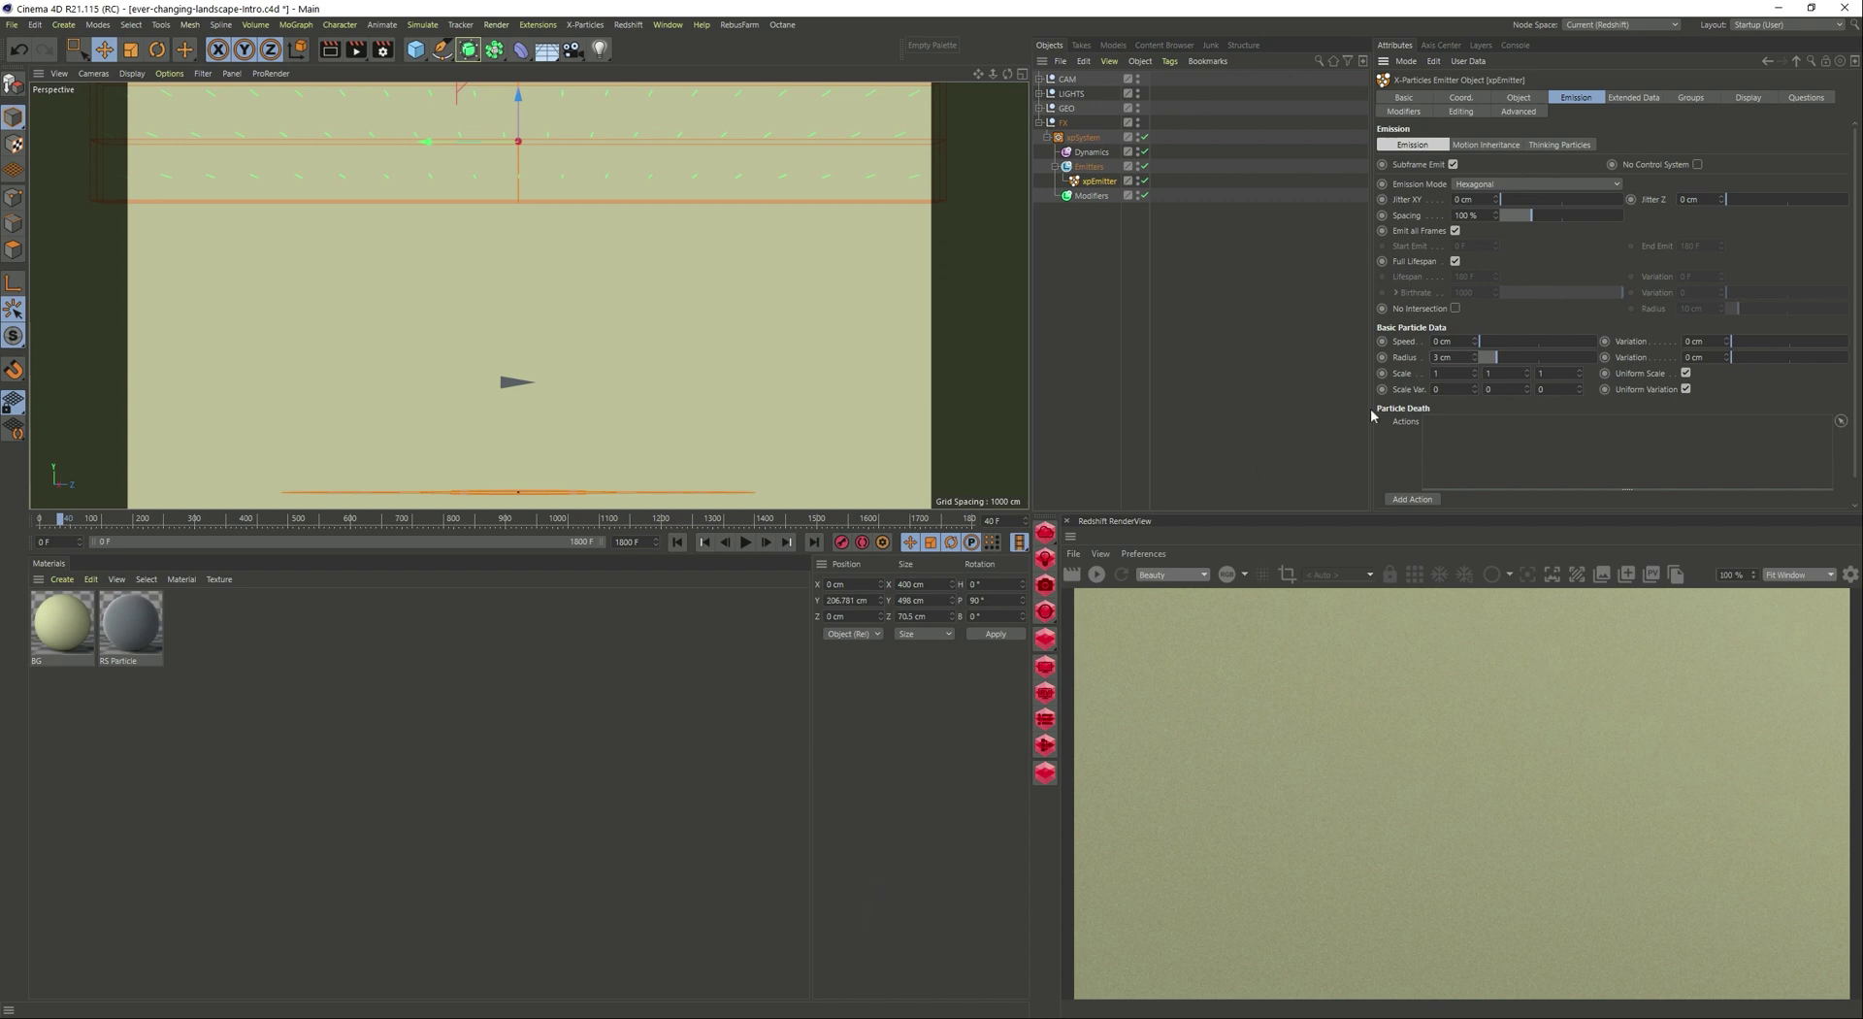
left_click(676, 541)
left_click(745, 541)
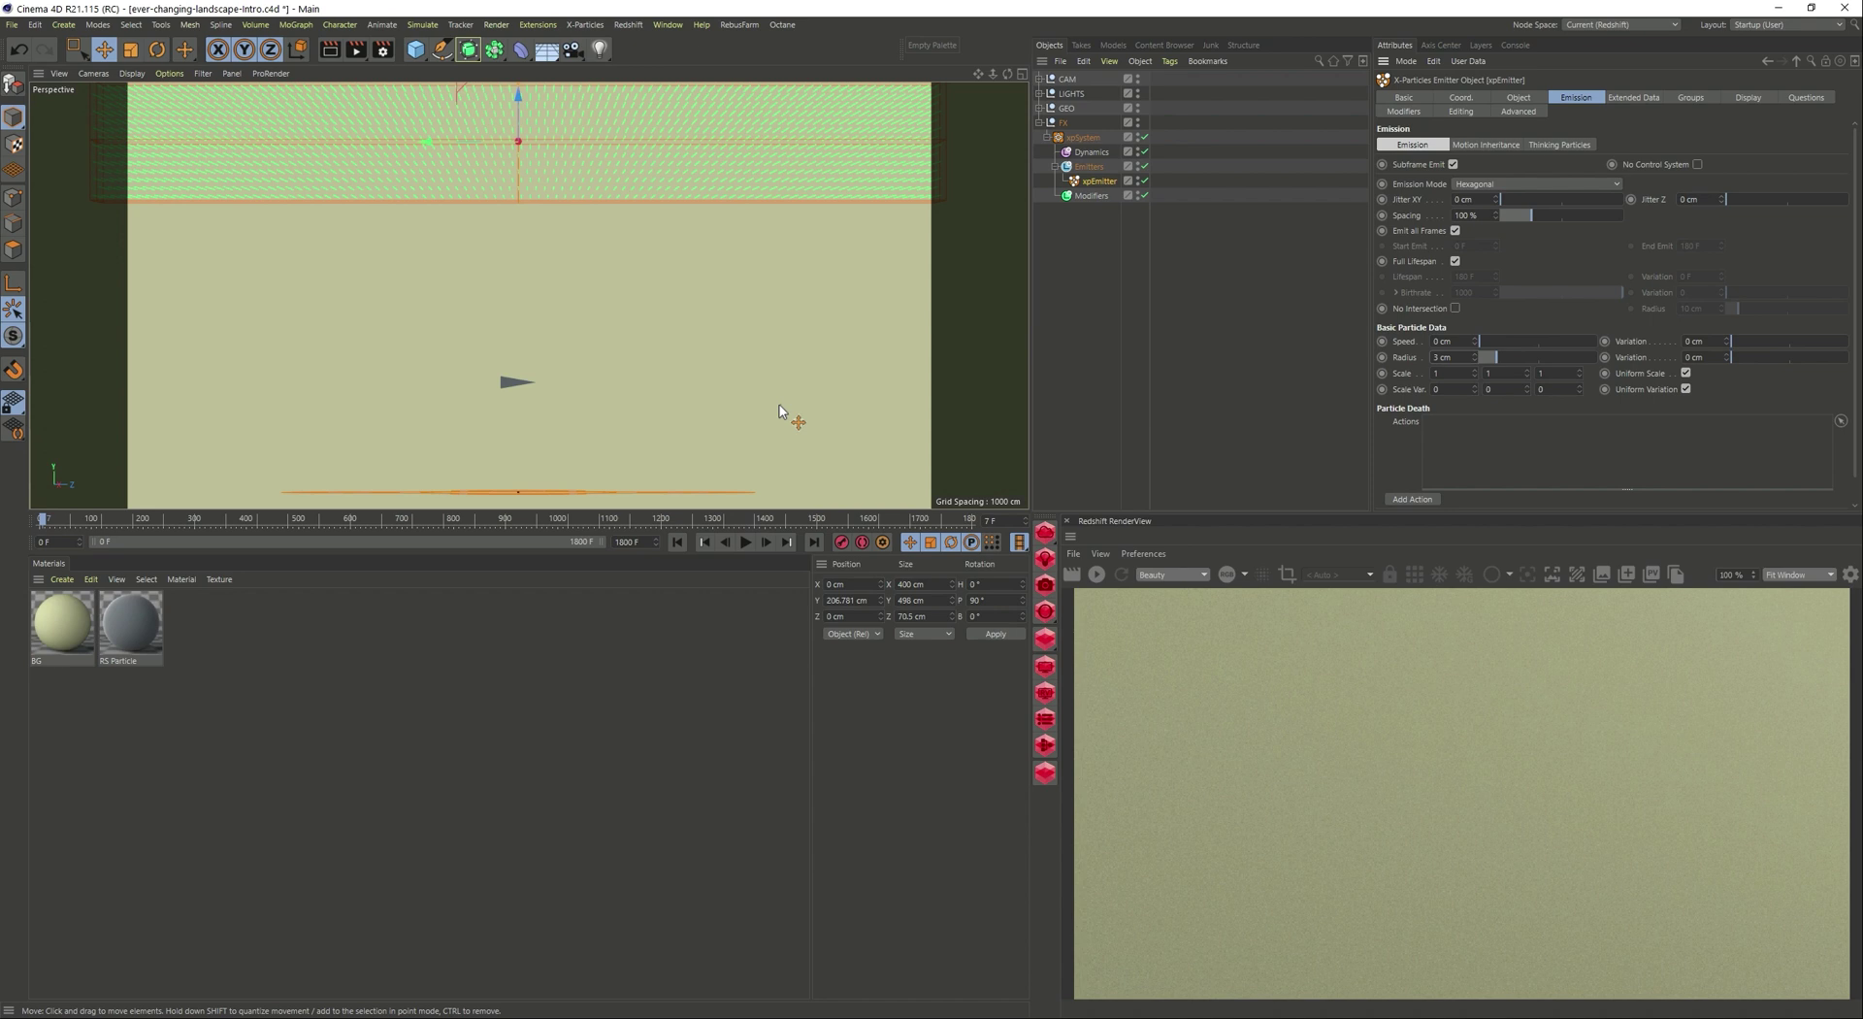
Set the xpEmitter's Editor Display to Squares on the Display tab.
left_click(1748, 96)
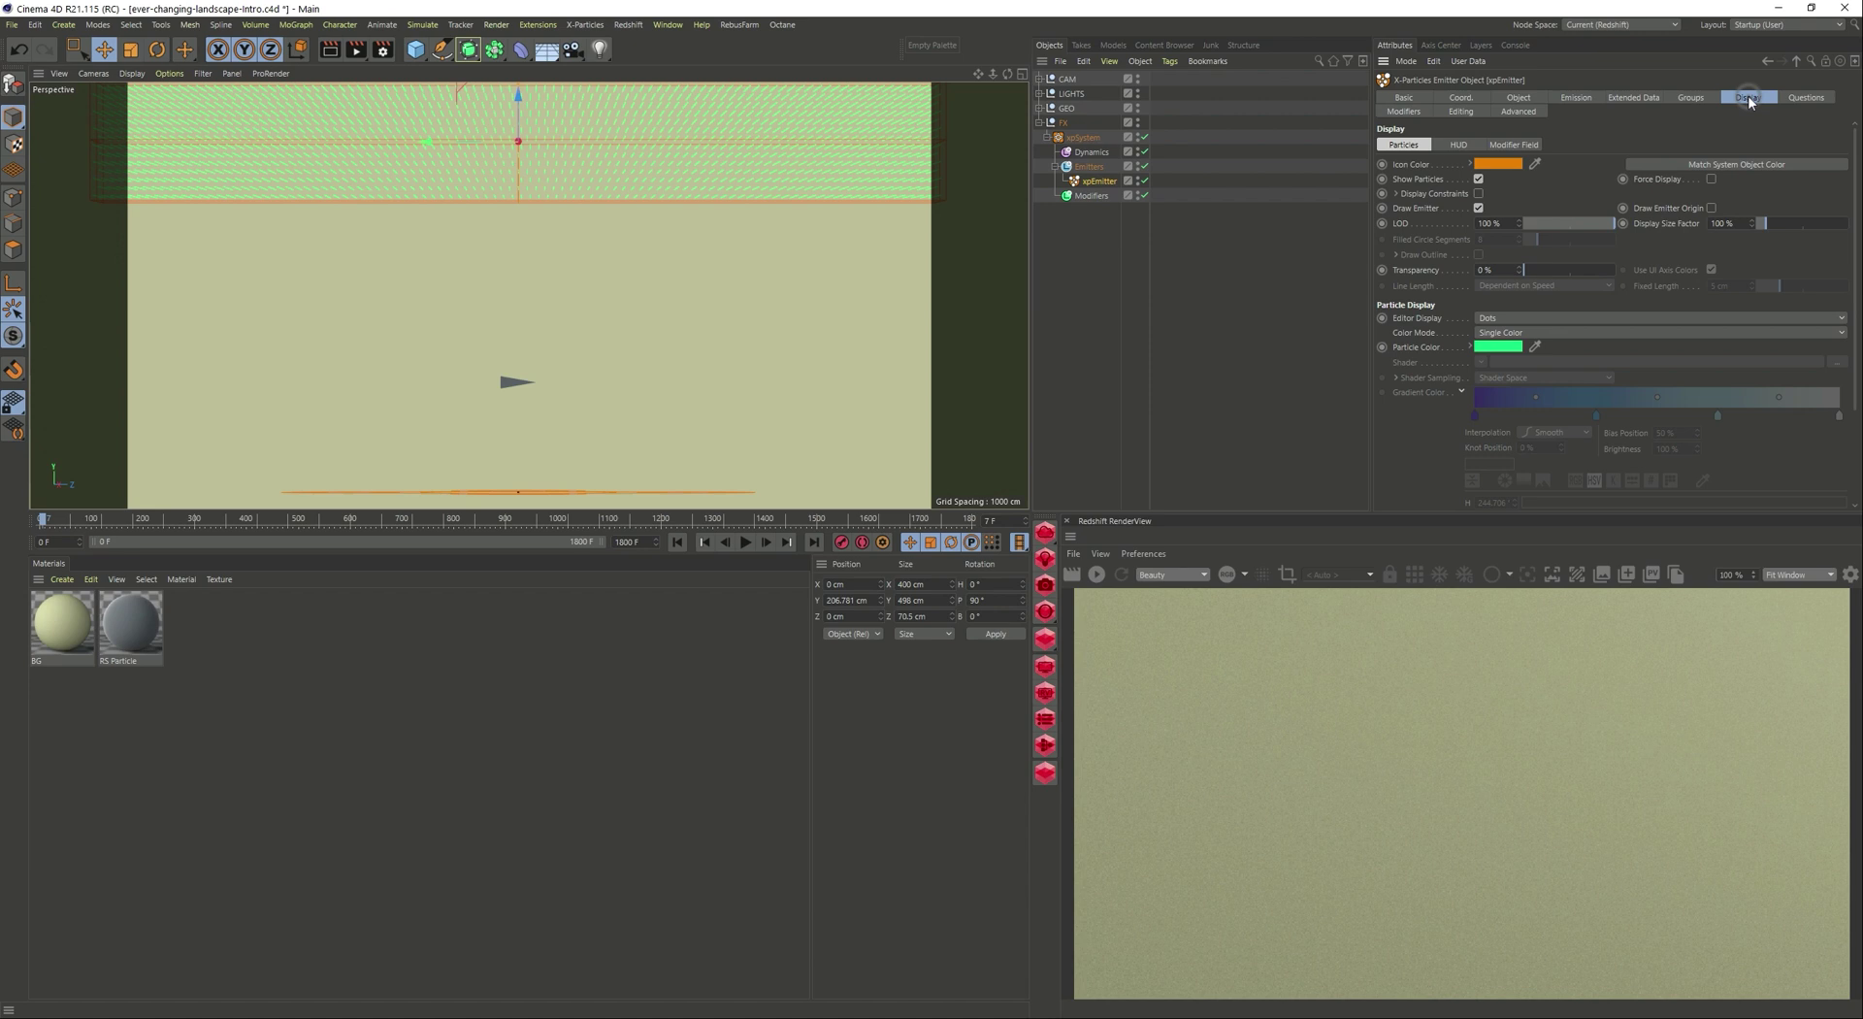
left_click(1502, 318)
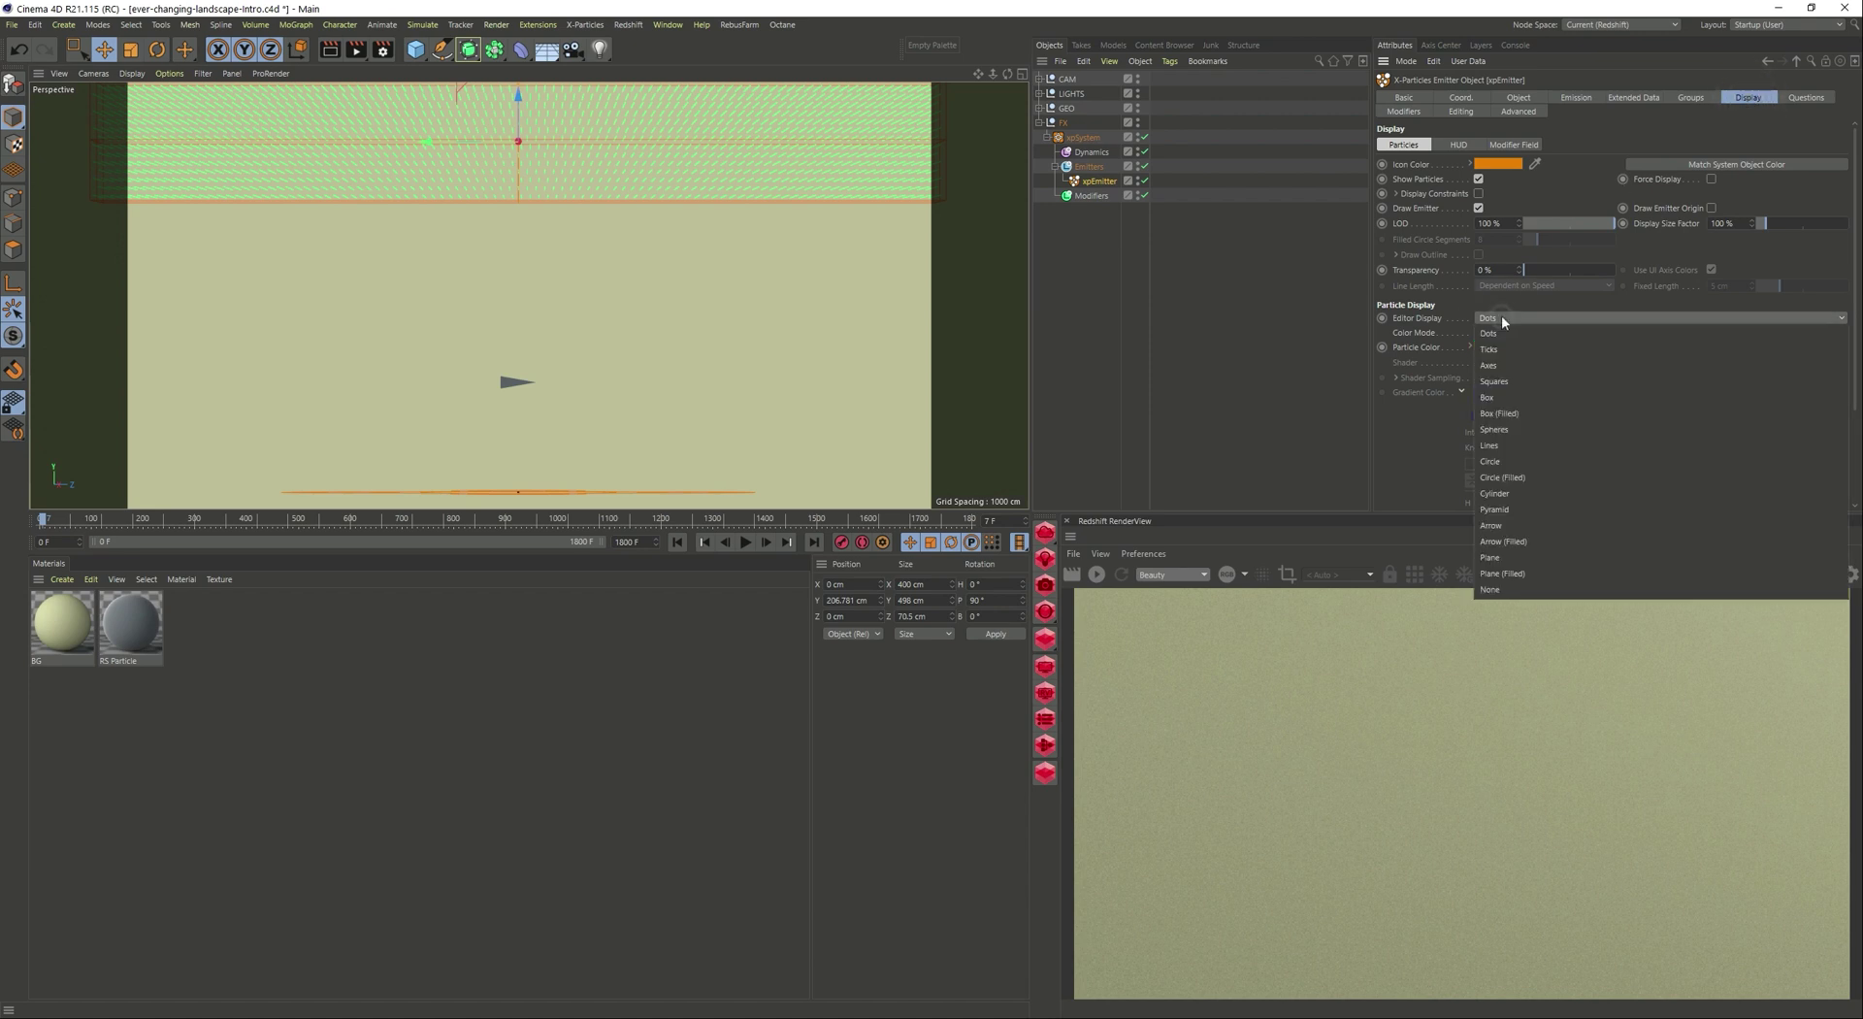
left_click(1494, 381)
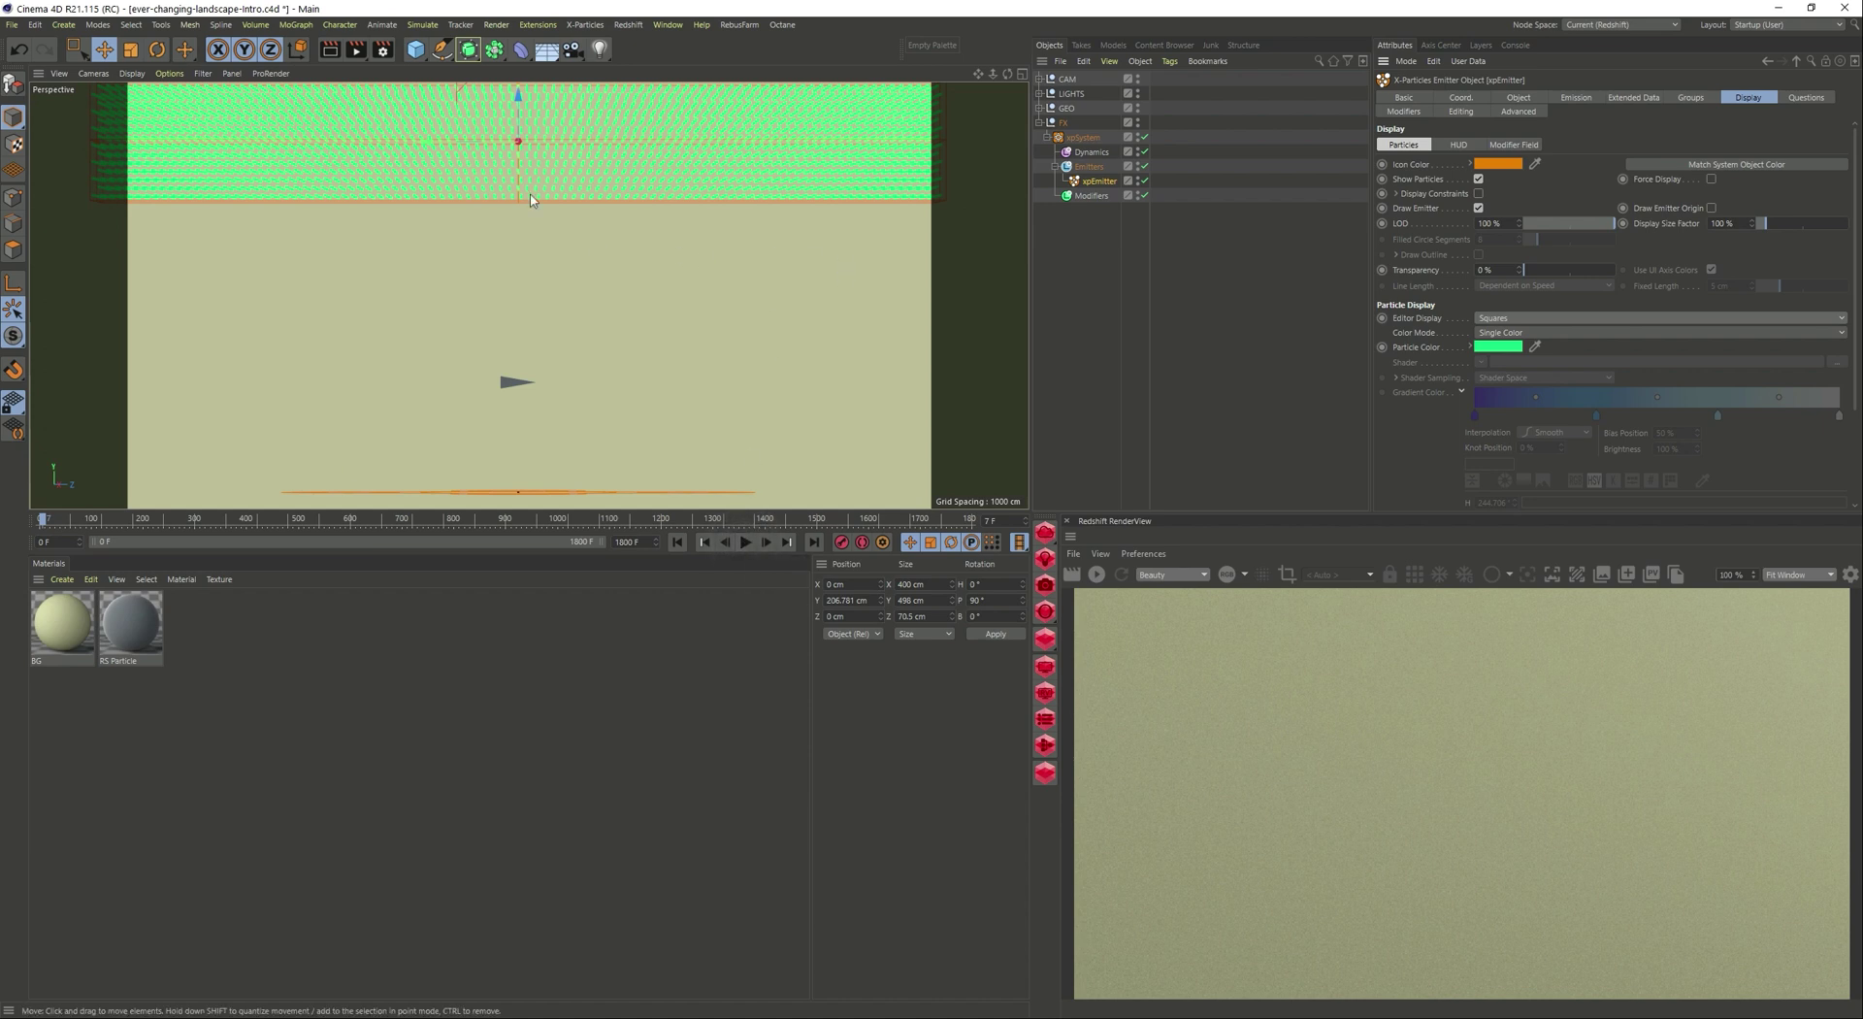
Add an xpTurbulence modifier to the Modifiers folder with Strength 7.
left_click(1090, 195)
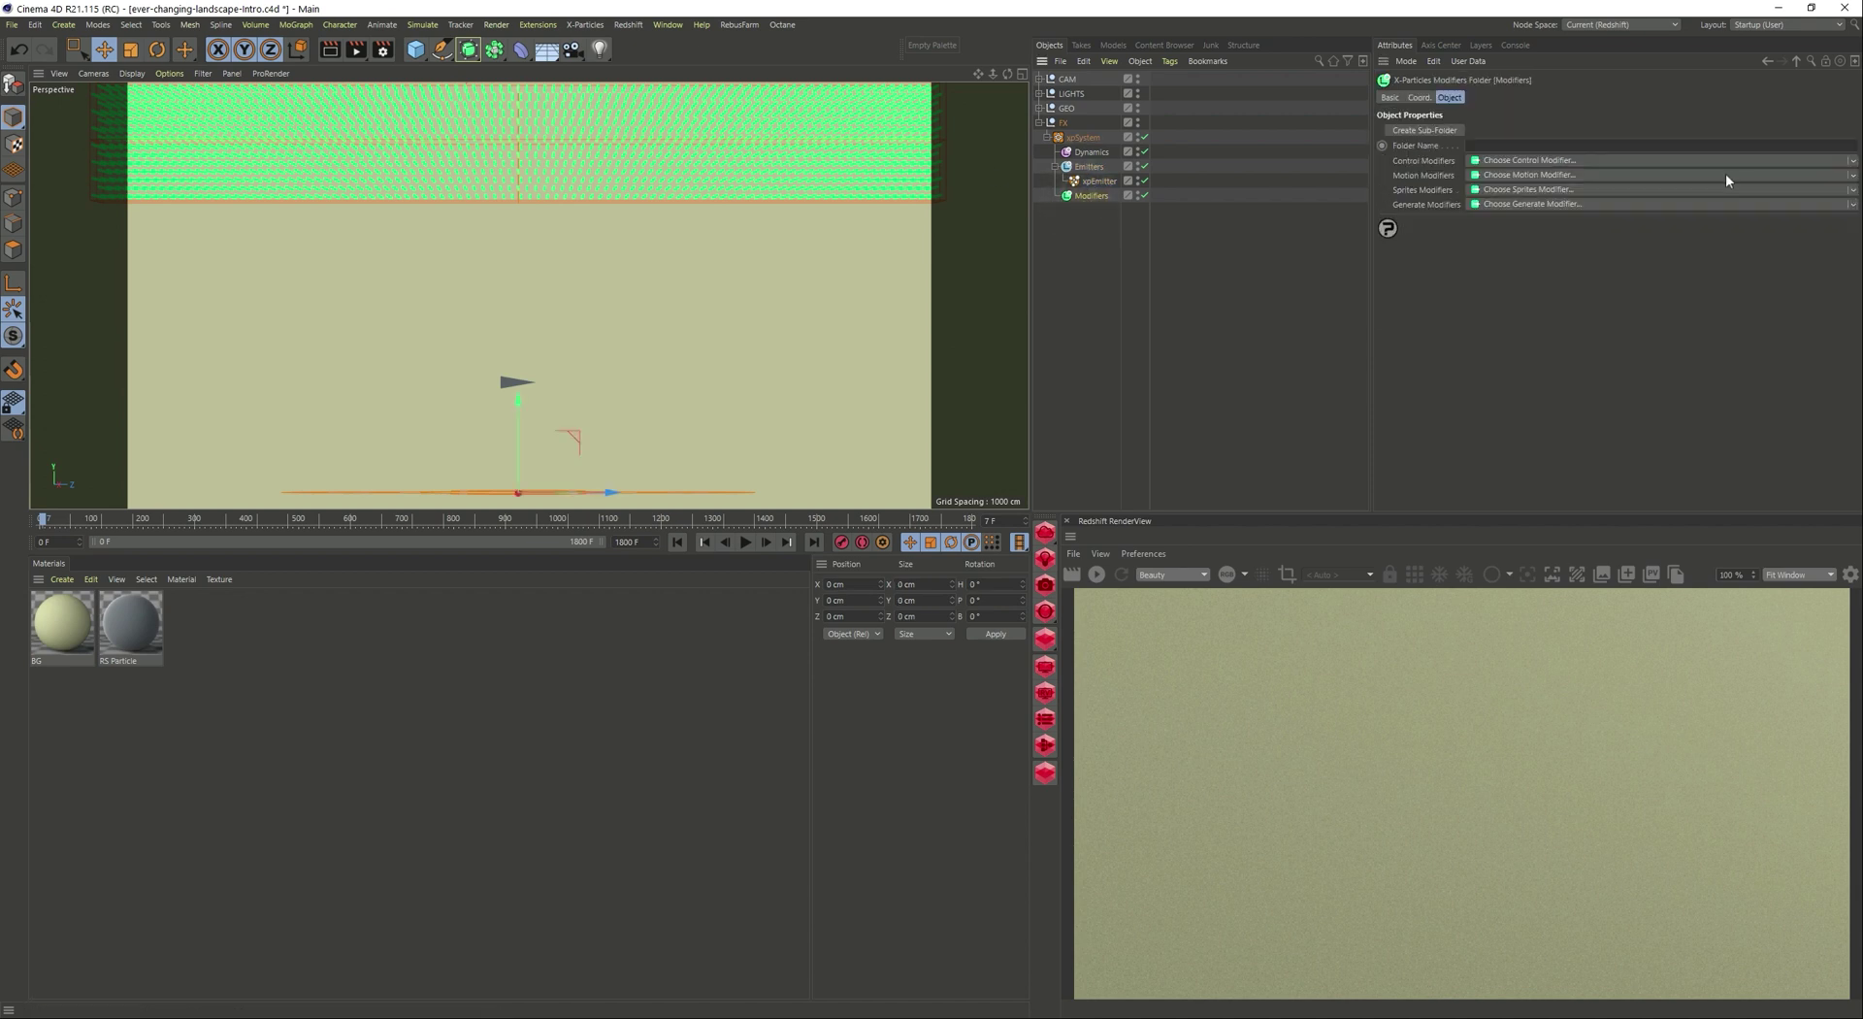
left_click(1856, 175)
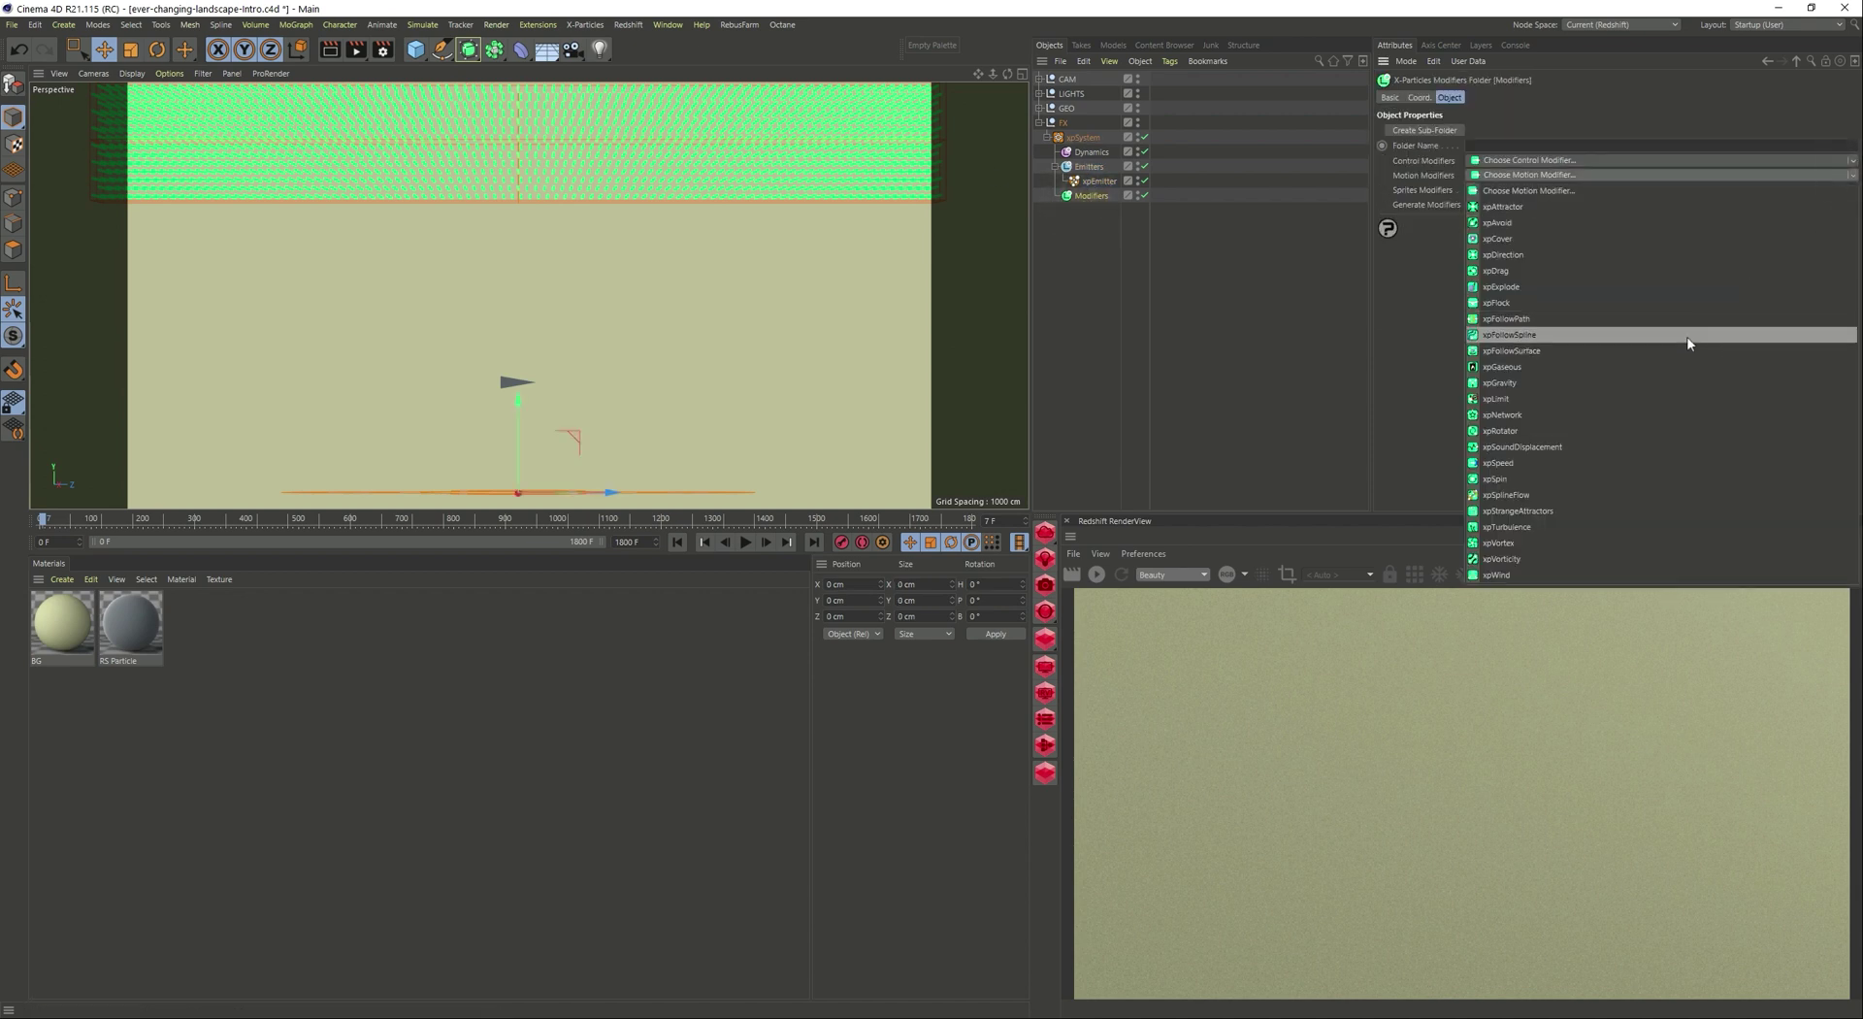
left_click(1511, 528)
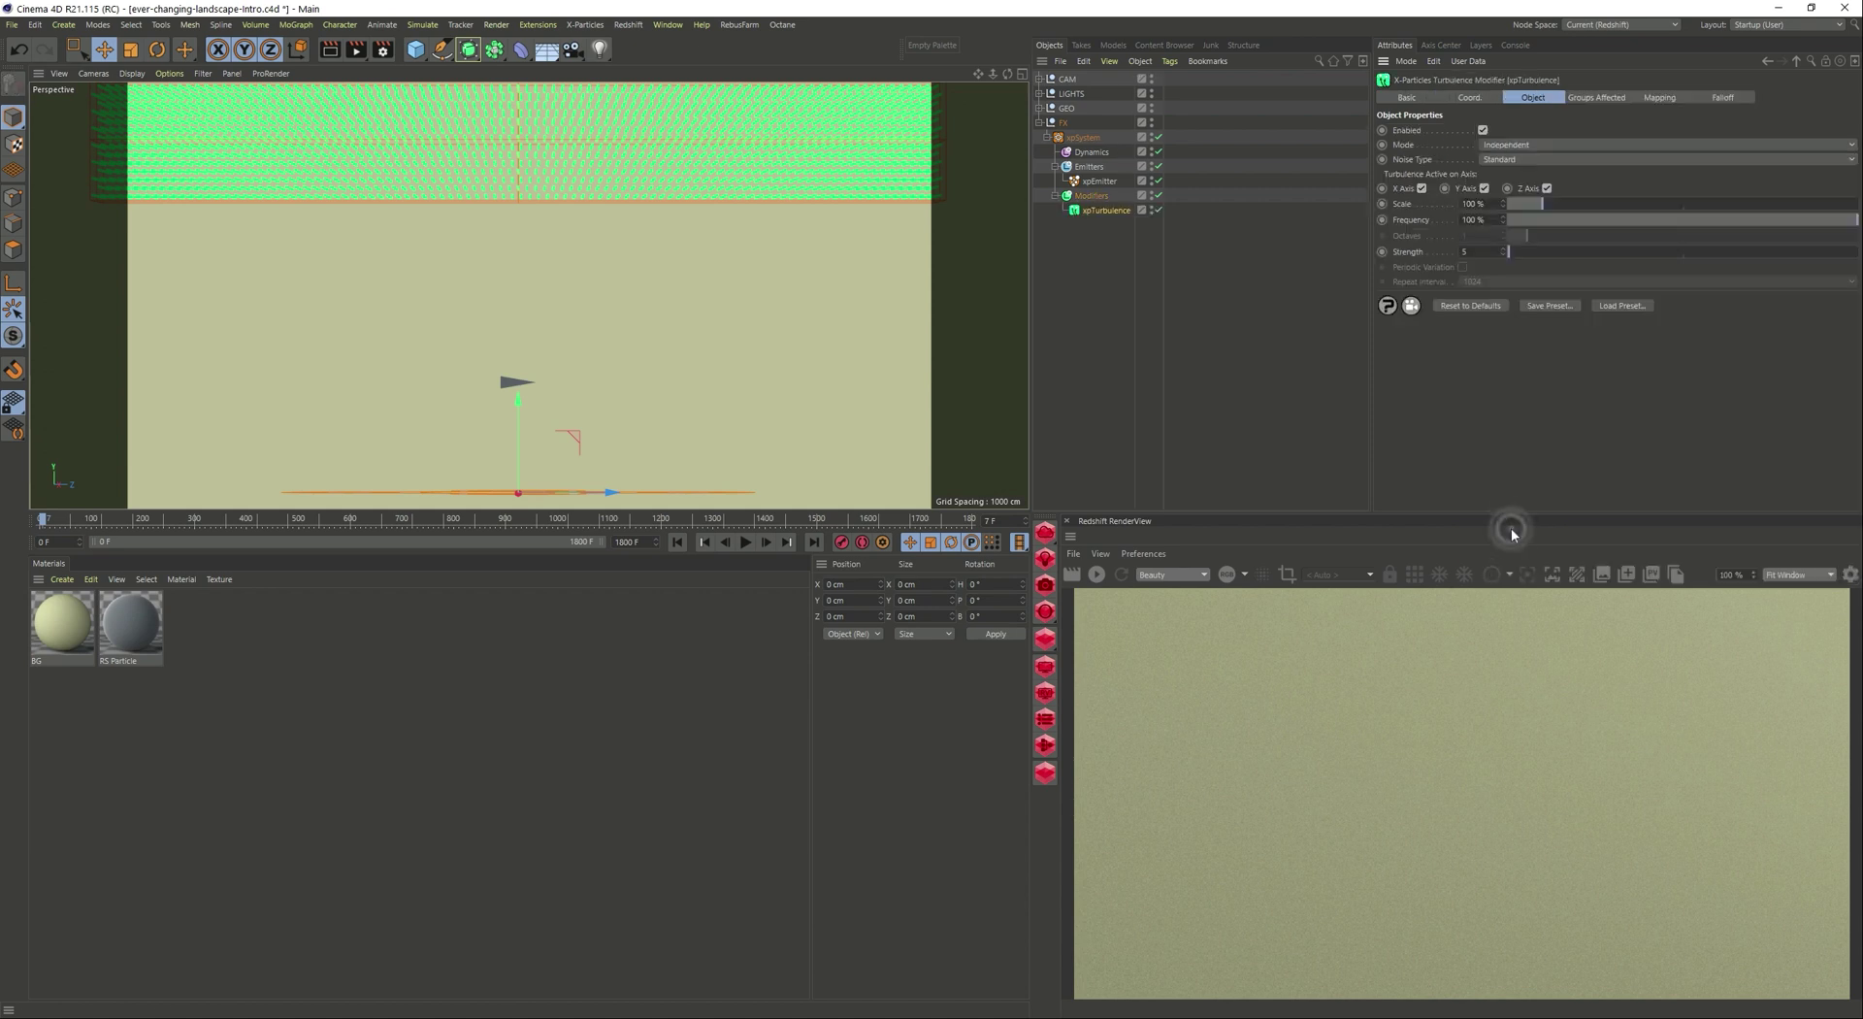
double_click(1477, 251)
type("7")
key("Return")
Play the turbulence from frame 0 to preview the swirl, then rewind.
left_click(677, 541)
left_click(746, 542)
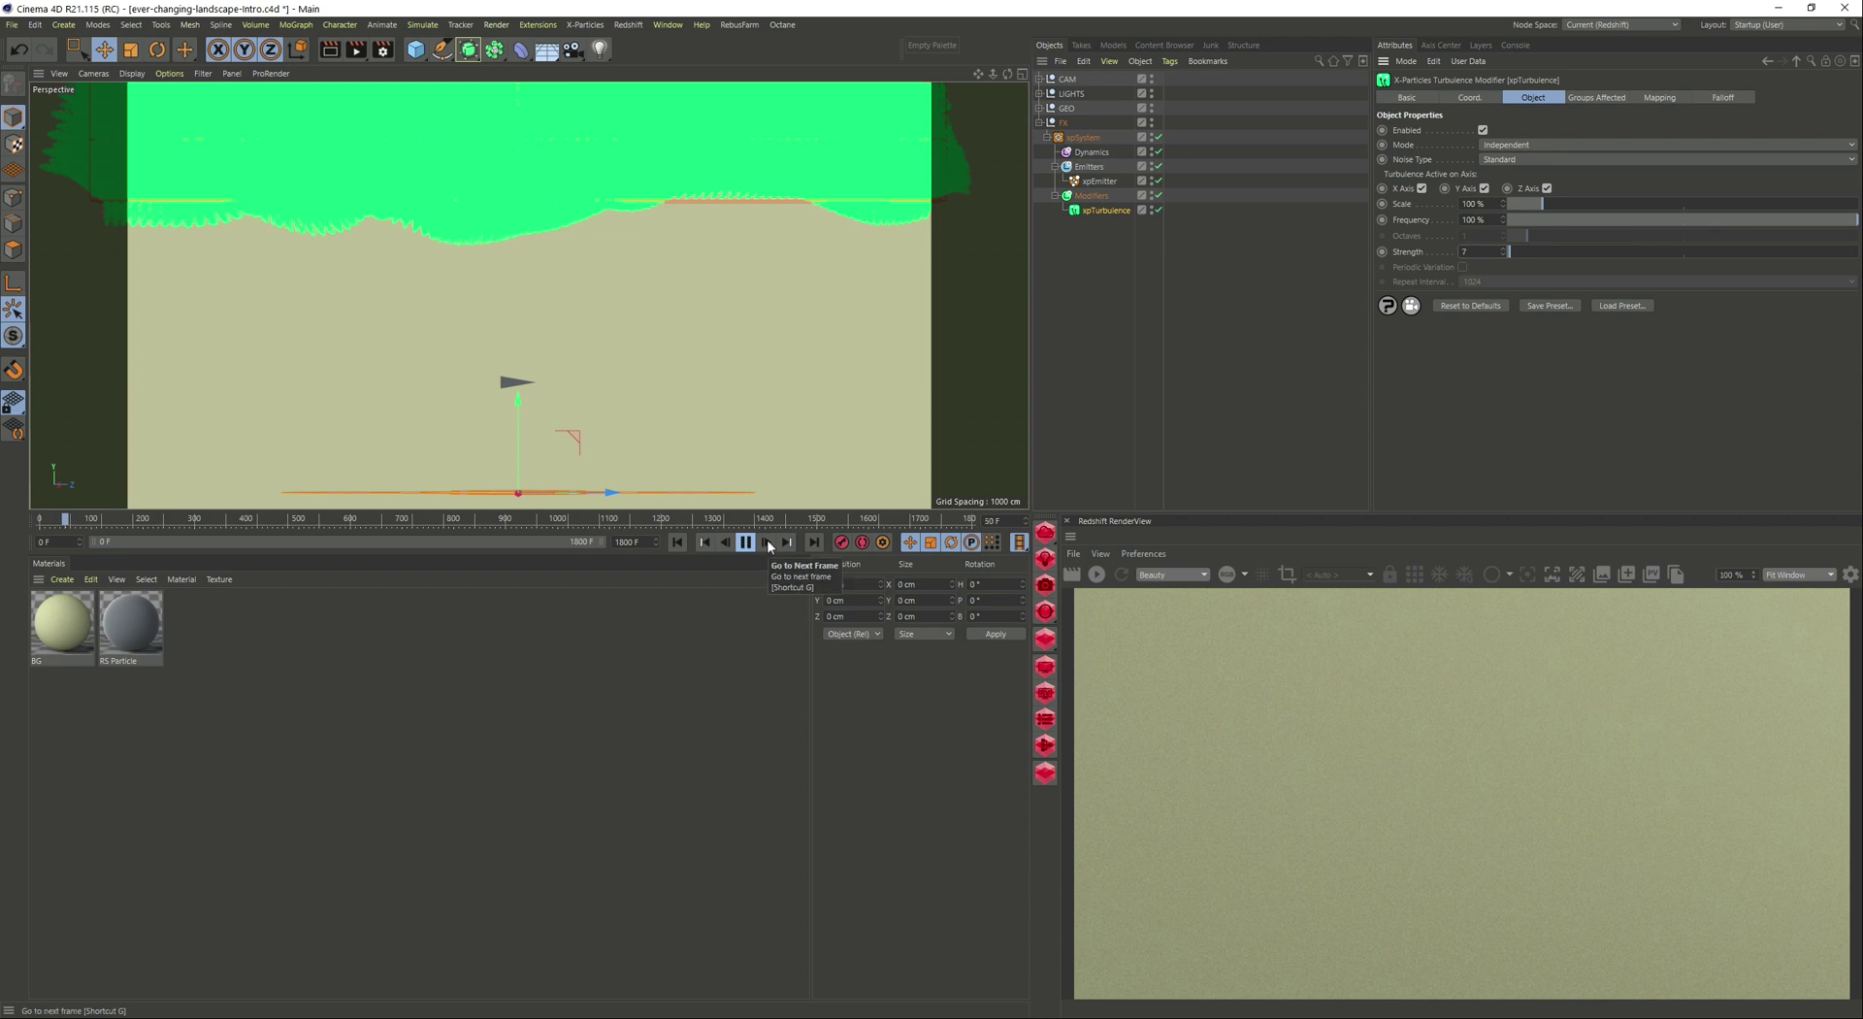
left_click(745, 542)
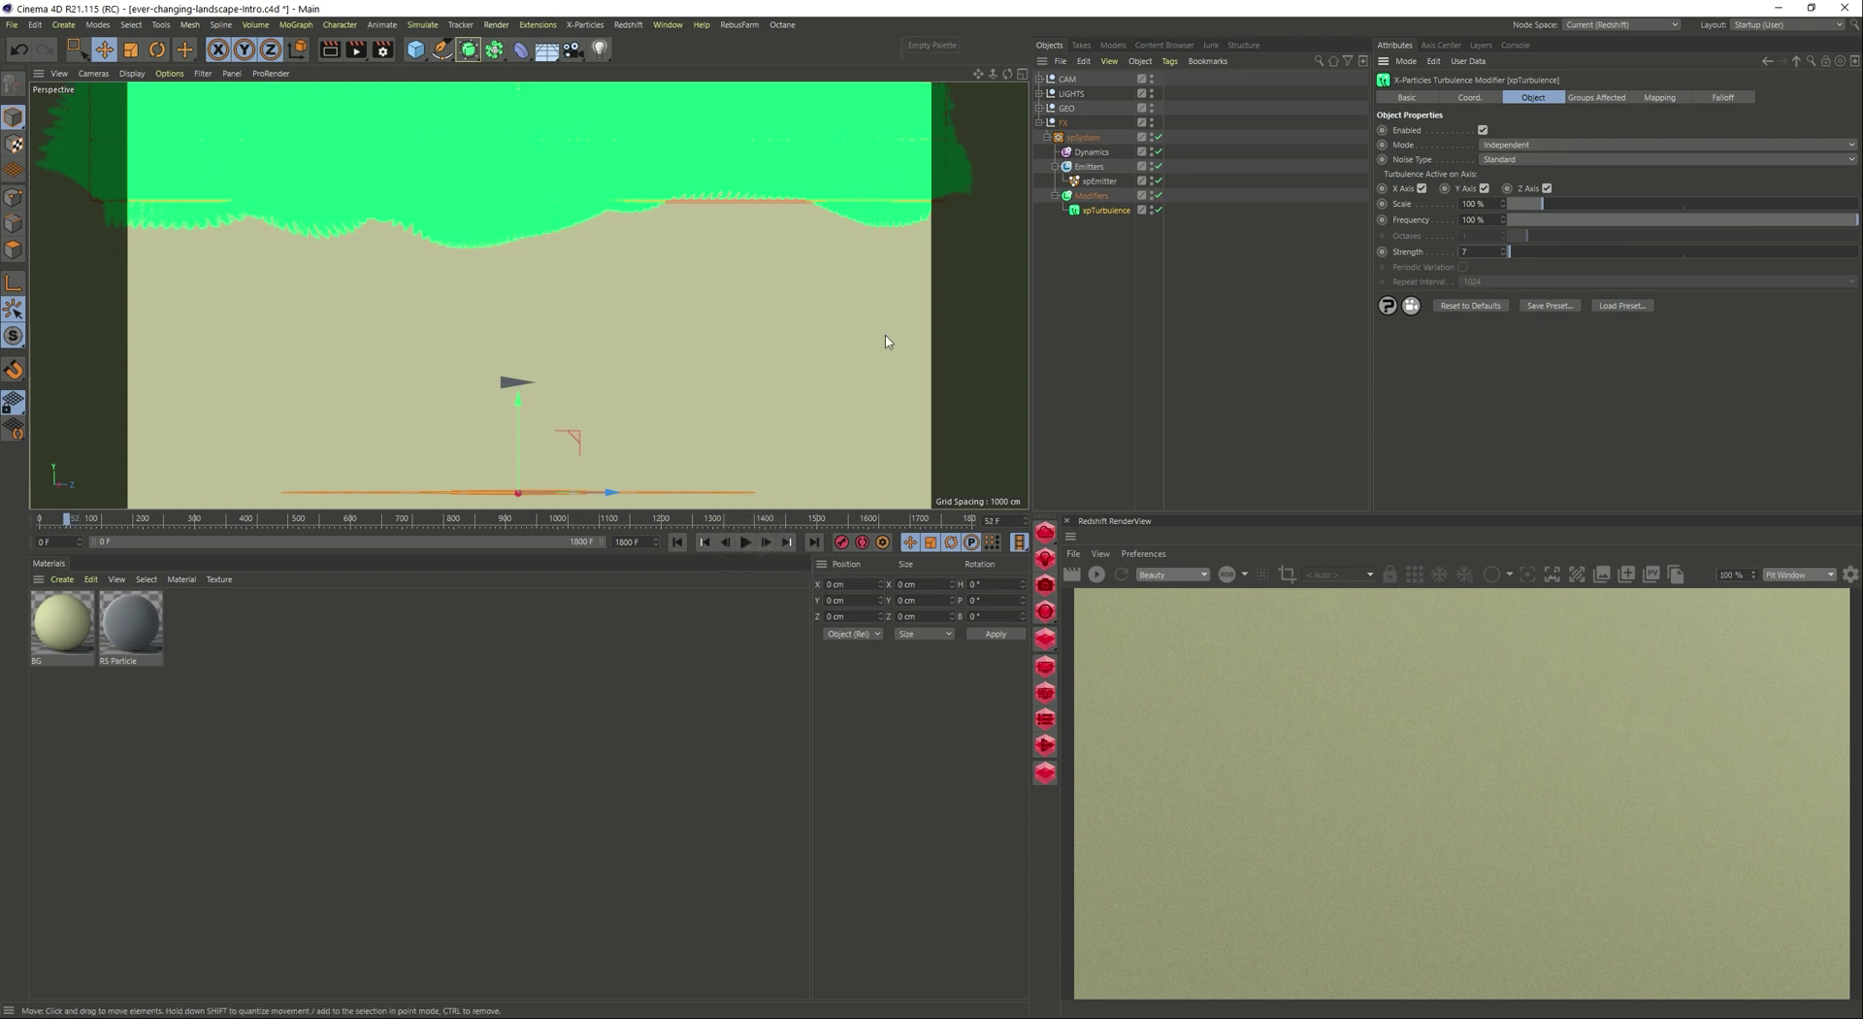
left_click(678, 541)
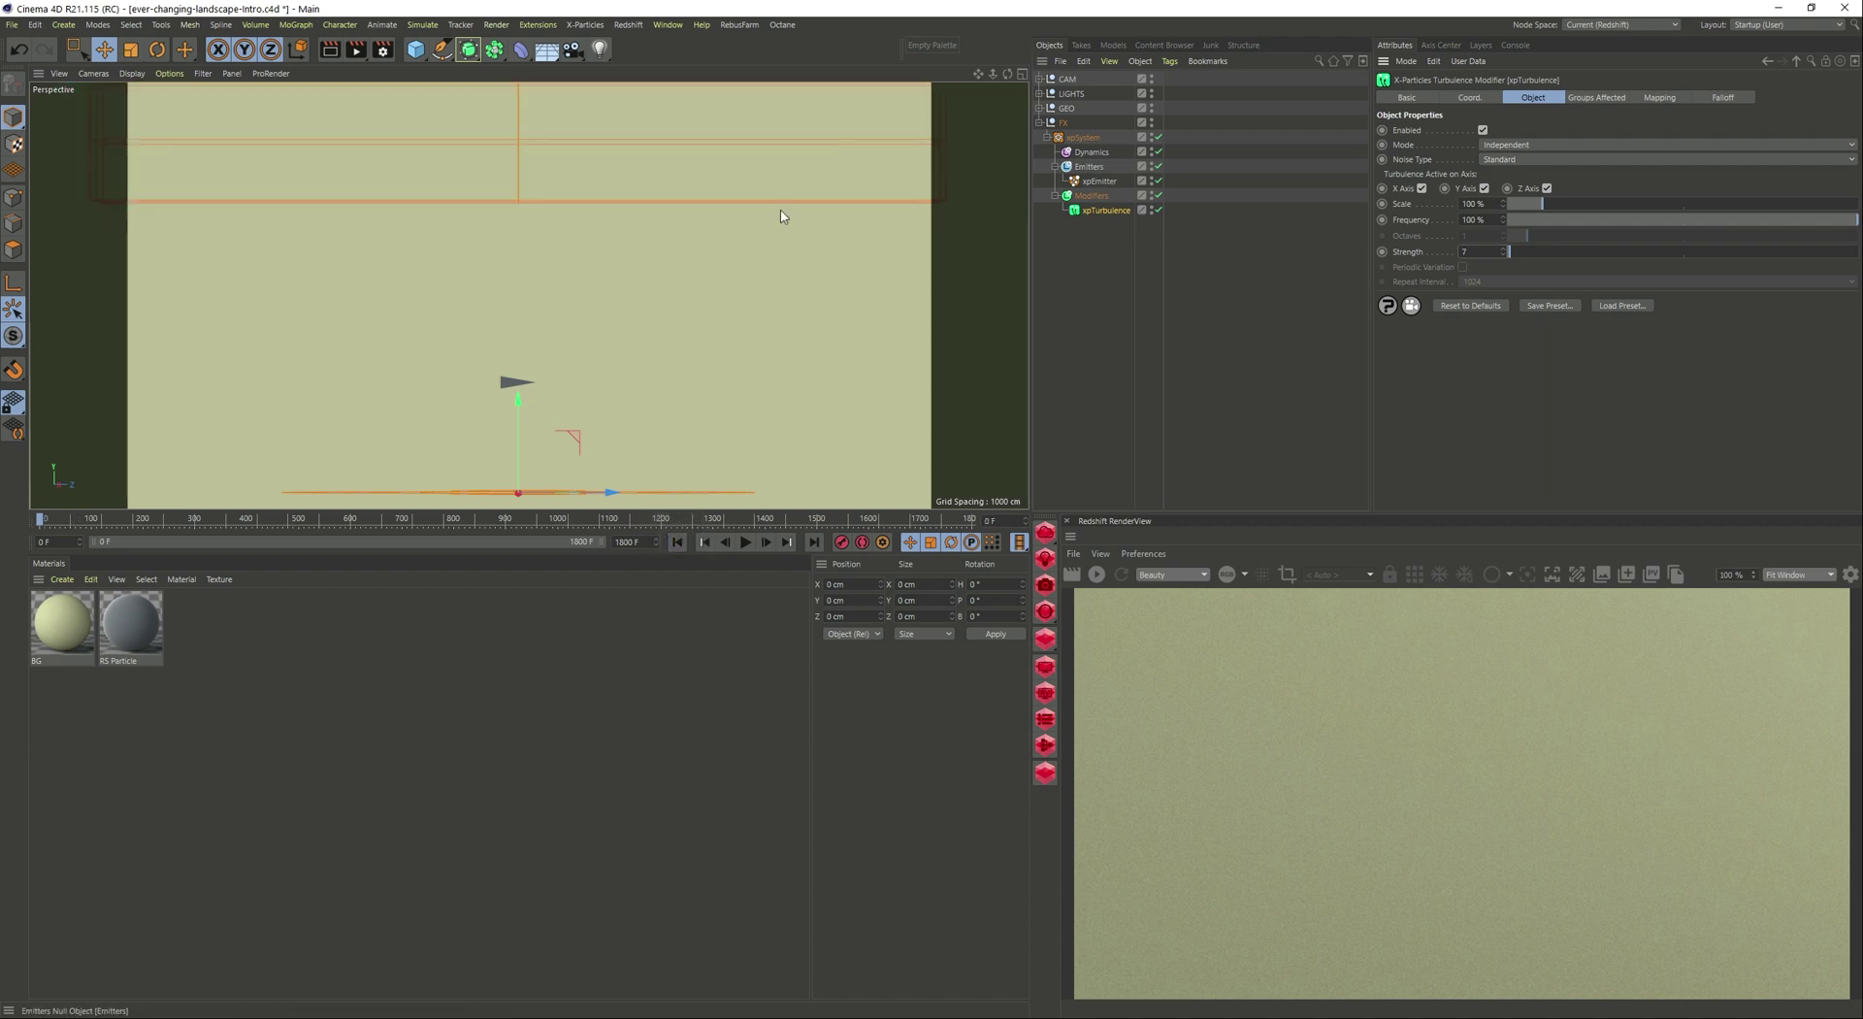
Turn off Emit at All Frames, set End Emit to 1 F, and preview the burst.
left_click(777, 209)
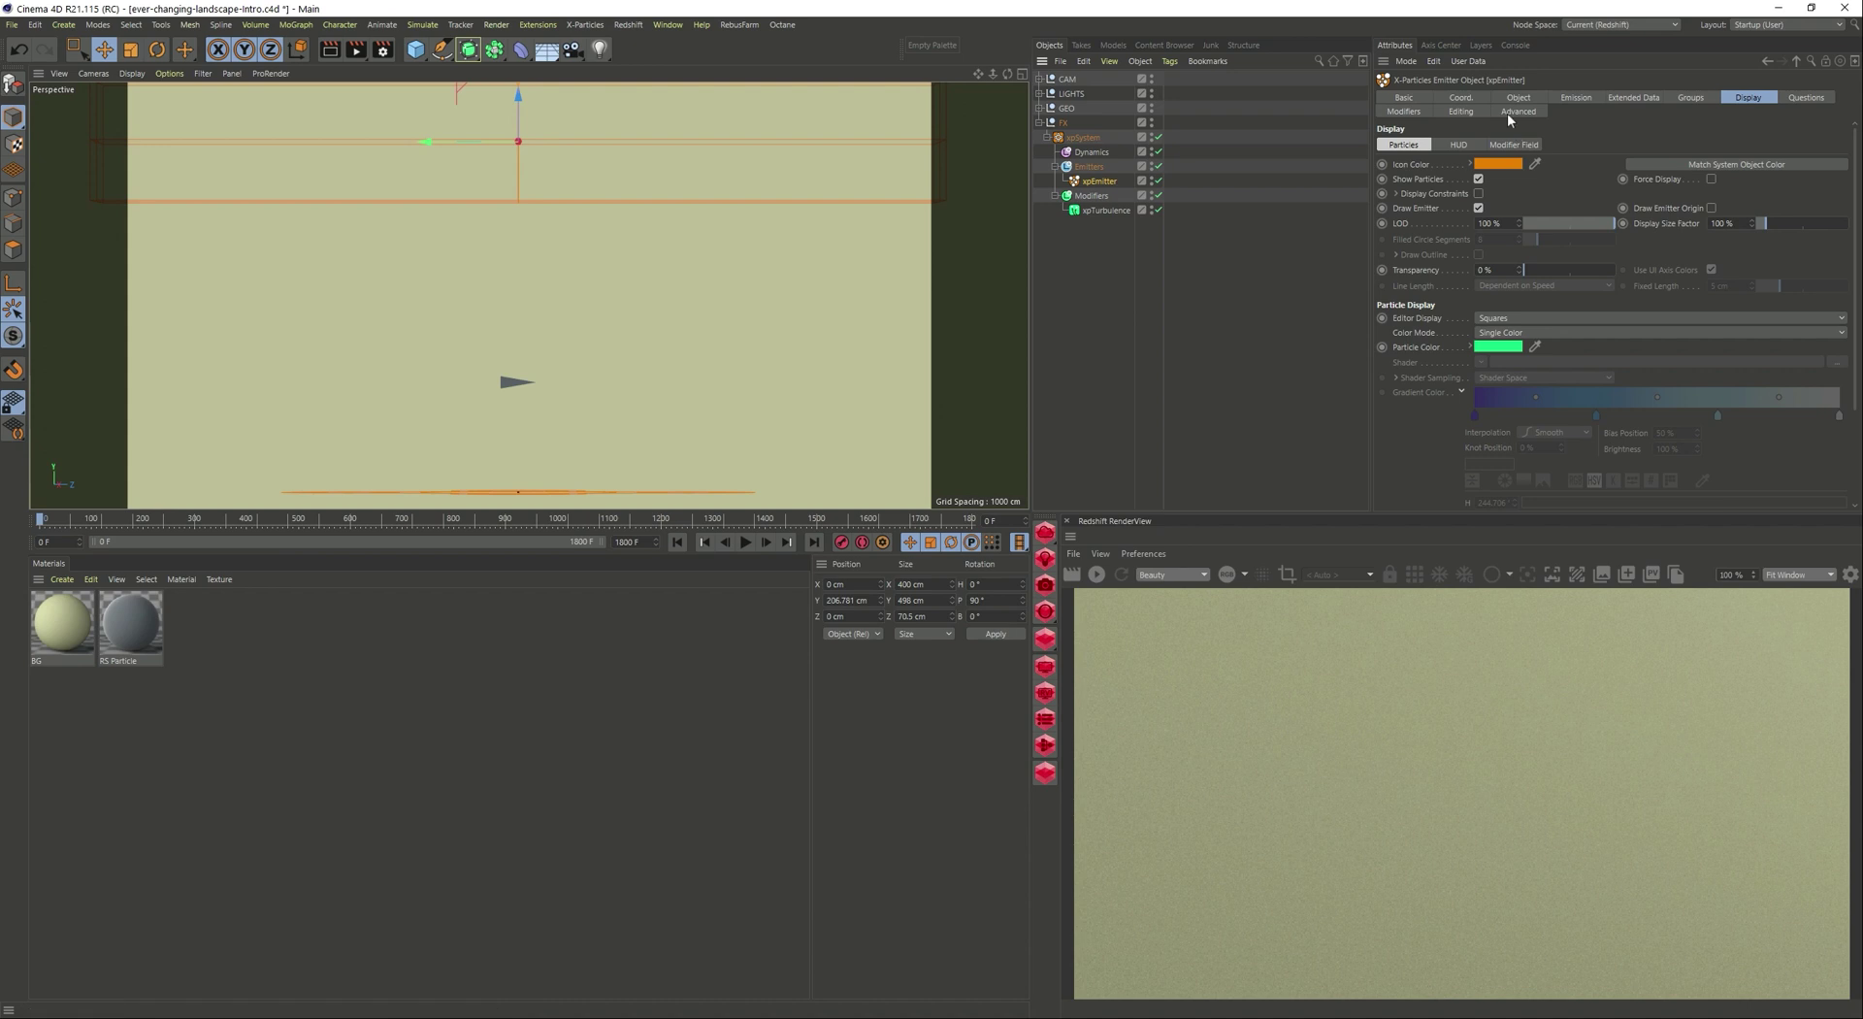
left_click(1574, 97)
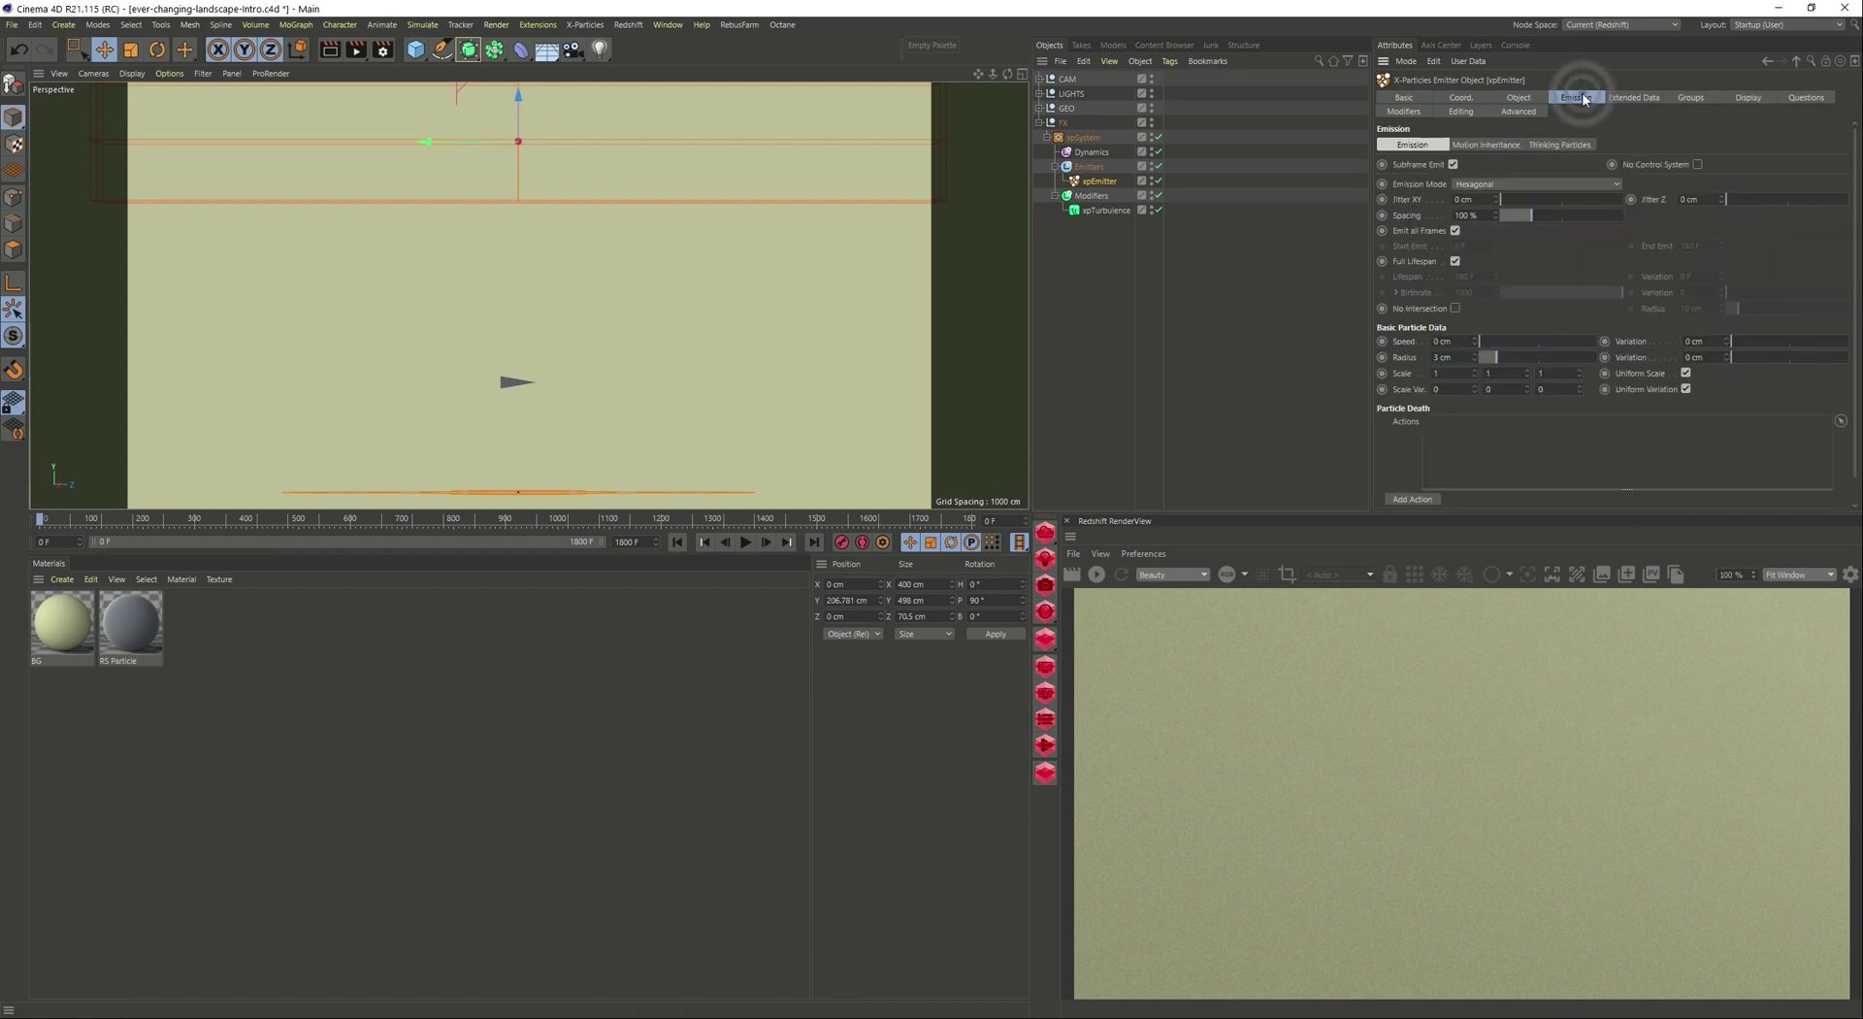
left_click(1454, 231)
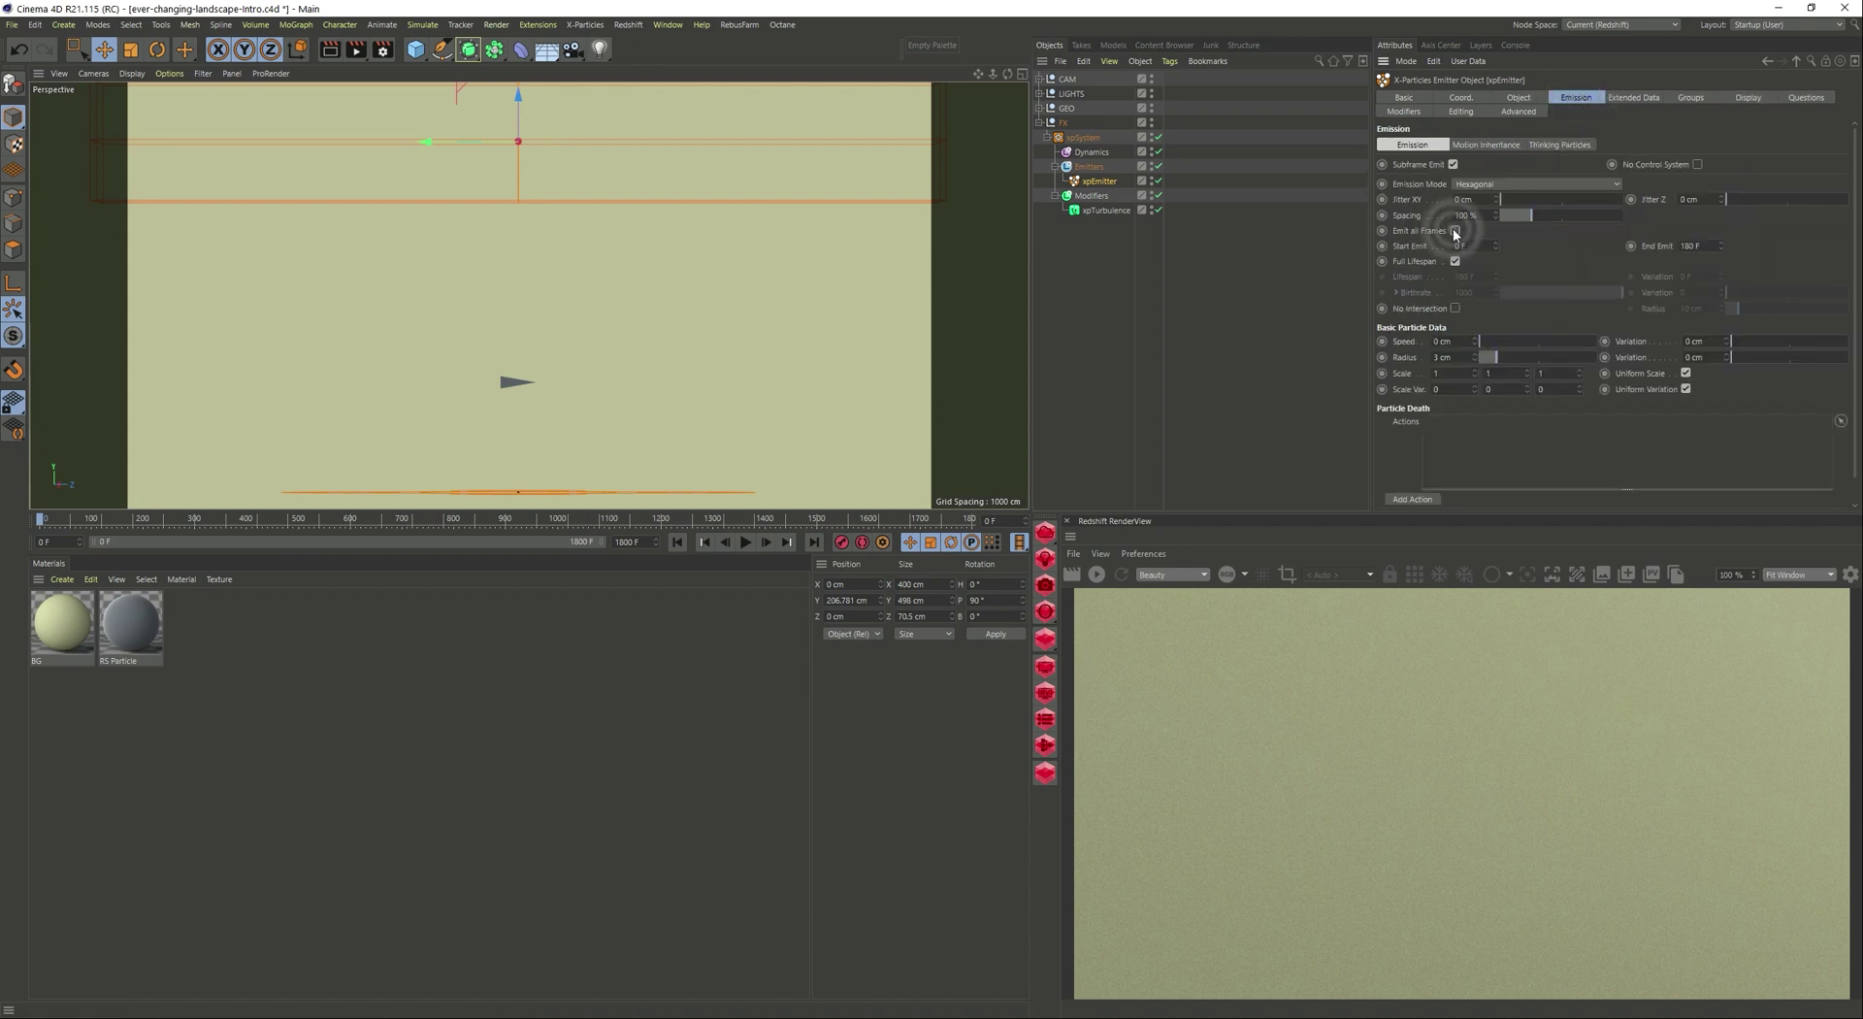
double_click(1691, 246)
type("1")
key("Return")
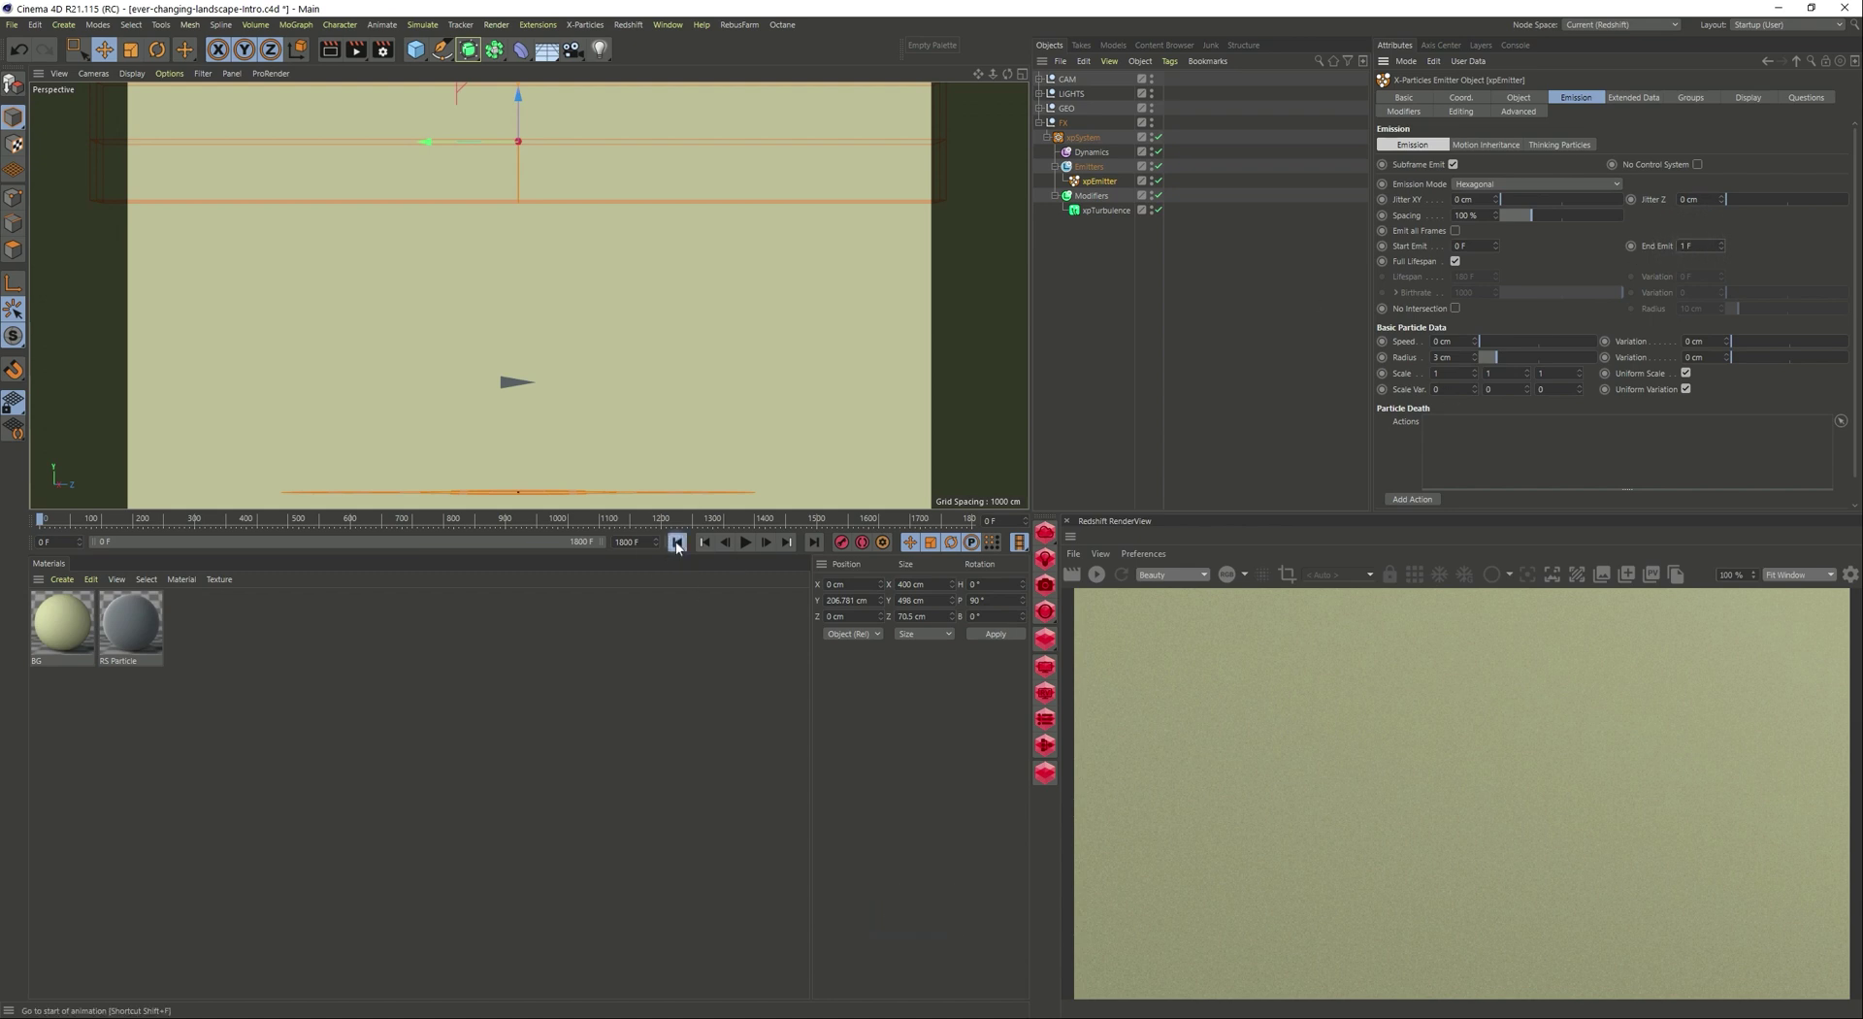
left_click(746, 542)
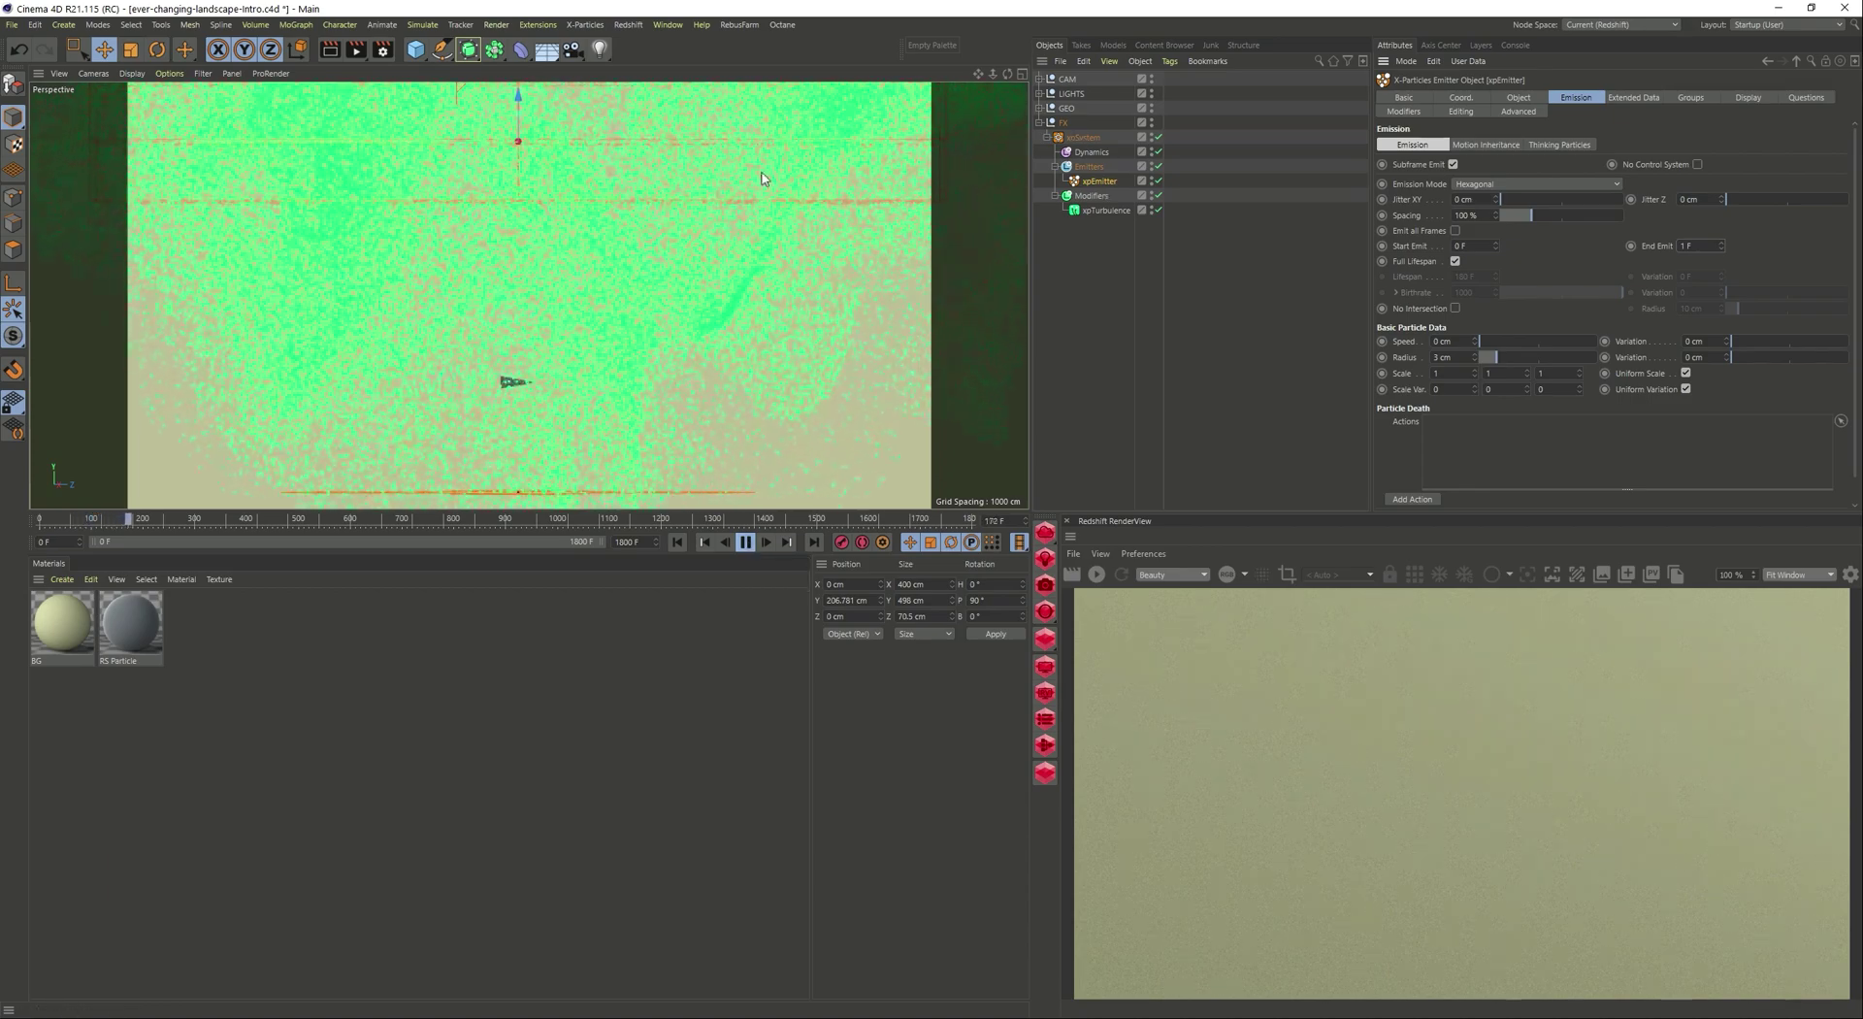
left_click(745, 542)
Add a Cube sized 400 × 264 × 490 cm and raise it to about Y 114 cm.
left_click(677, 542)
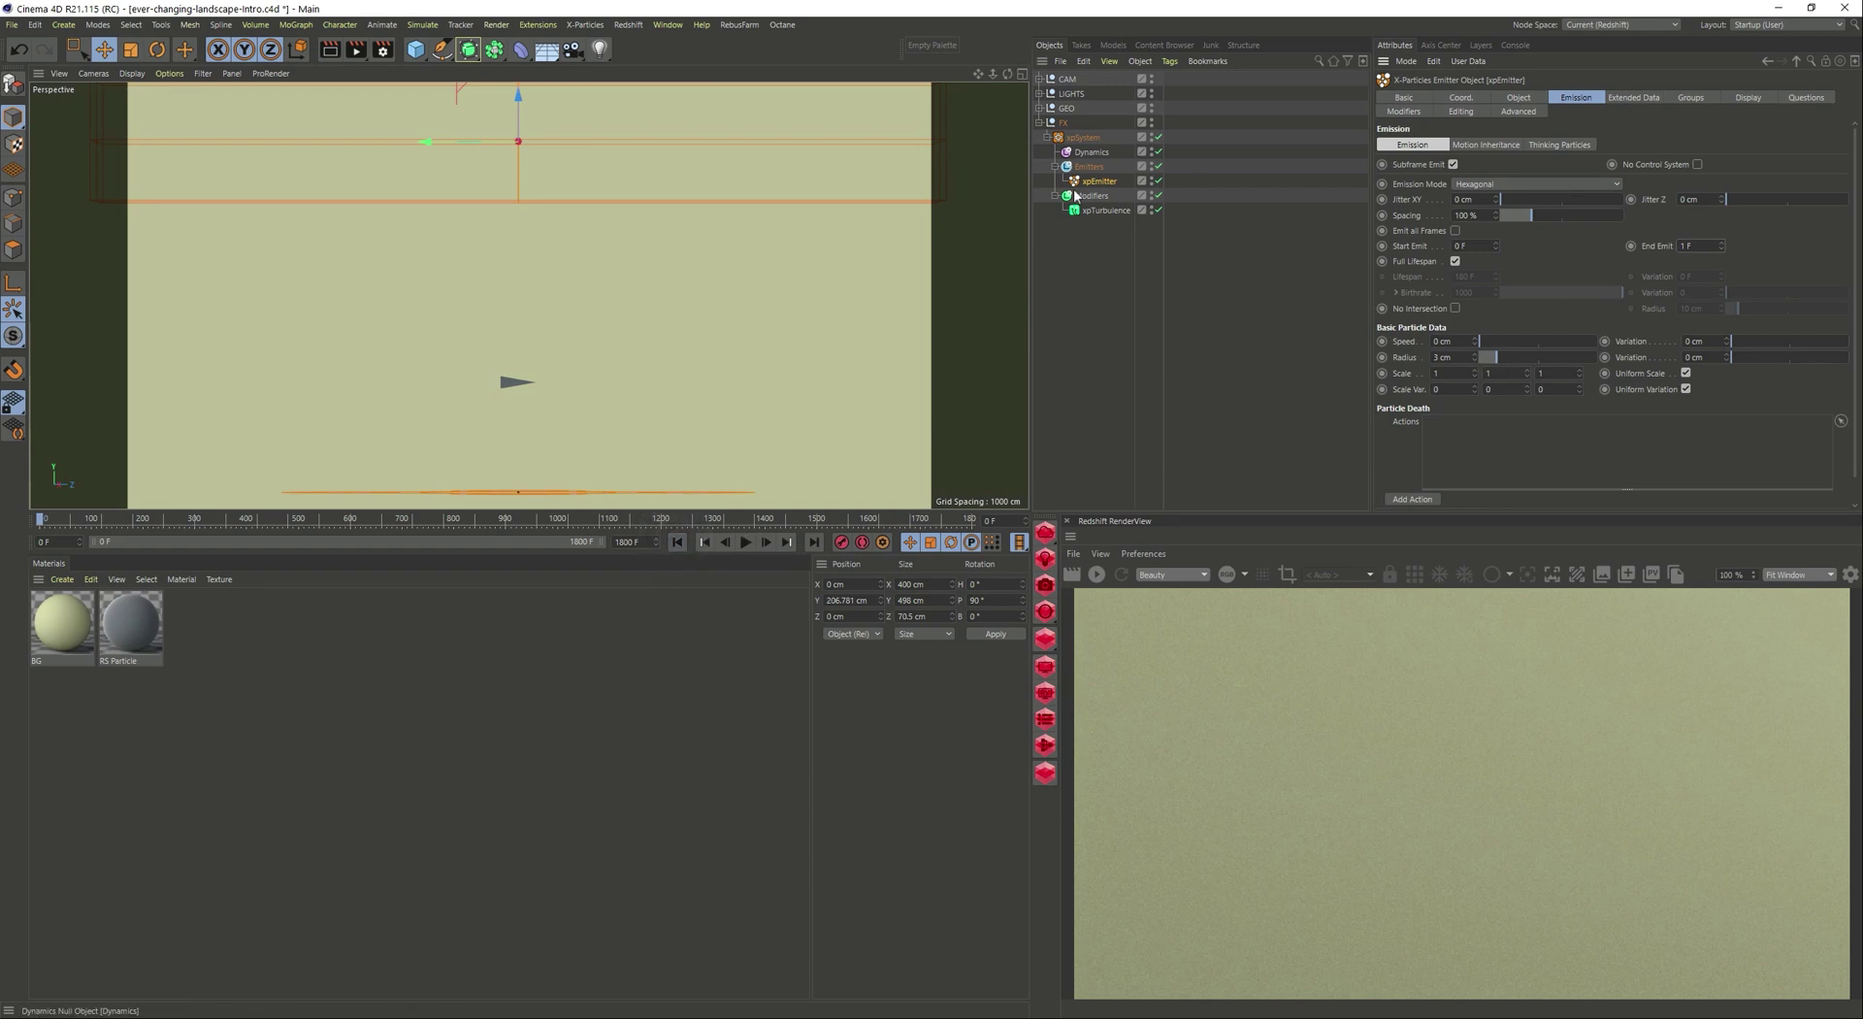
left_click(411, 52)
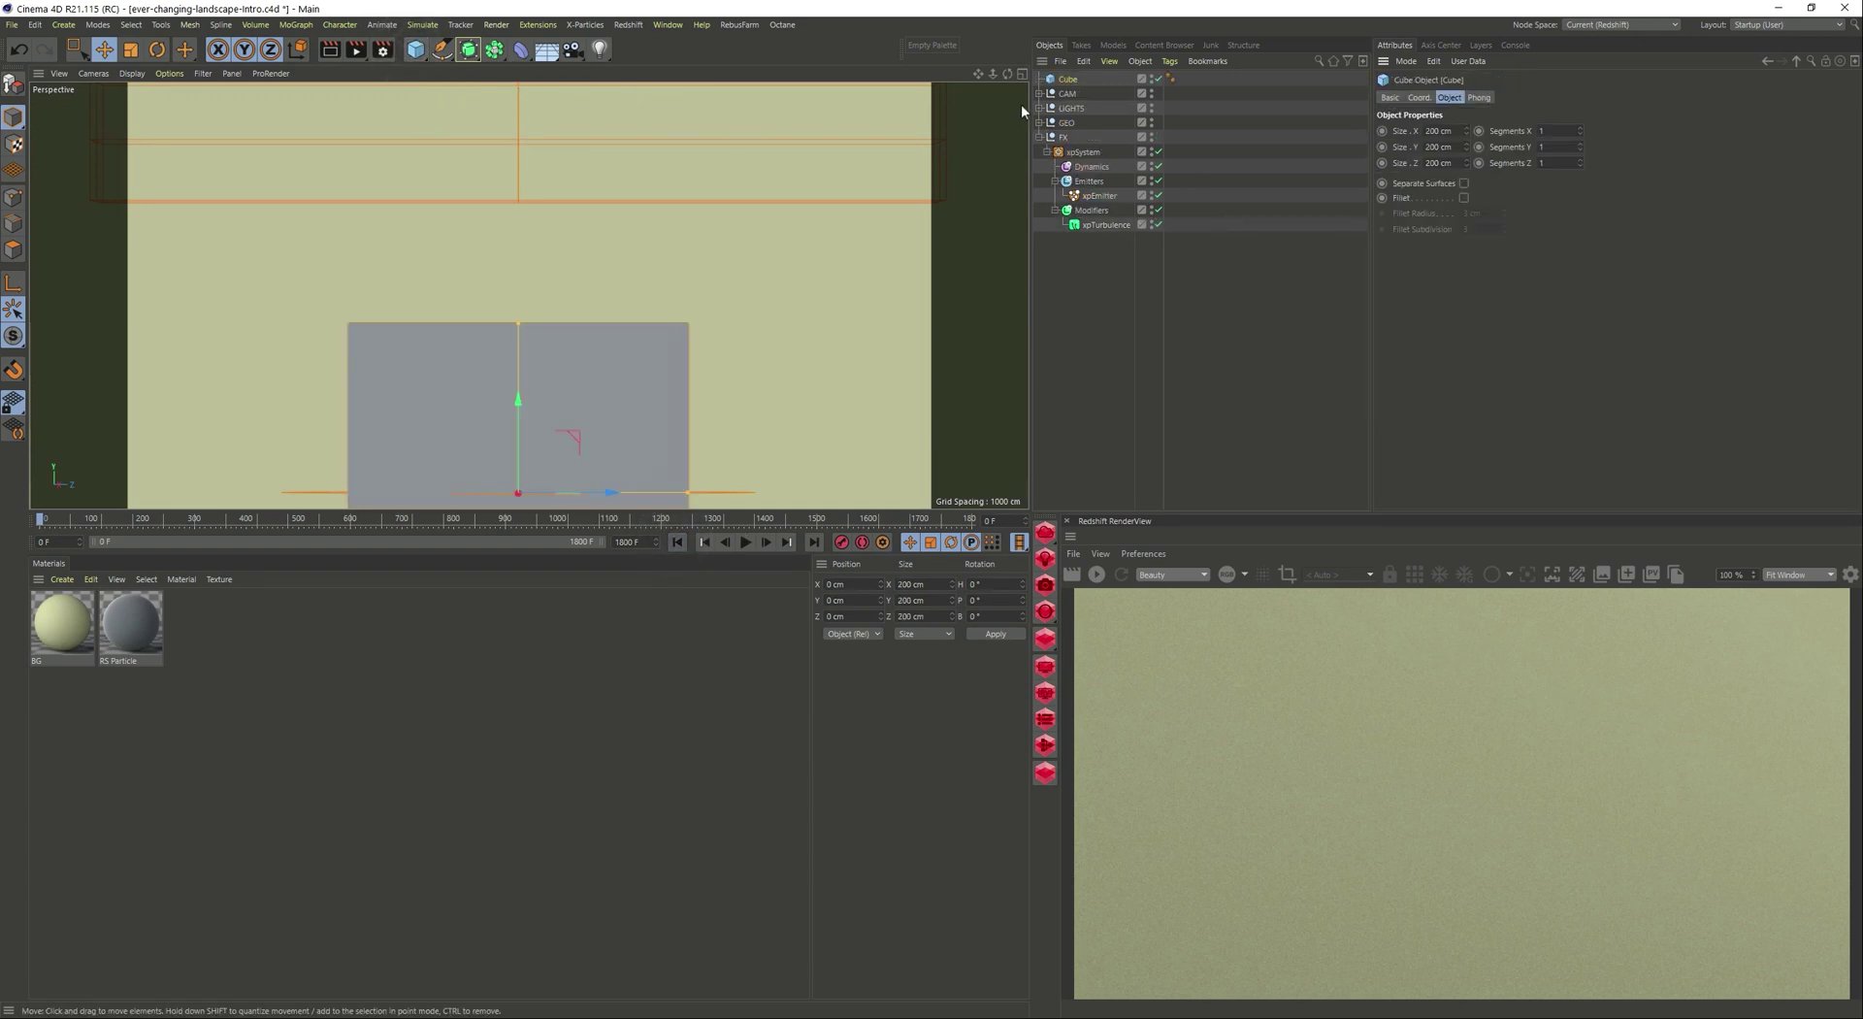
left_click(1454, 133)
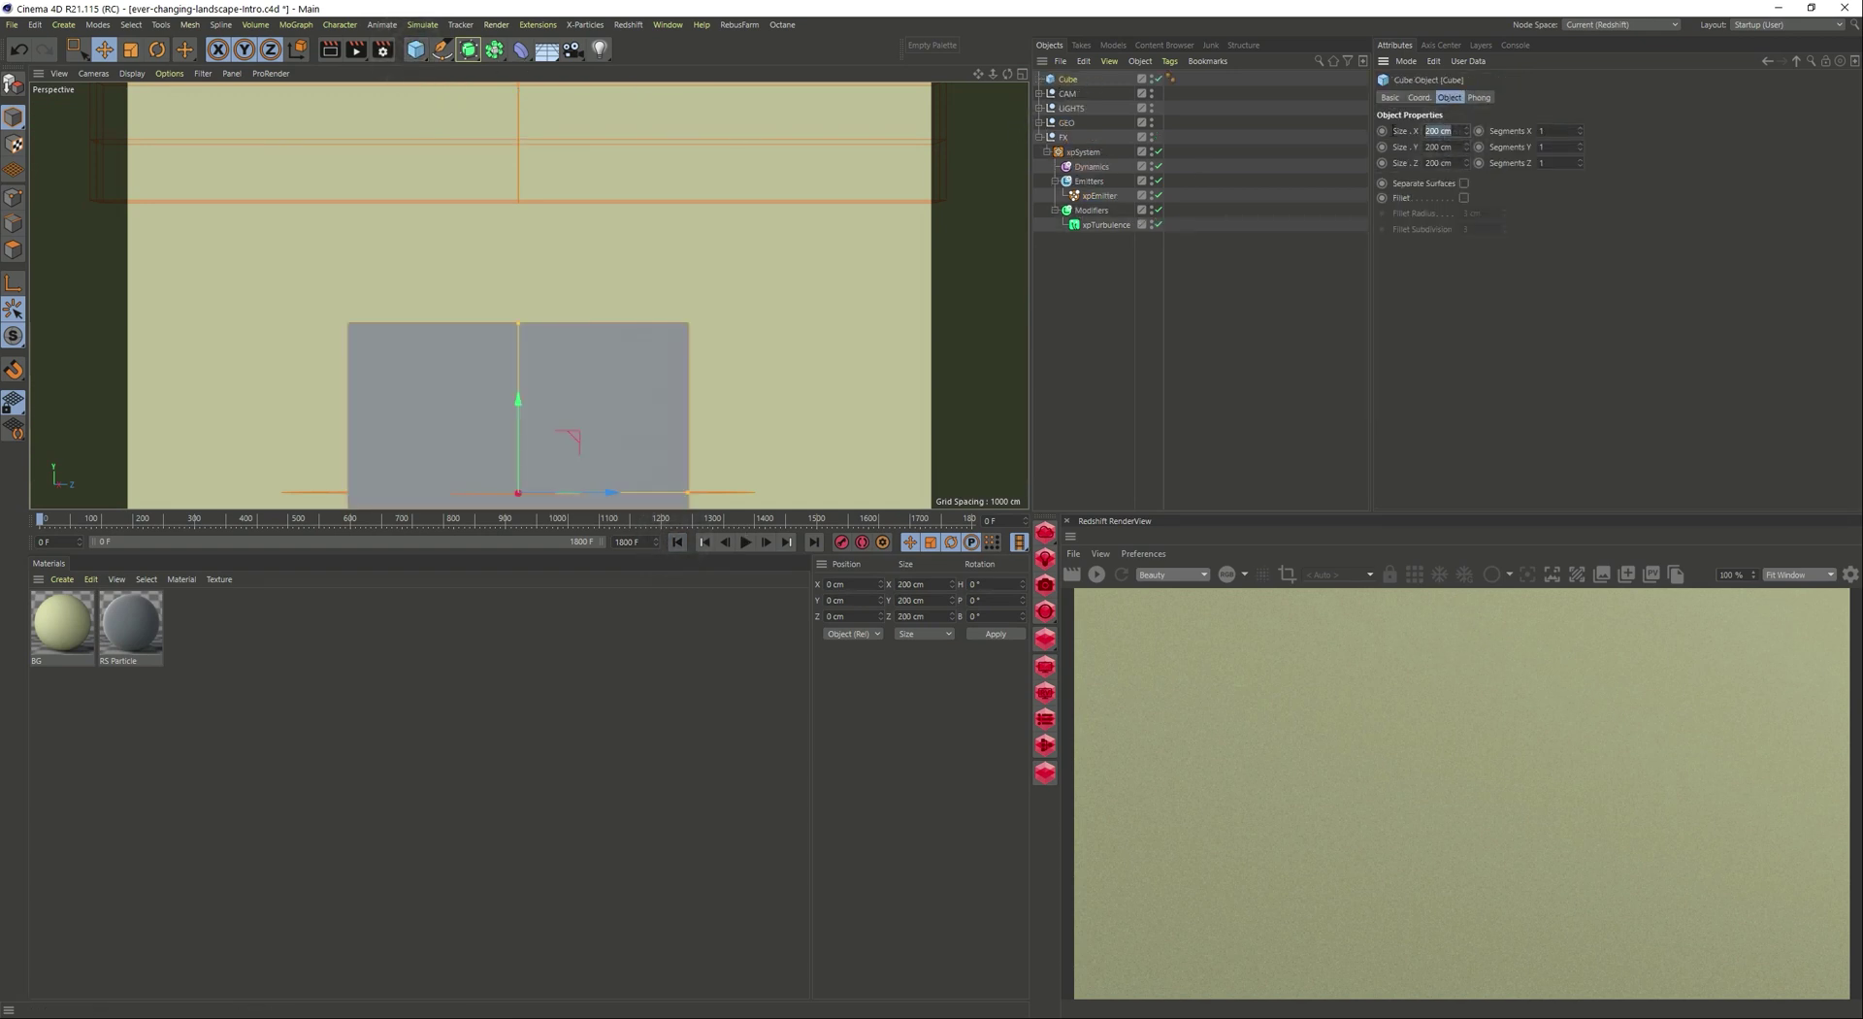
type("400")
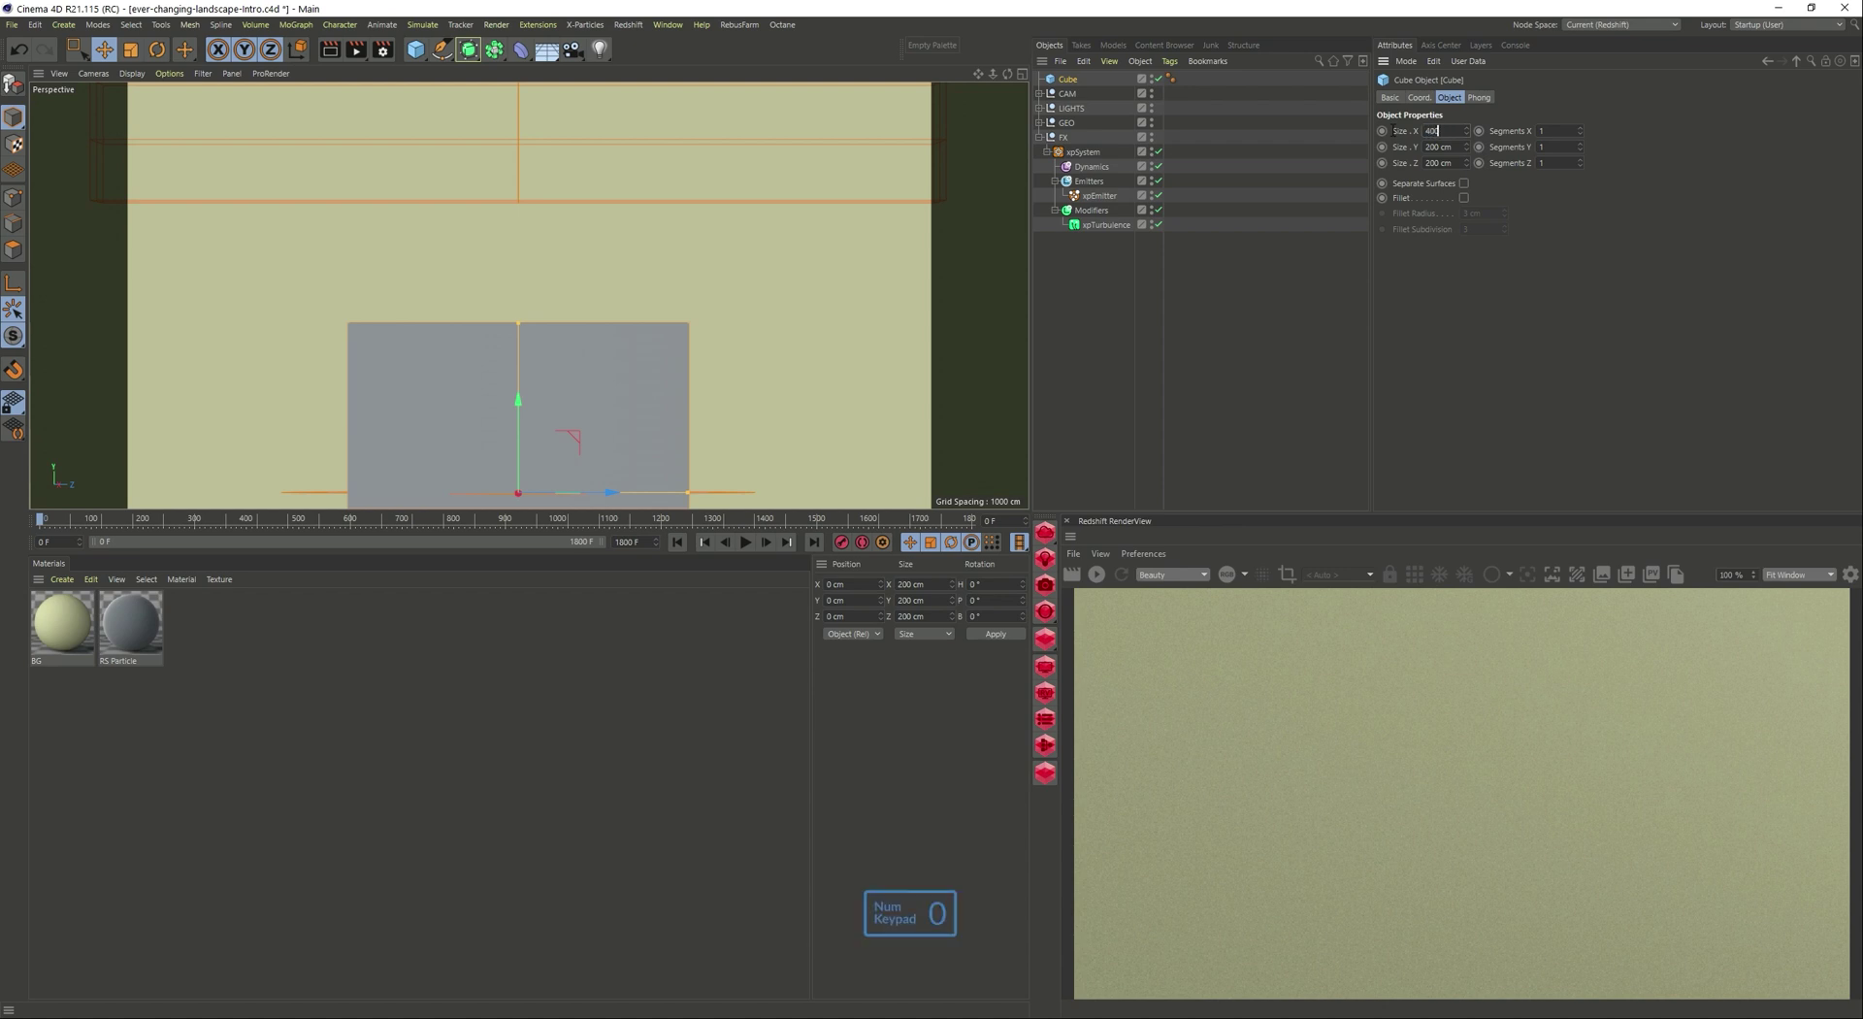
key("Tab")
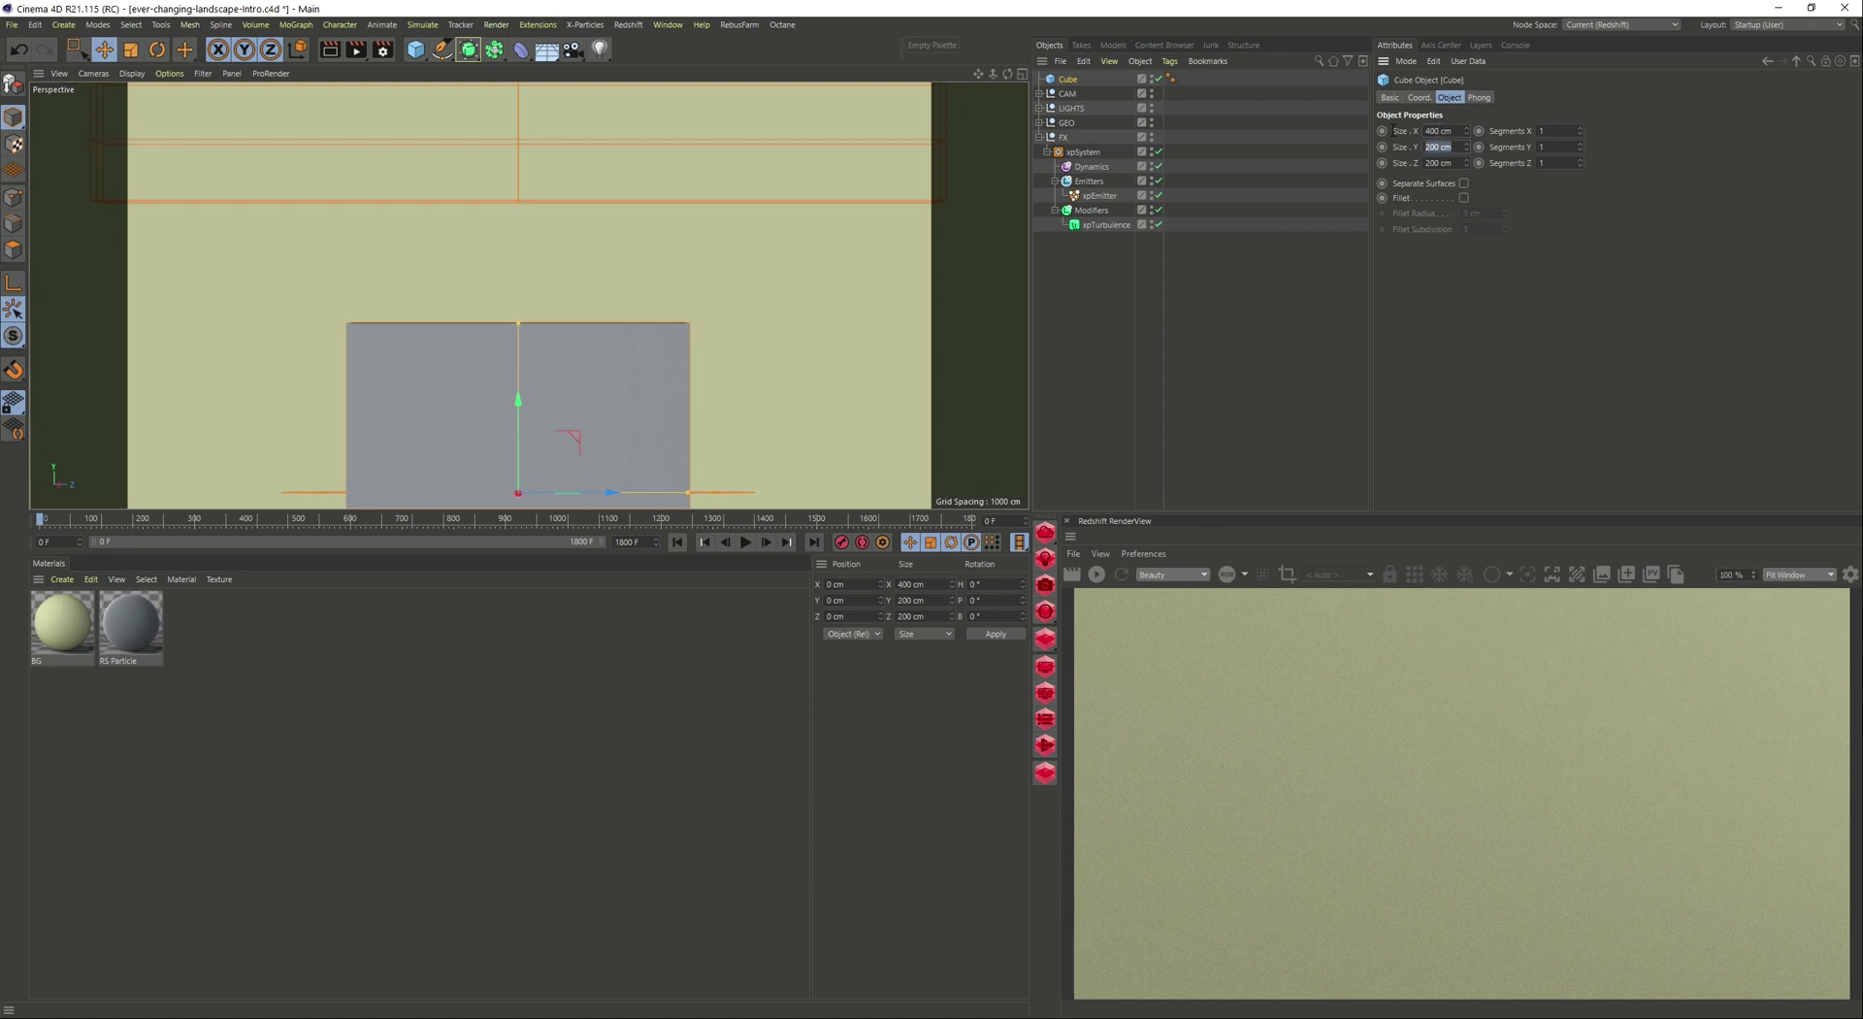
type("264")
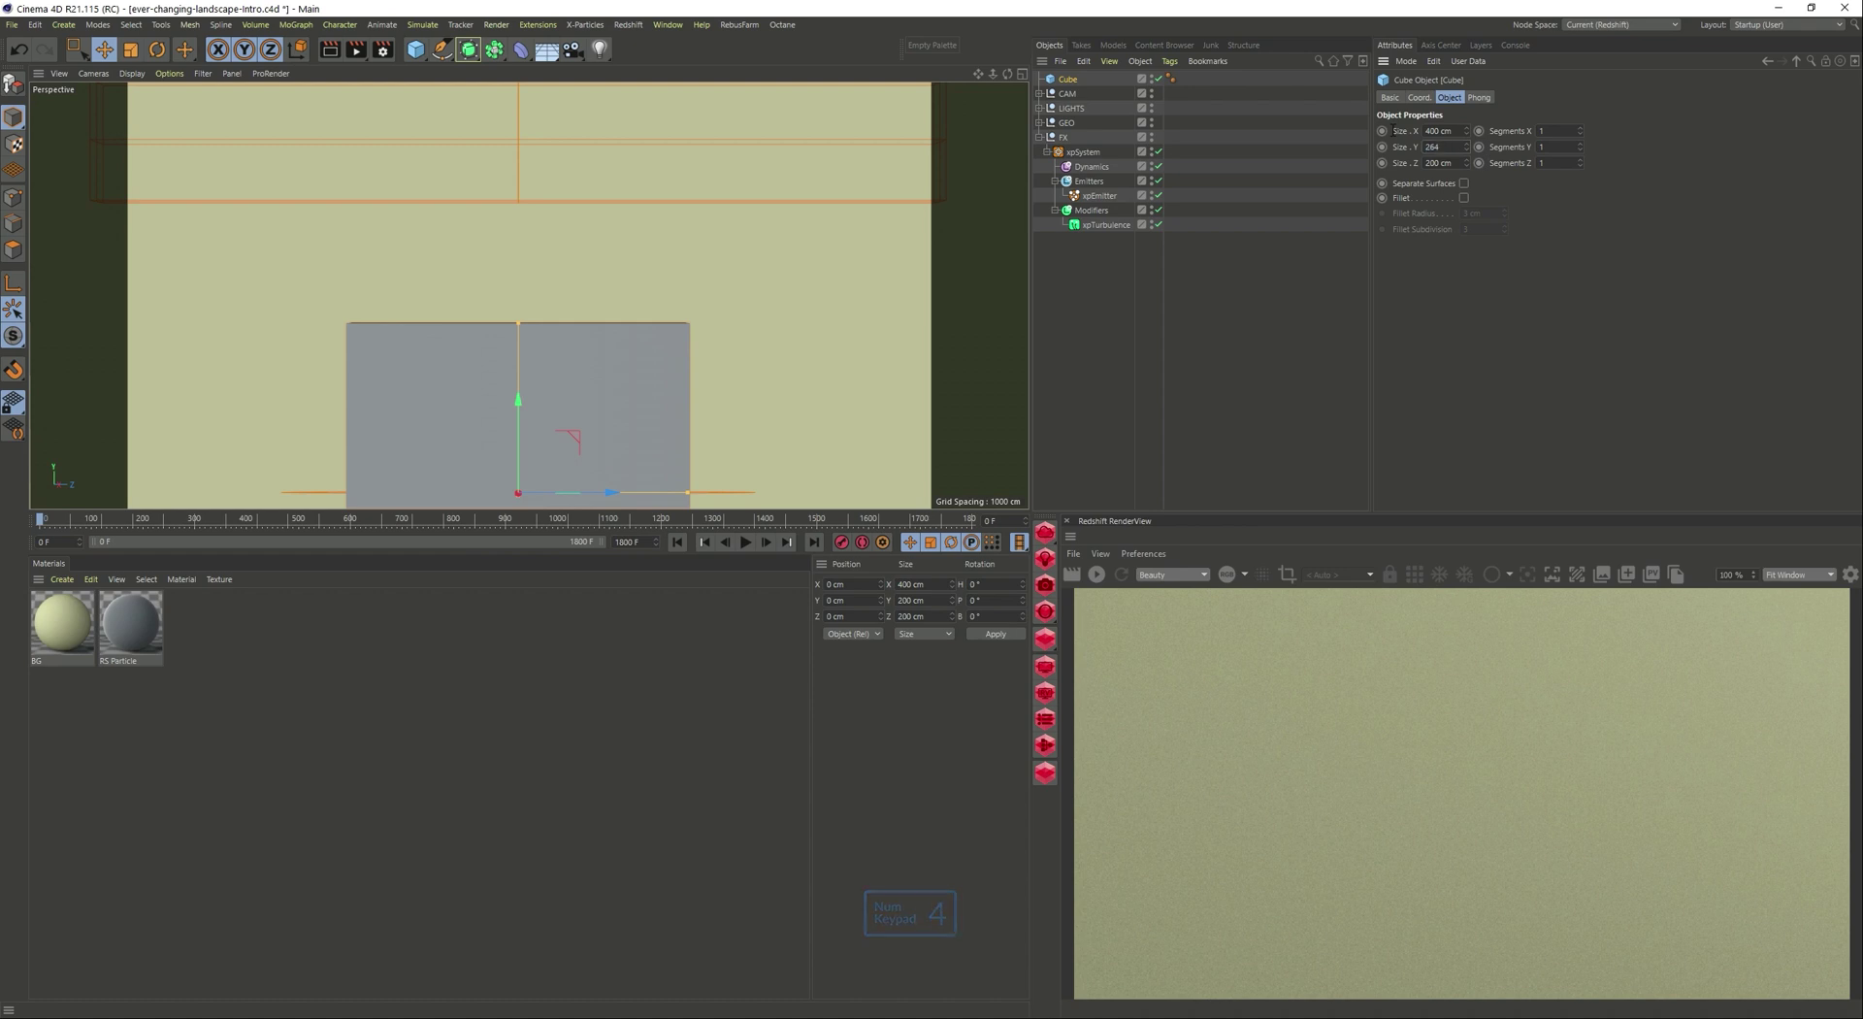
key("Tab")
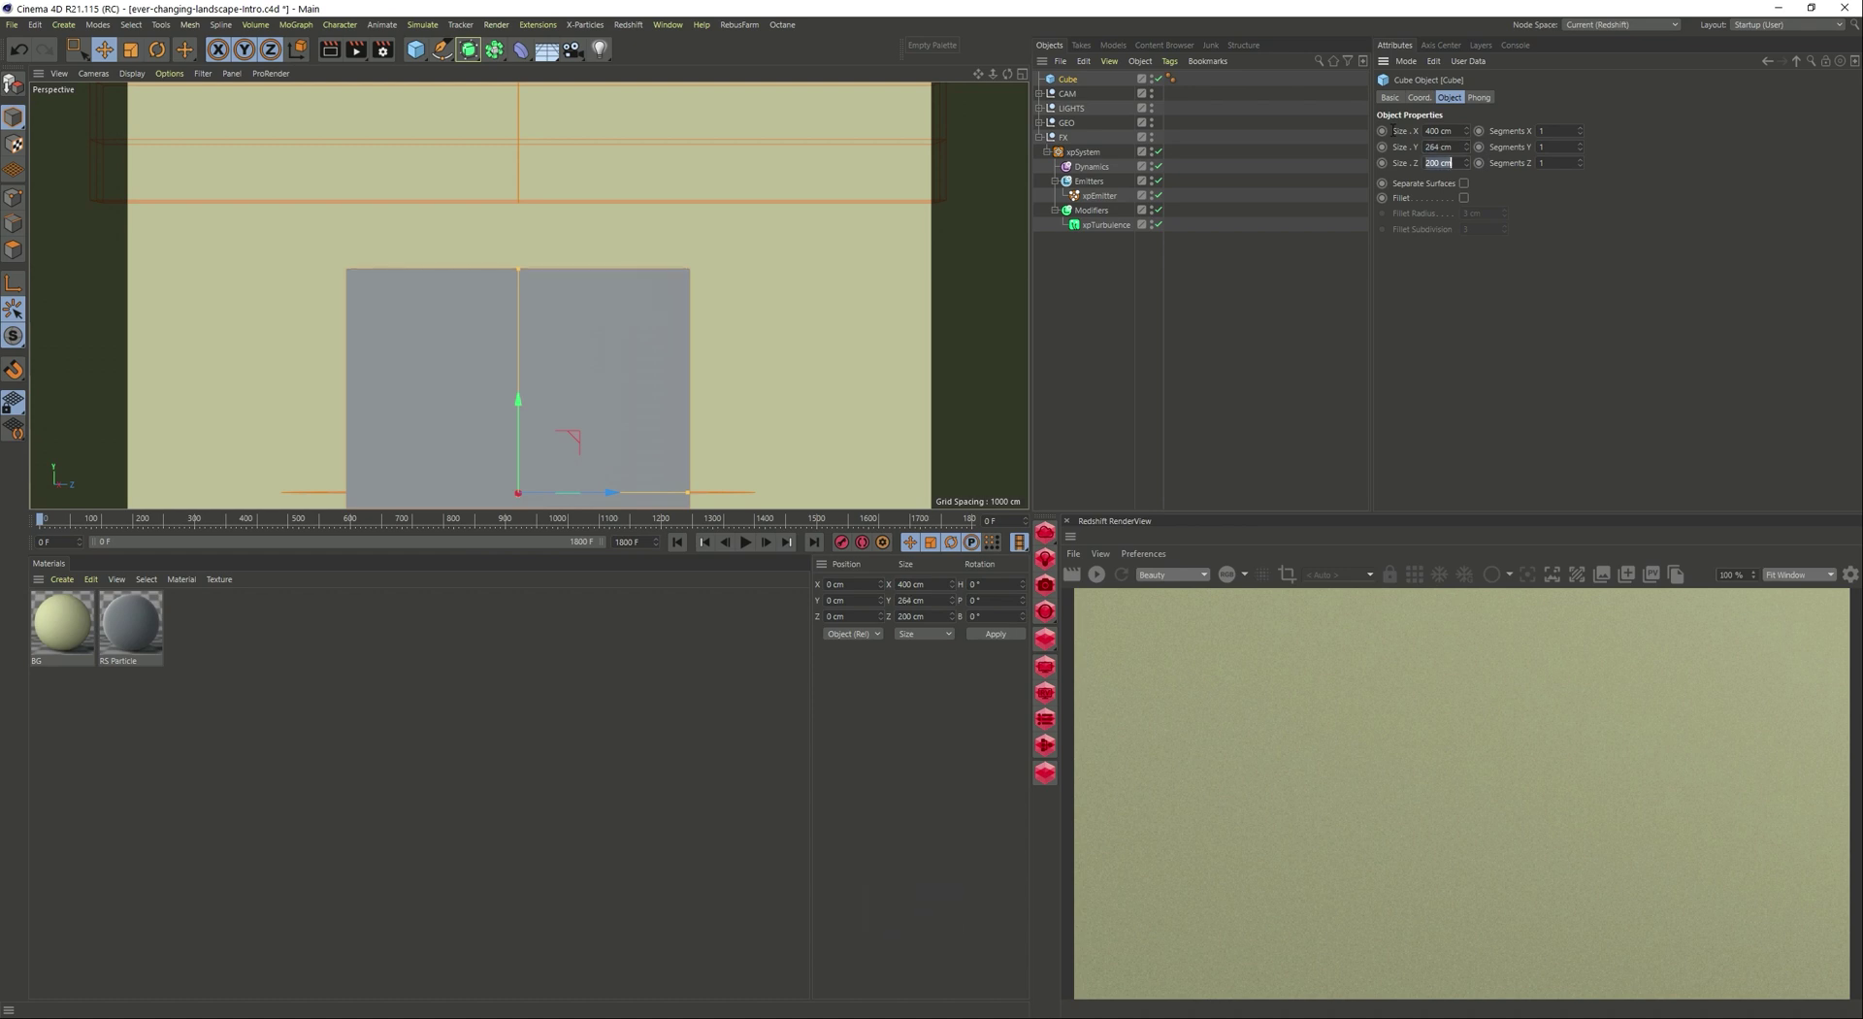
type("490")
key("Return")
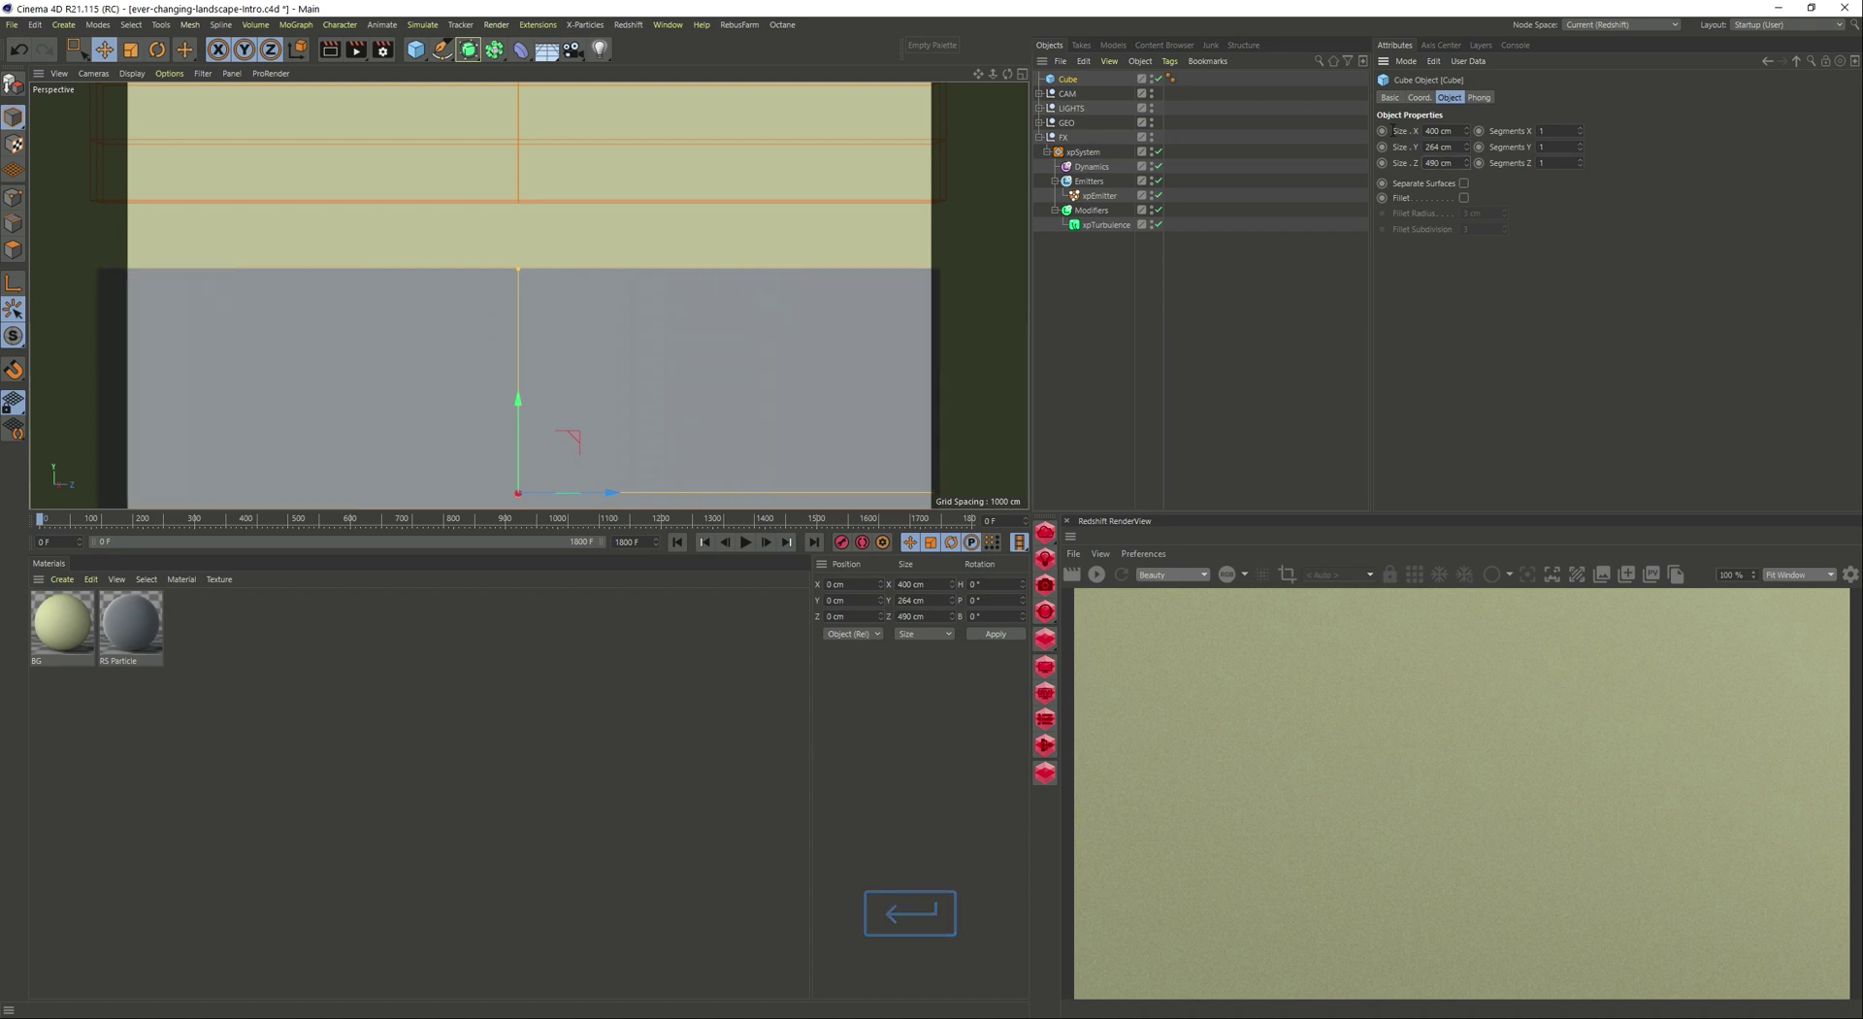
left_click_drag(519, 414, 526, 231)
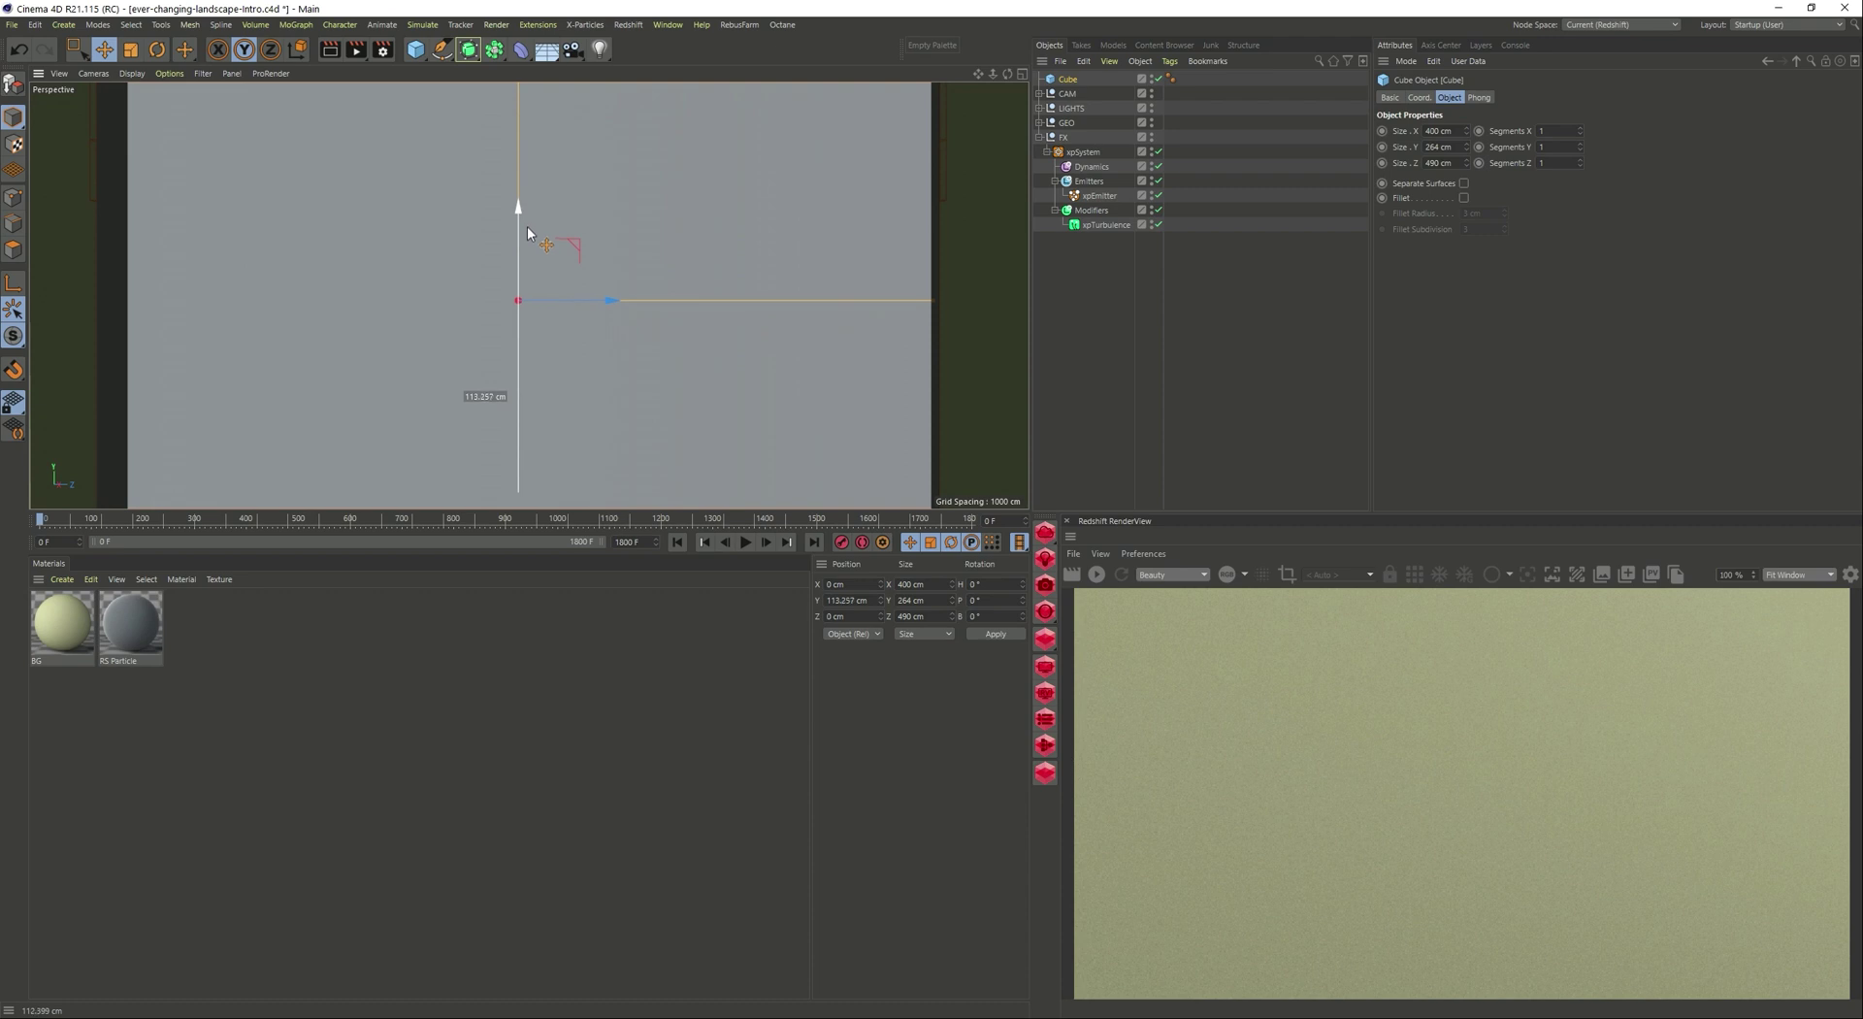
left_click_drag(527, 227, 527, 226)
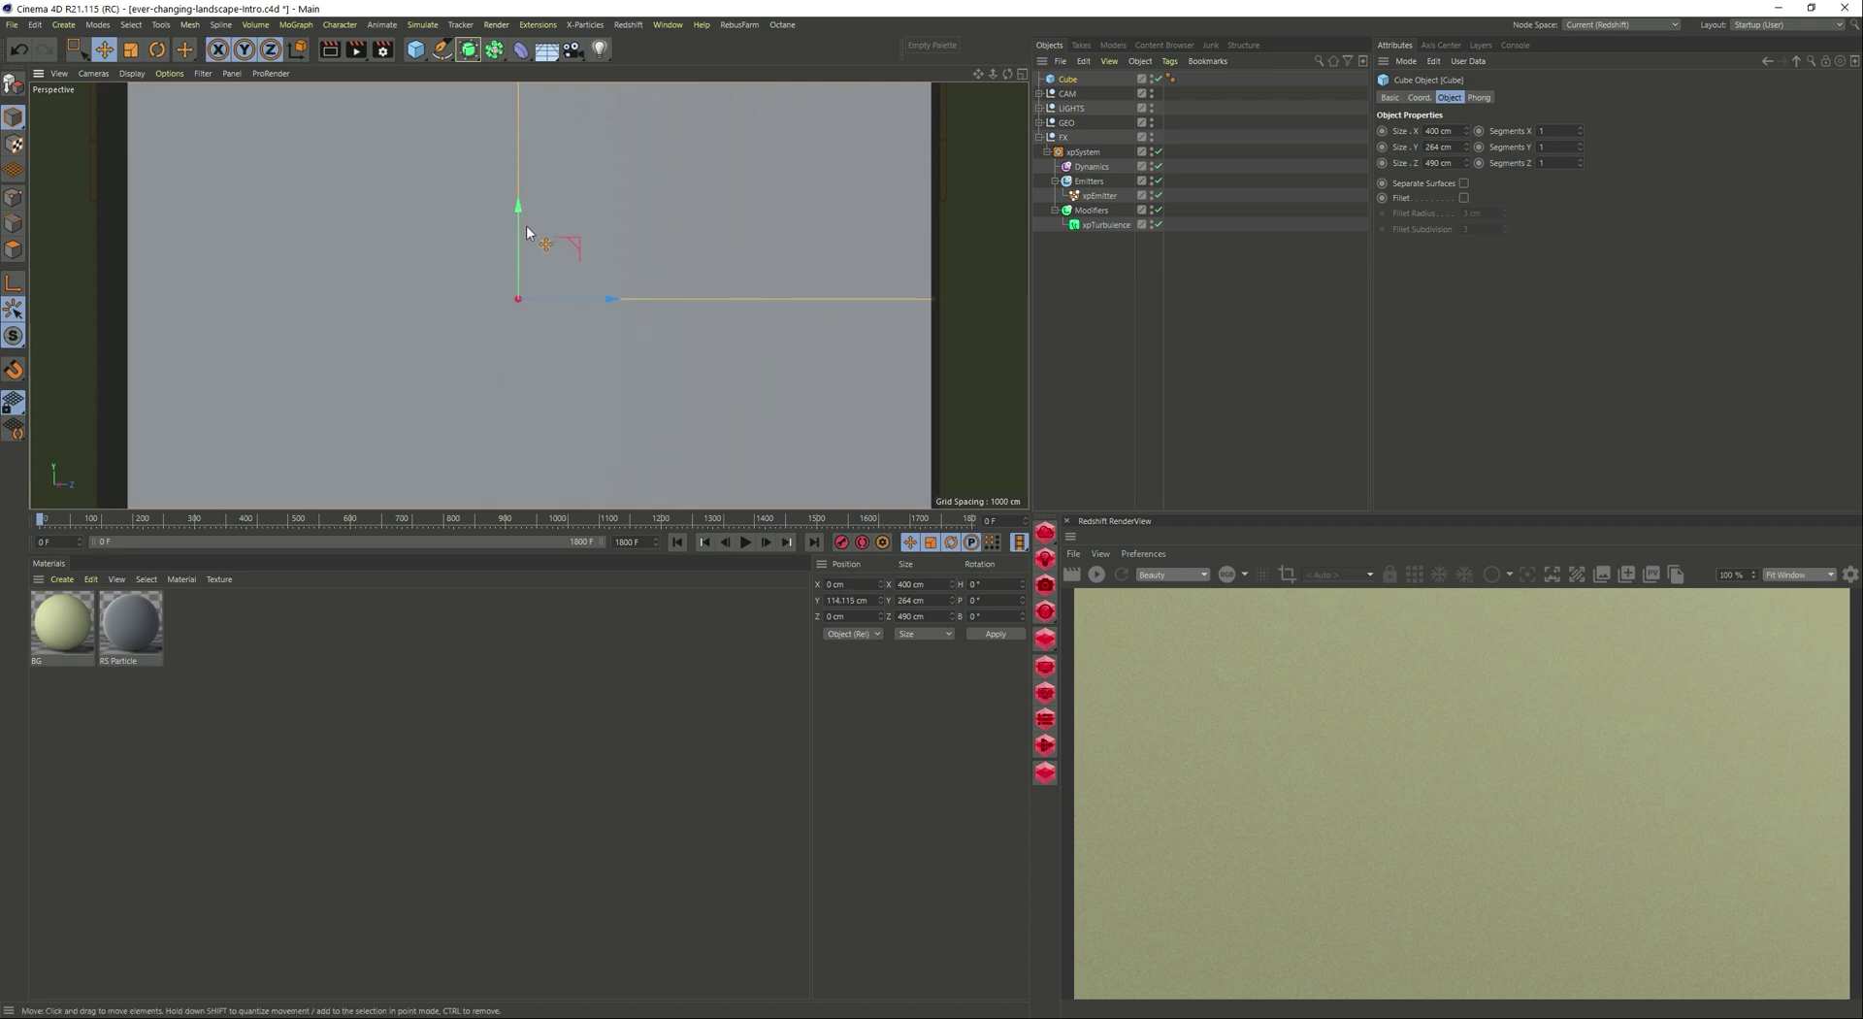
Show four views, play the particles, and make the Cube X-Ray and render-invisible.
left_click(1021, 74)
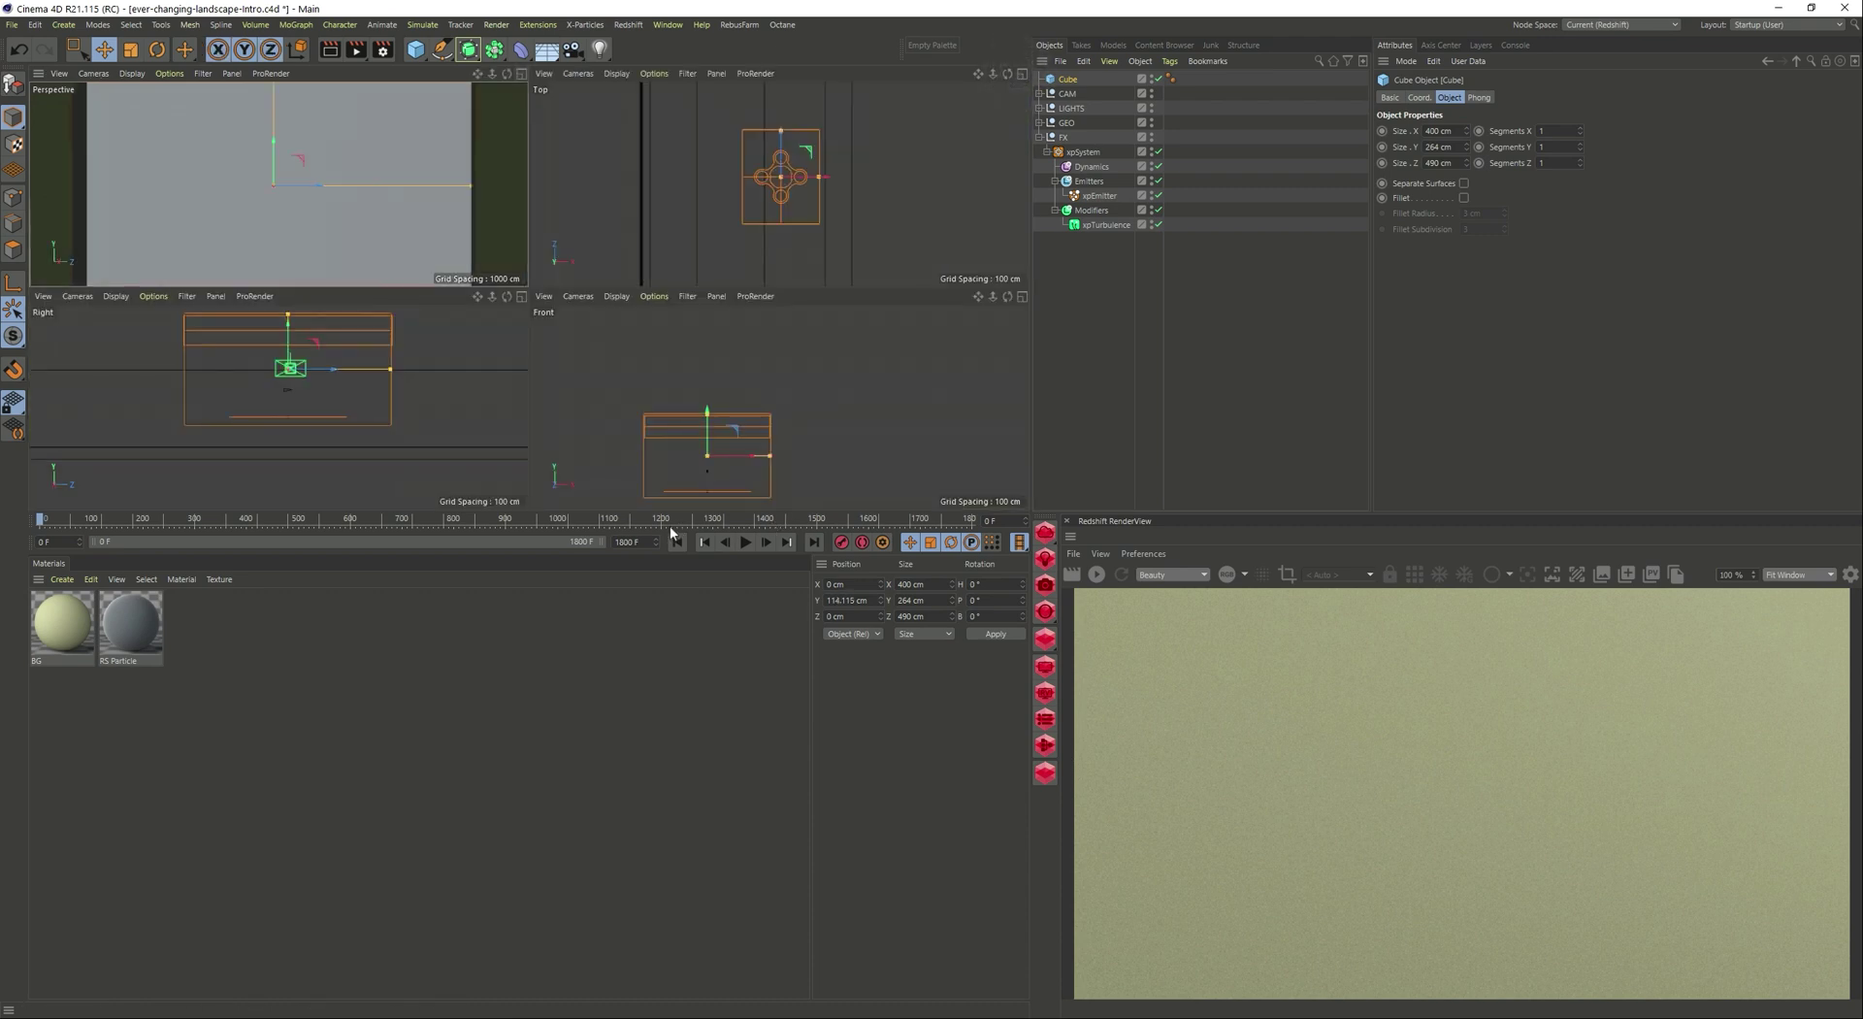
left_click(745, 542)
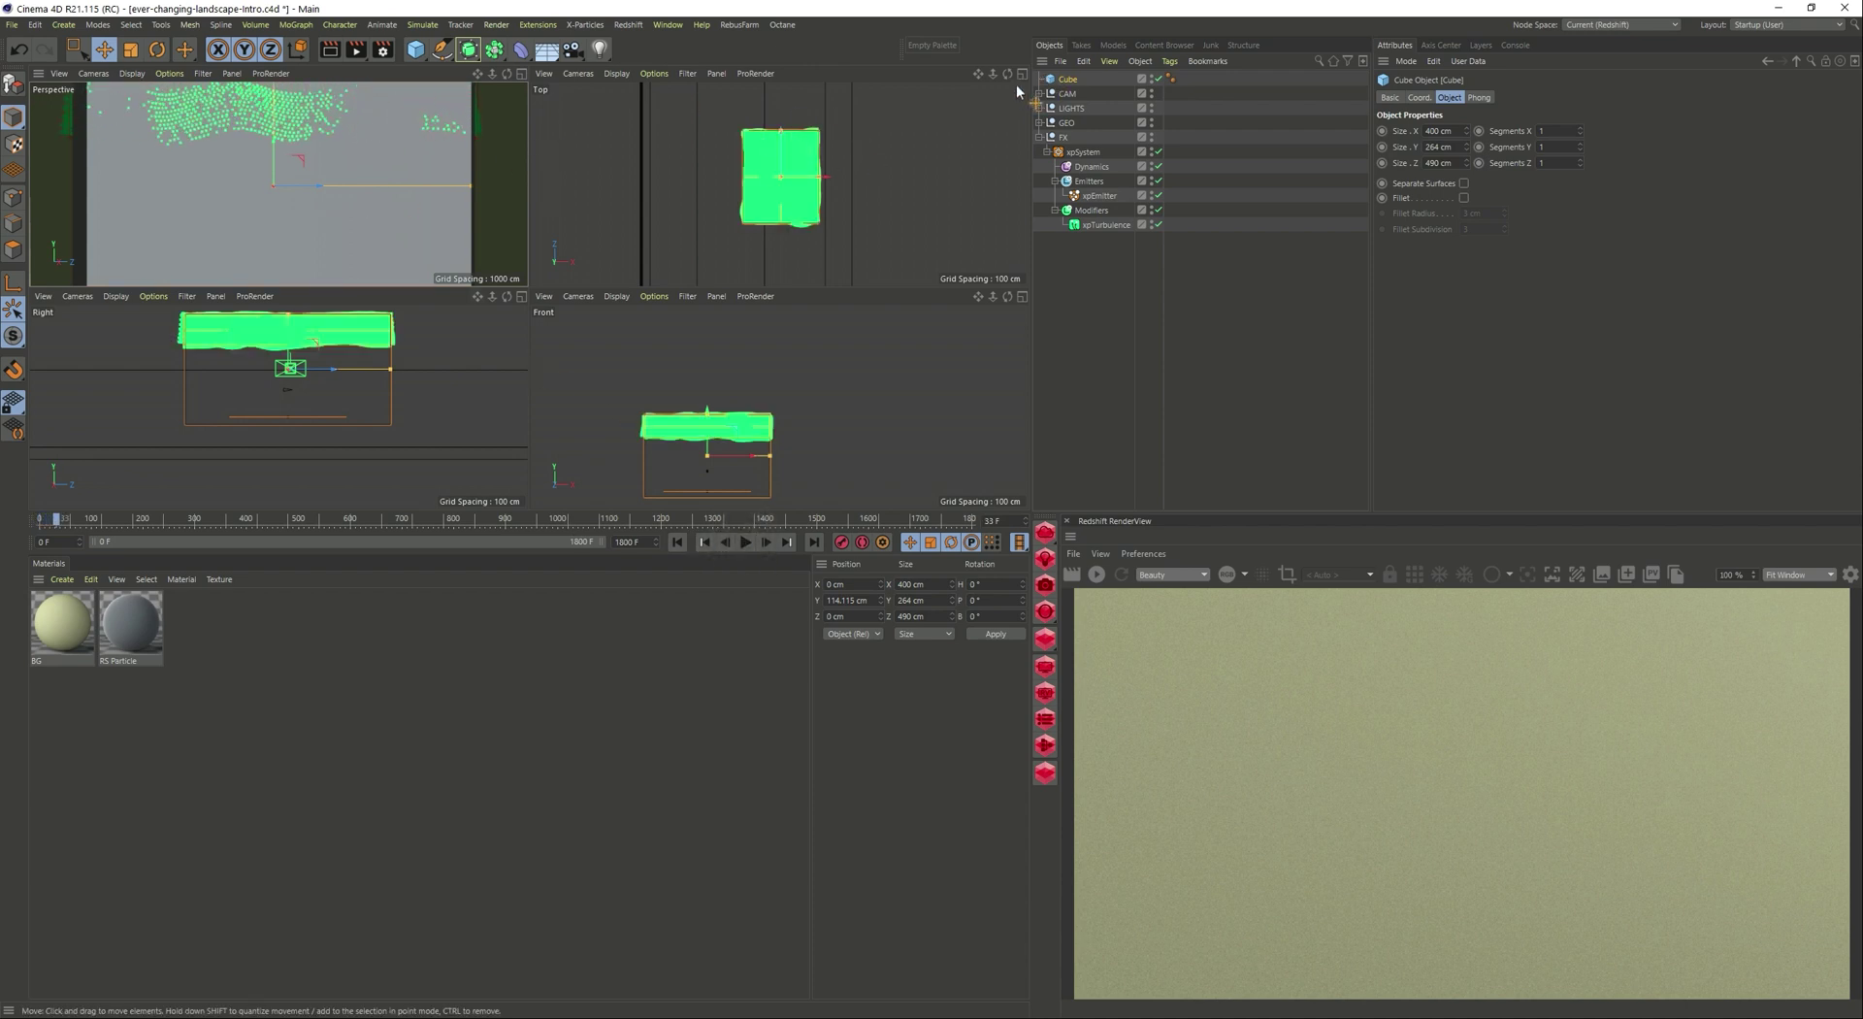
left_click(1400, 98)
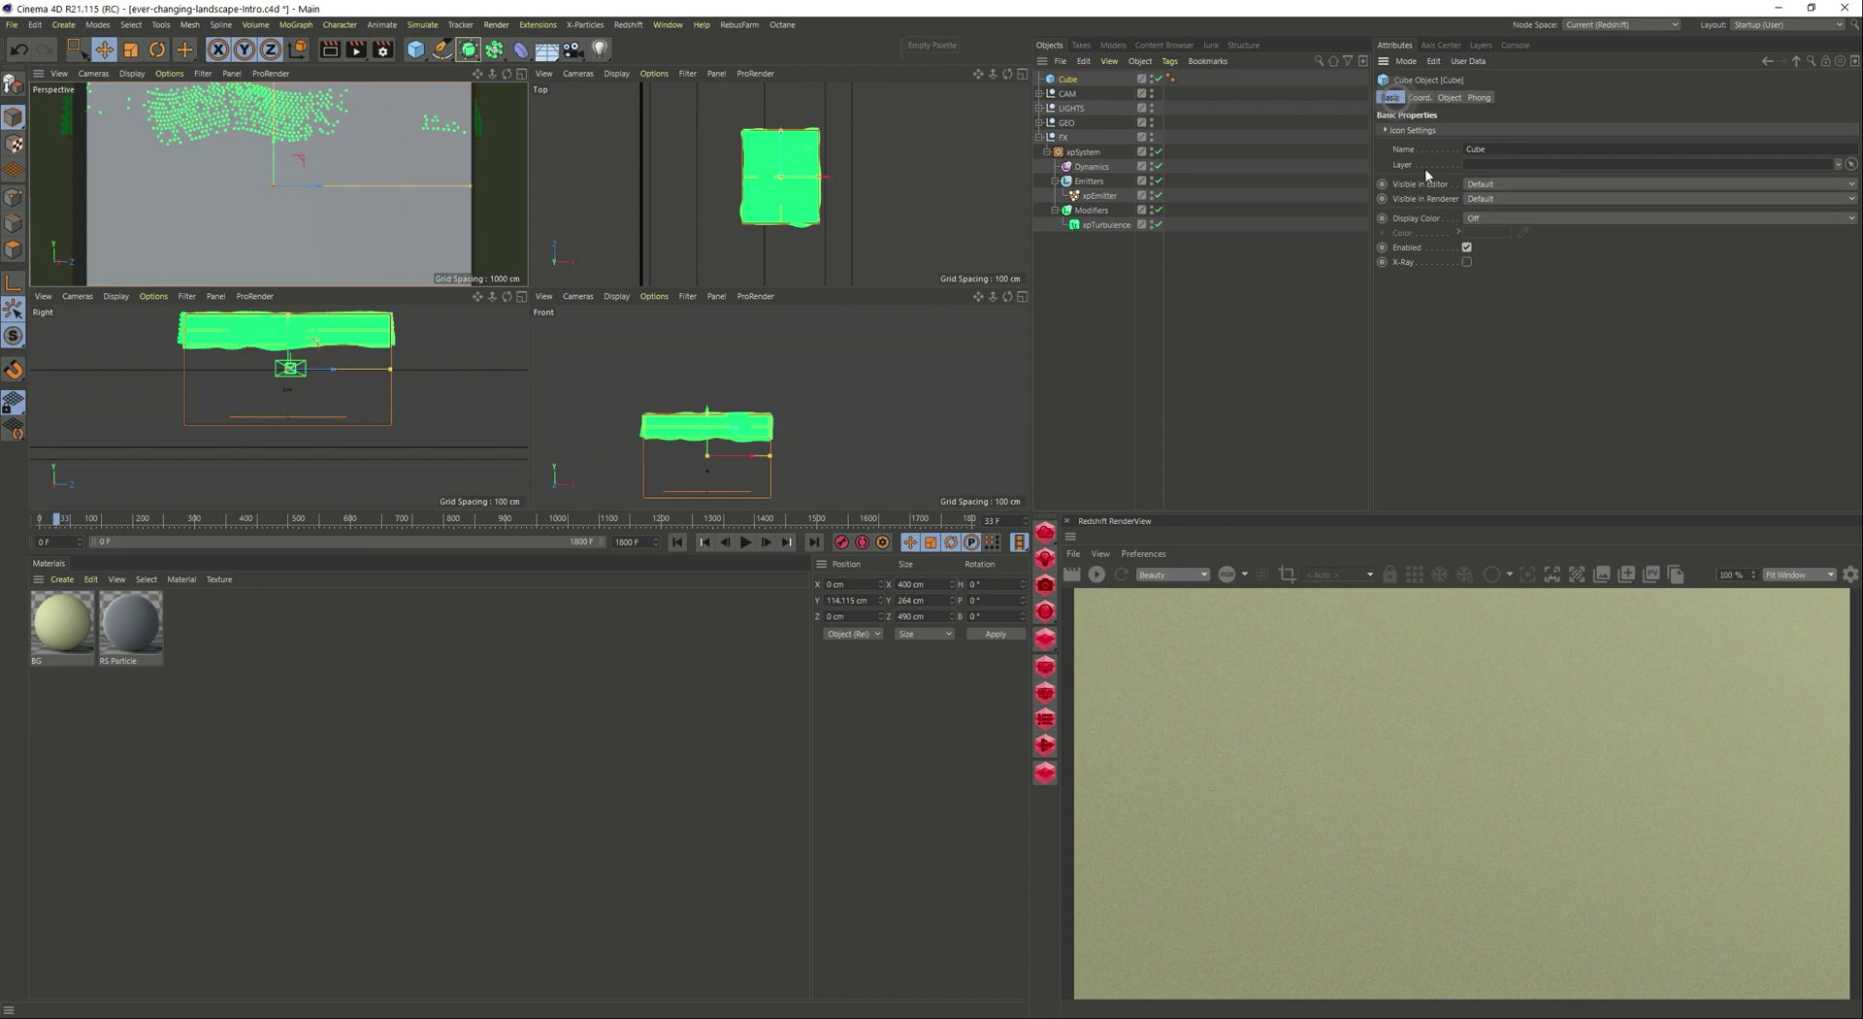
left_click(1466, 261)
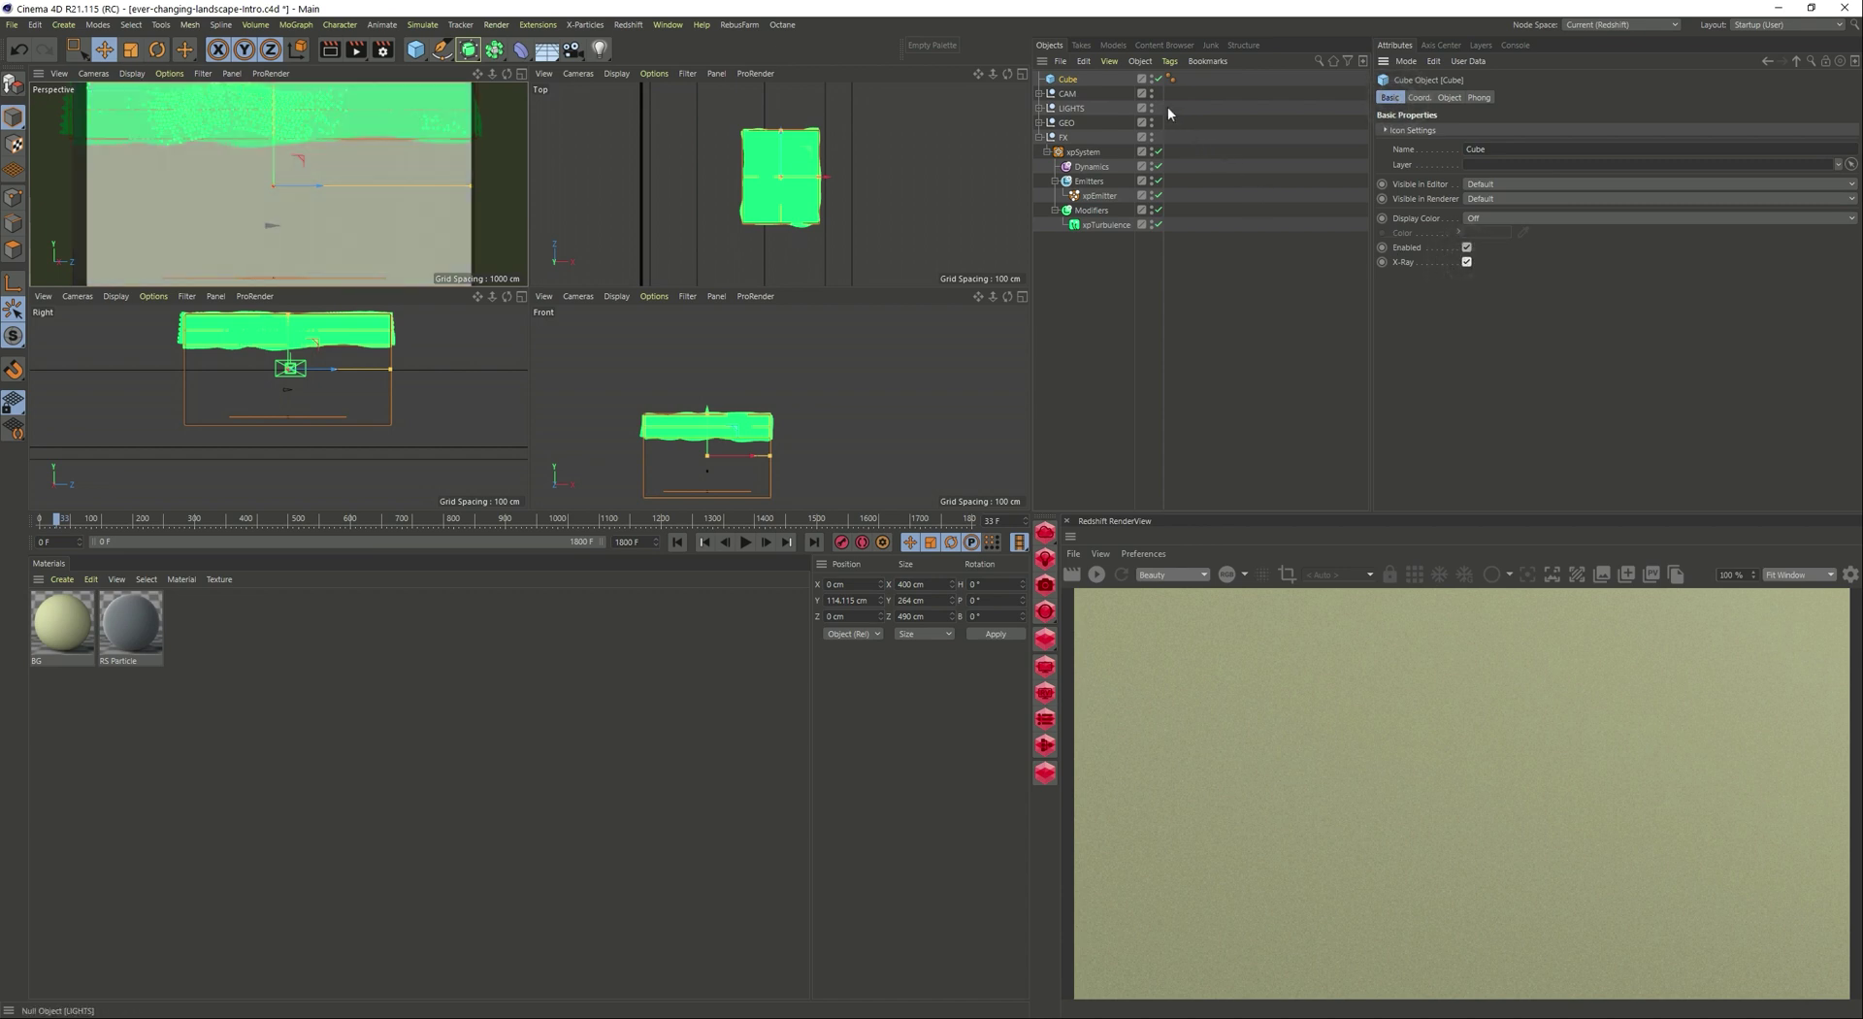
left_click(1151, 83)
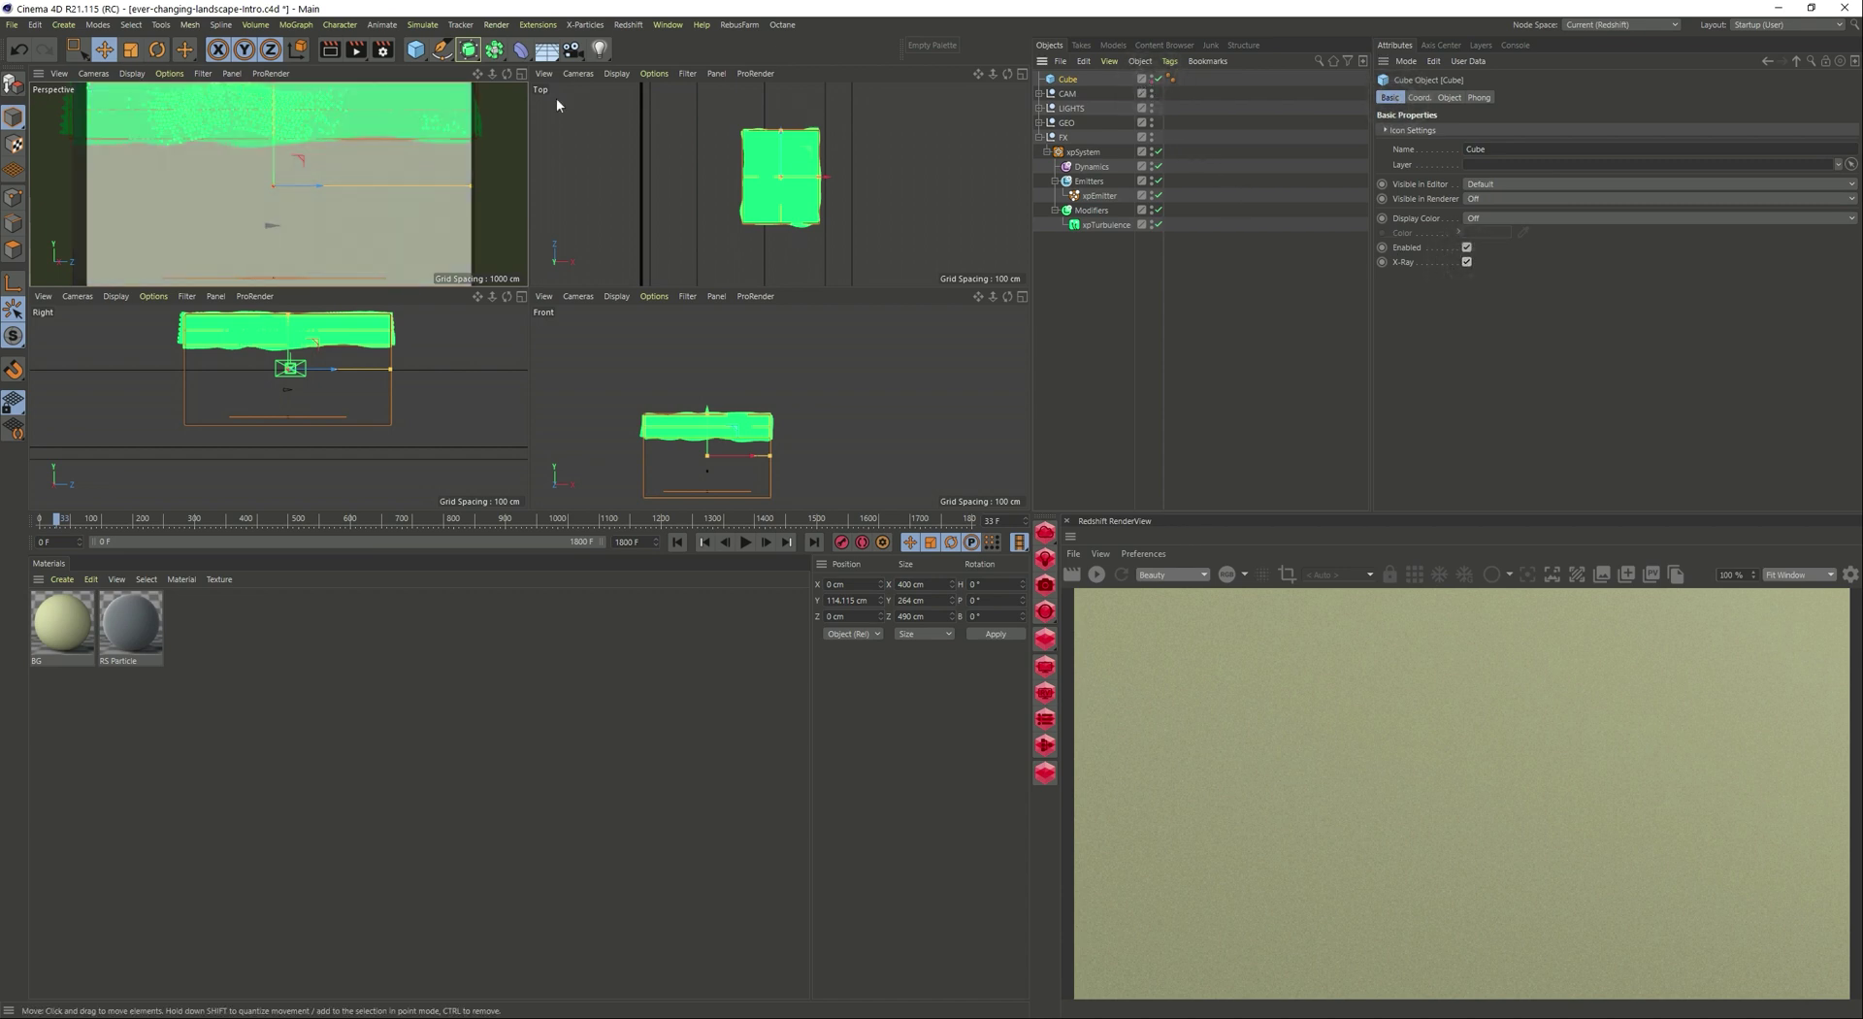
Add an xpCollider tag to the Cube with Bounce 0 %, then replay the particles from the start.
left_click(521, 74)
right_click(1062, 82)
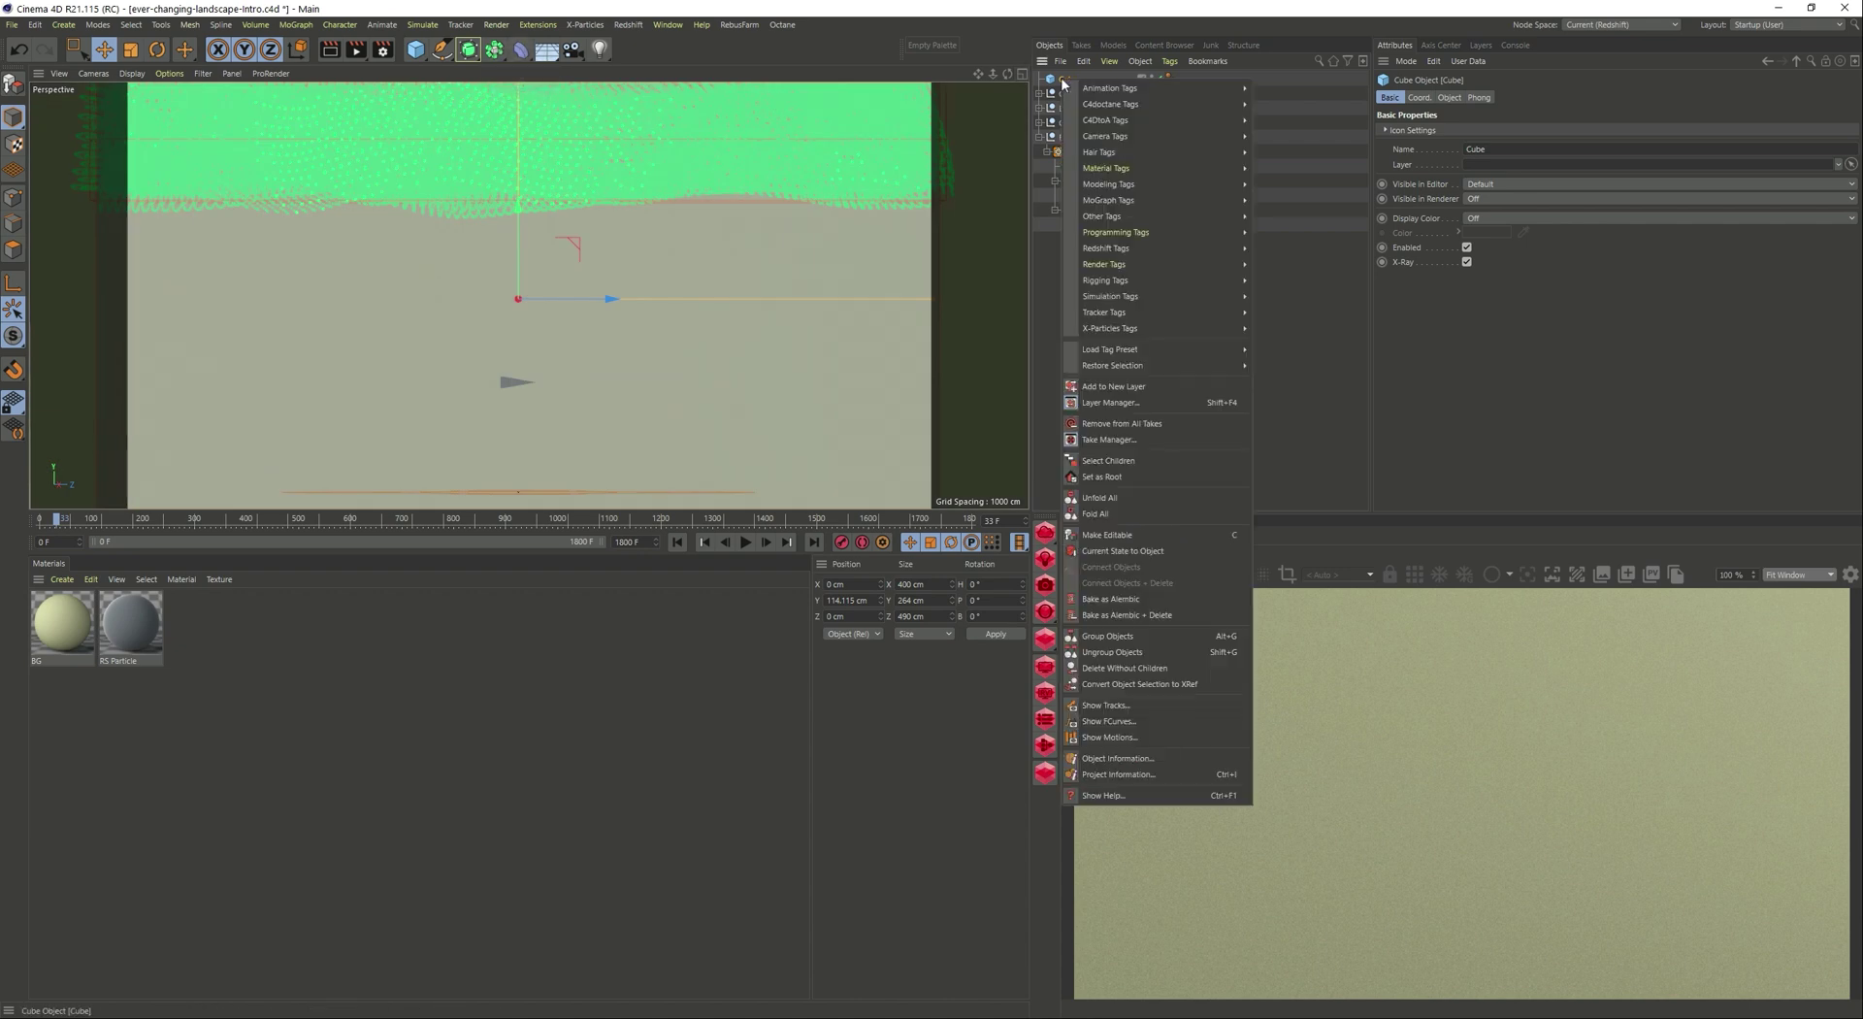
mouse_move(1147, 330)
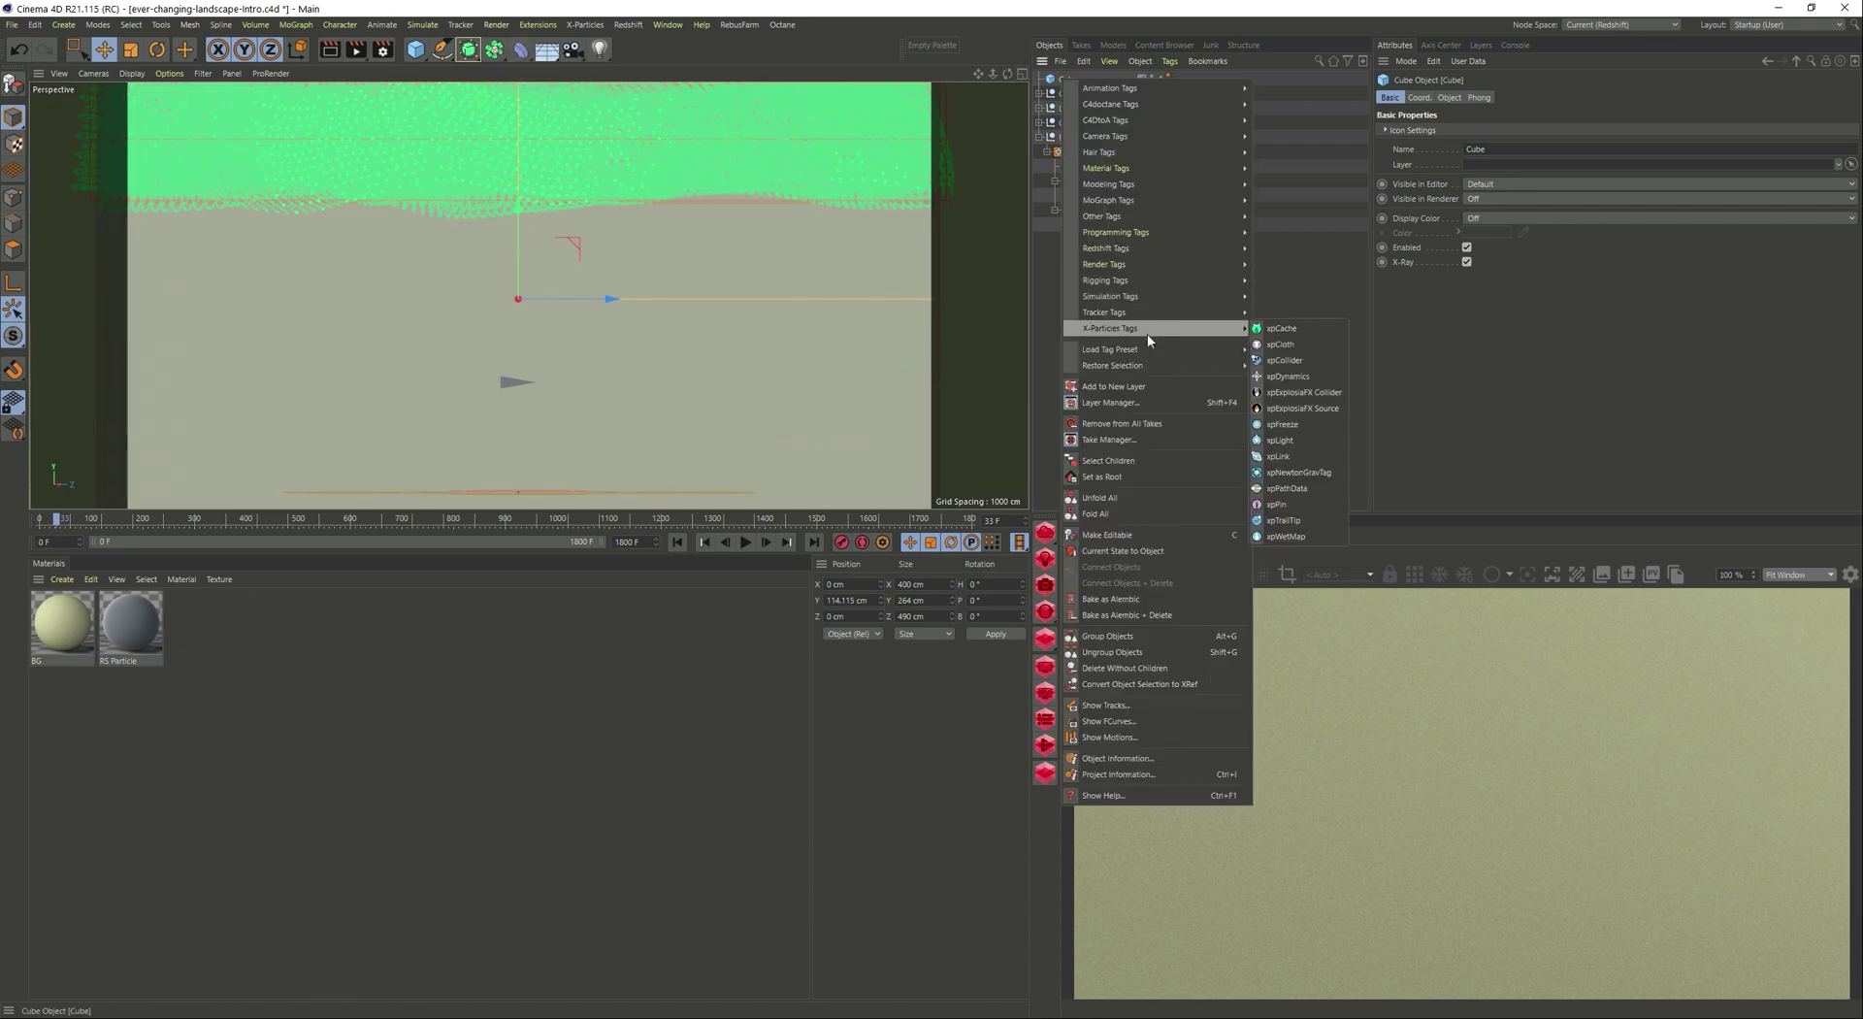
left_click(1294, 356)
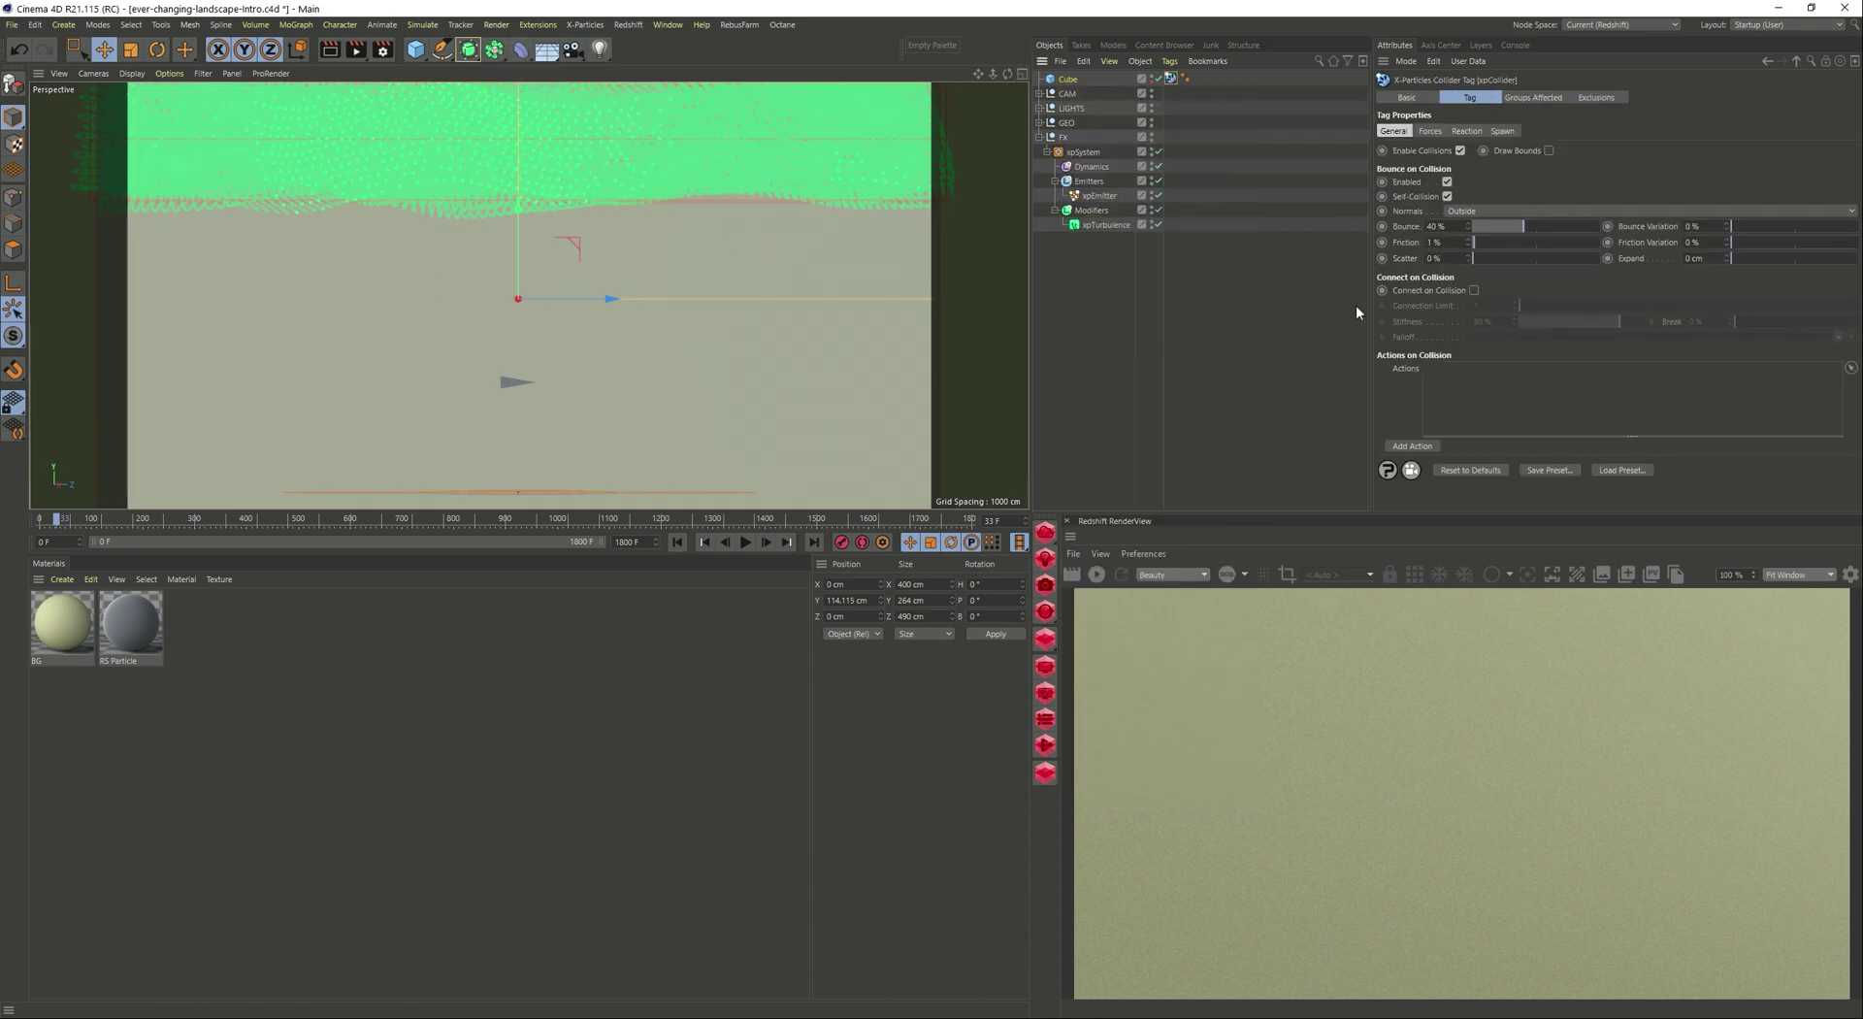
double_click(1458, 226)
type("0")
key("Return")
left_click(678, 541)
left_click(745, 541)
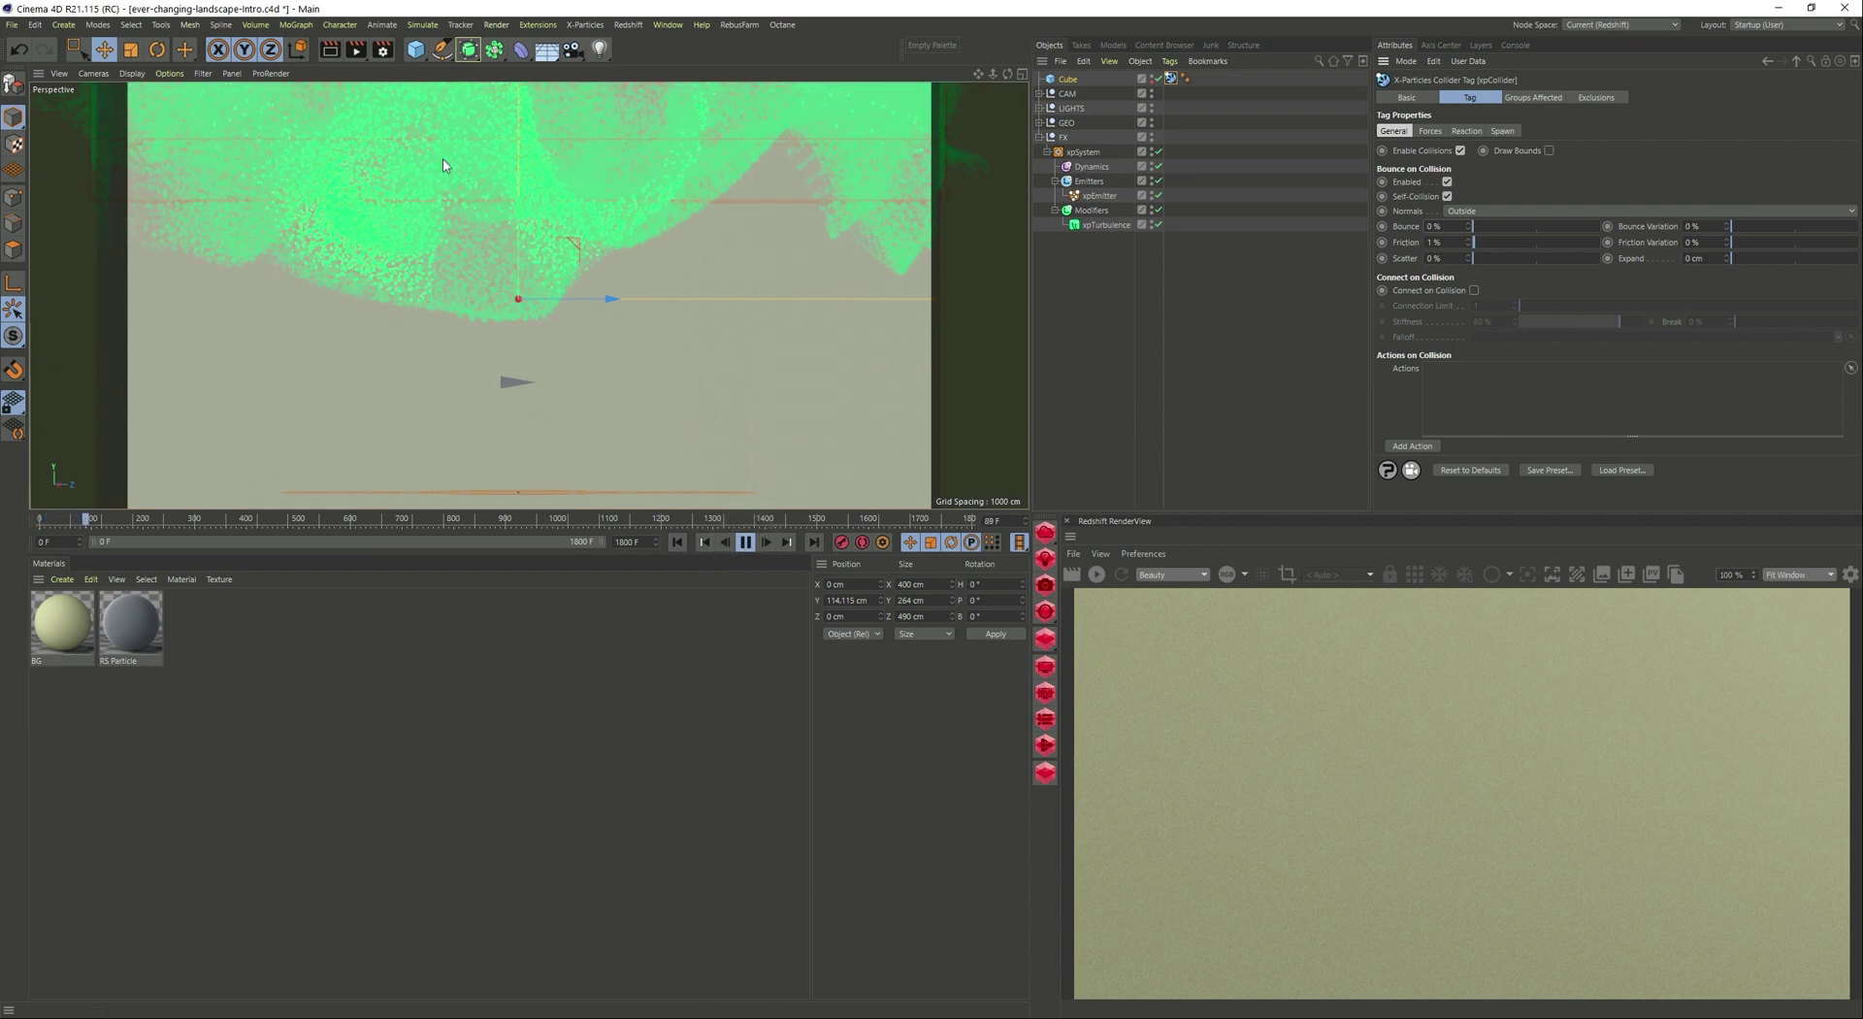
Switch the Cube collider's Normals from Outside to Inside.
left_click(745, 541)
left_click(677, 541)
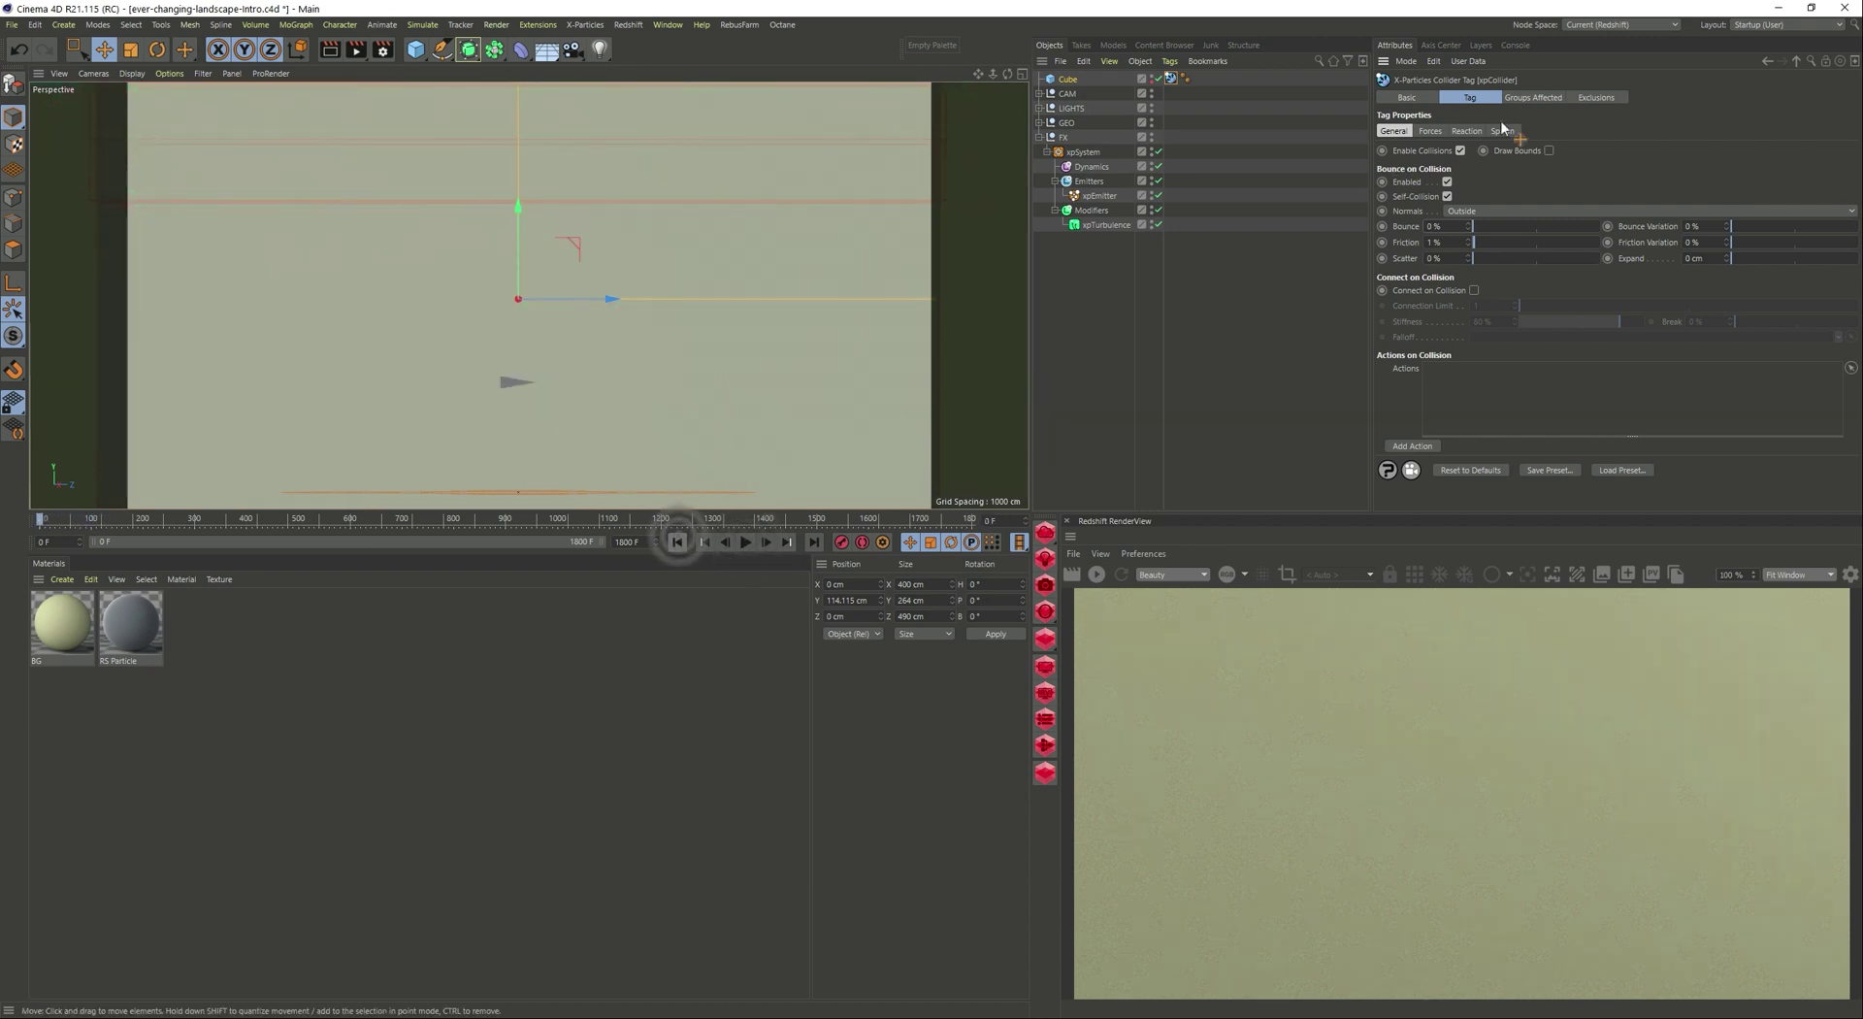
left_click(1475, 210)
left_click(1475, 243)
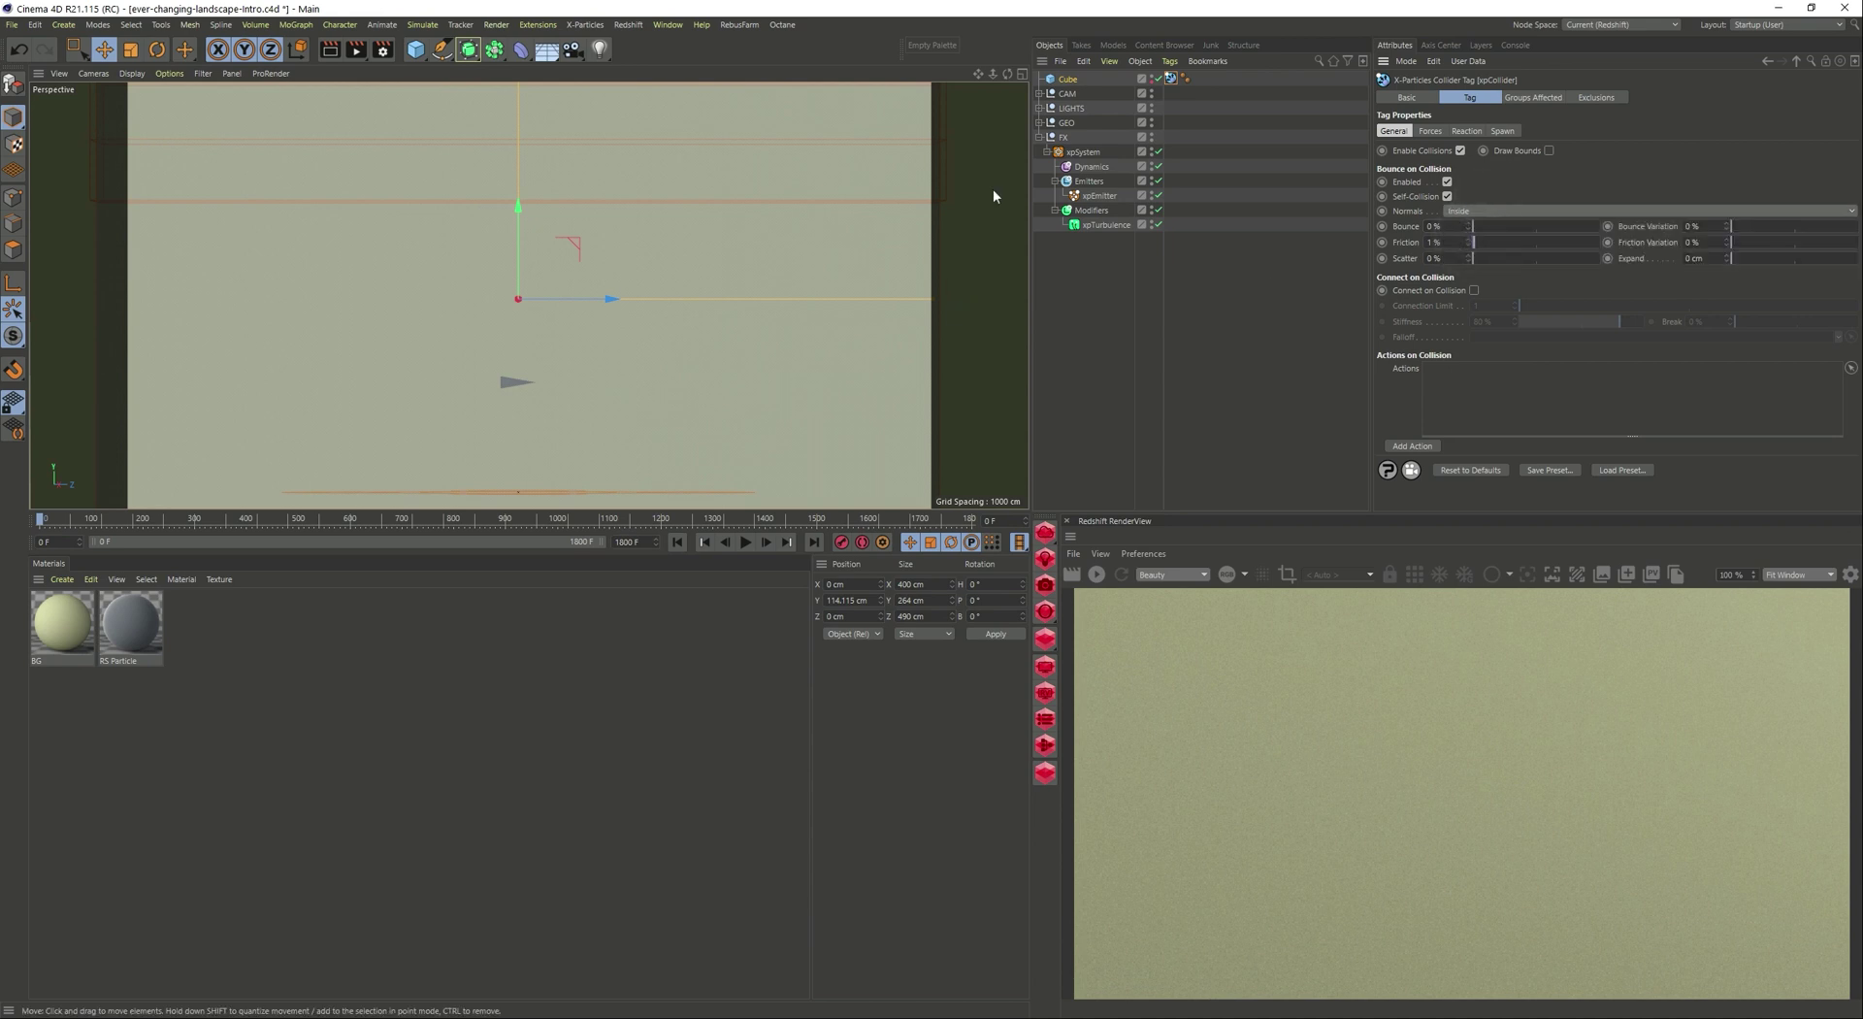
Replay the simulation several times to check the particles stay inside the cube.
left_click(746, 542)
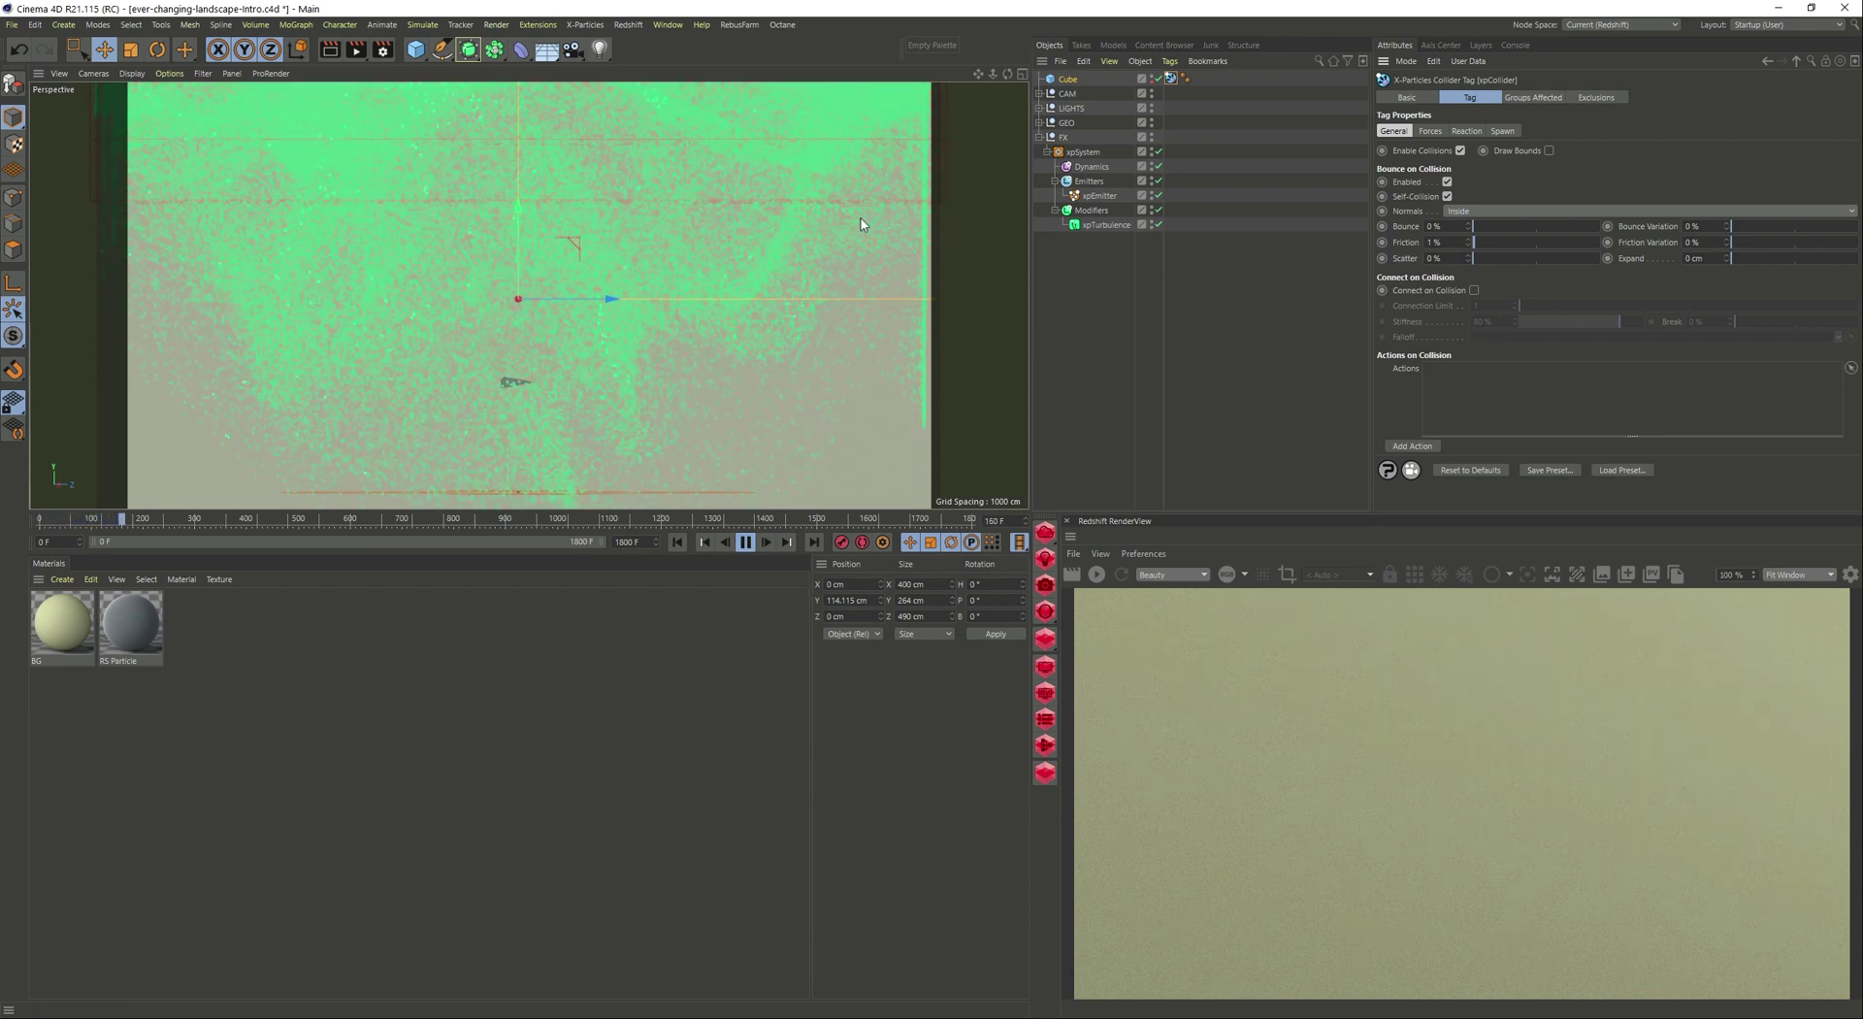
left_click(745, 543)
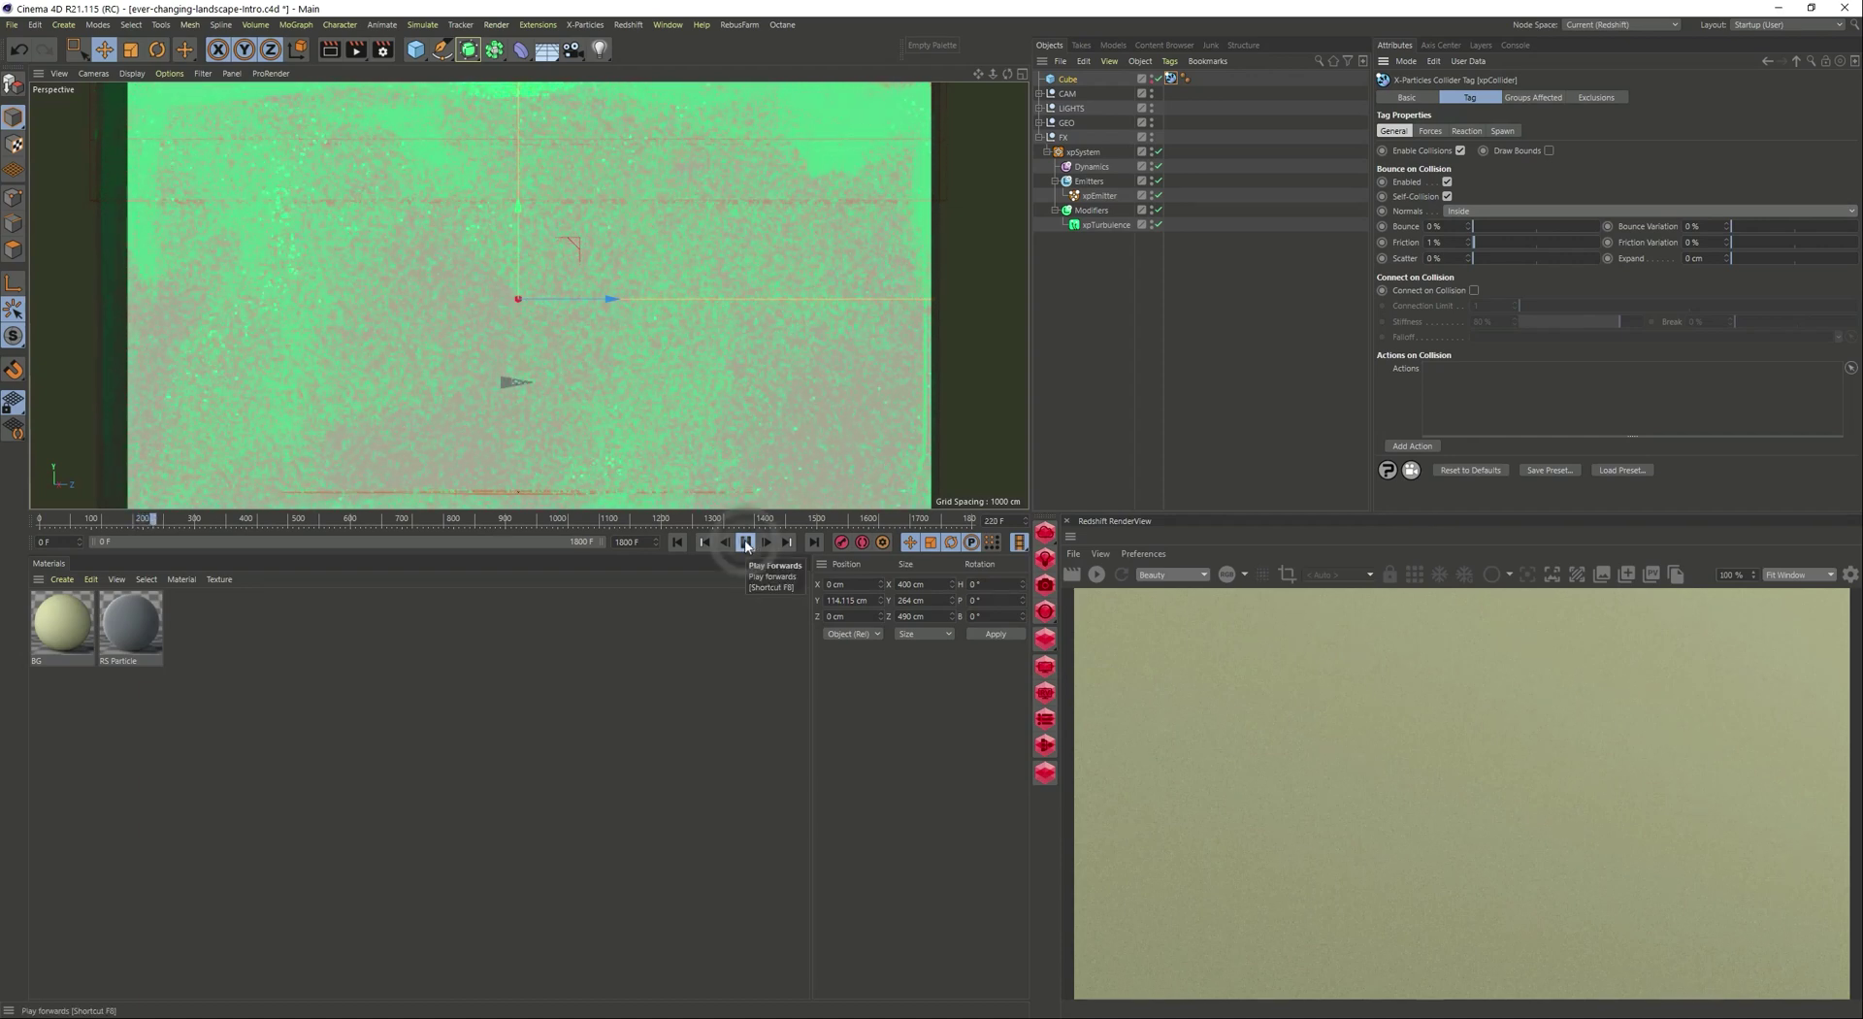
left_click(678, 542)
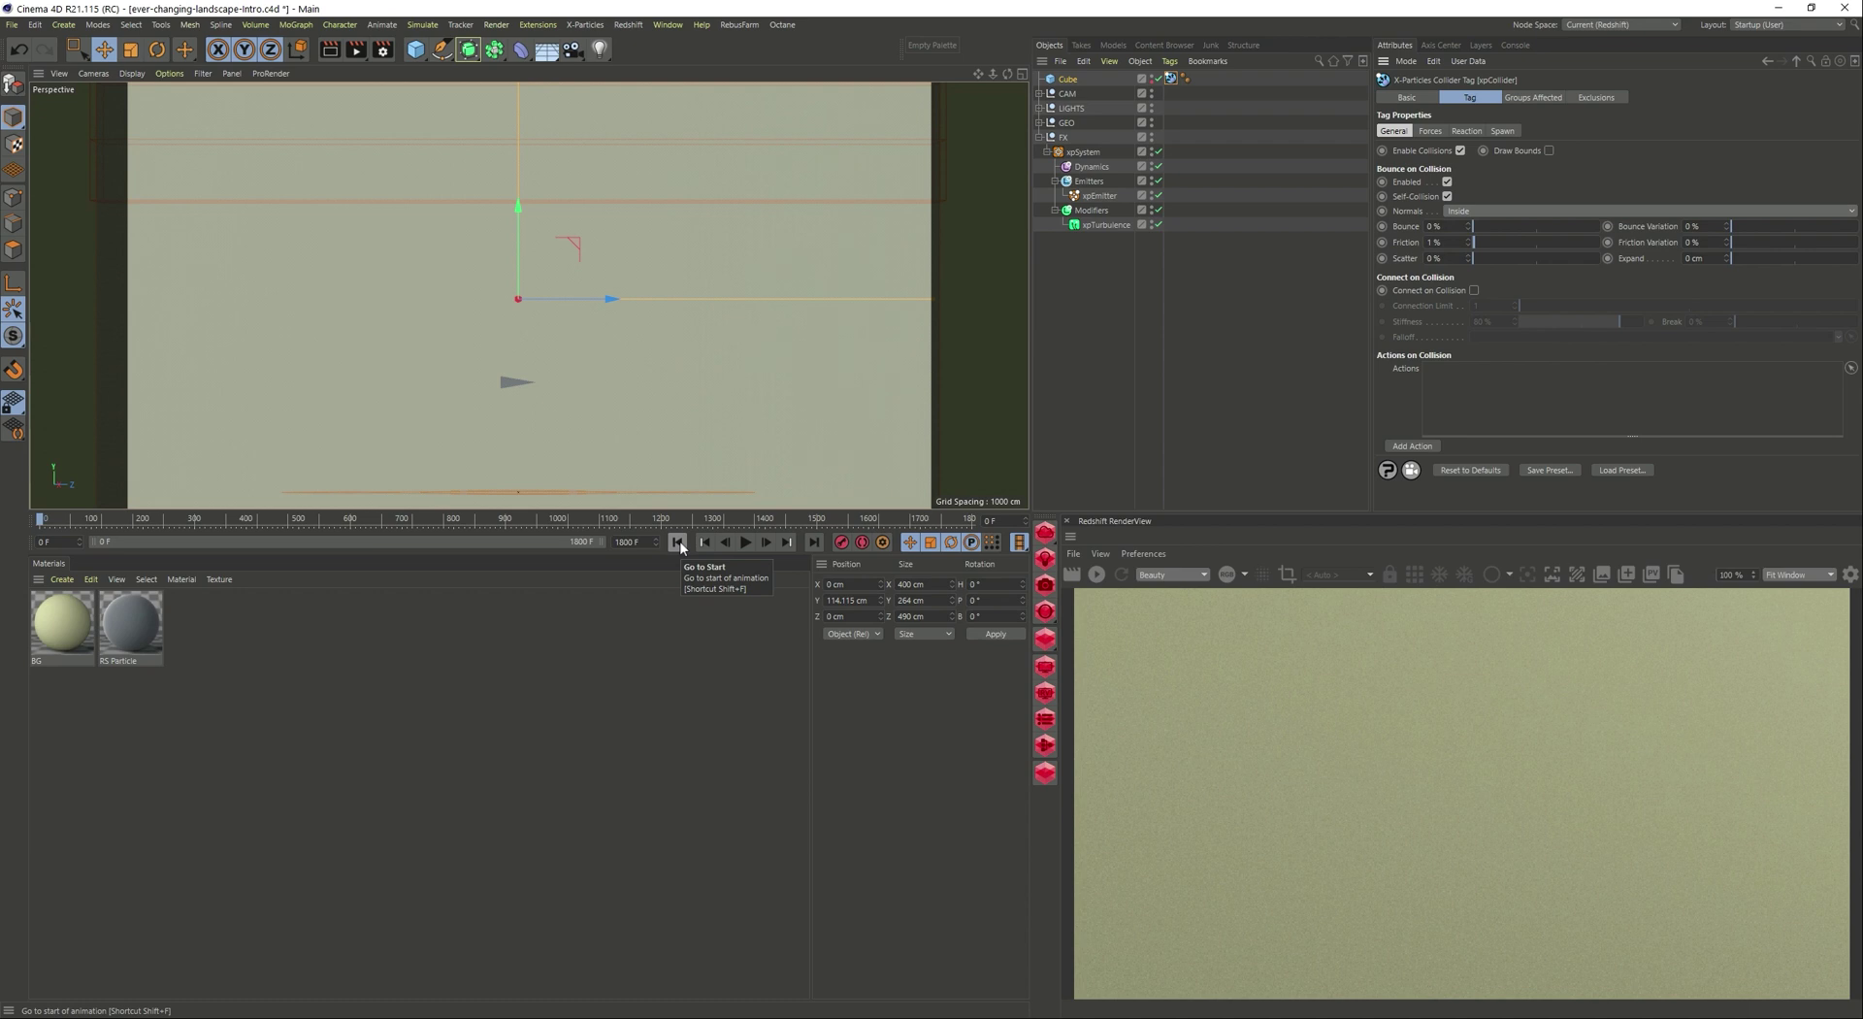
left_click(745, 543)
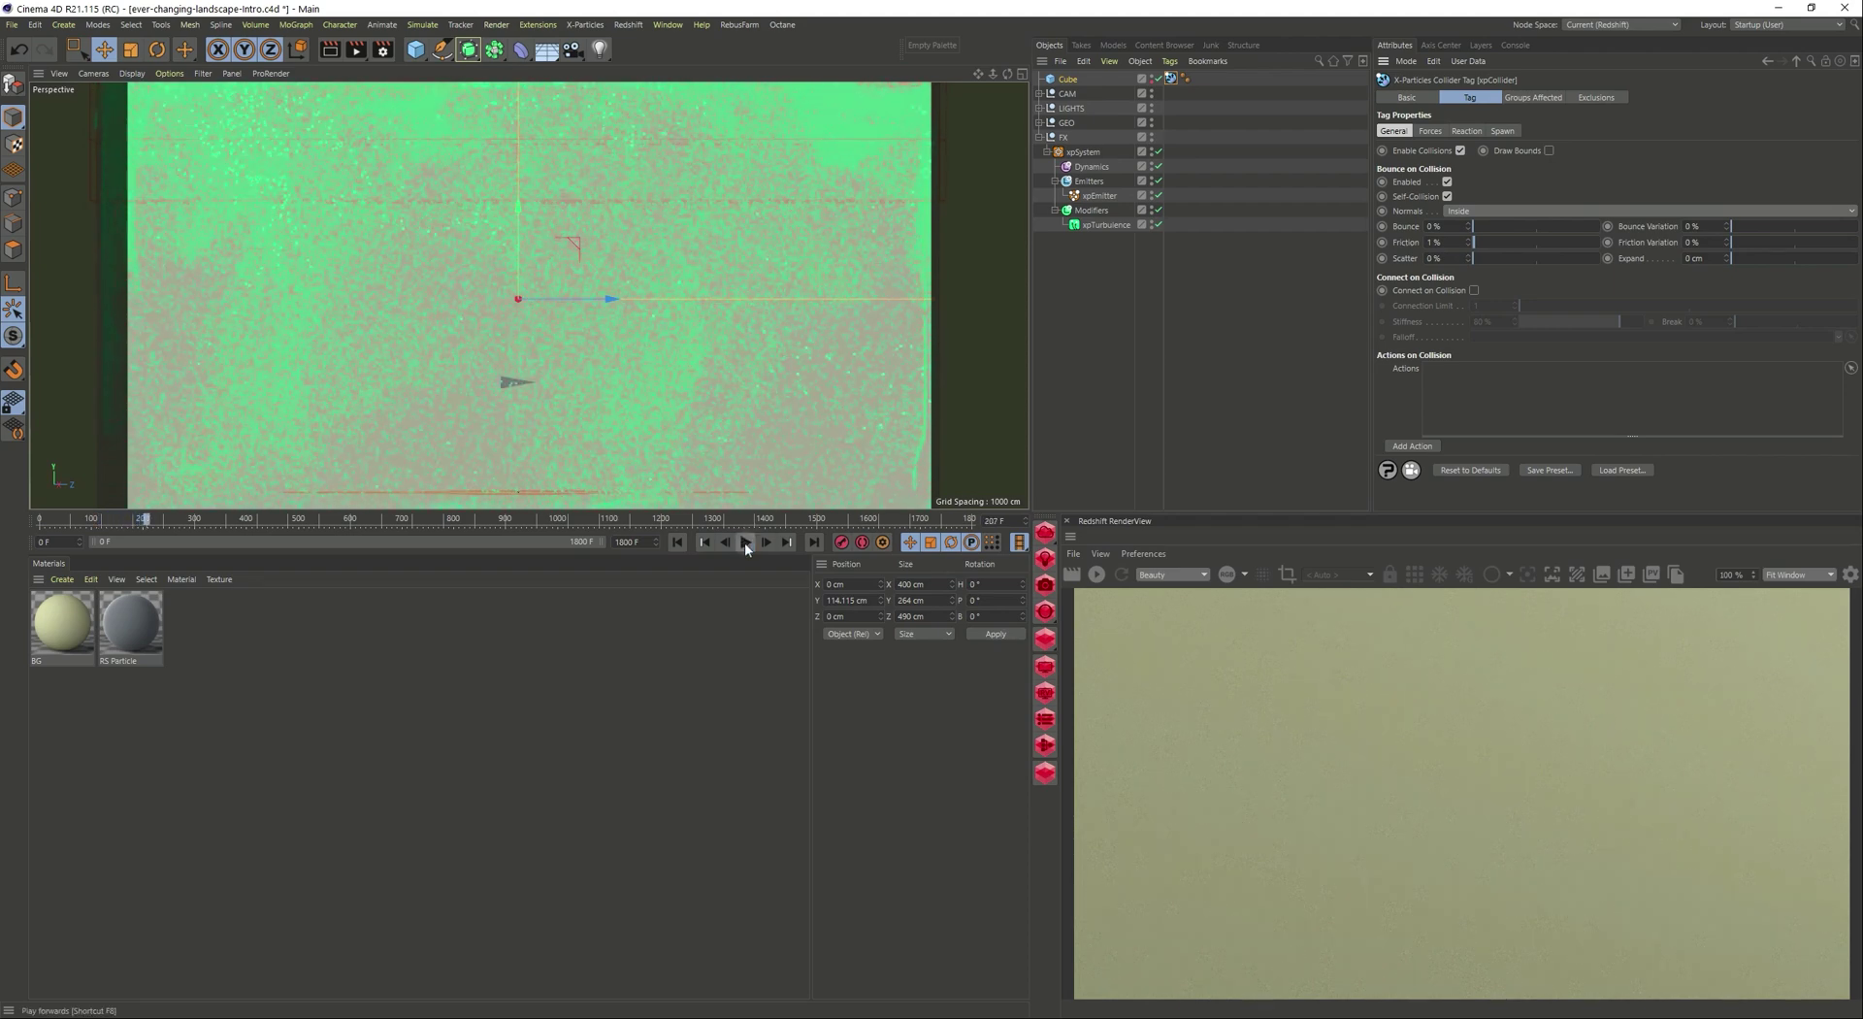
left_click(677, 541)
left_click(745, 543)
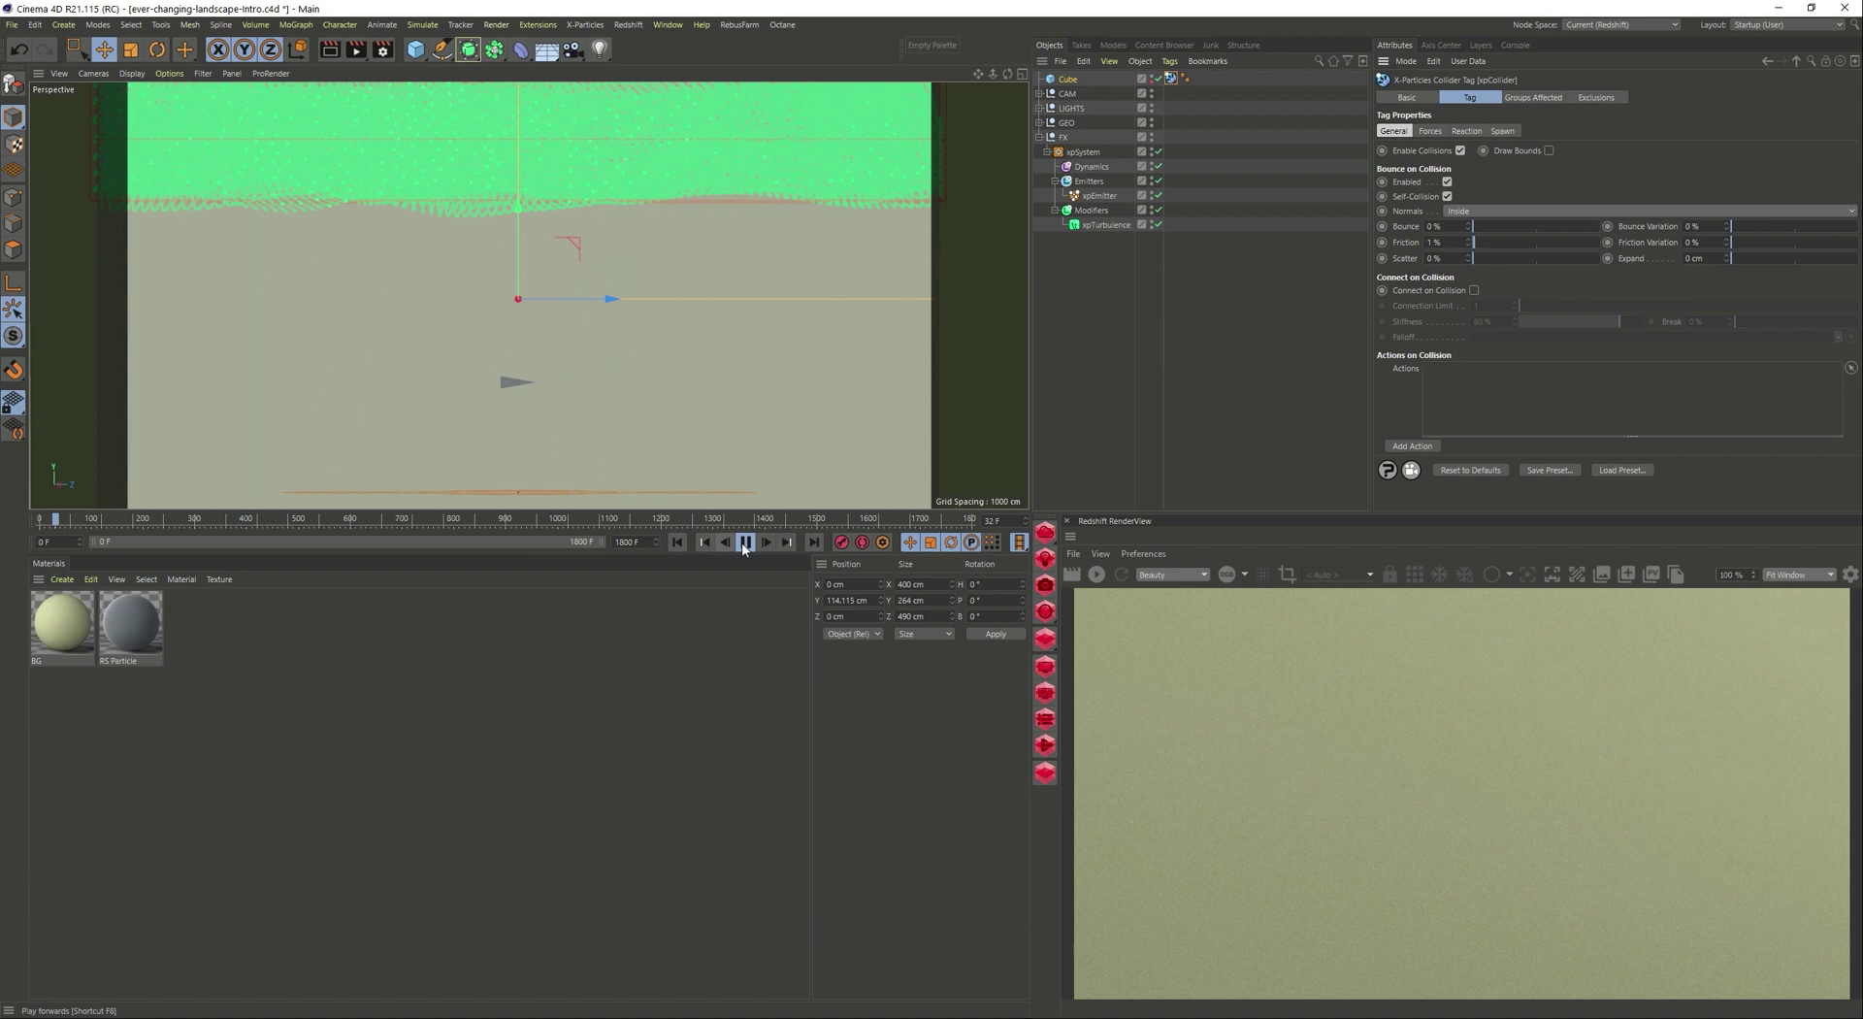
left_click(745, 542)
Add xpFluidFX to the Dynamics folder and play the simulation from frame 0.
left_click(1097, 166)
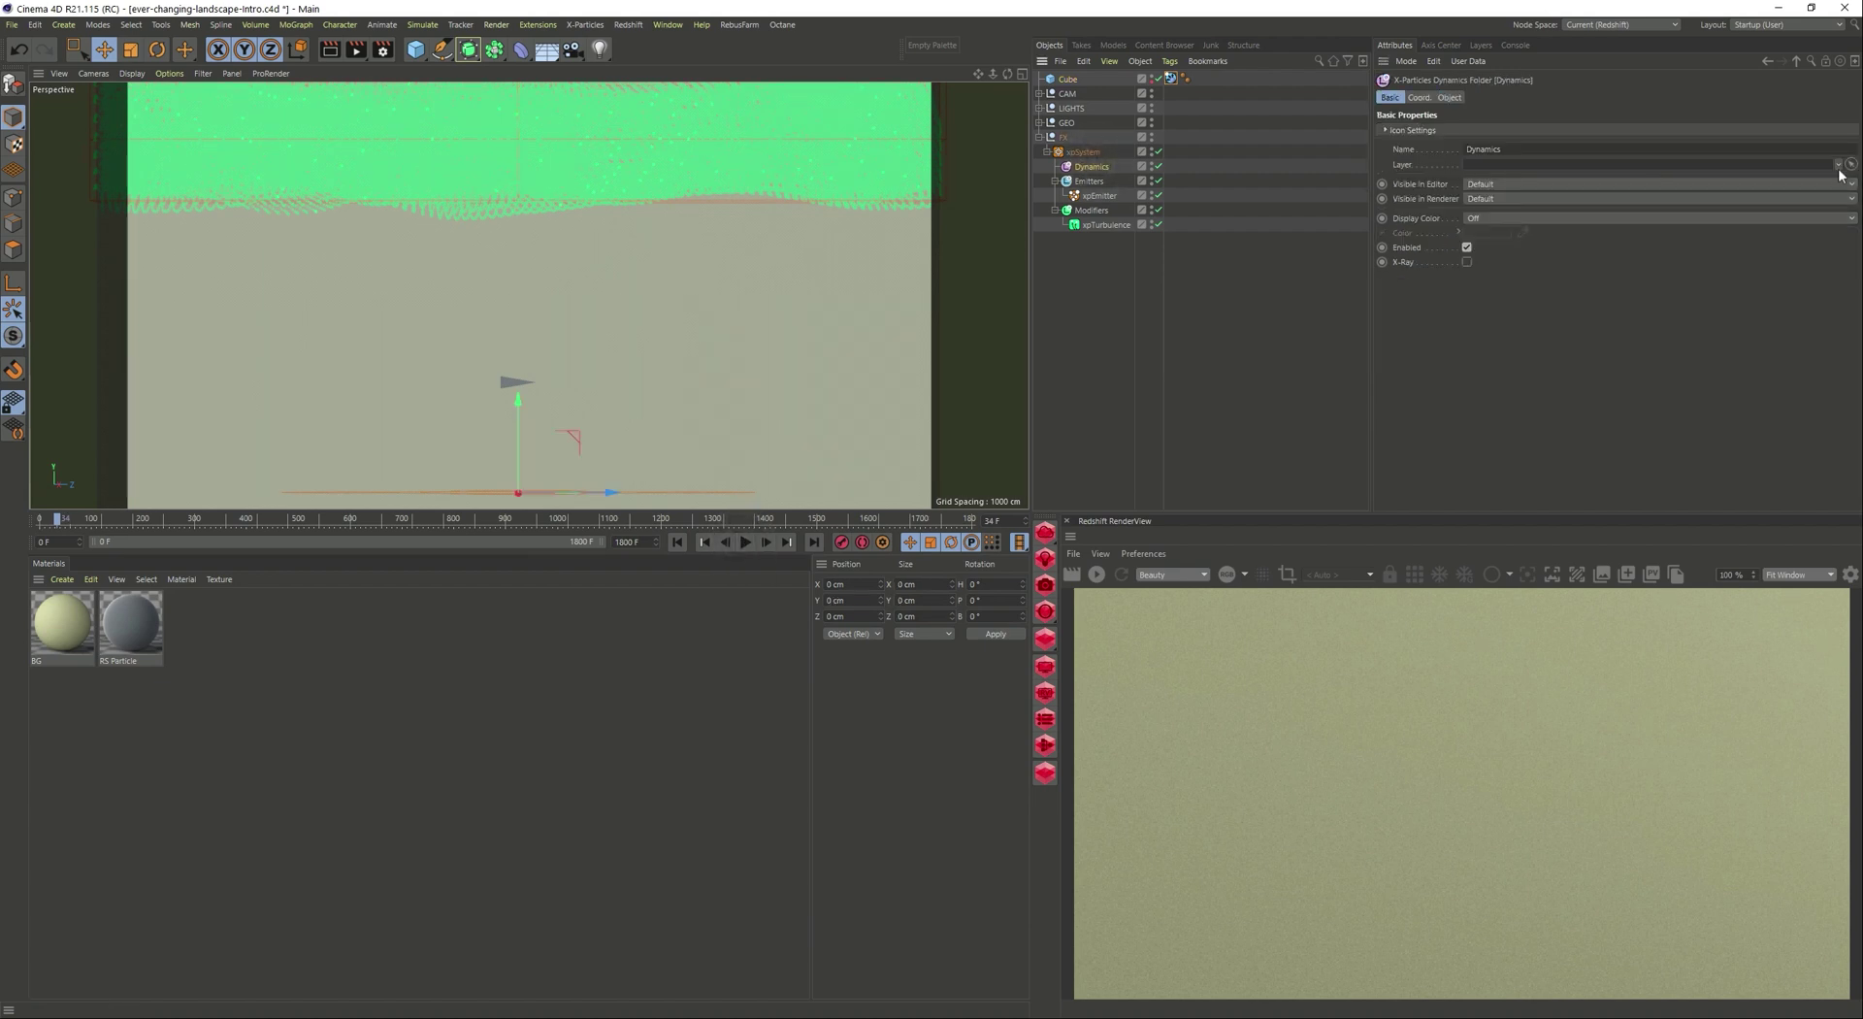
left_click(1449, 98)
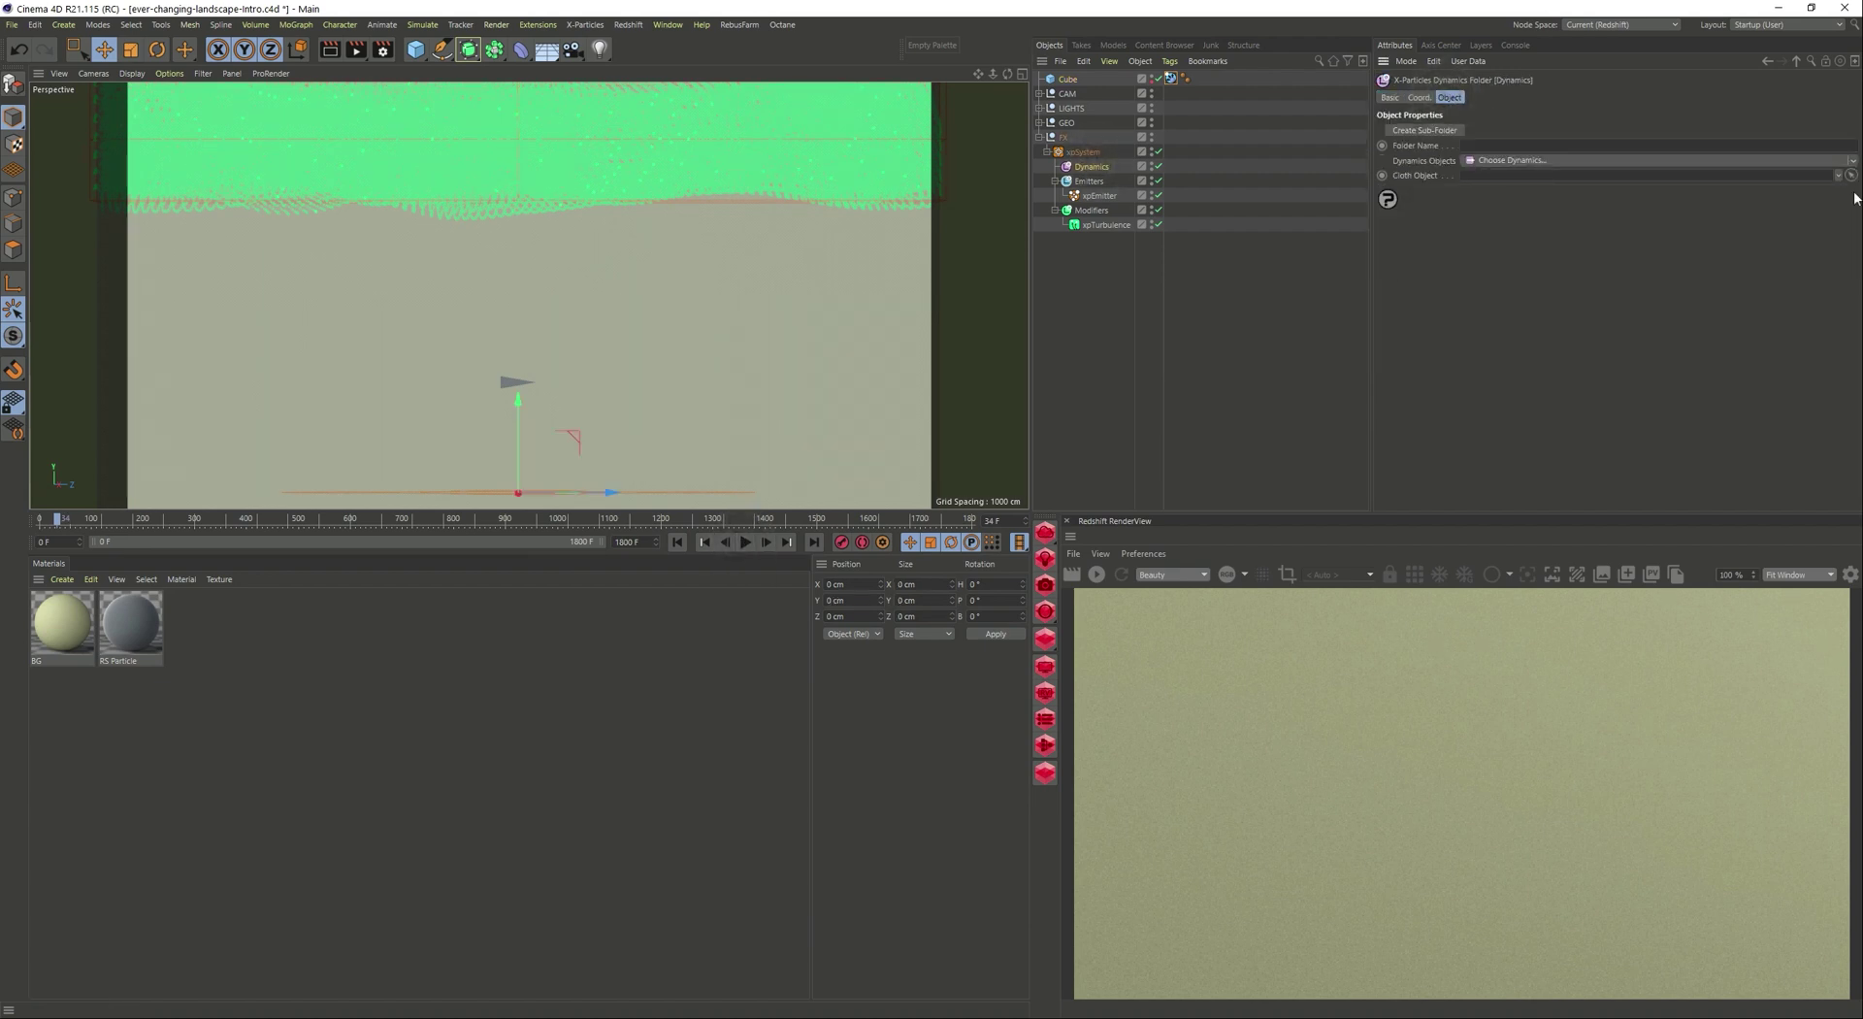
left_click(1852, 161)
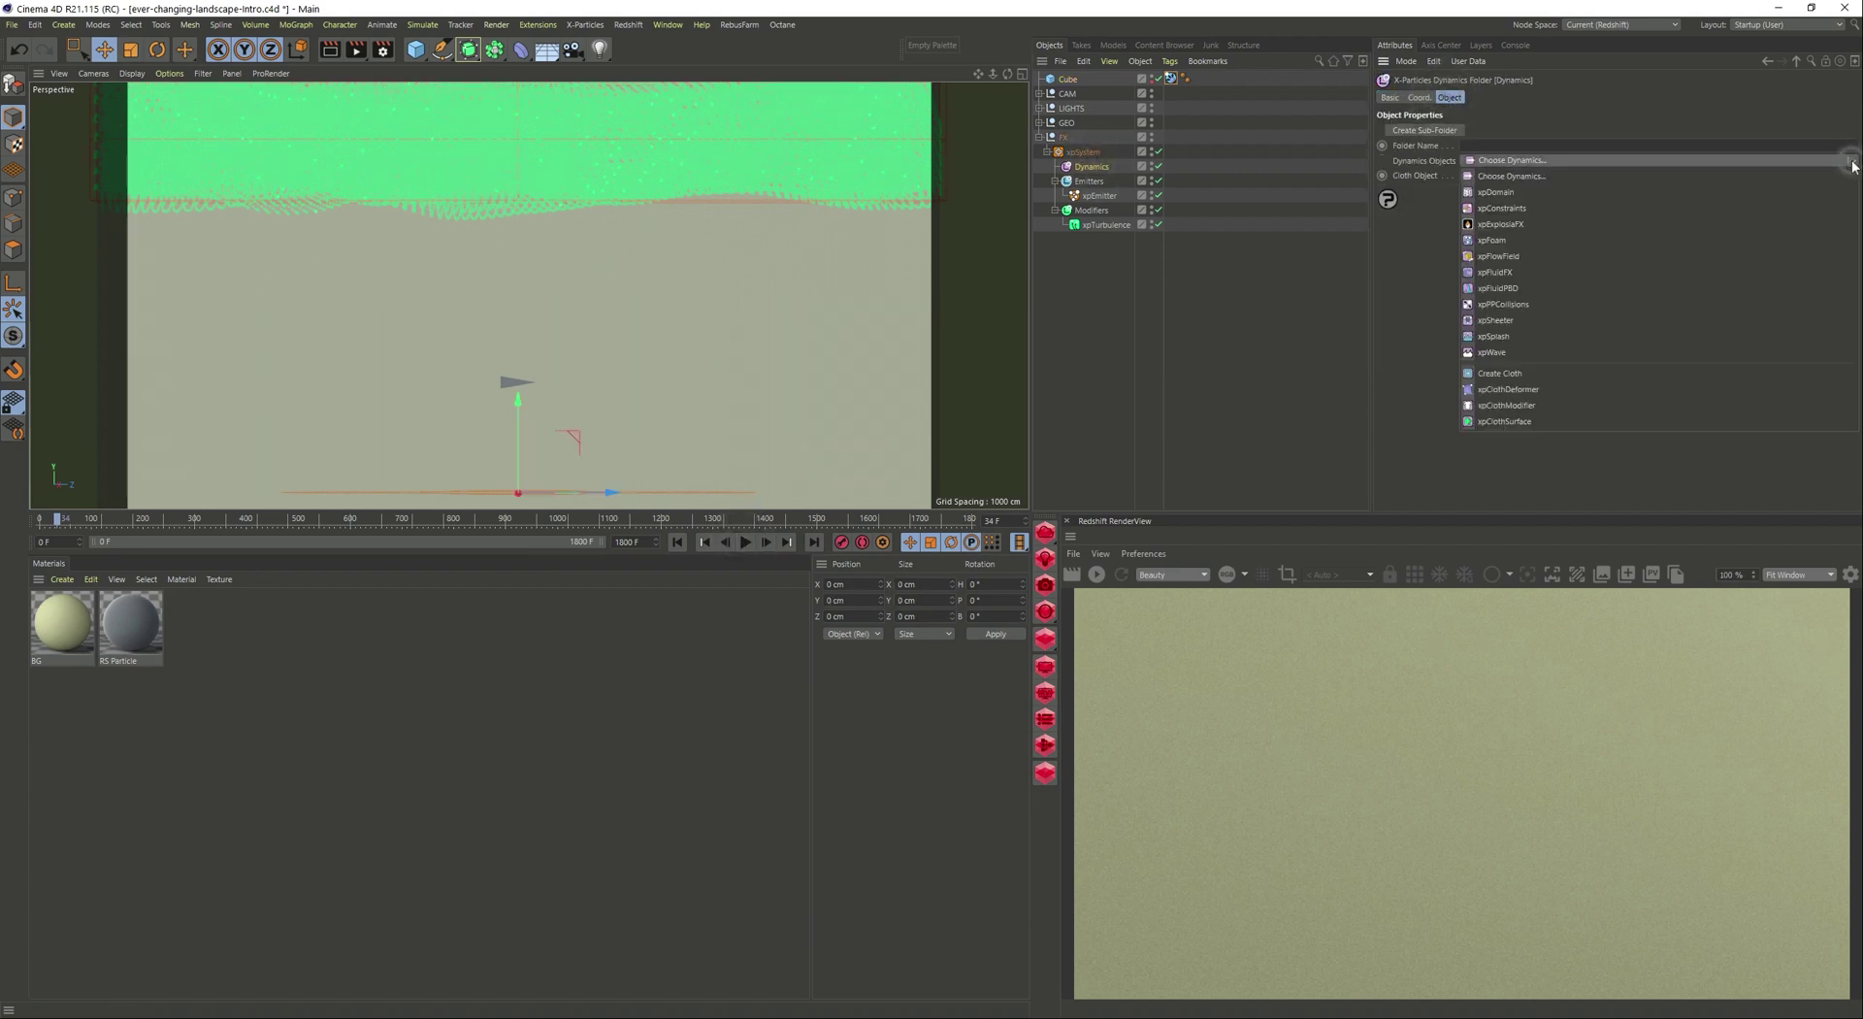
left_click(1510, 271)
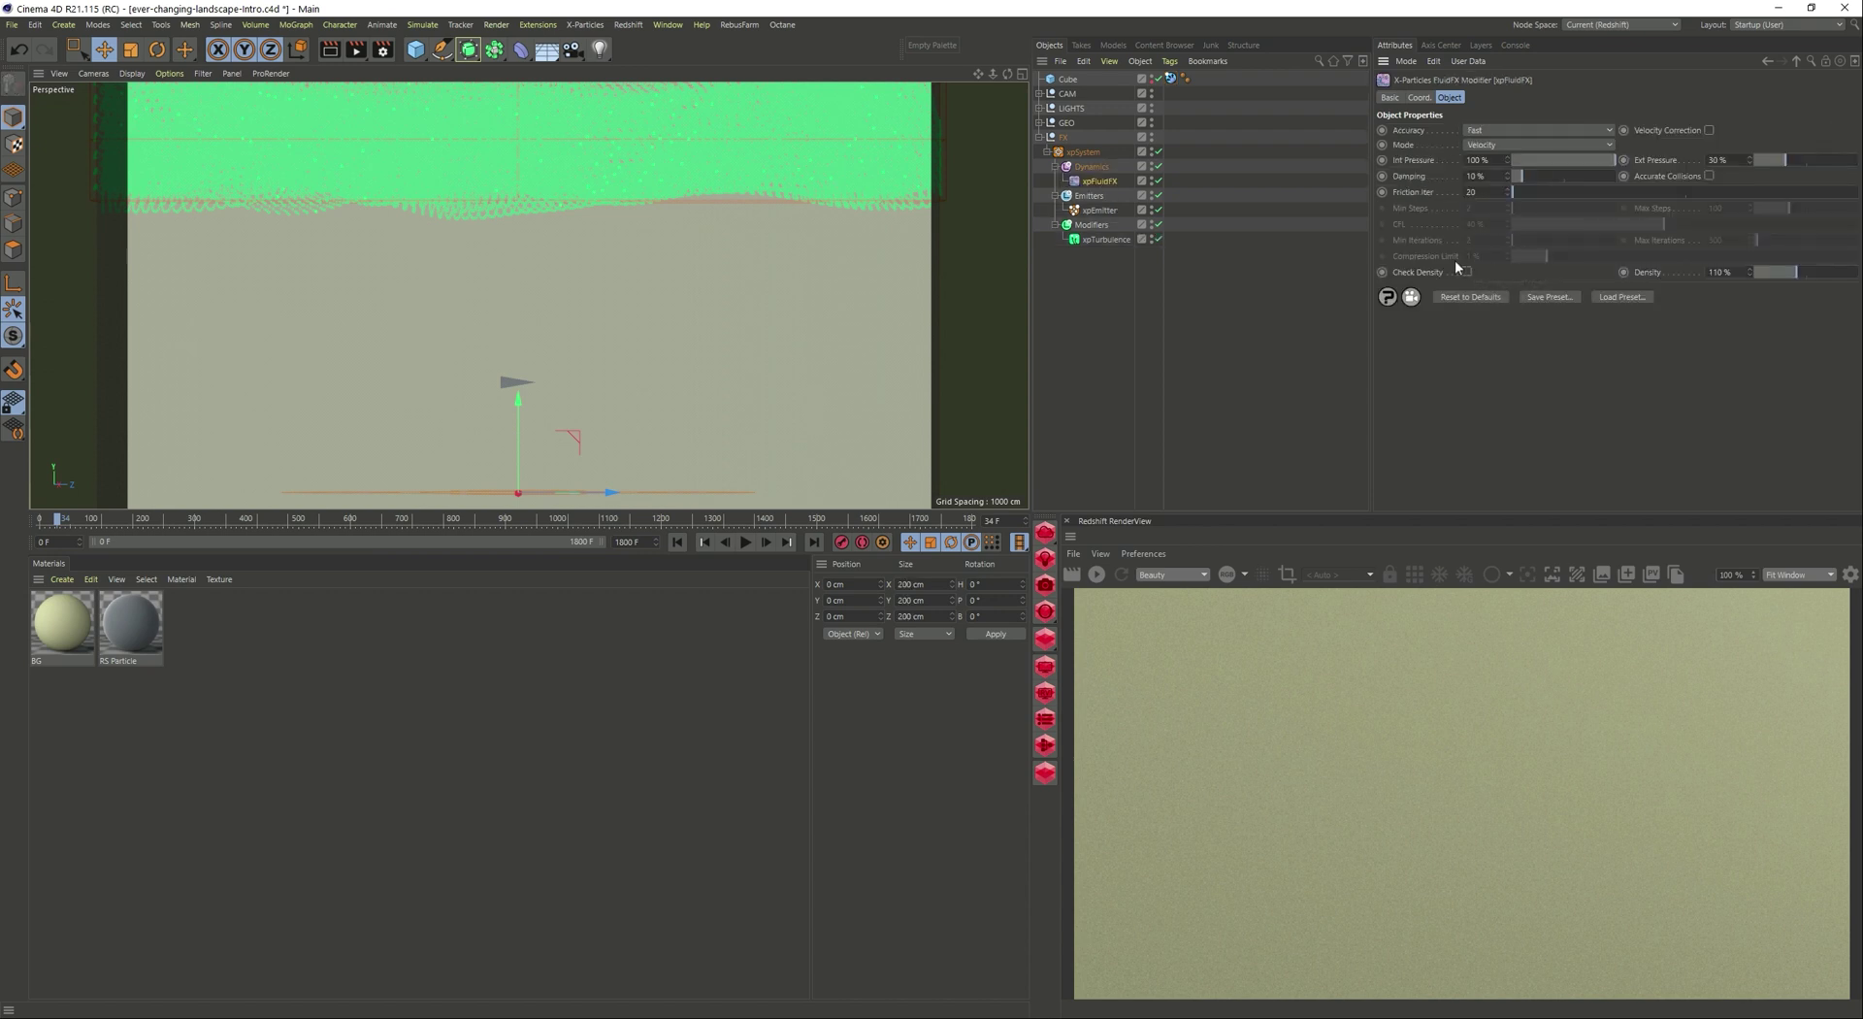
left_click(676, 542)
left_click(745, 541)
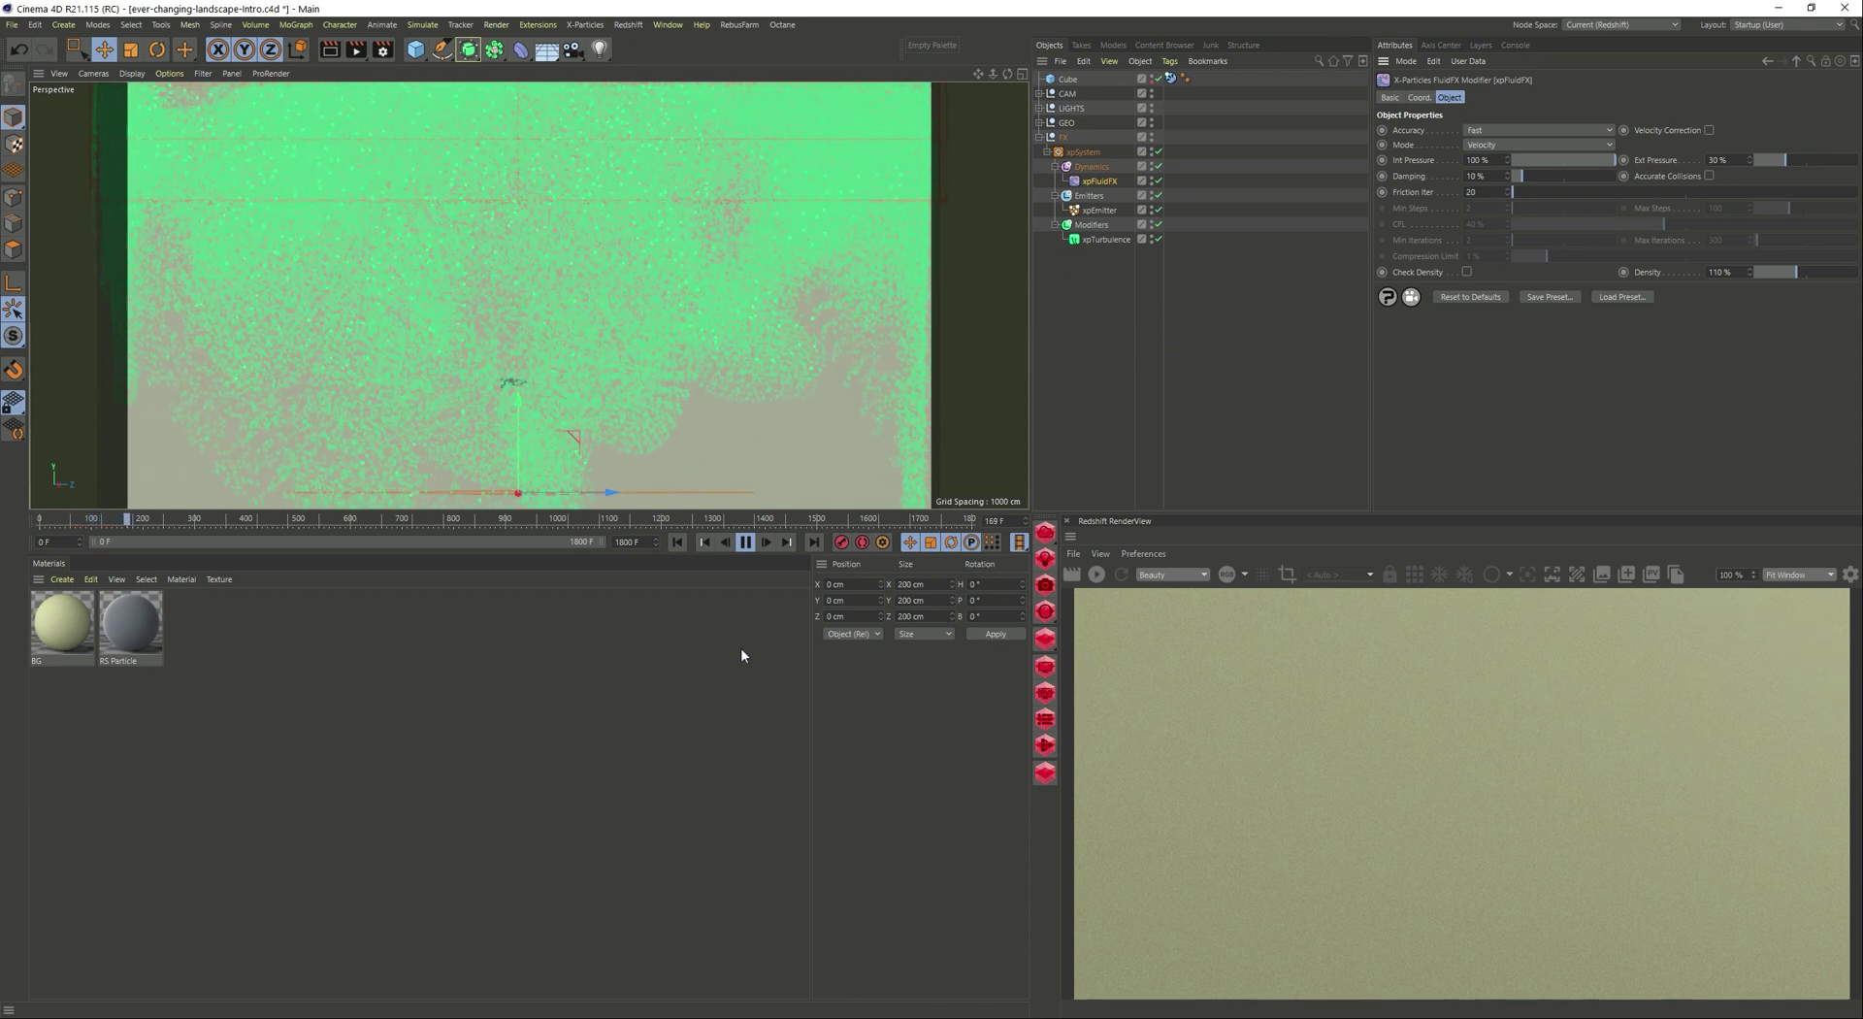
left_click(749, 542)
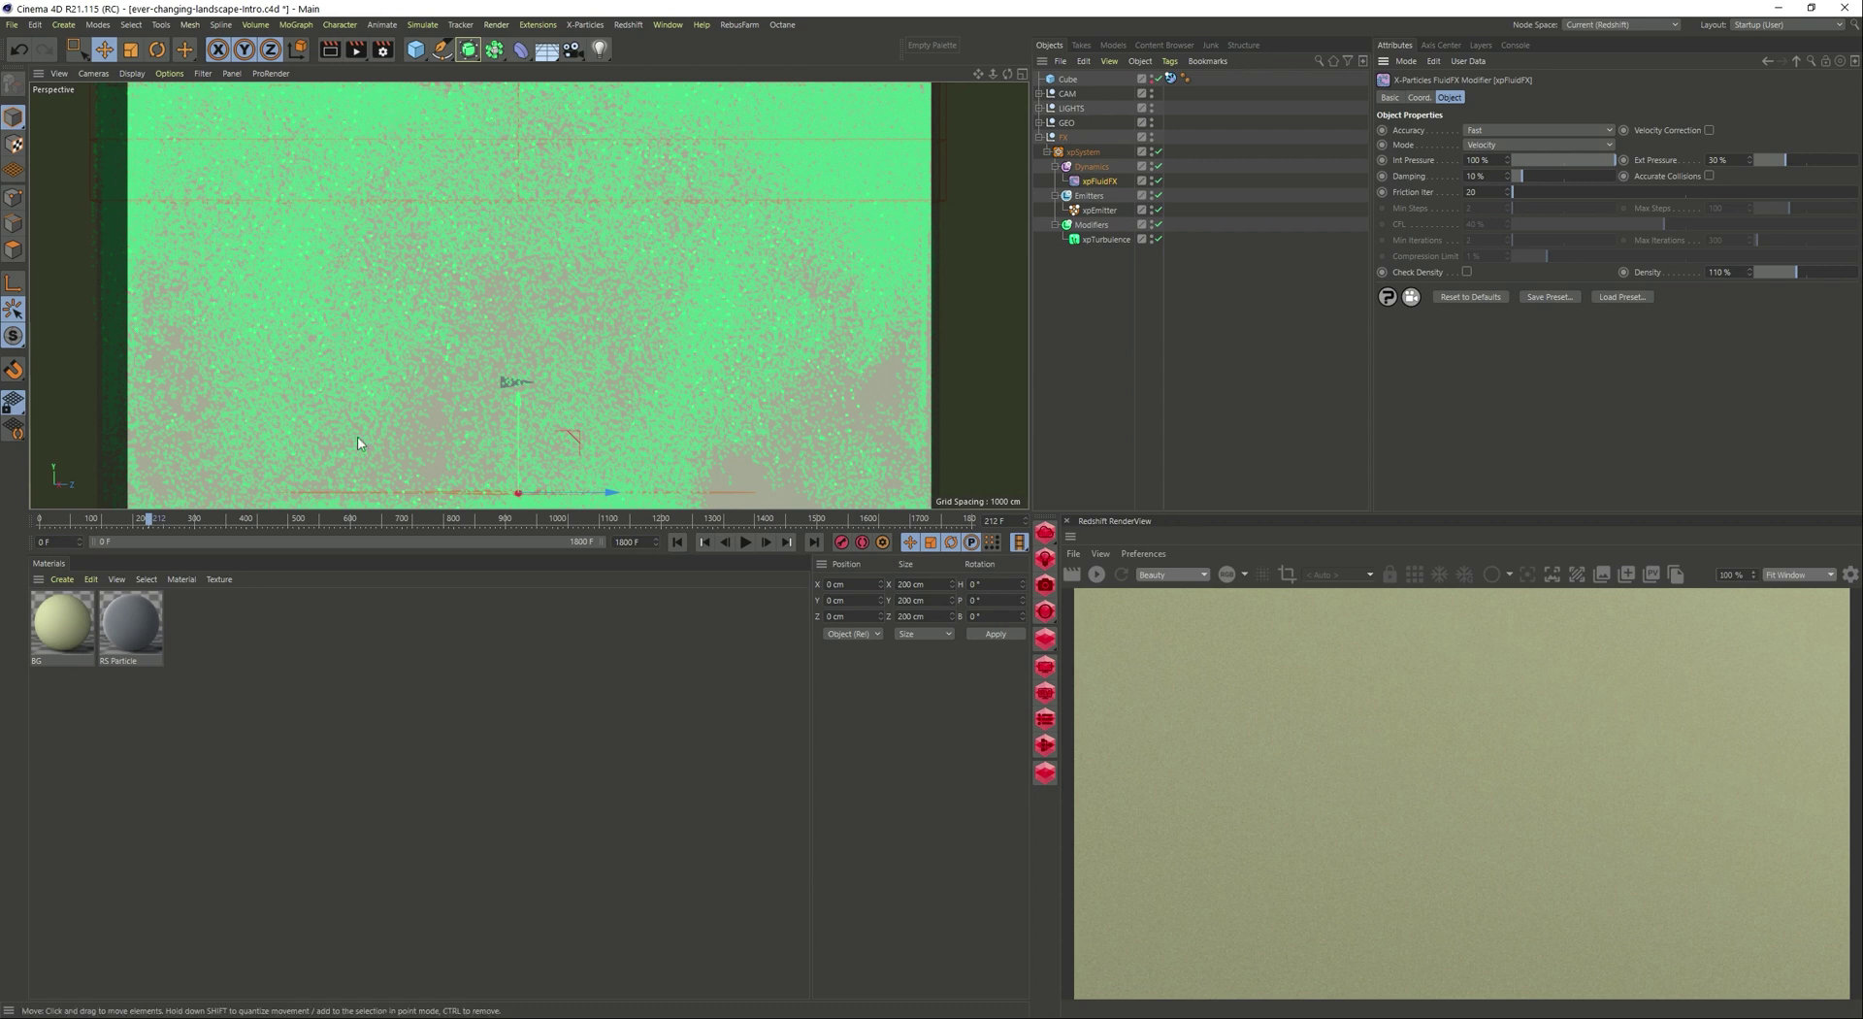
Add an xpGravity modifier to the Modifiers folder and play the simulation with it.
left_click(1090, 224)
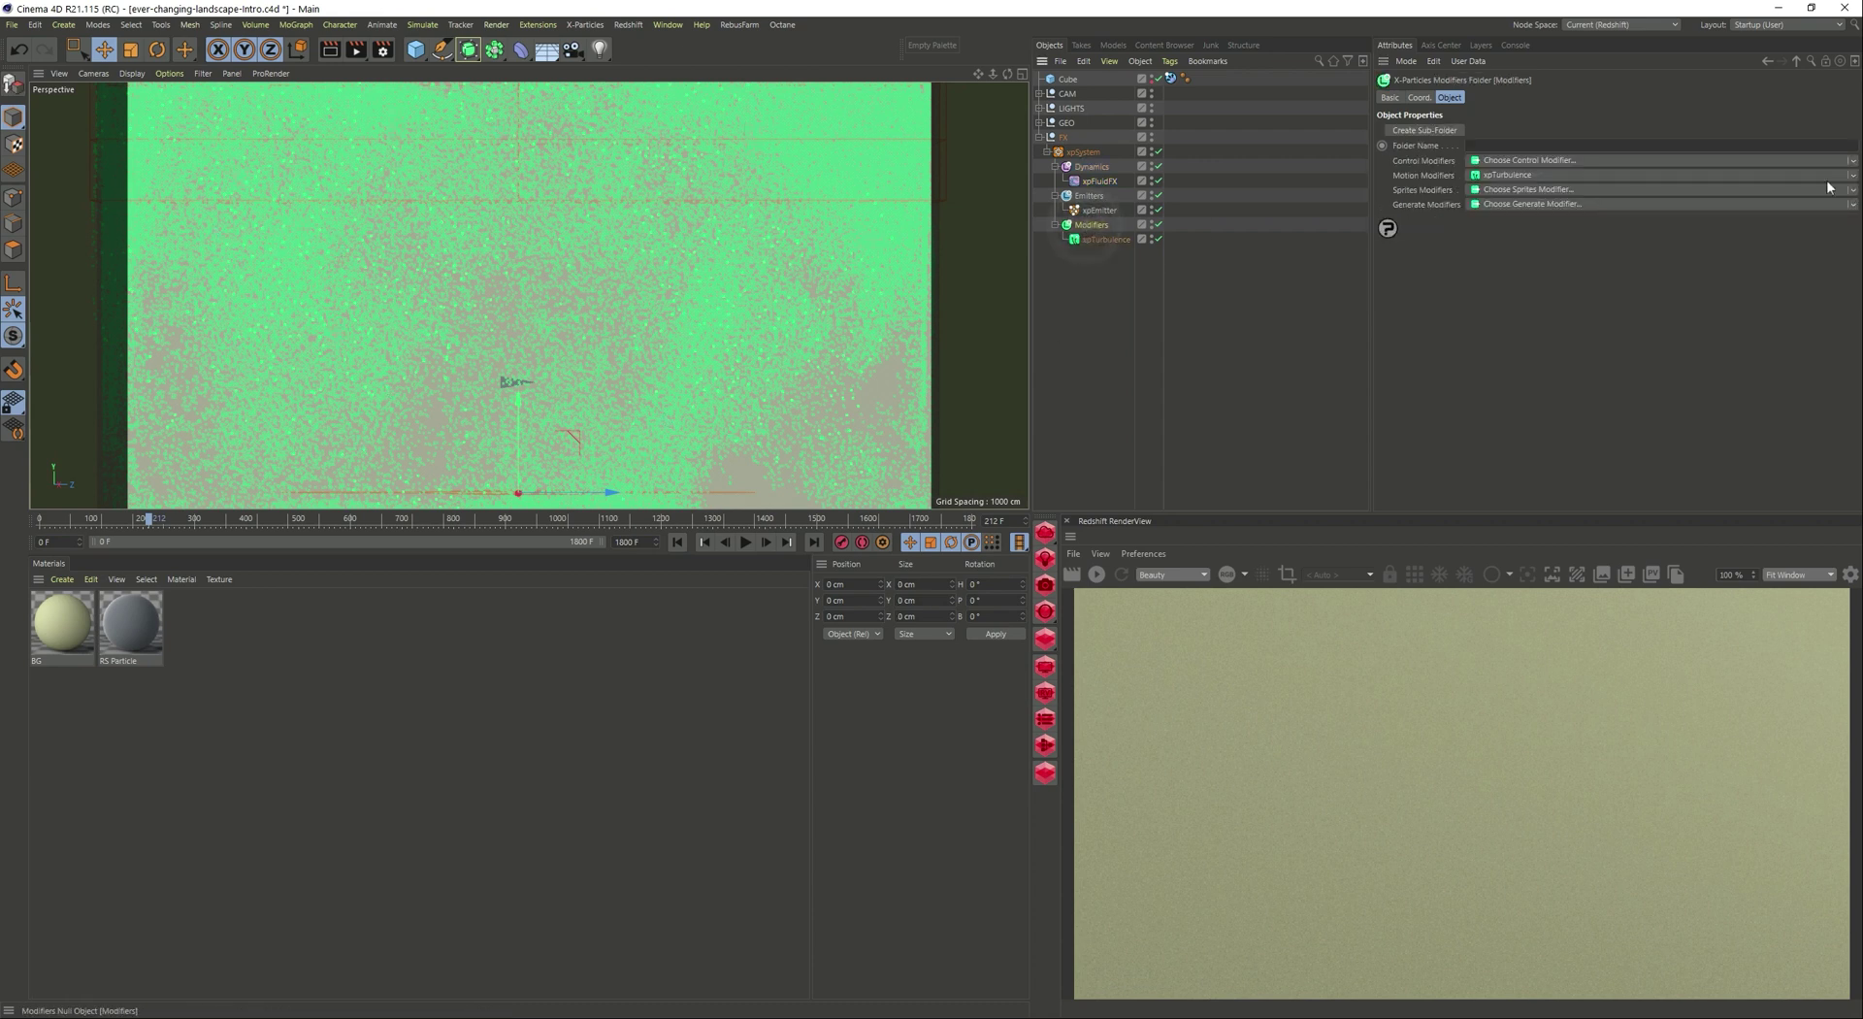
left_click(1851, 175)
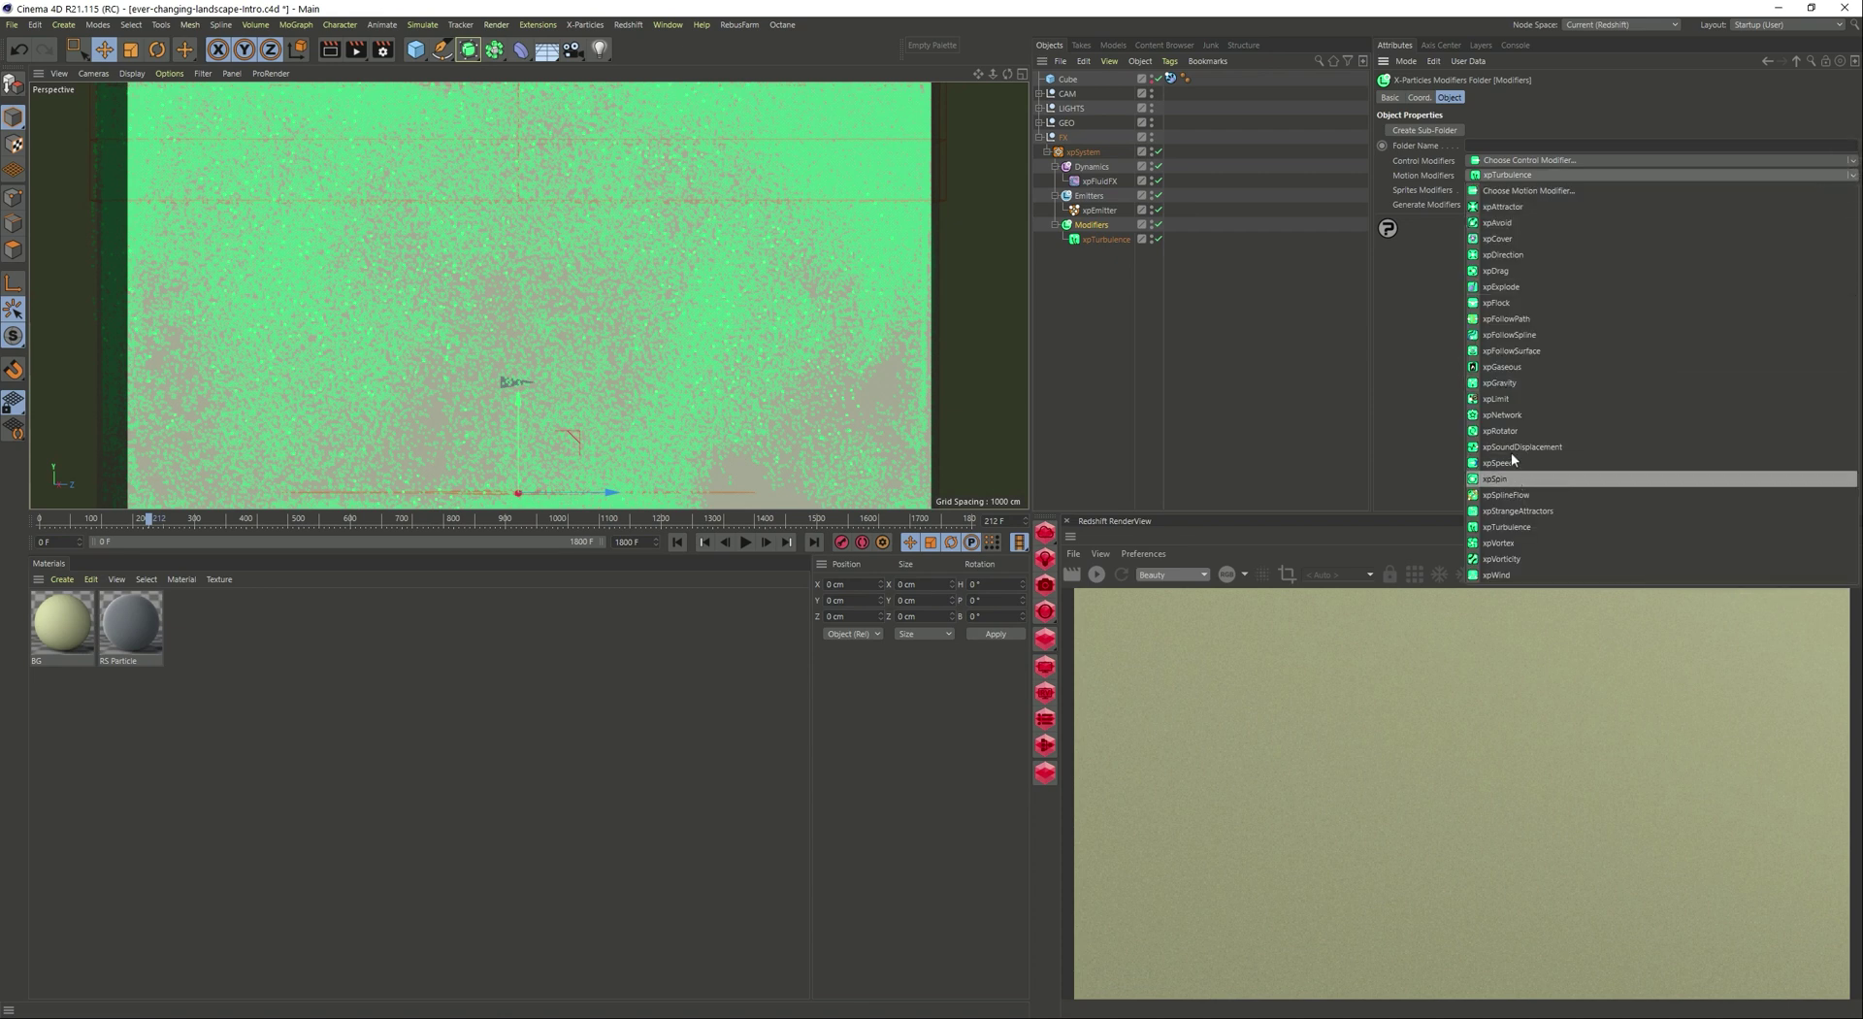
left_click(1505, 384)
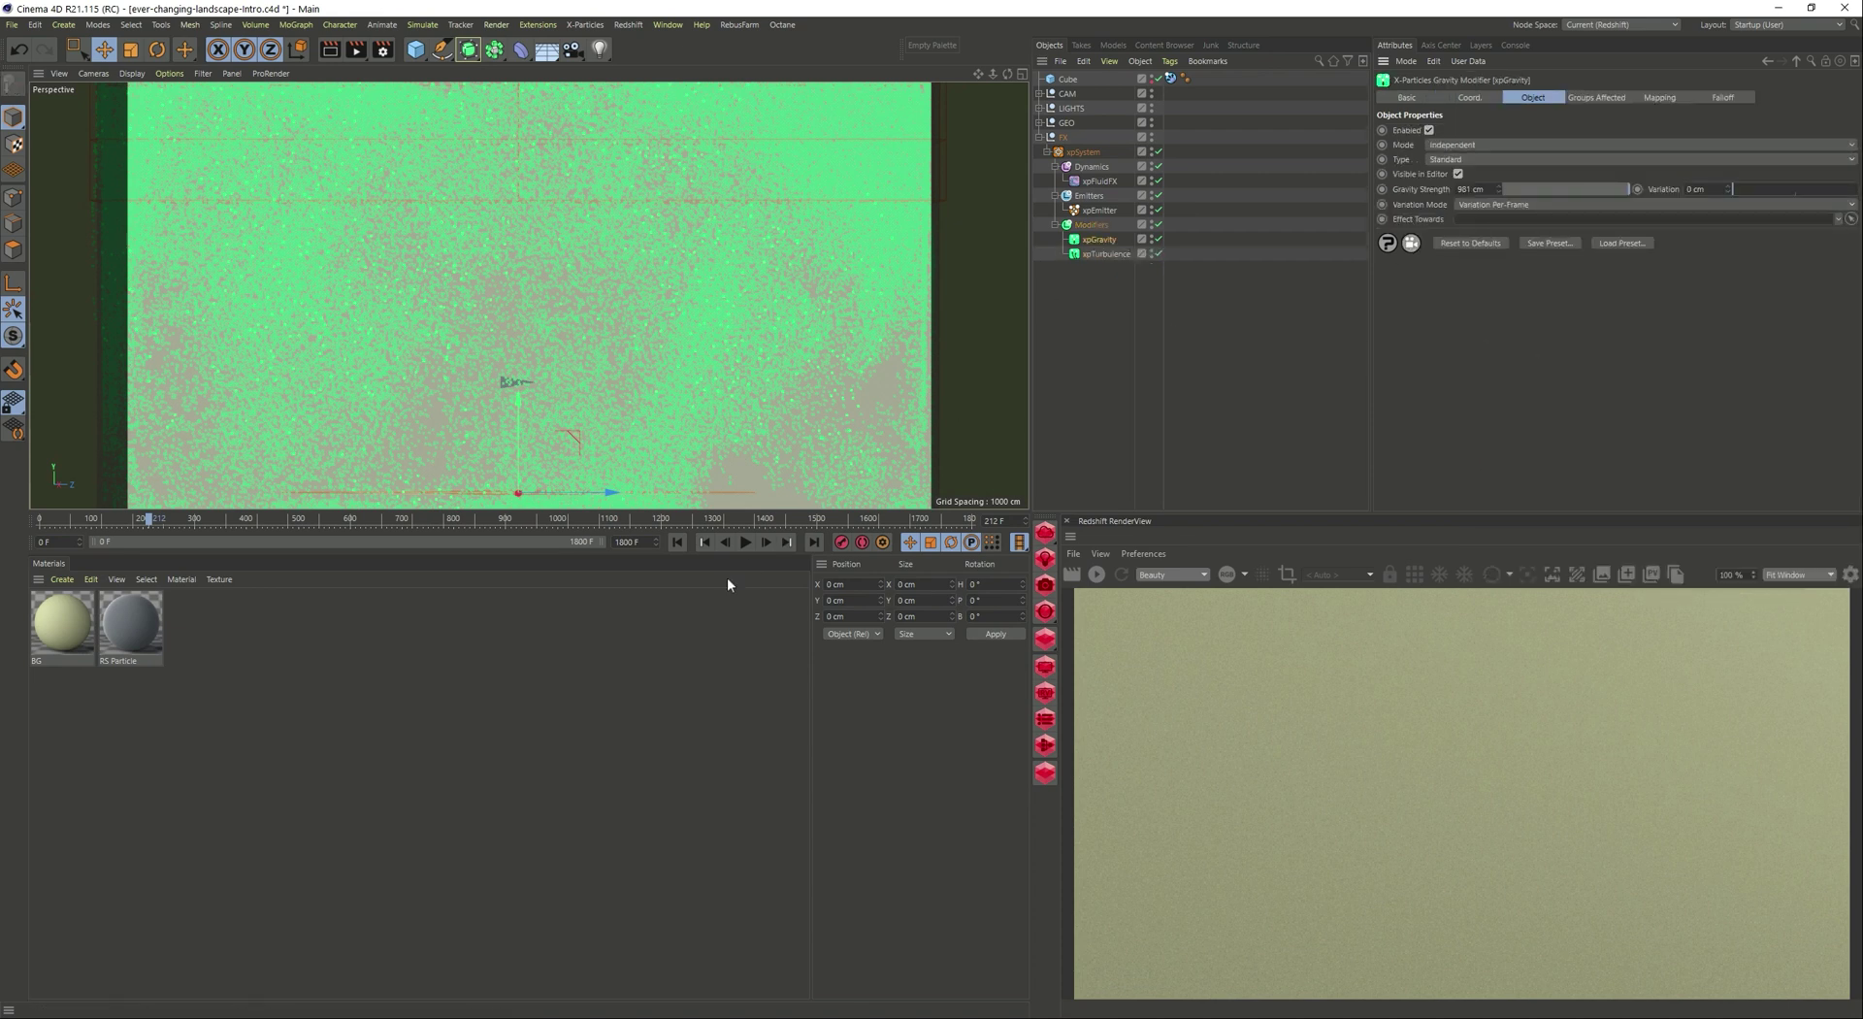
left_click(677, 542)
left_click(746, 541)
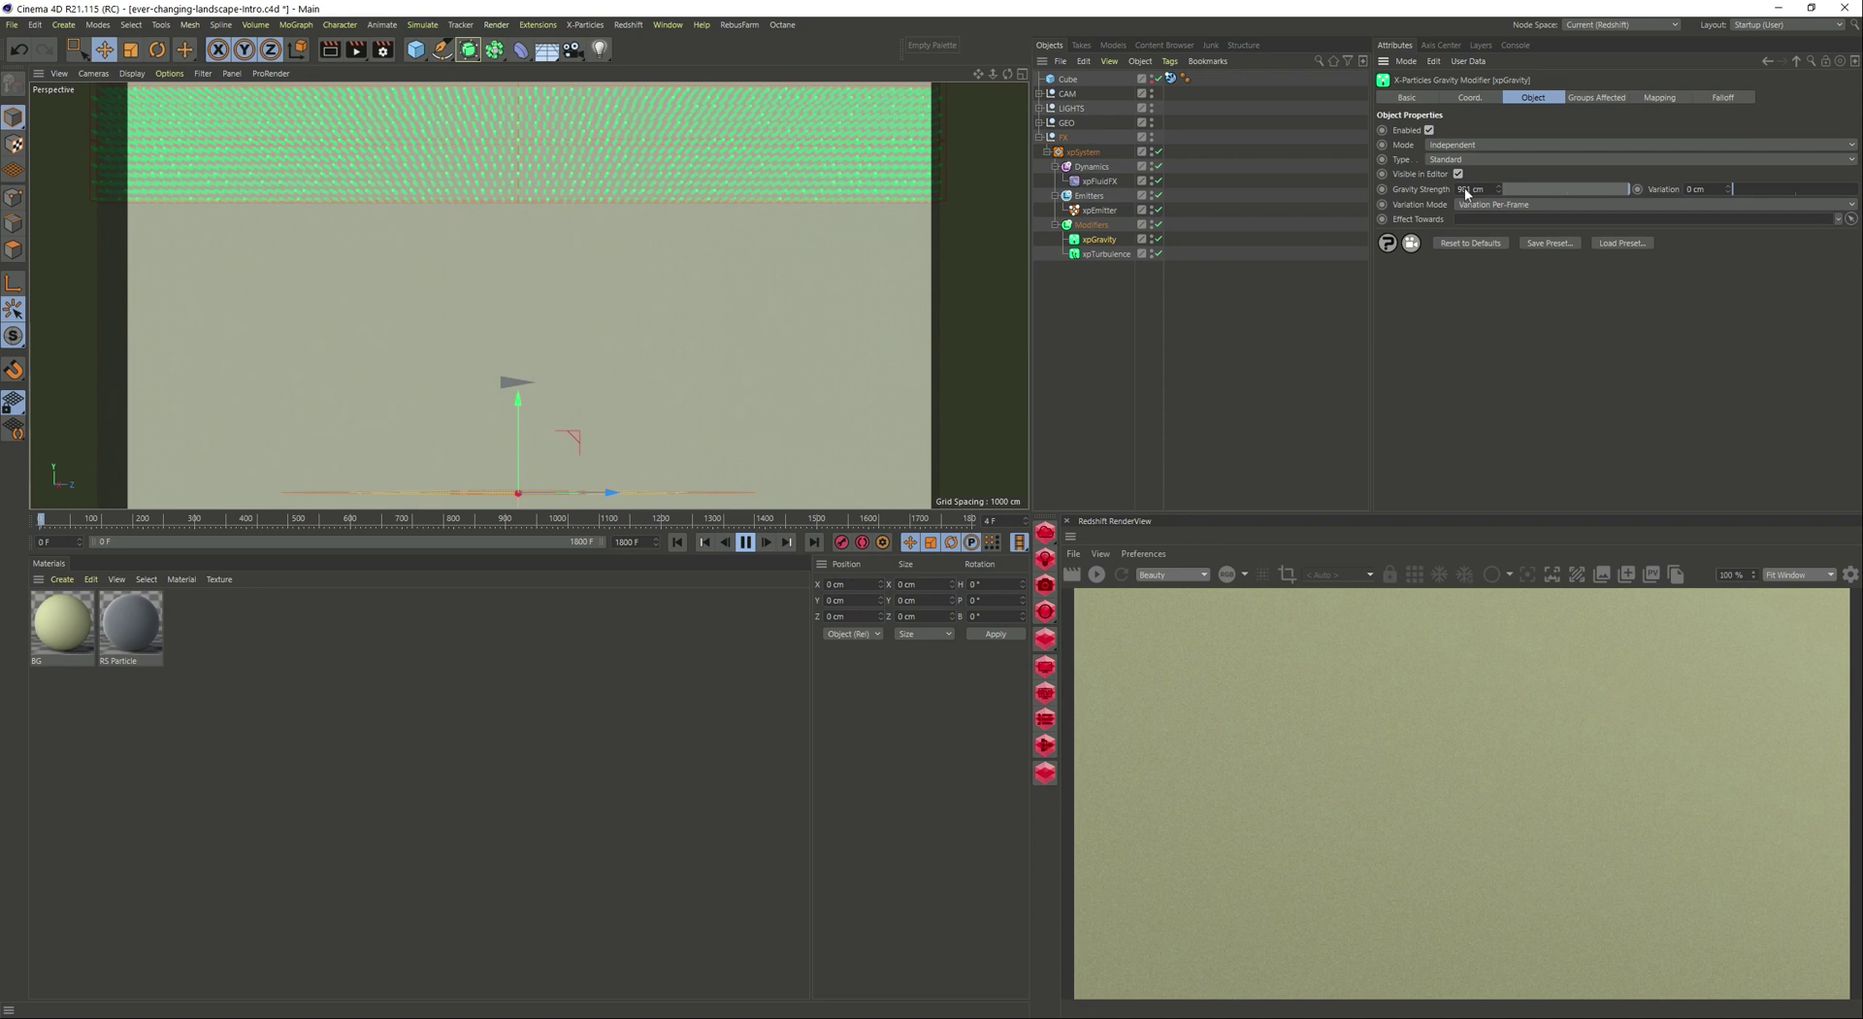
left_click(745, 541)
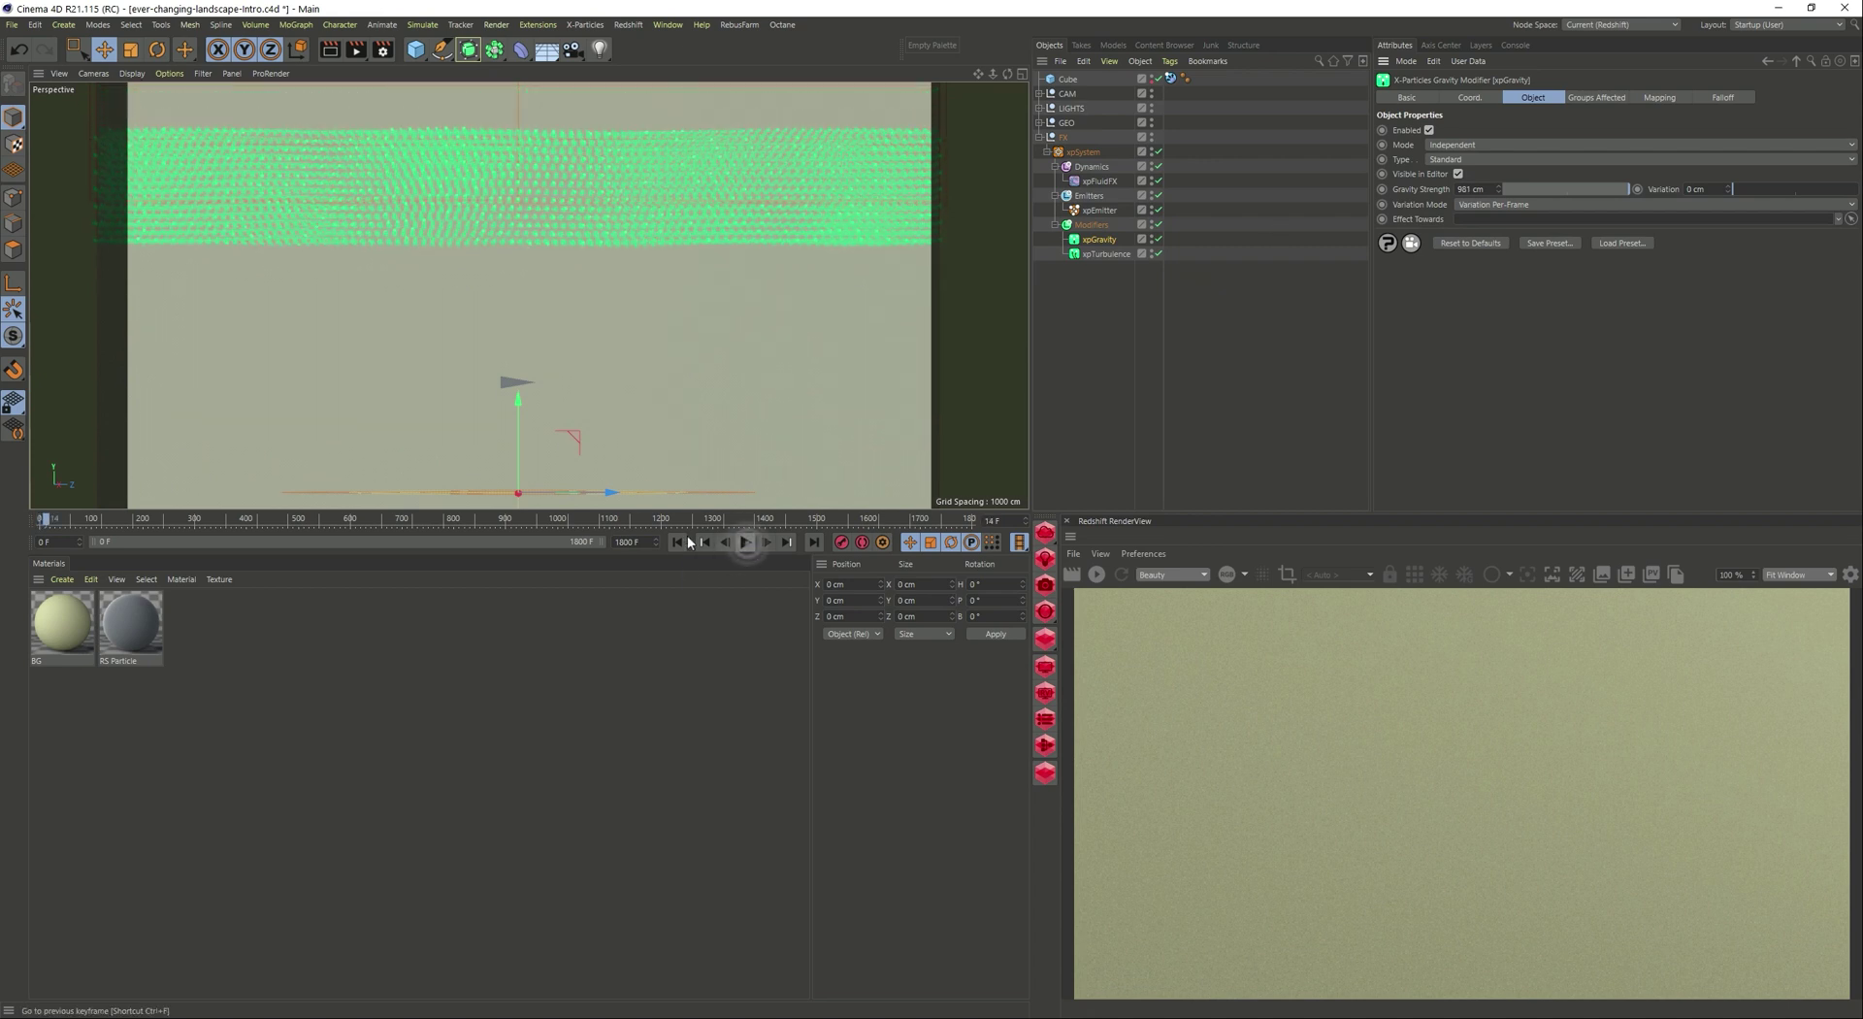
Set Gravity Strength to 12 cm and raise the modifier to about 123.554 cm on Y.
left_click(678, 542)
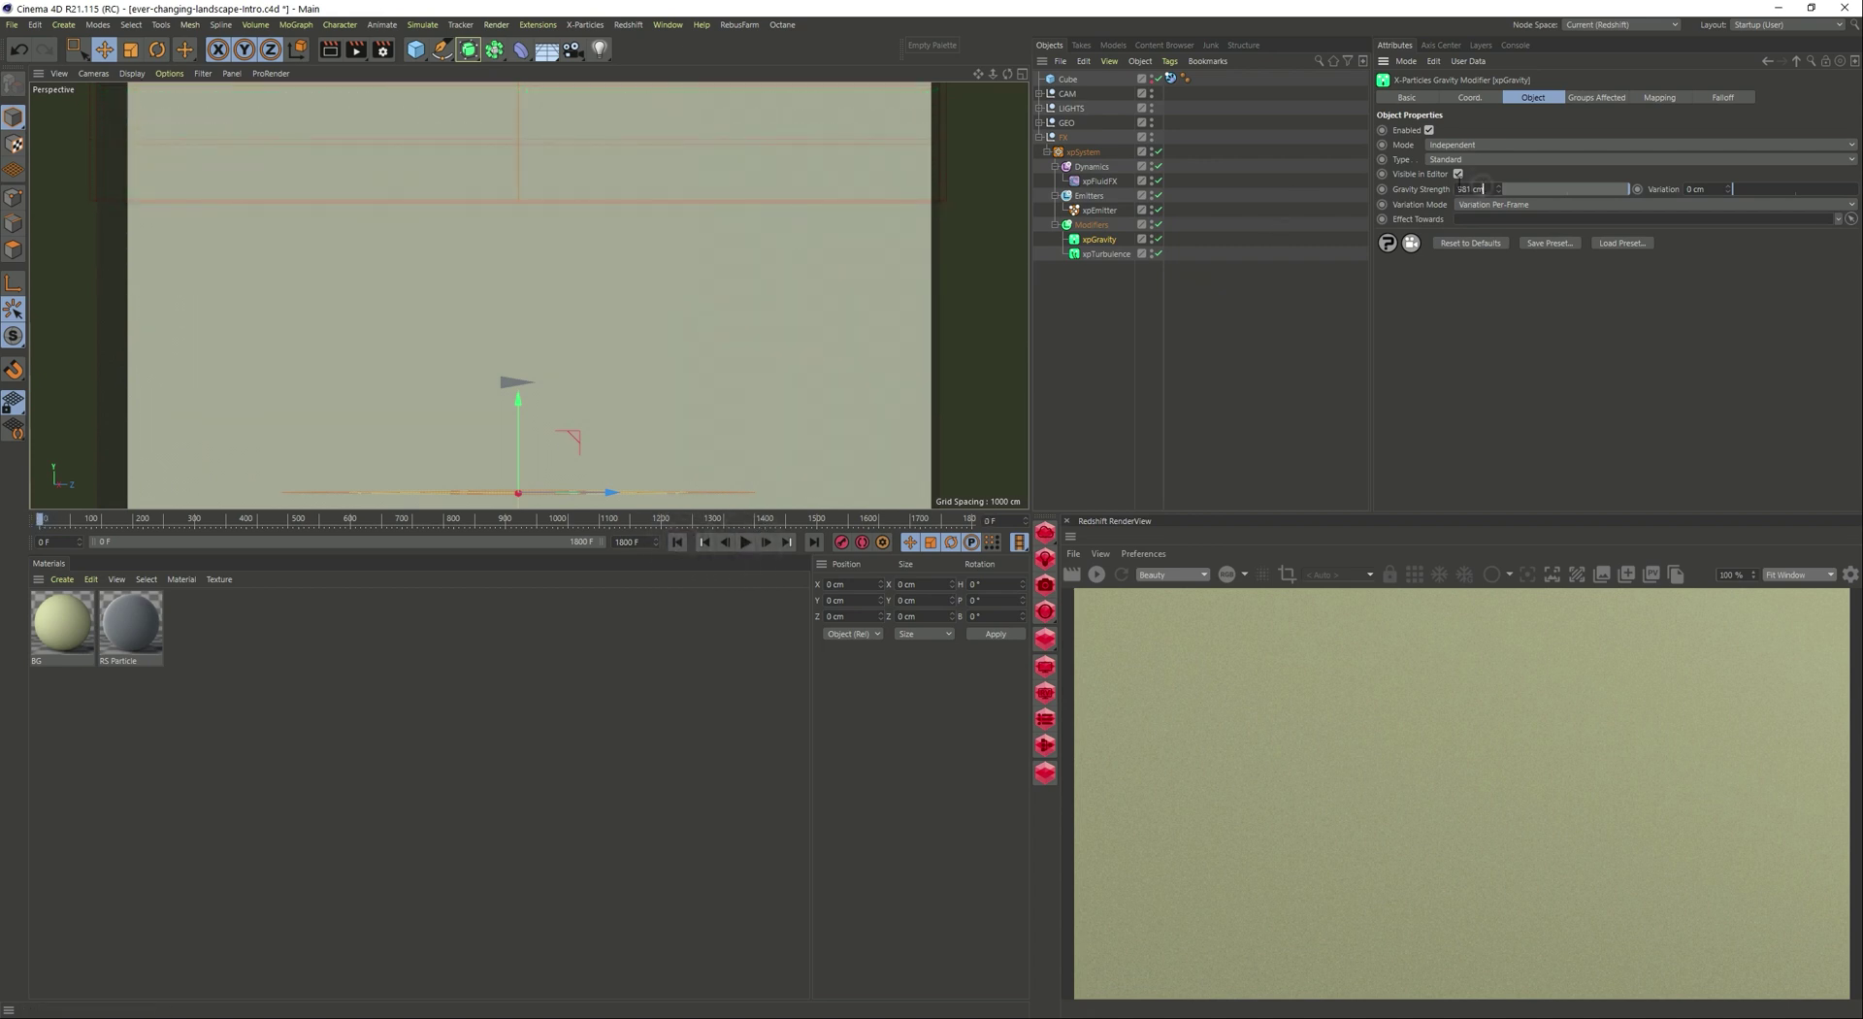
type("12")
key("Return")
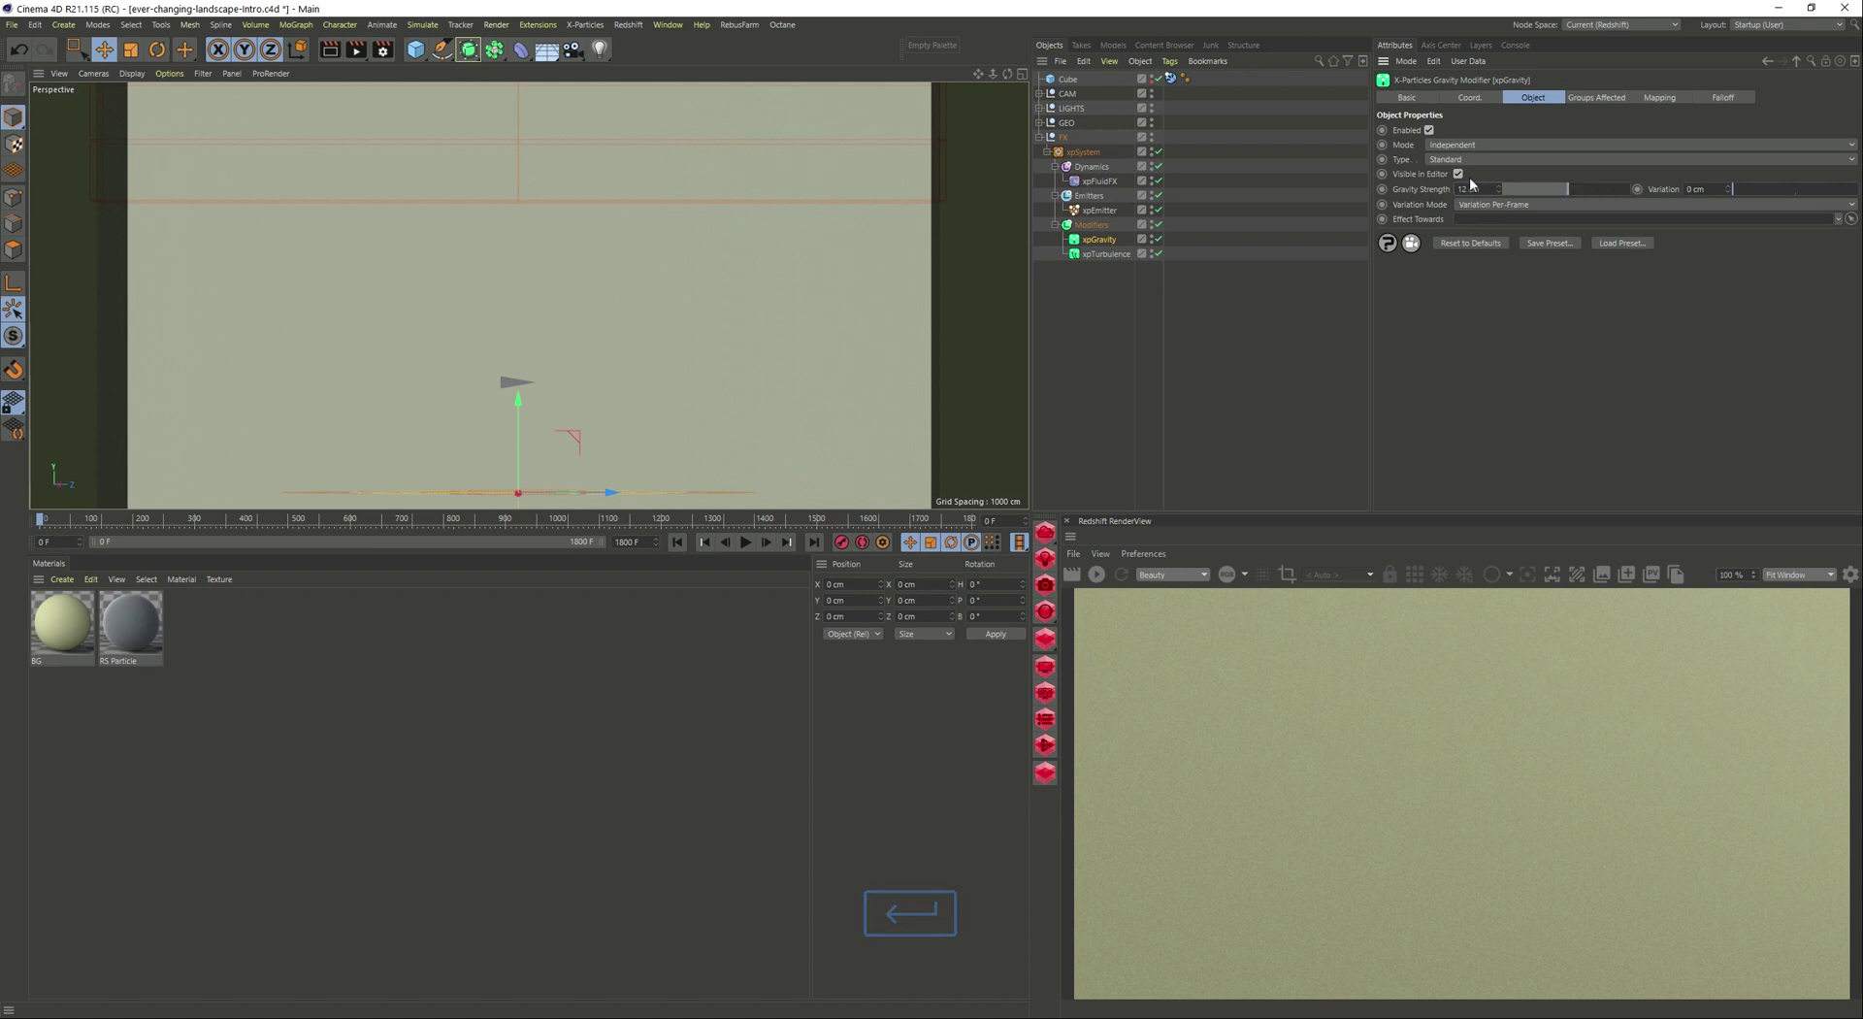
left_click_drag(518, 457, 524, 252)
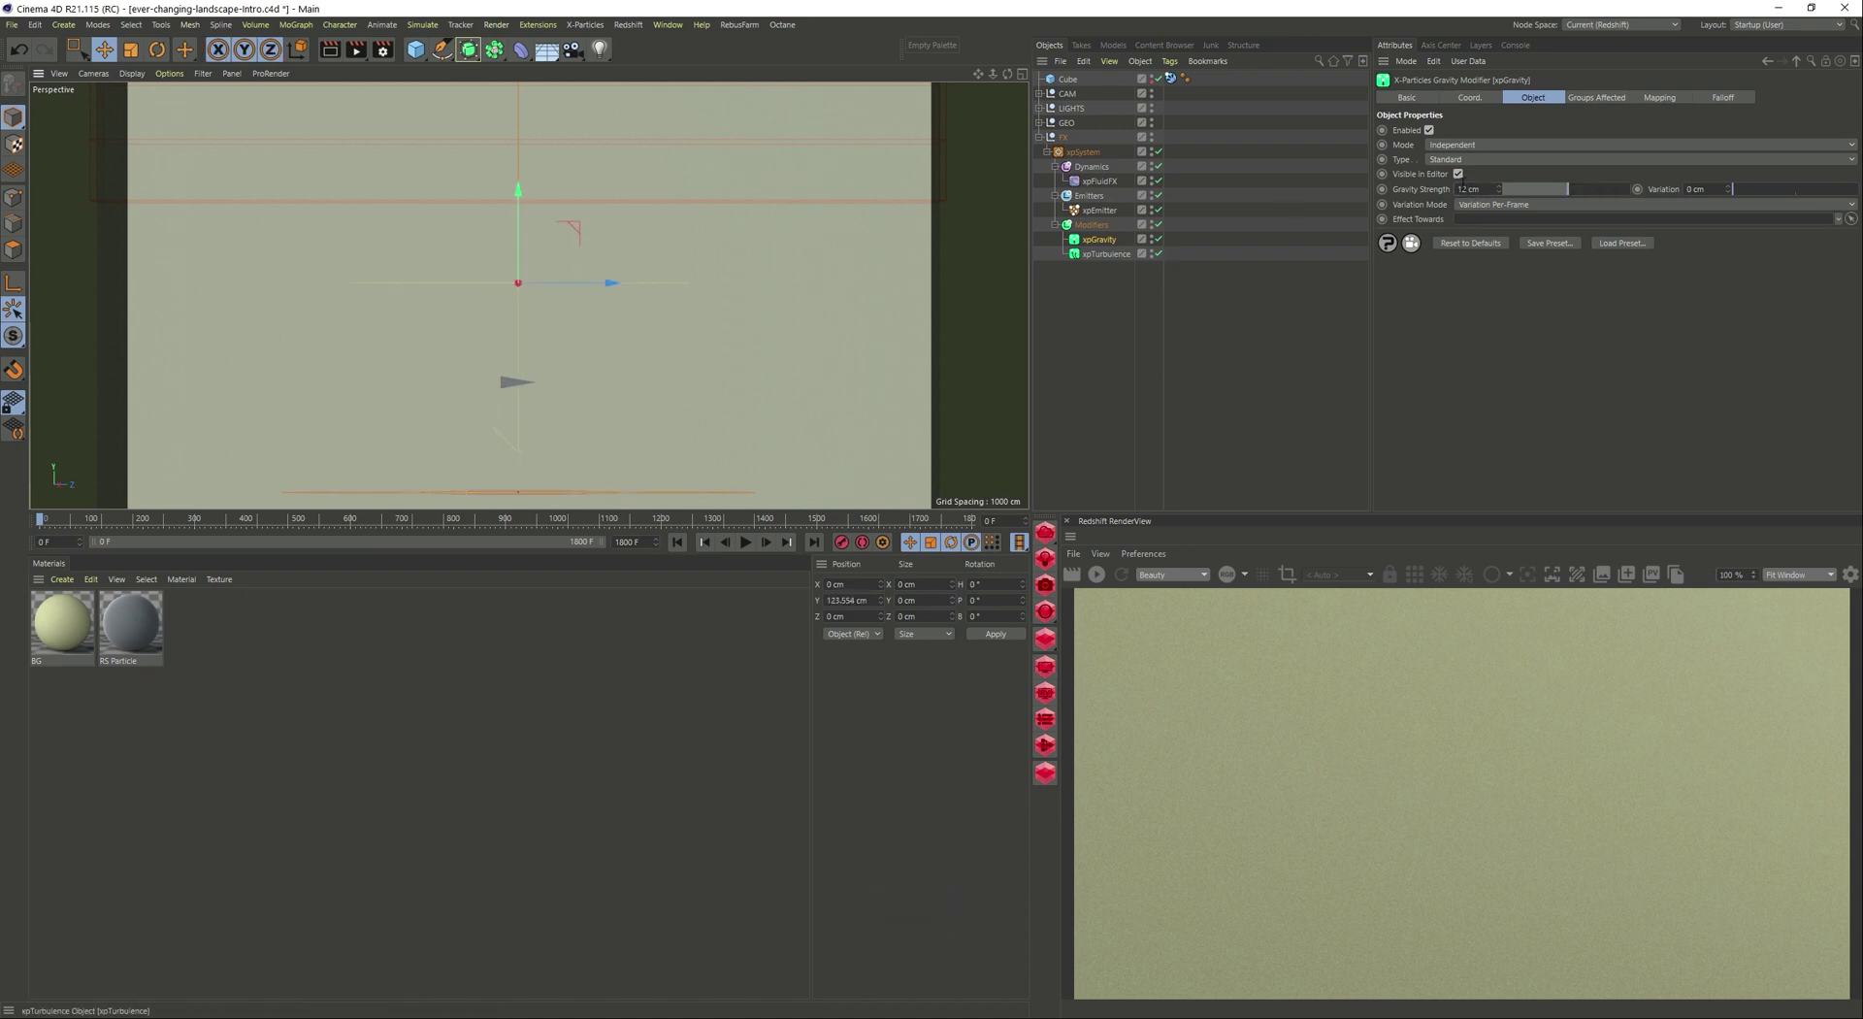
Keyframe xpGravity's pitch at 0° on the first frame and 720° on the last frame.
left_click(1465, 99)
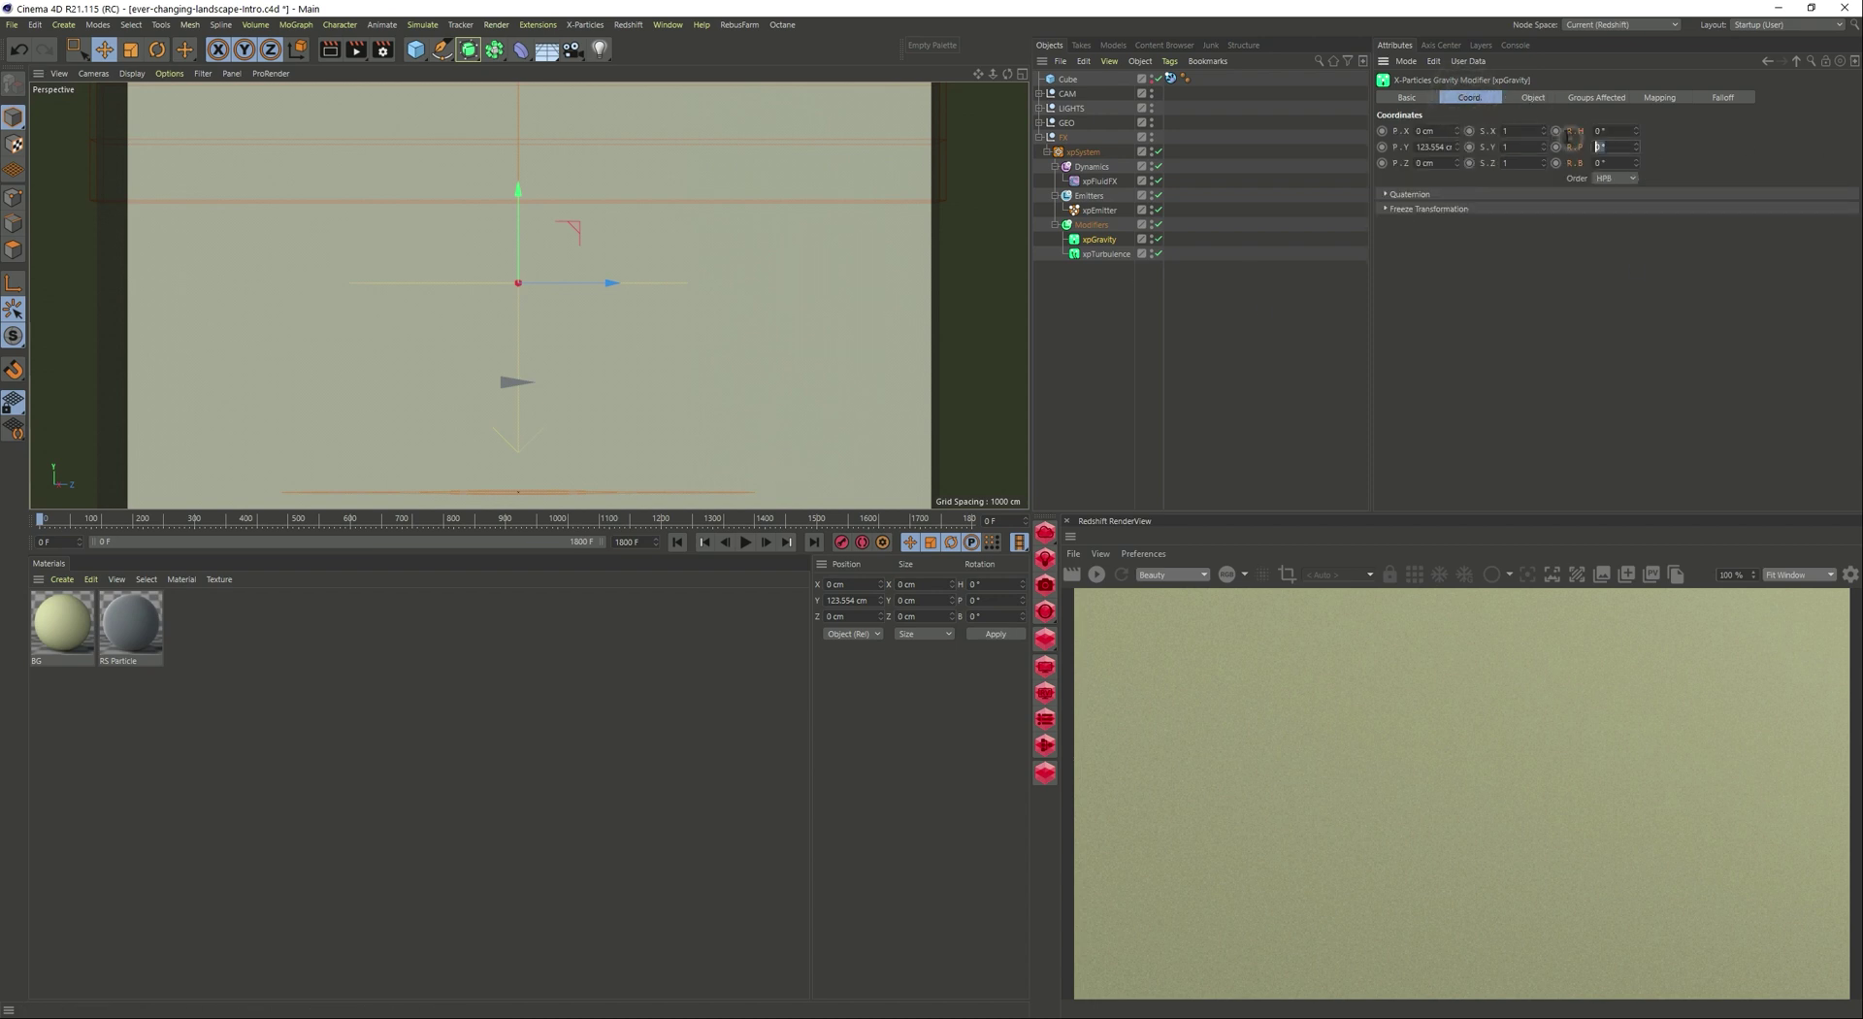
left_click(1555, 147, "ctrl")
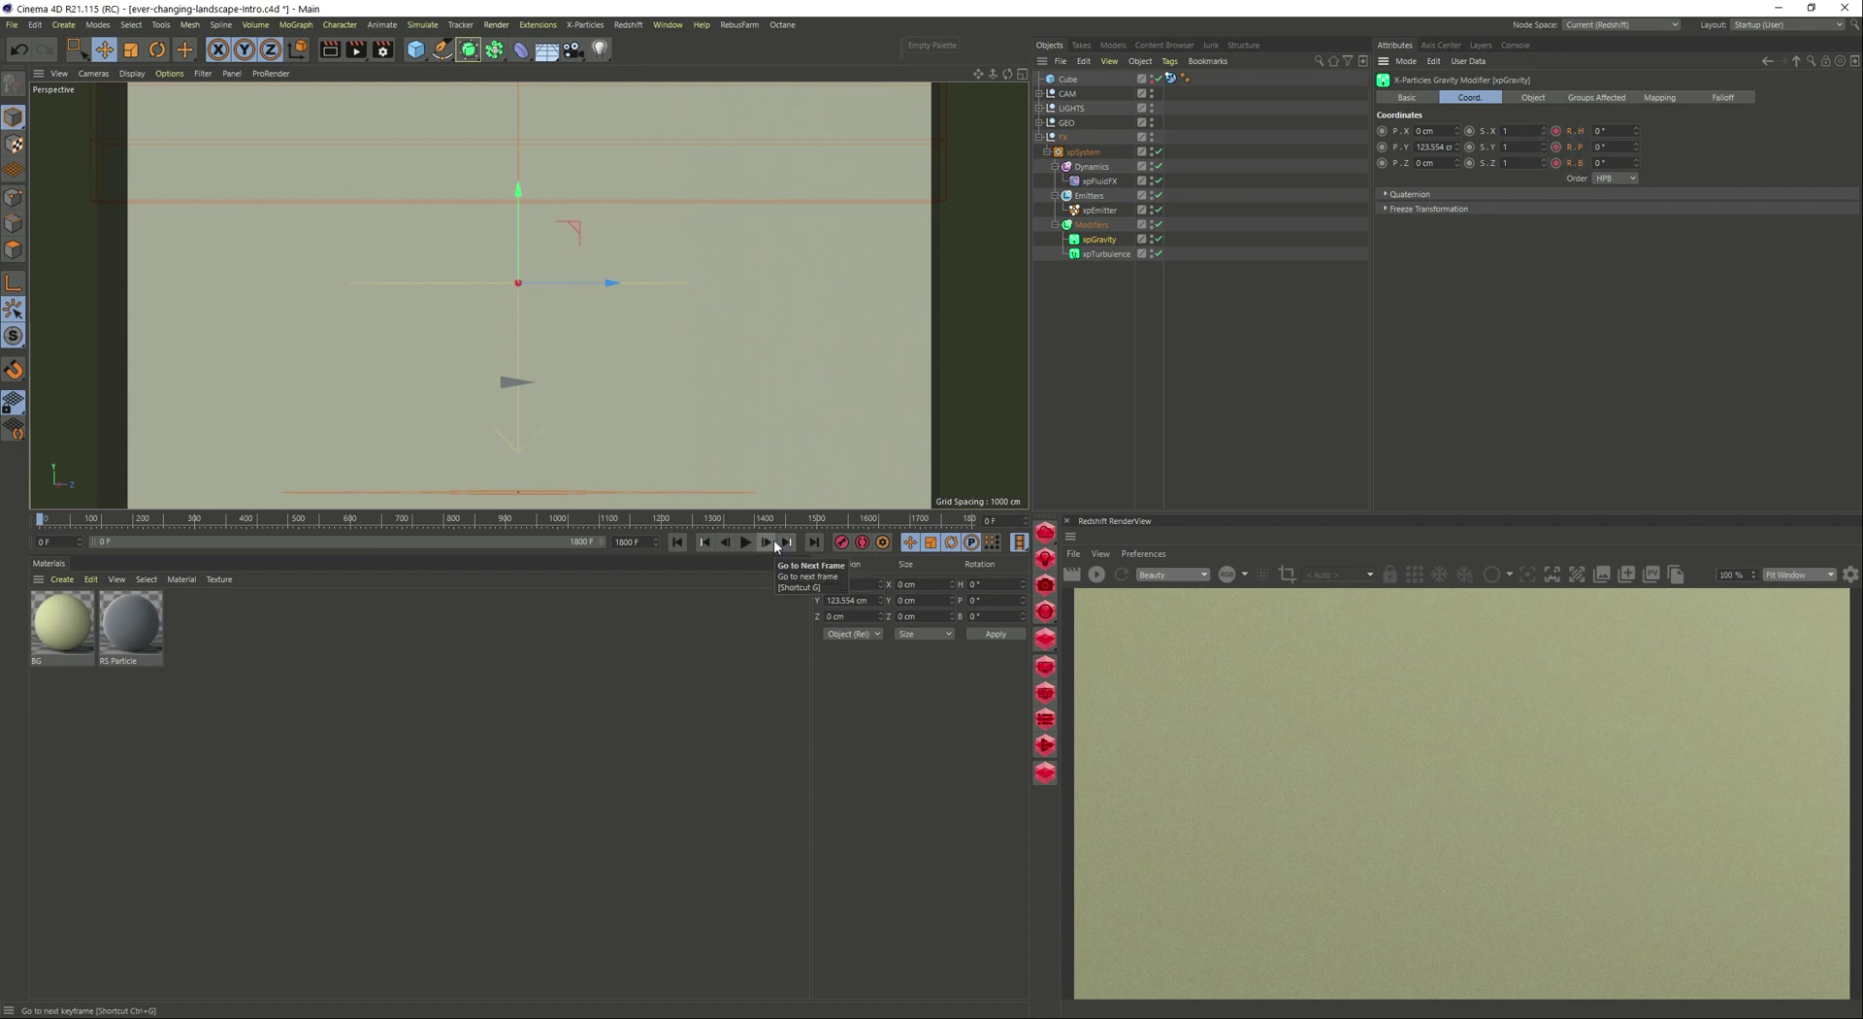
left_click(813, 542)
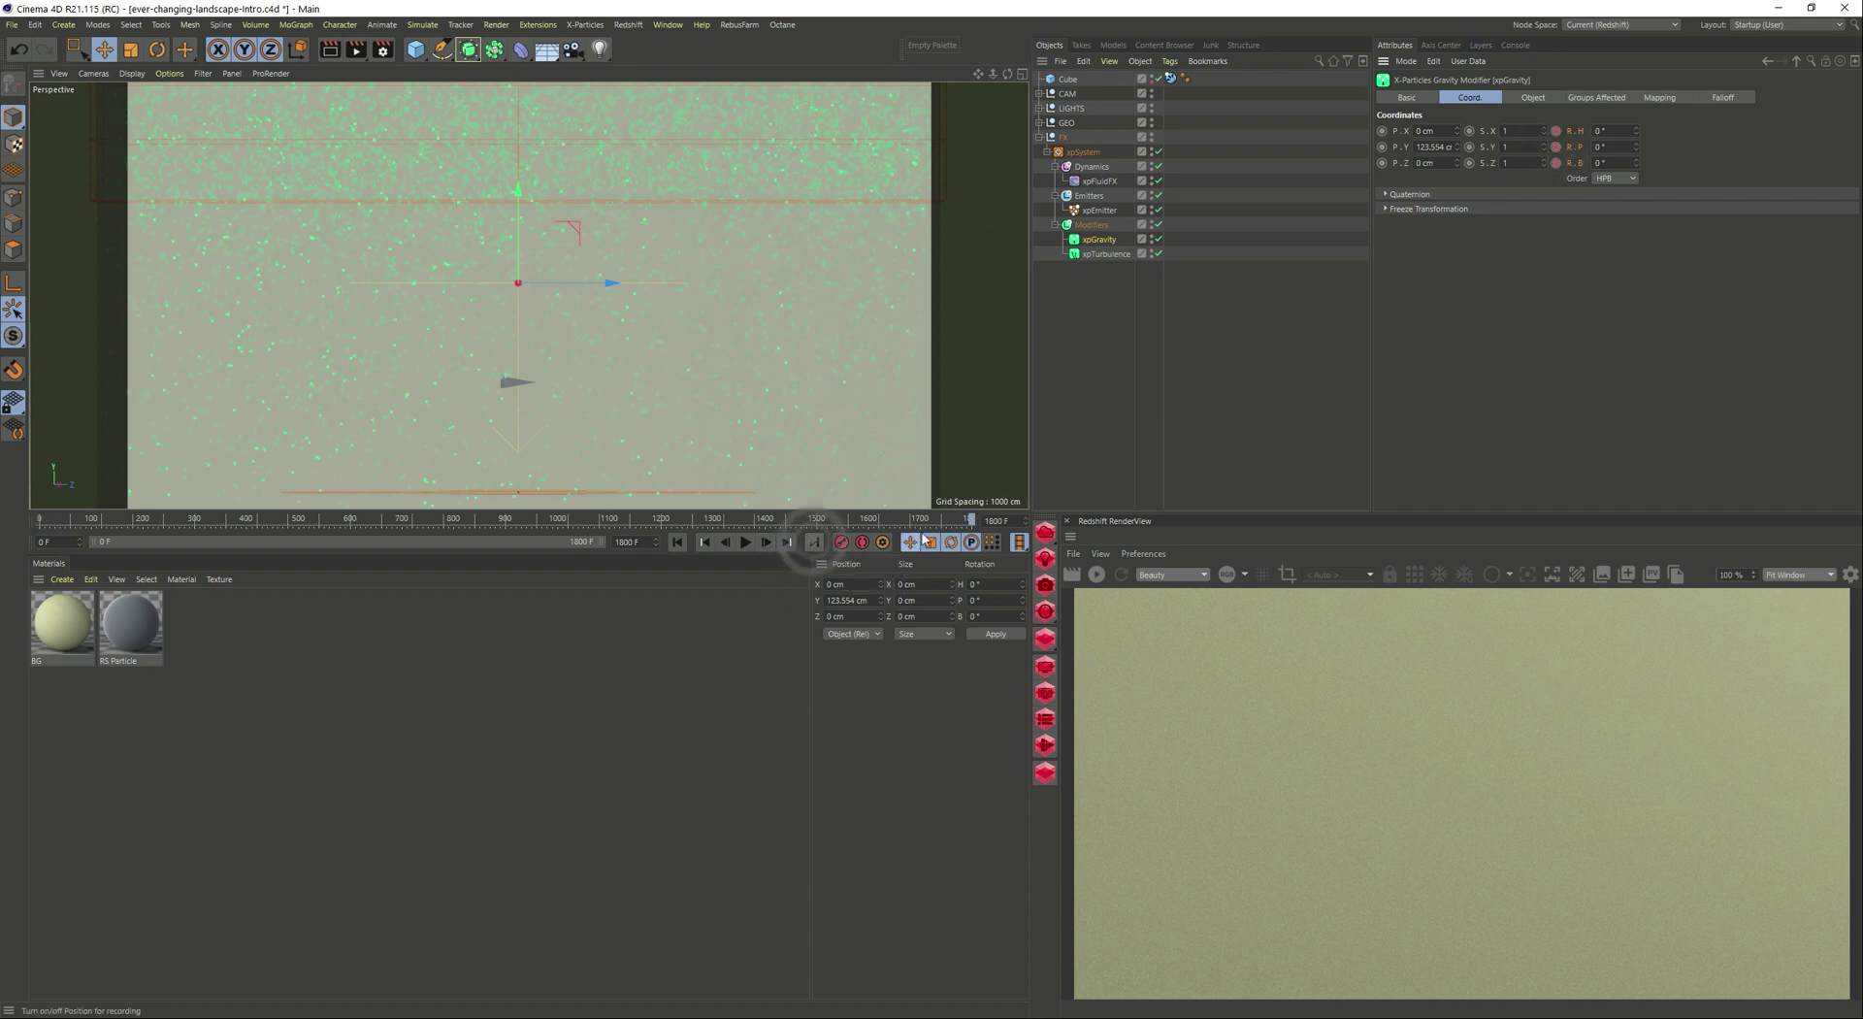
left_click(1615, 147)
type("720")
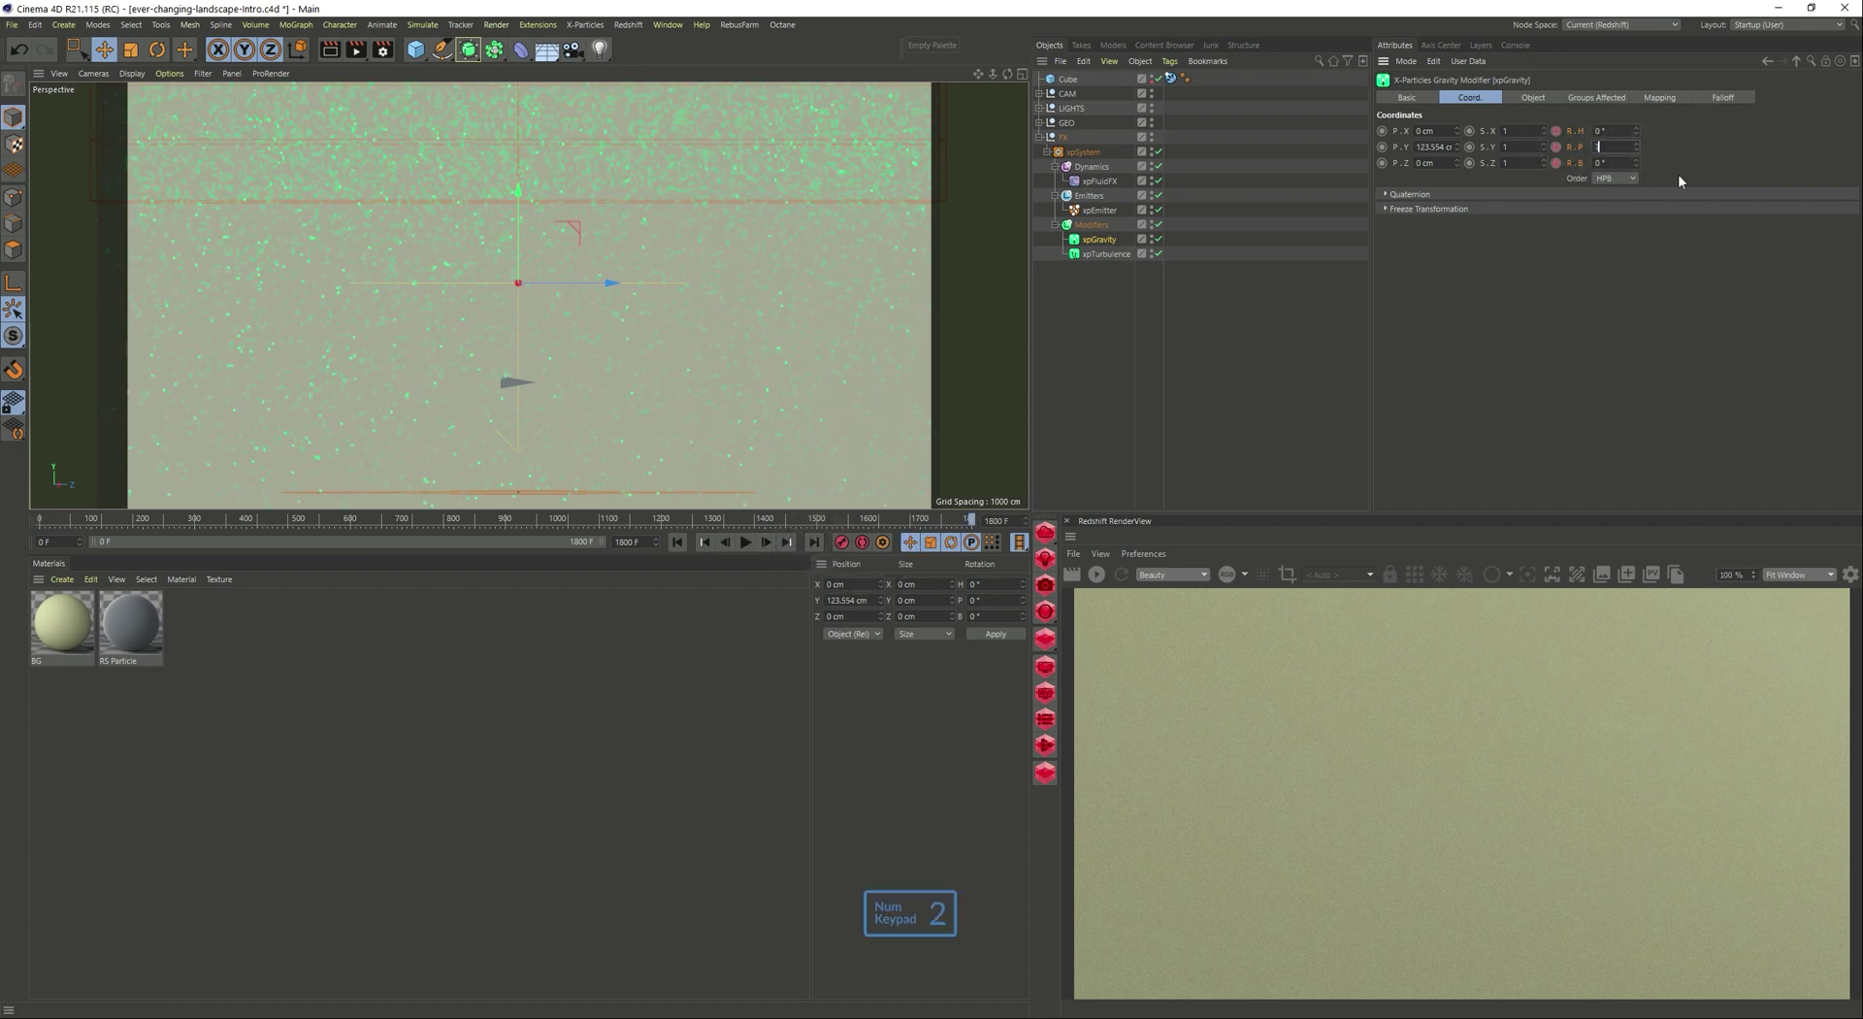
left_click(1556, 148)
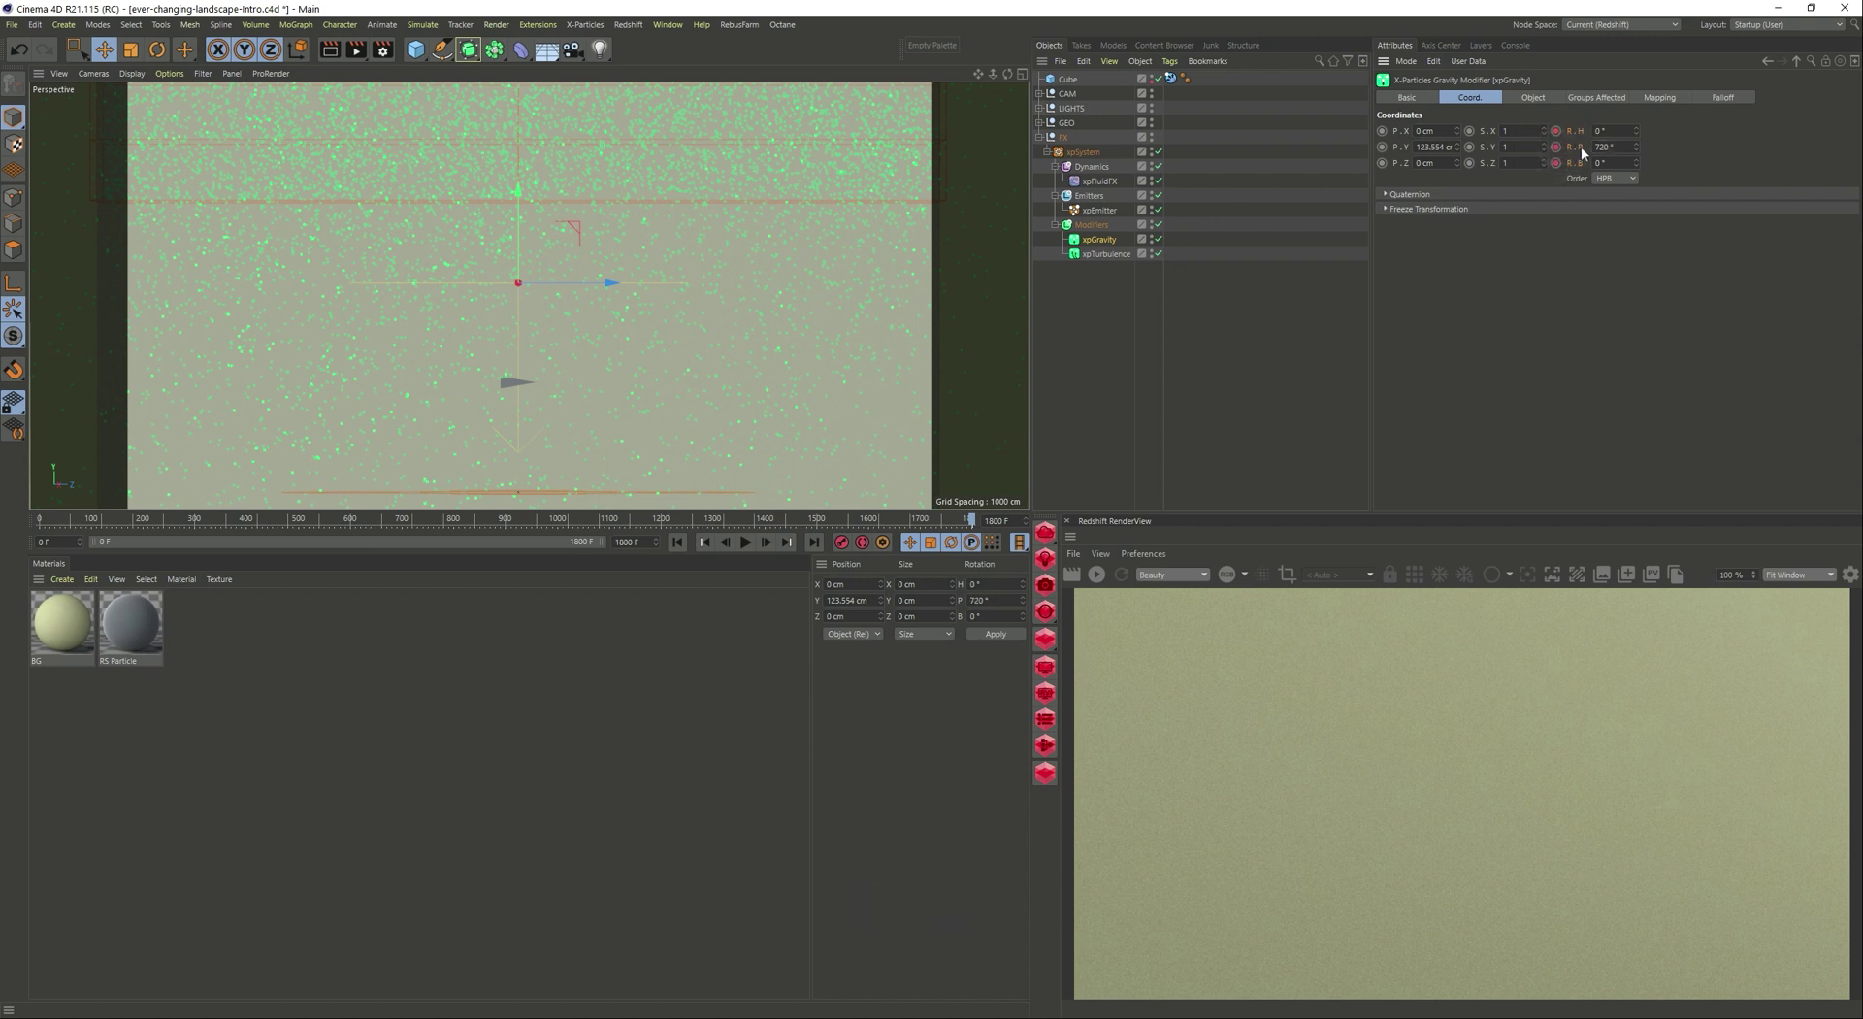
Make all of xpGravity's pitch rotation keys linear in the F-Curve editor.
right_click(1580, 147)
mouse_move(1632, 156)
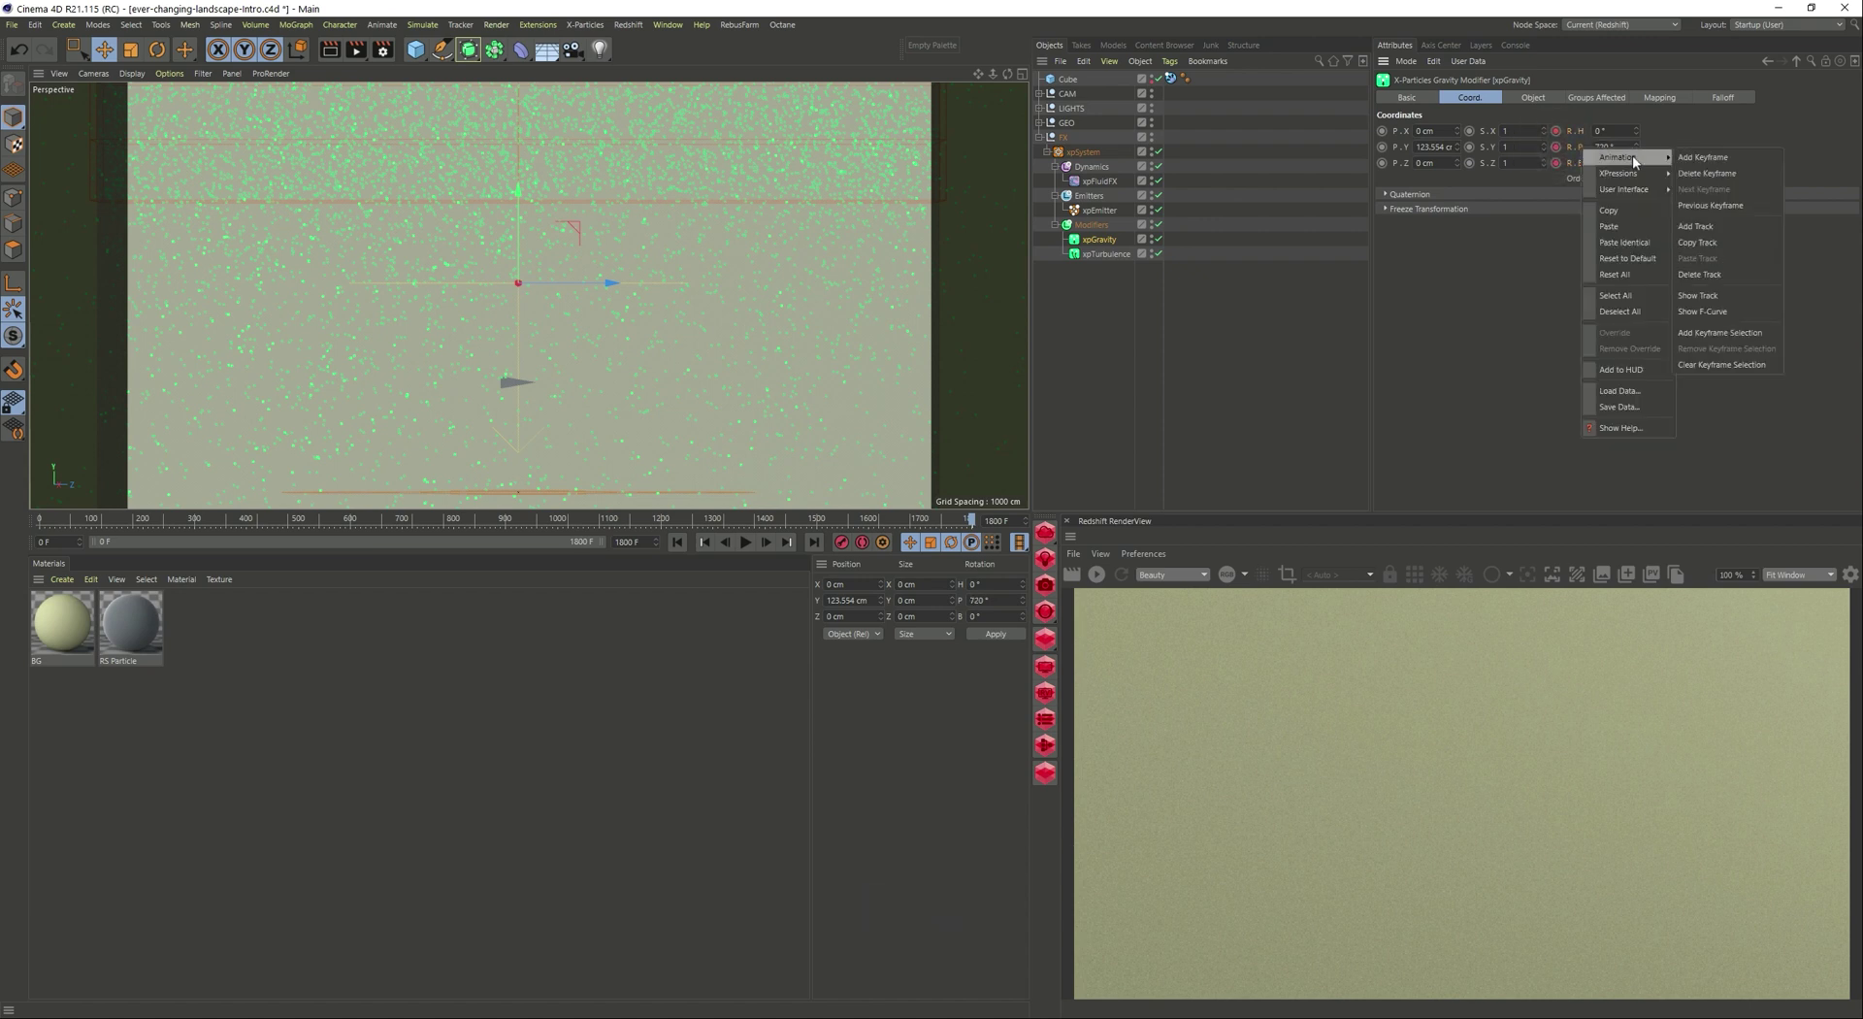
left_click(1717, 310)
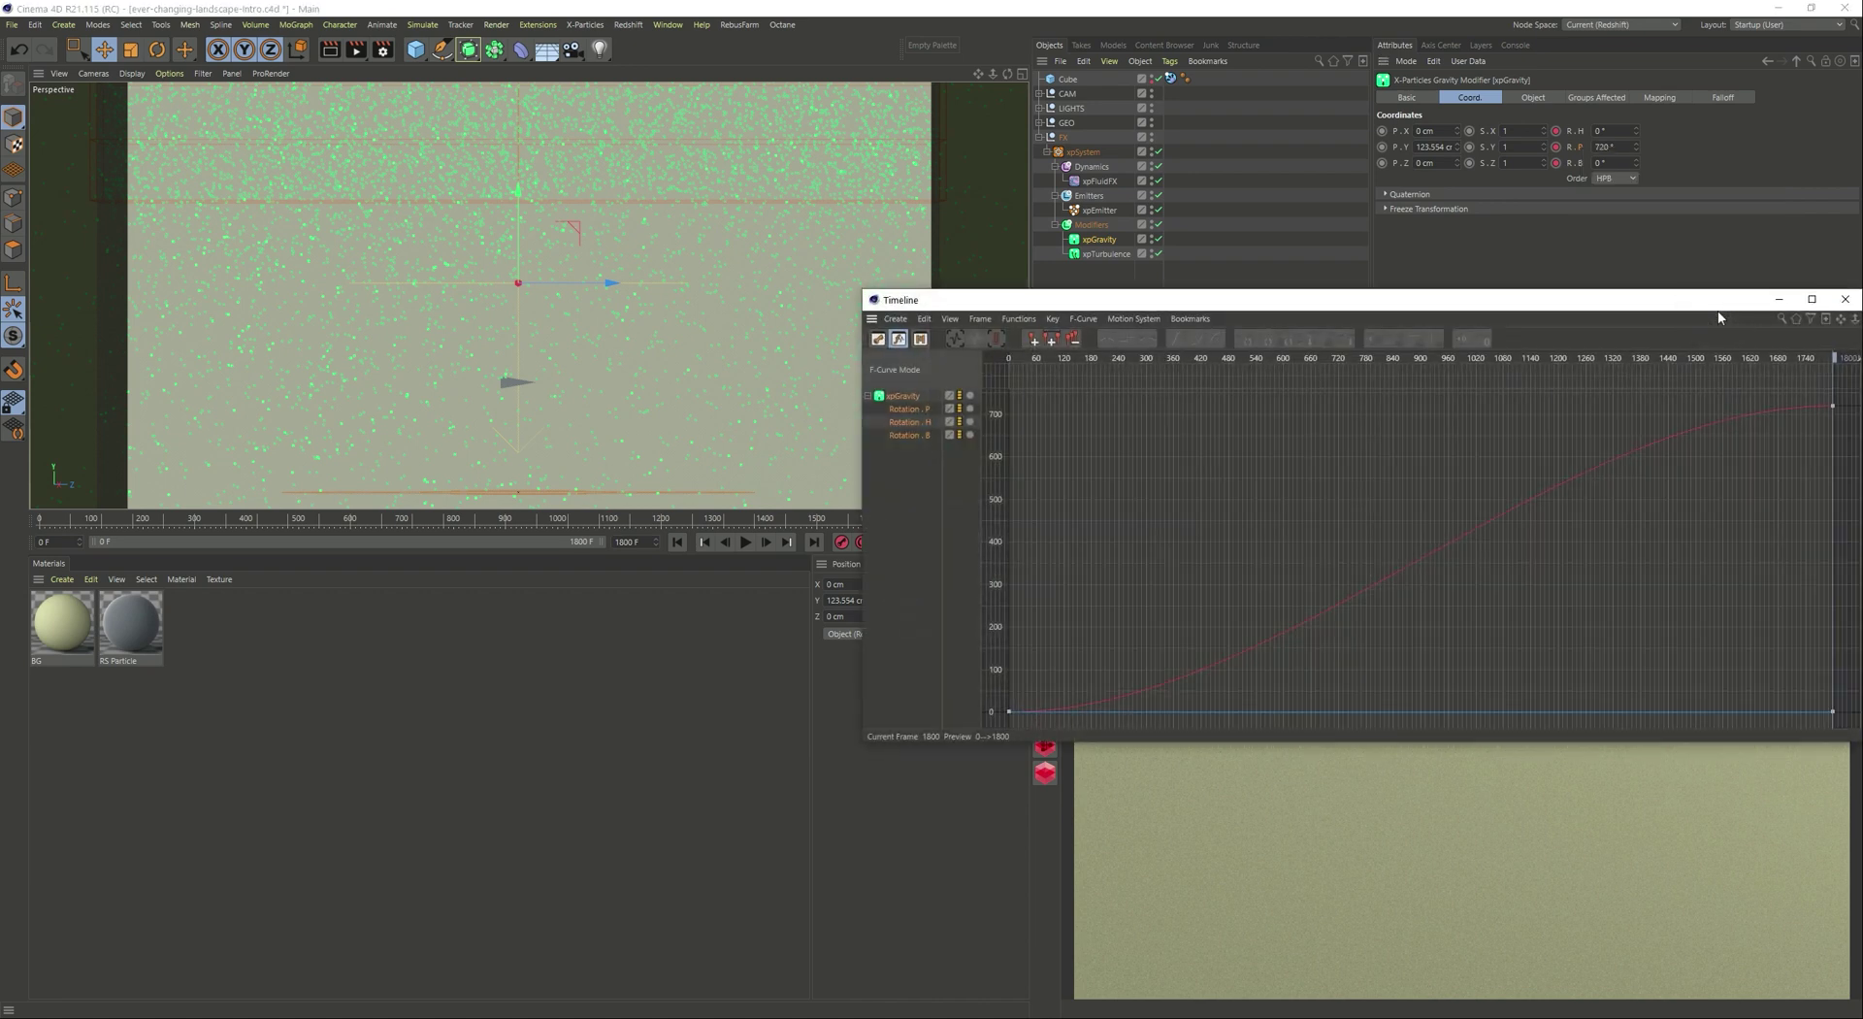
key("ctrl+a")
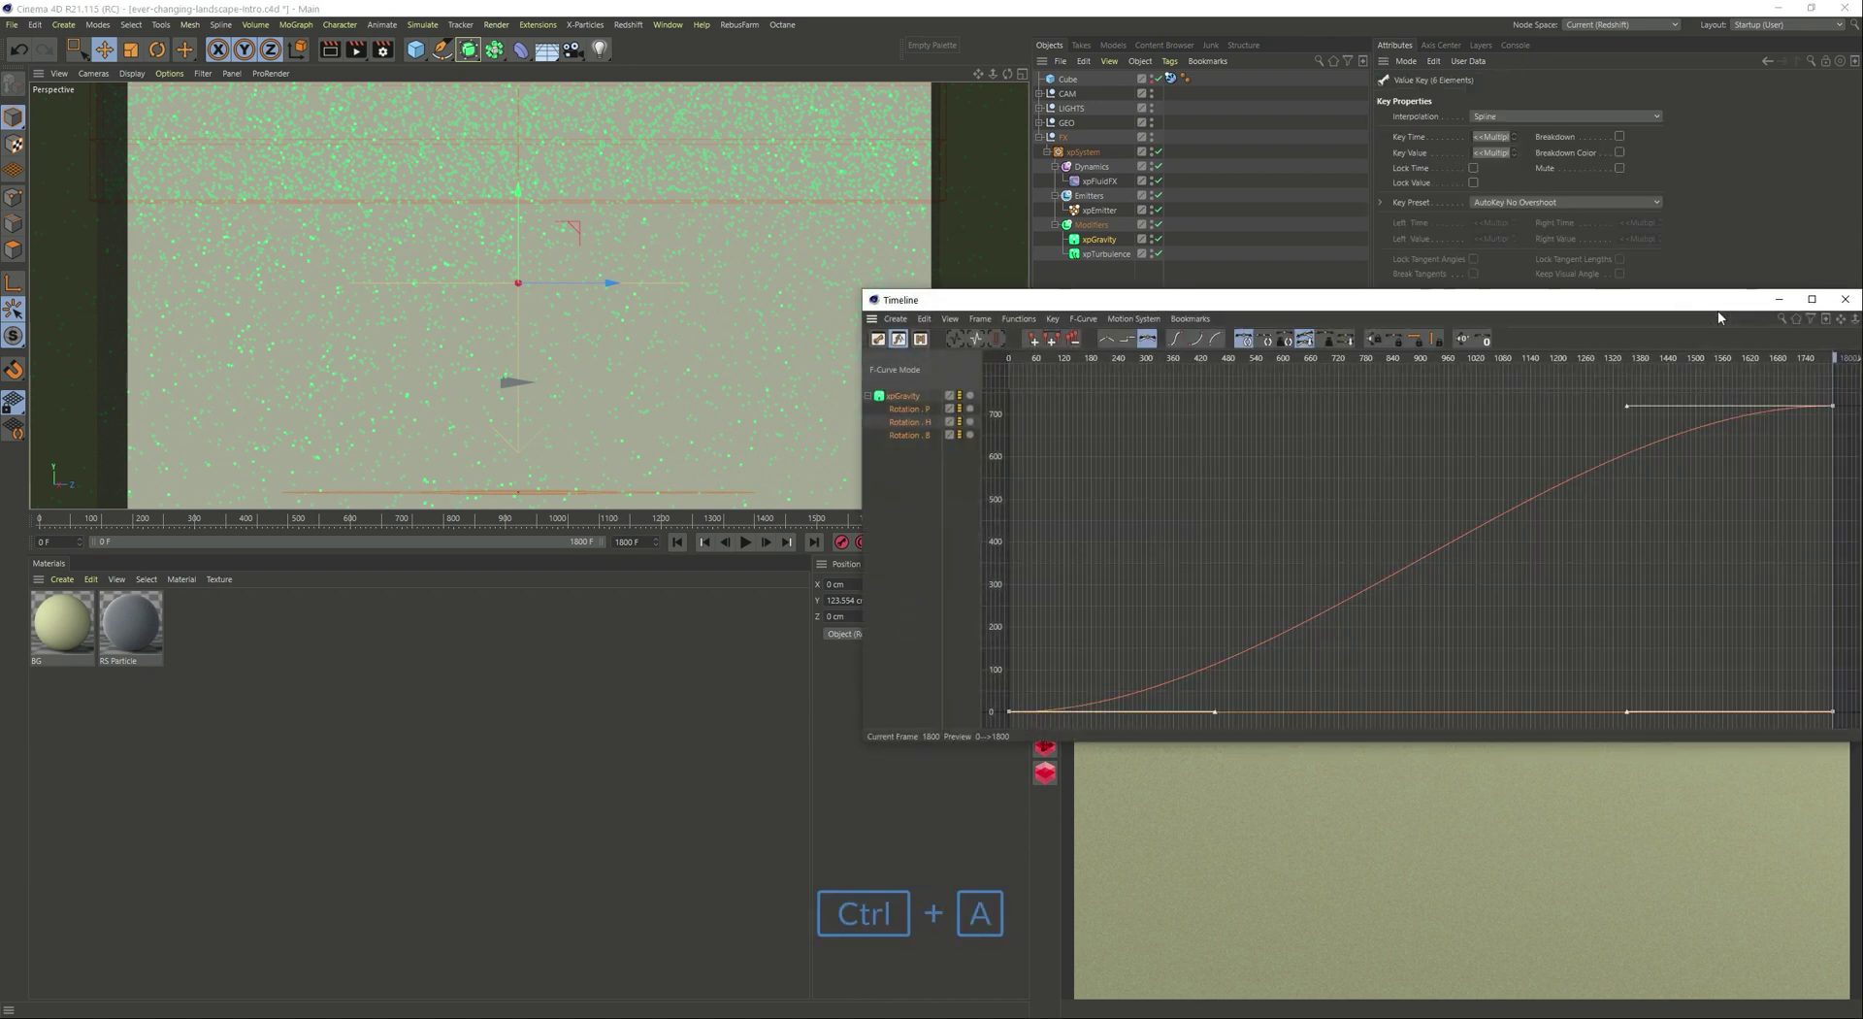
left_click(1112, 341)
left_click(1844, 298)
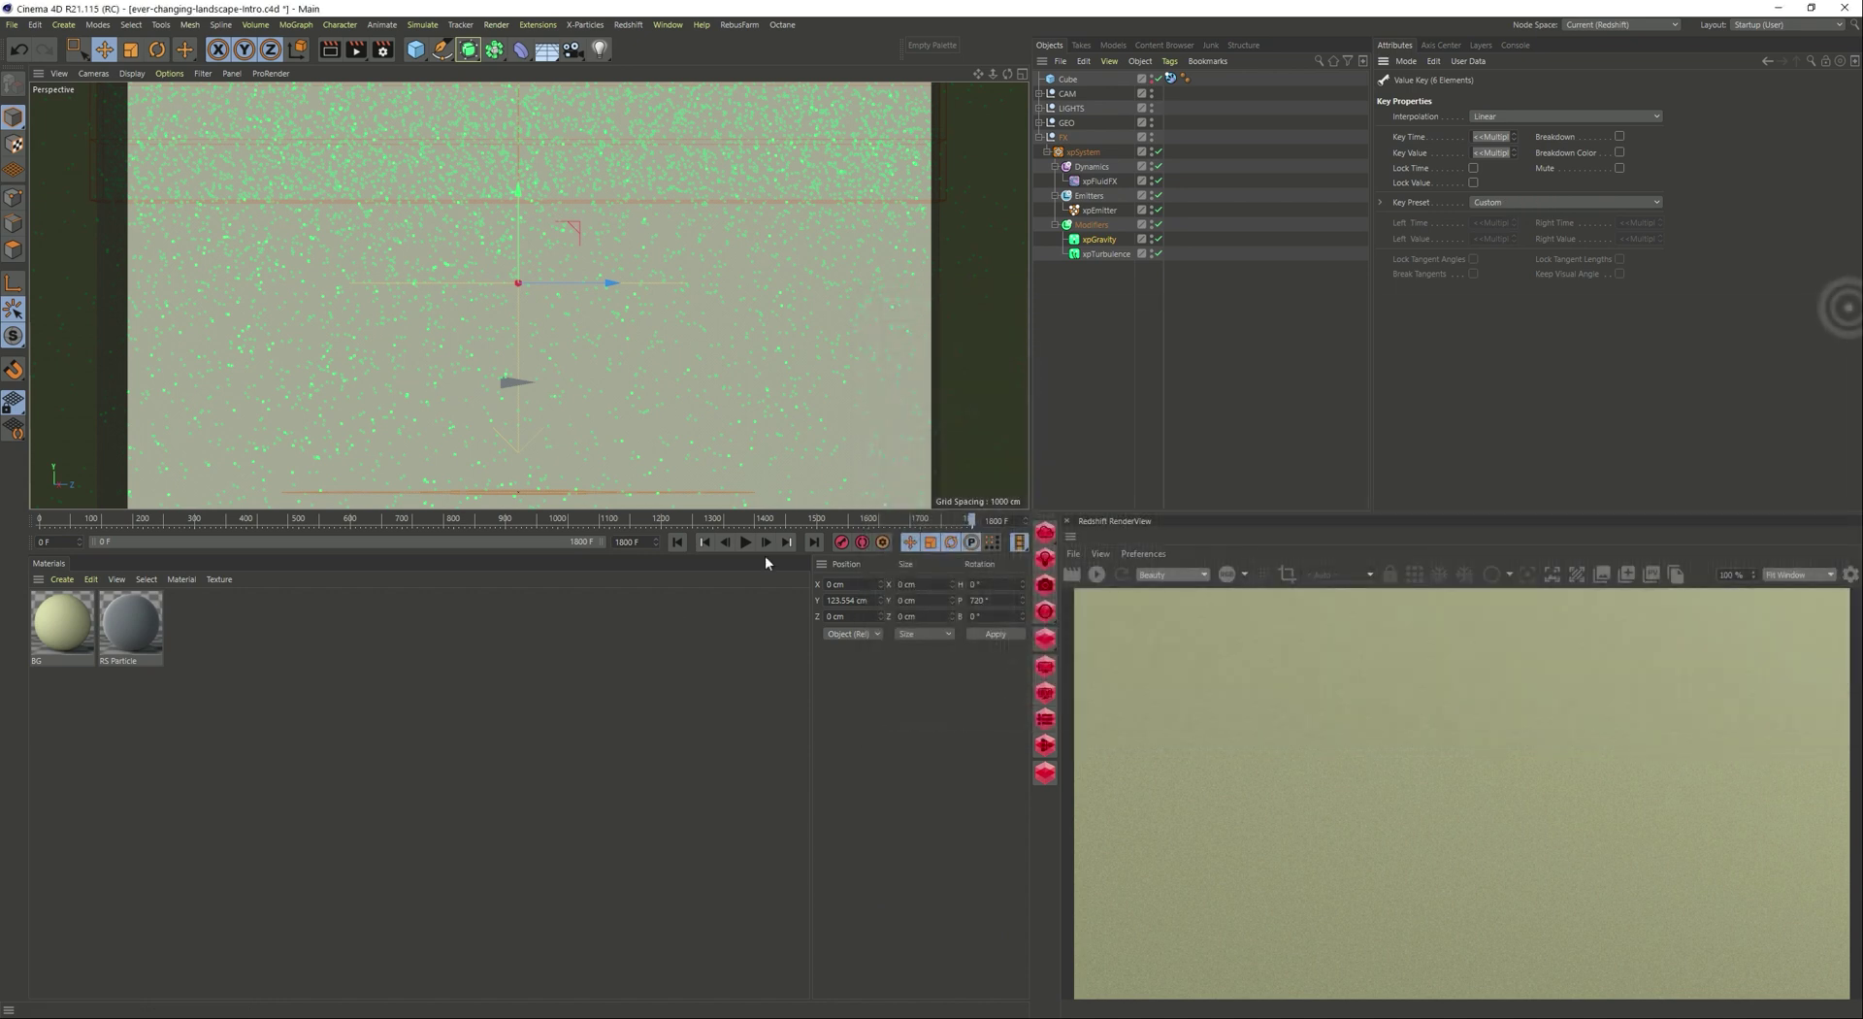
Toggle xpEmitter off and back on, then play the simulation and stop at frame 313.
left_click(681, 544)
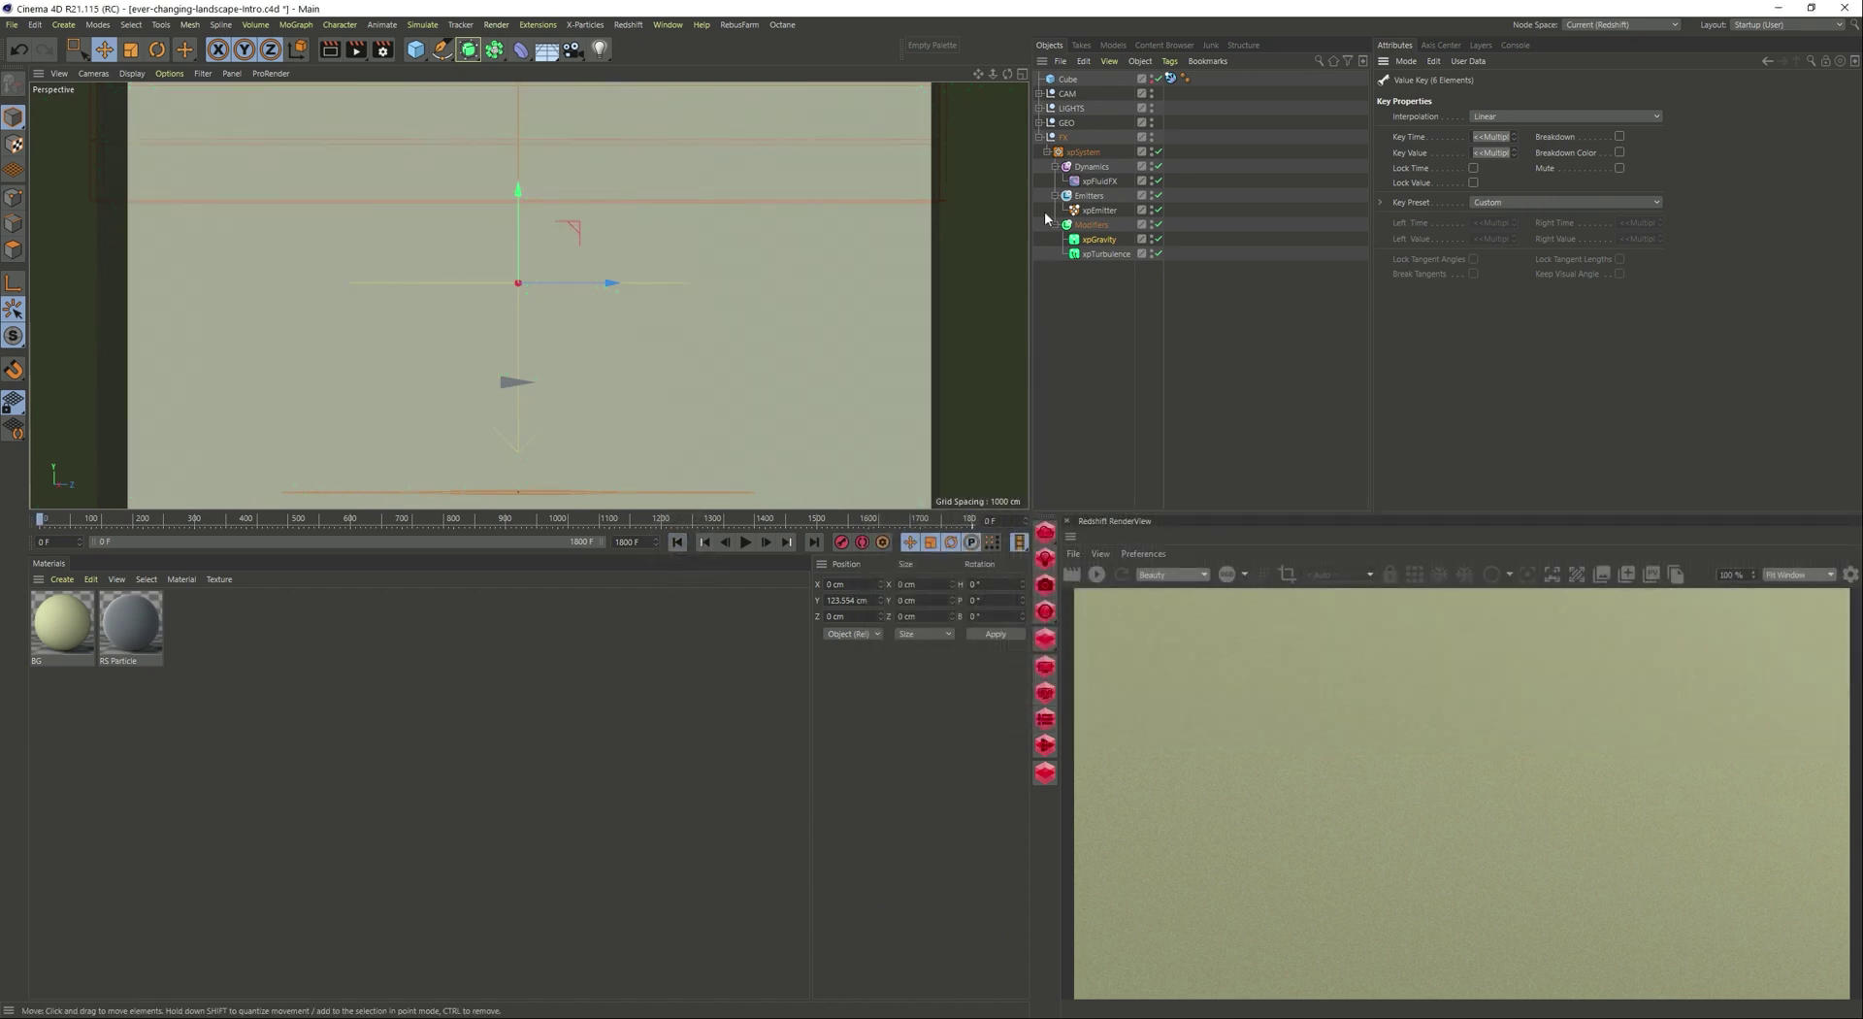
left_click(1158, 209)
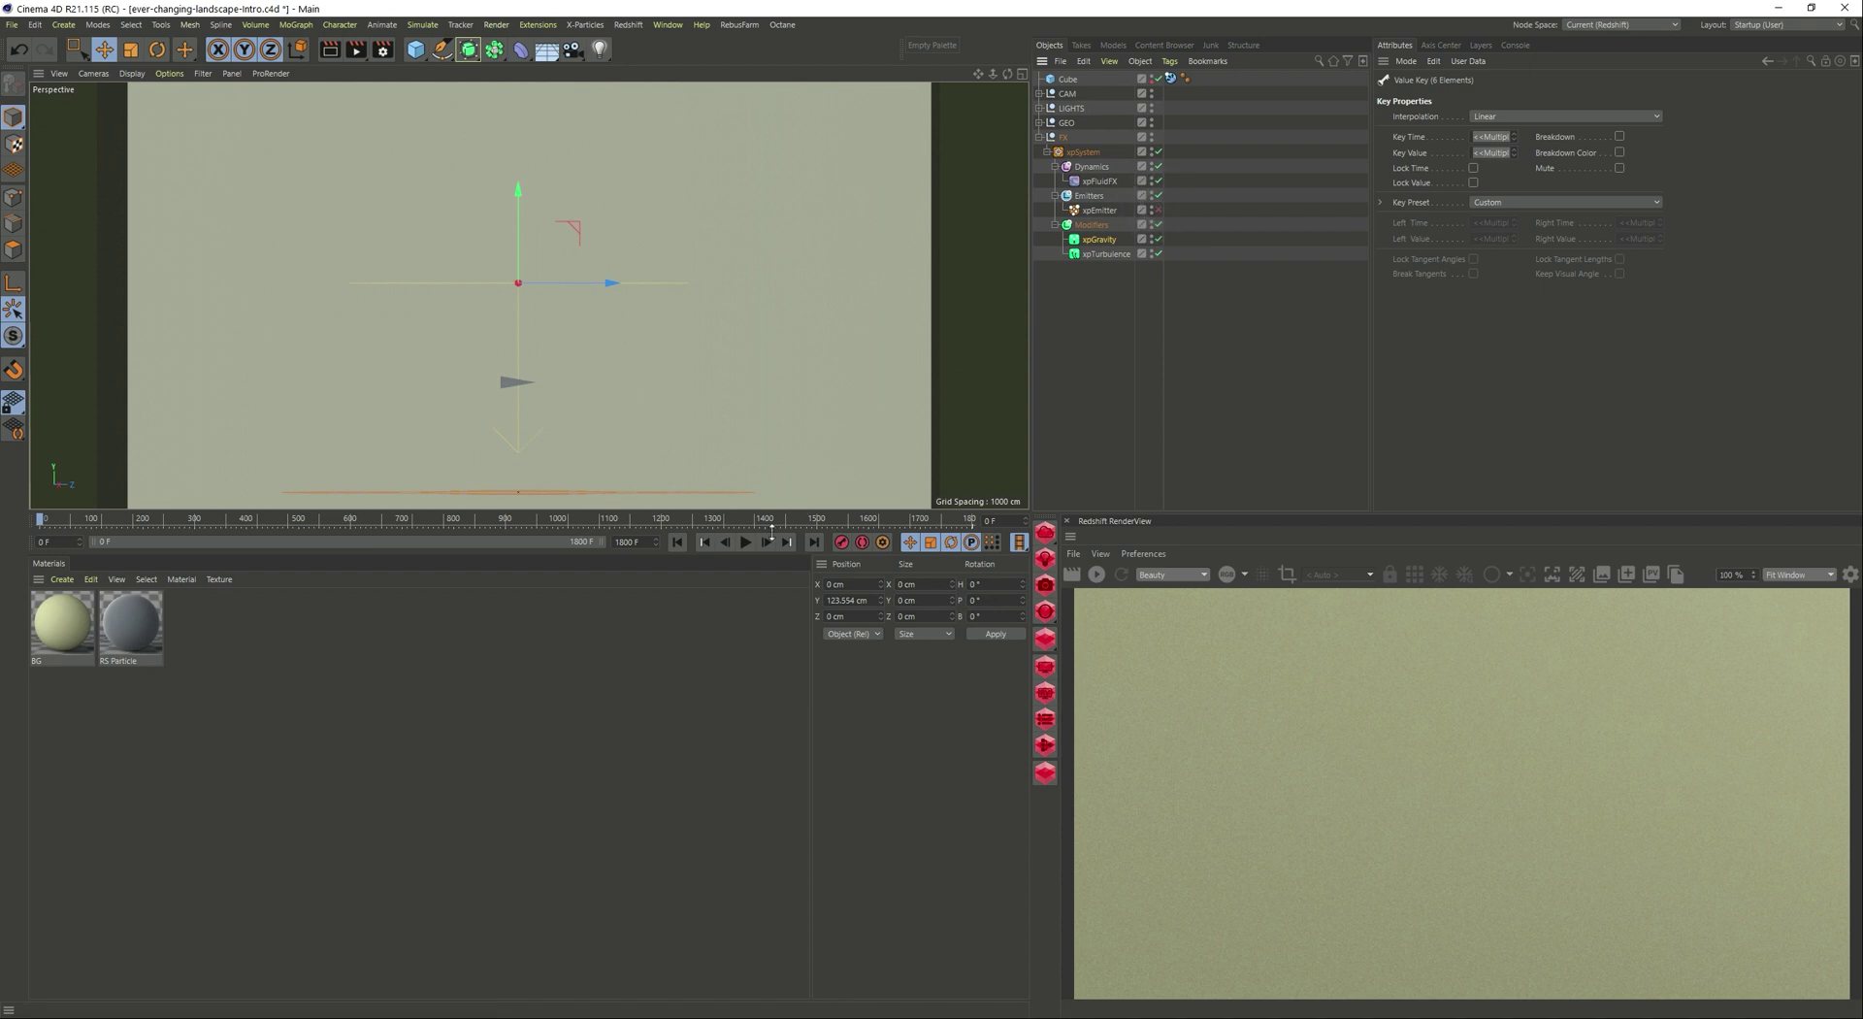
left_click(745, 542)
left_click(745, 542)
left_click(677, 541)
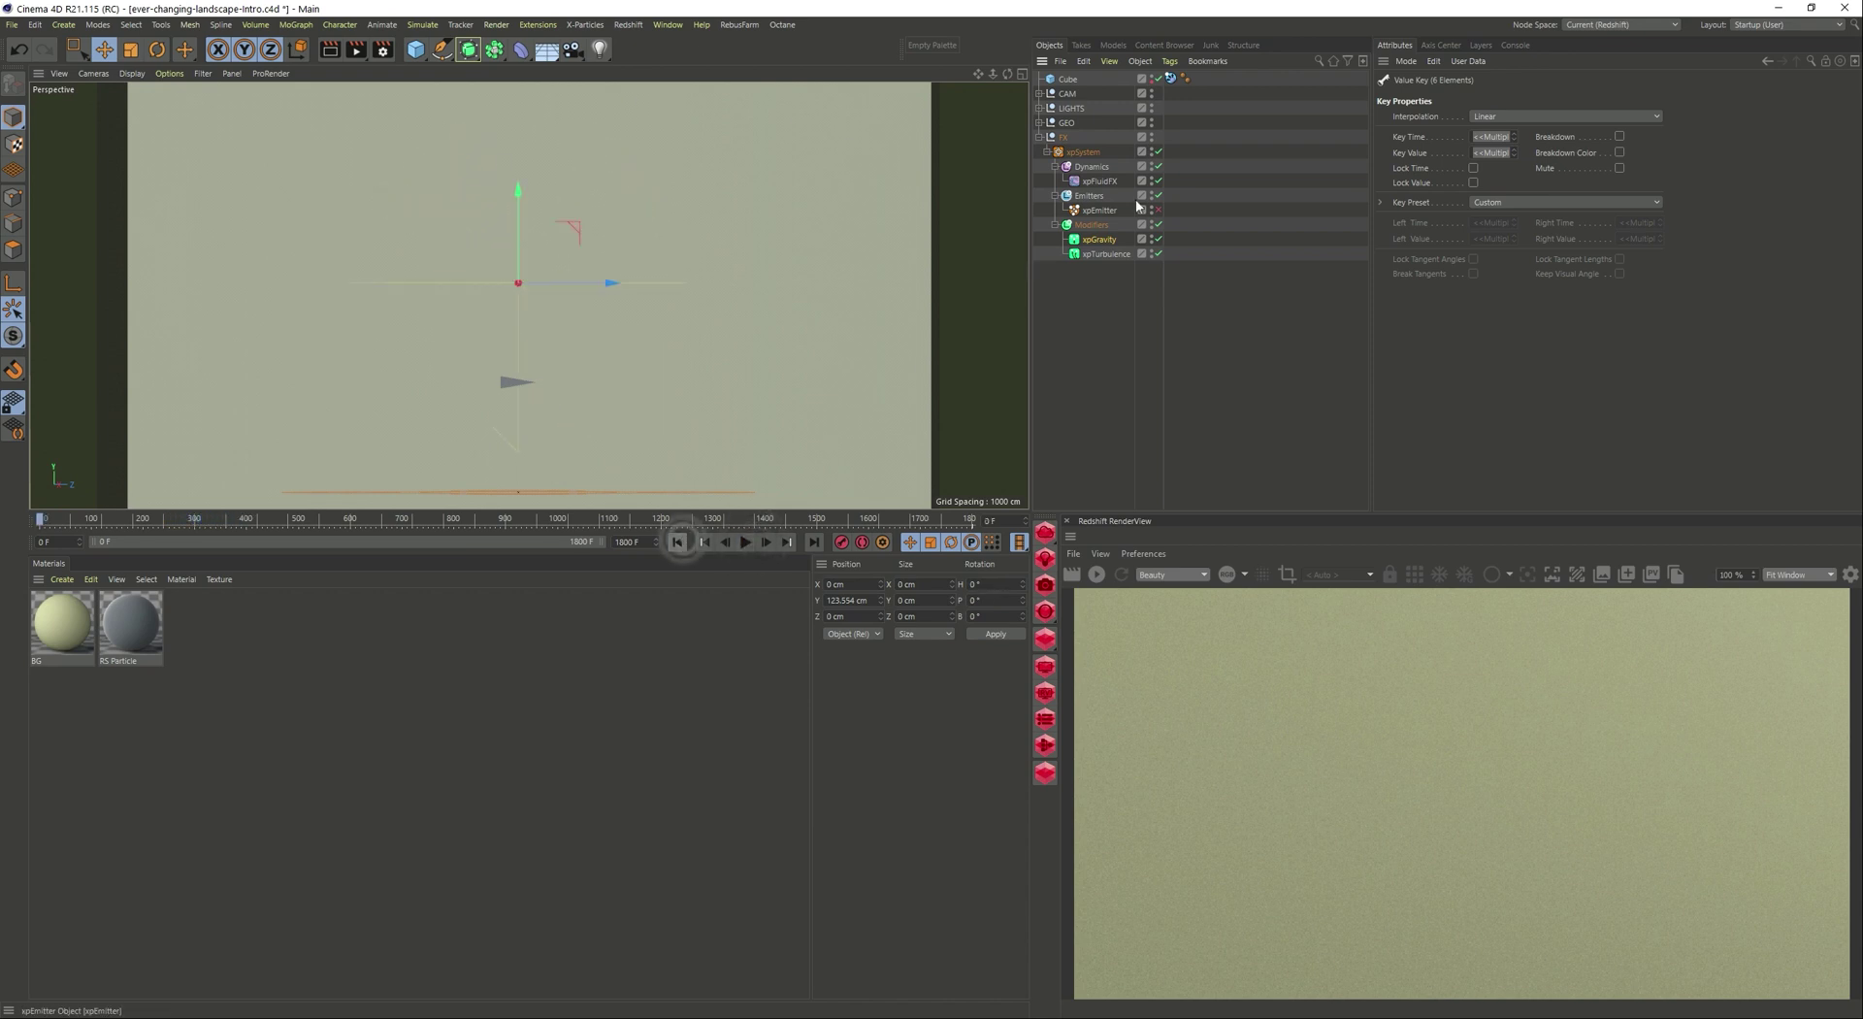
left_click(745, 541)
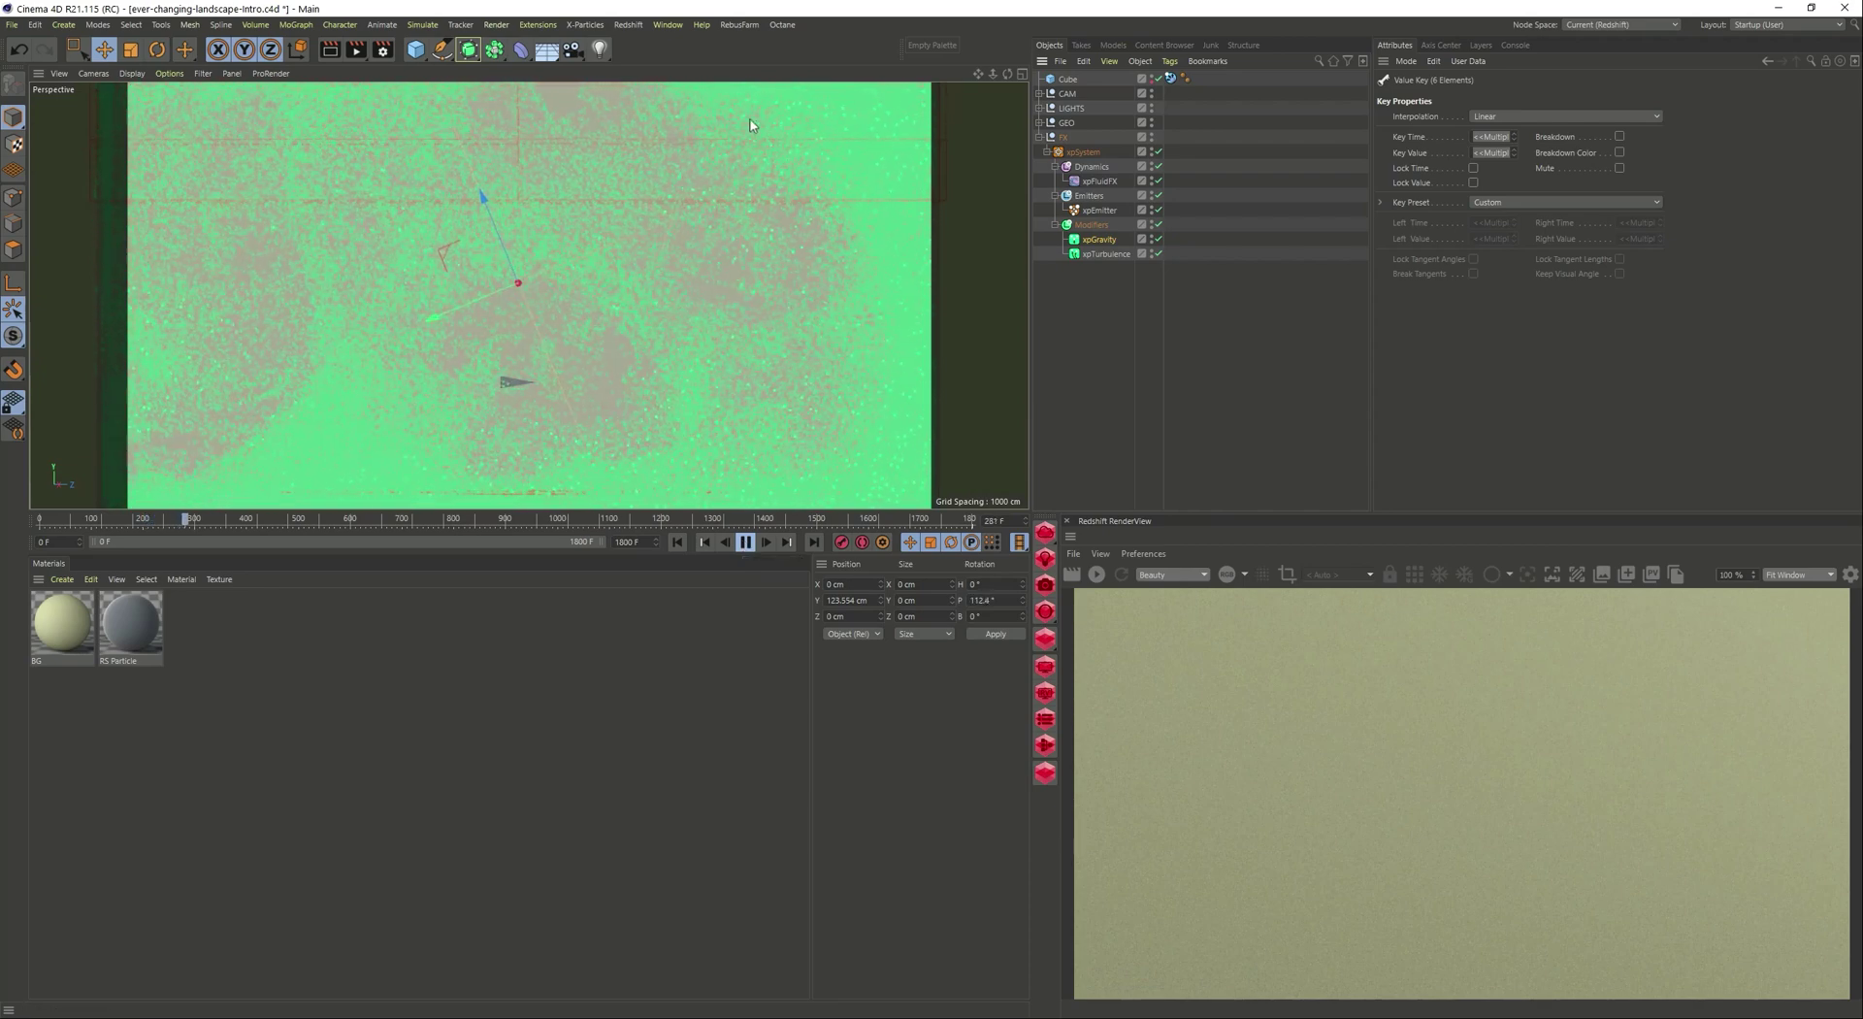
left_click(744, 544)
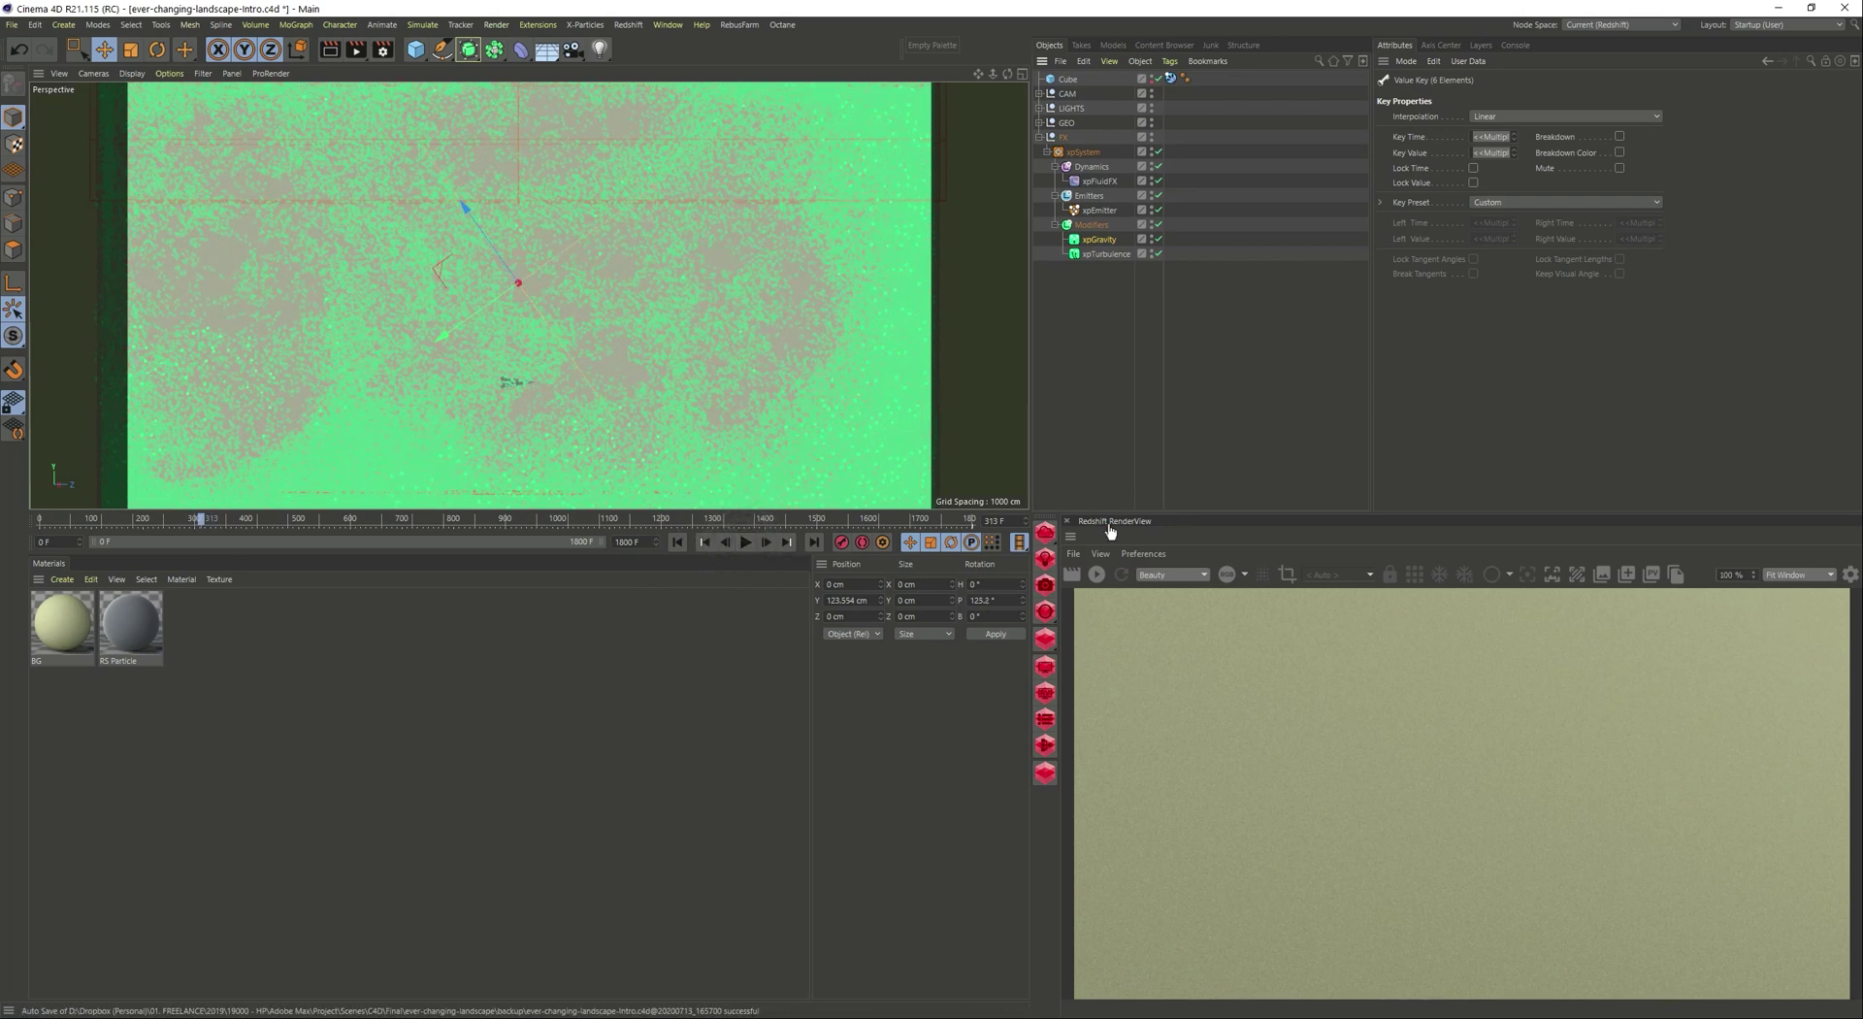
Add a Redshift Object tag to xpEmitter with particle Mode set to Custom Objects.
left_click(1098, 573)
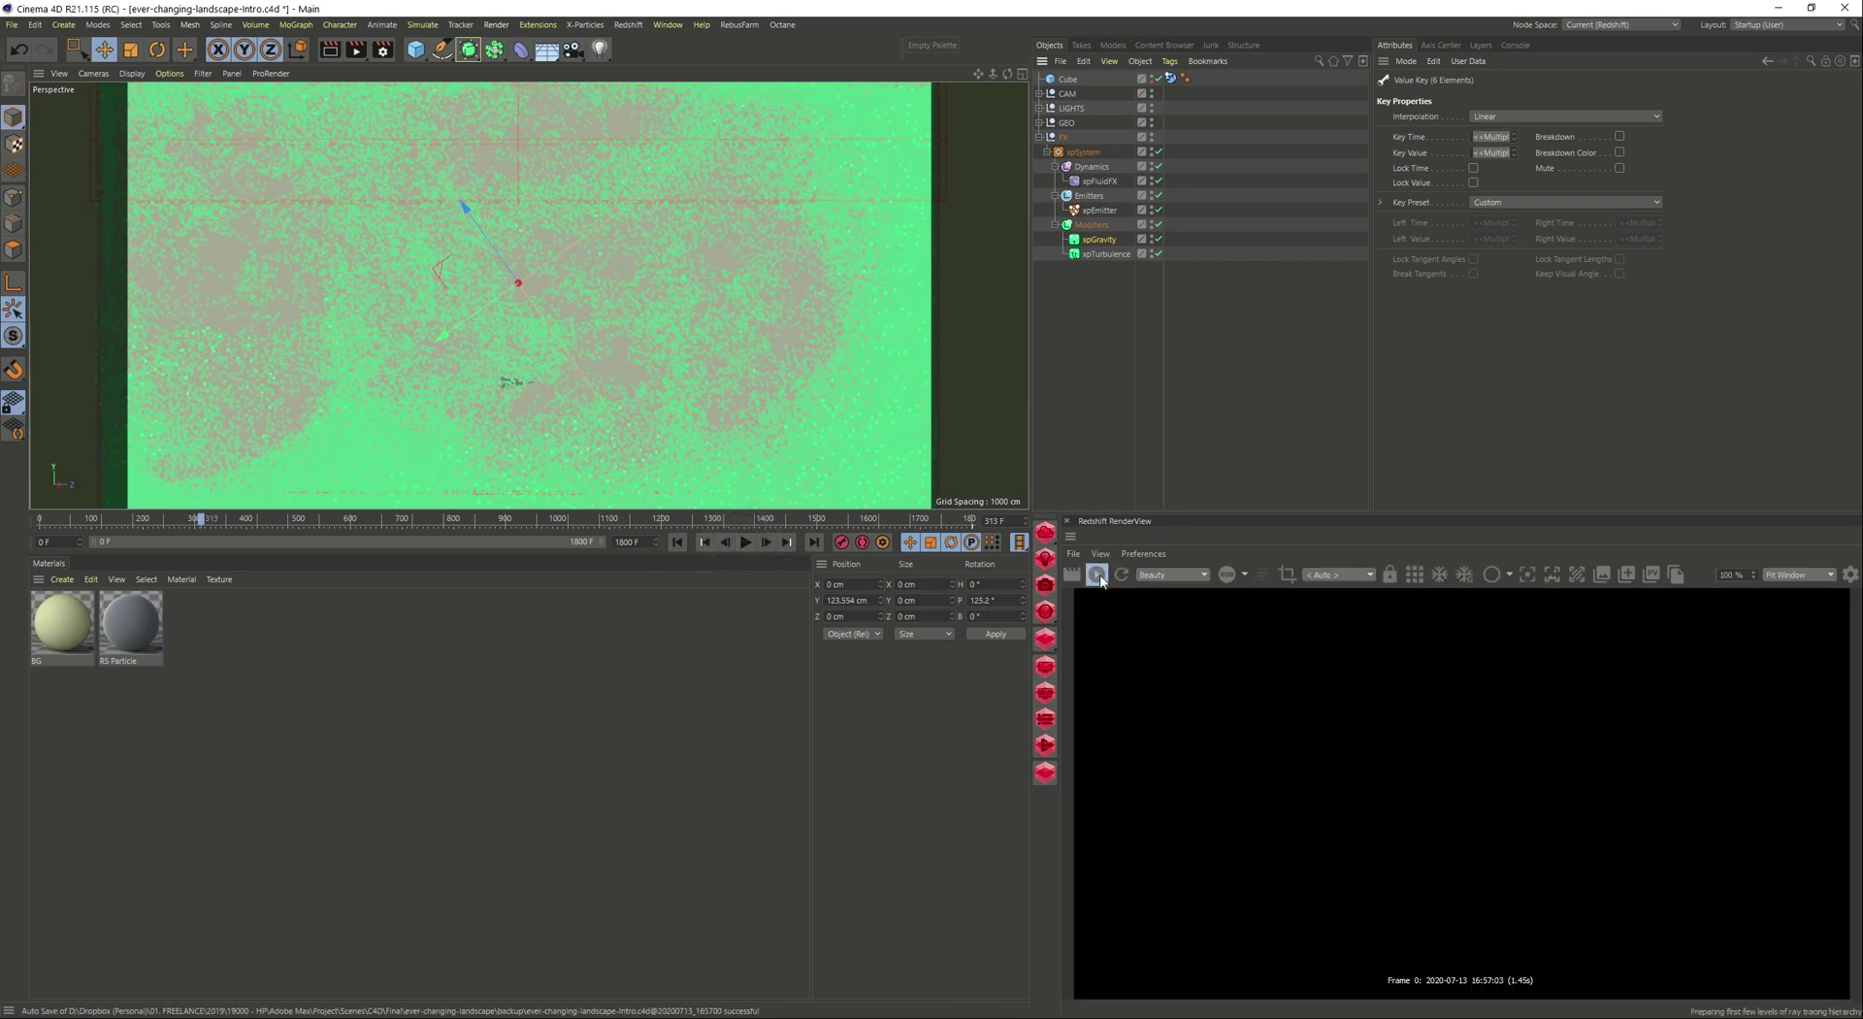
left_click(1121, 575)
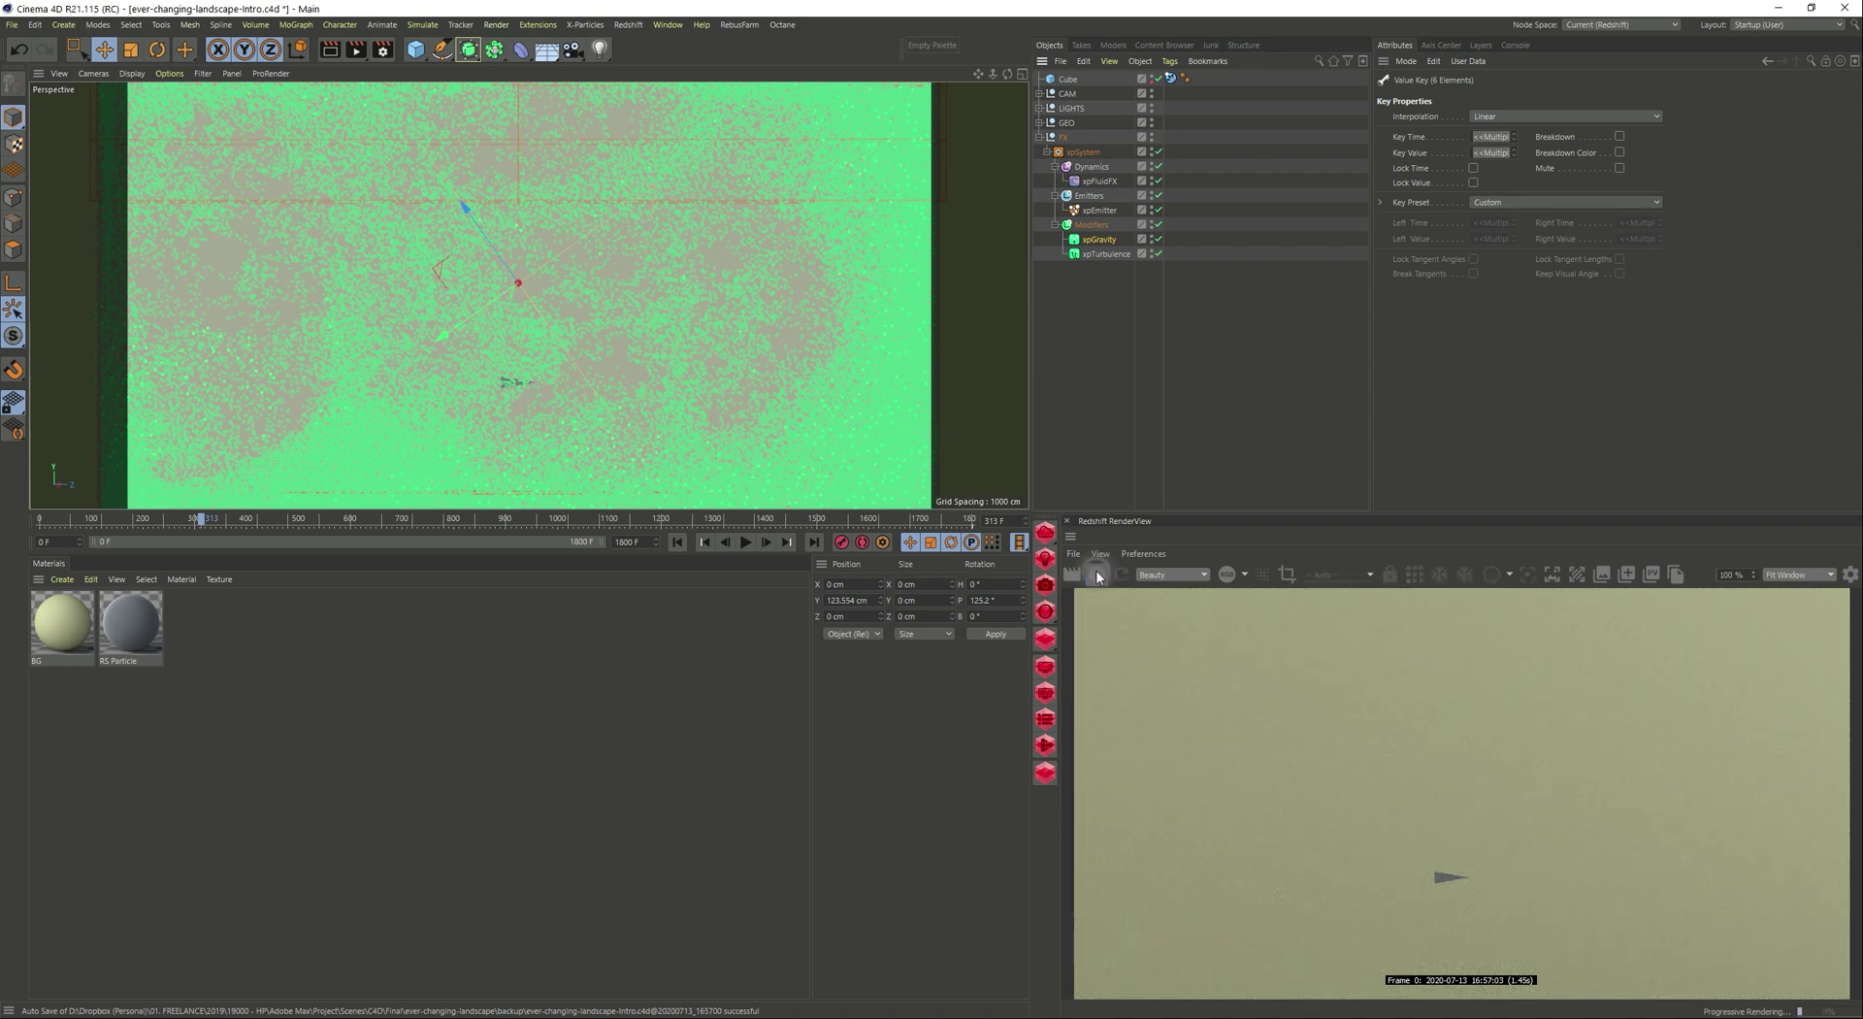
right_click(1102, 213)
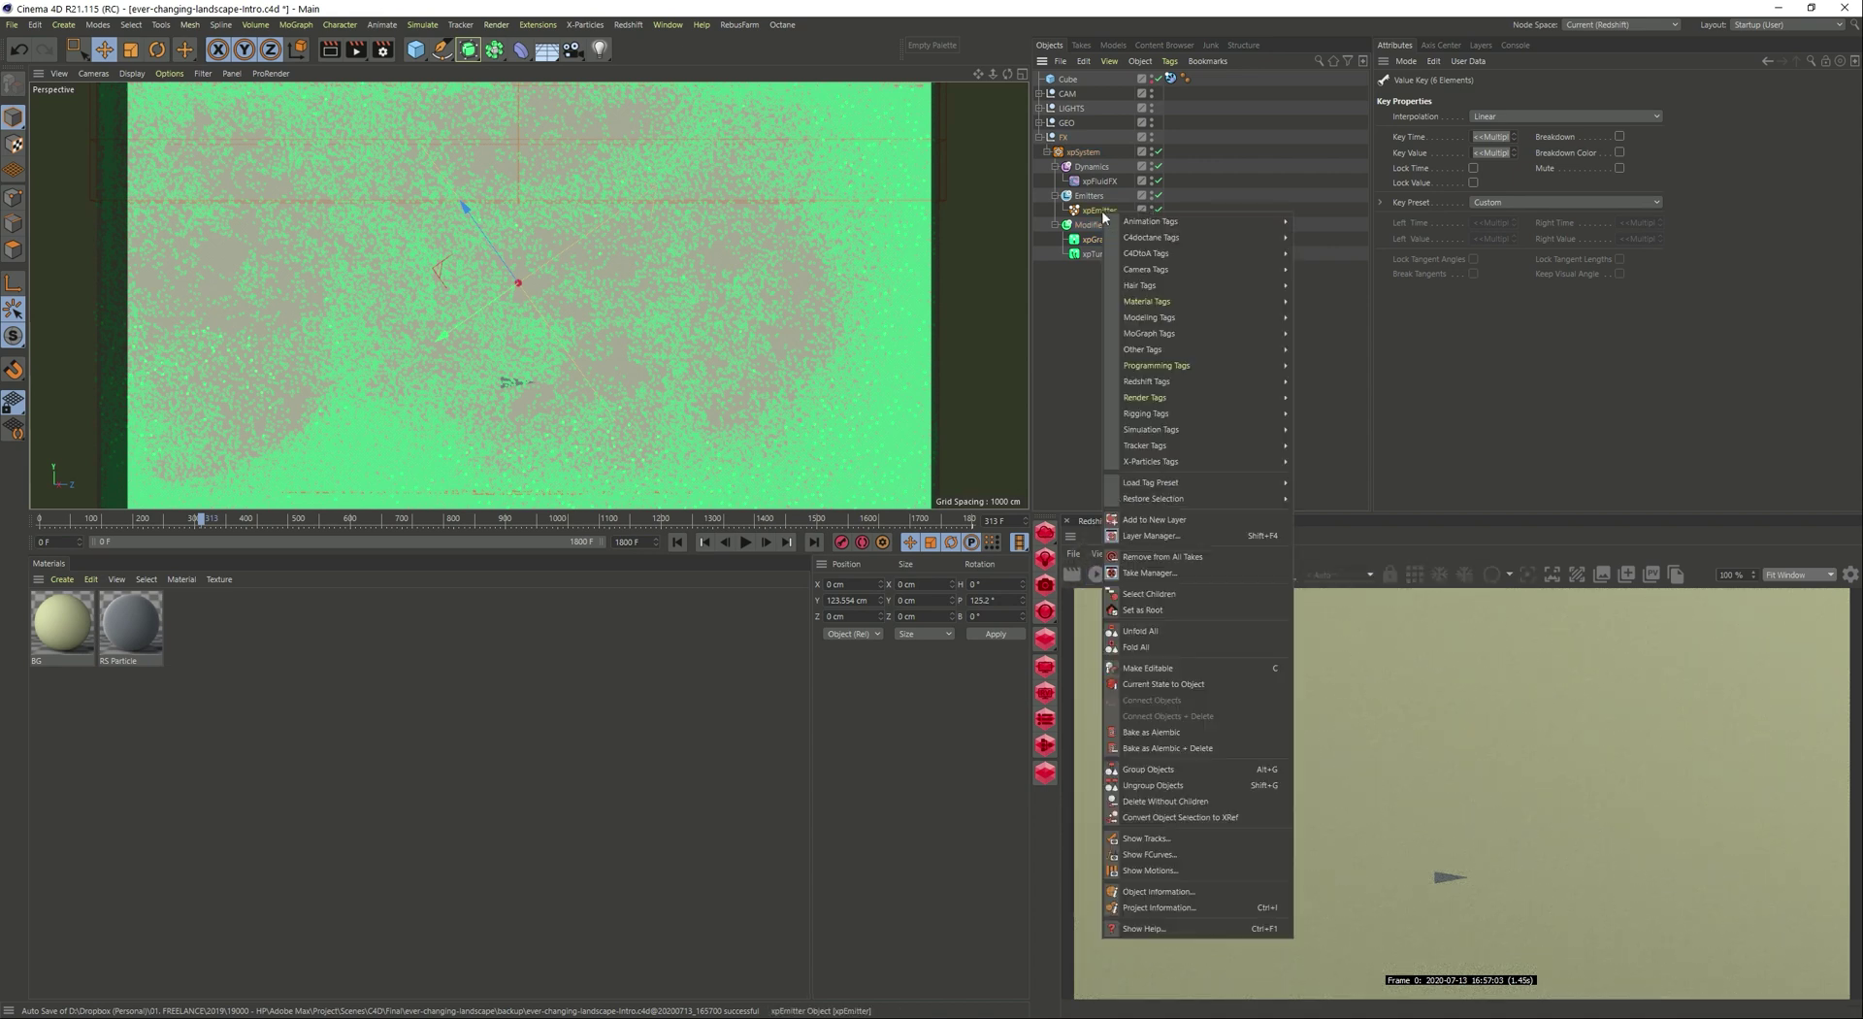
mouse_move(1174, 383)
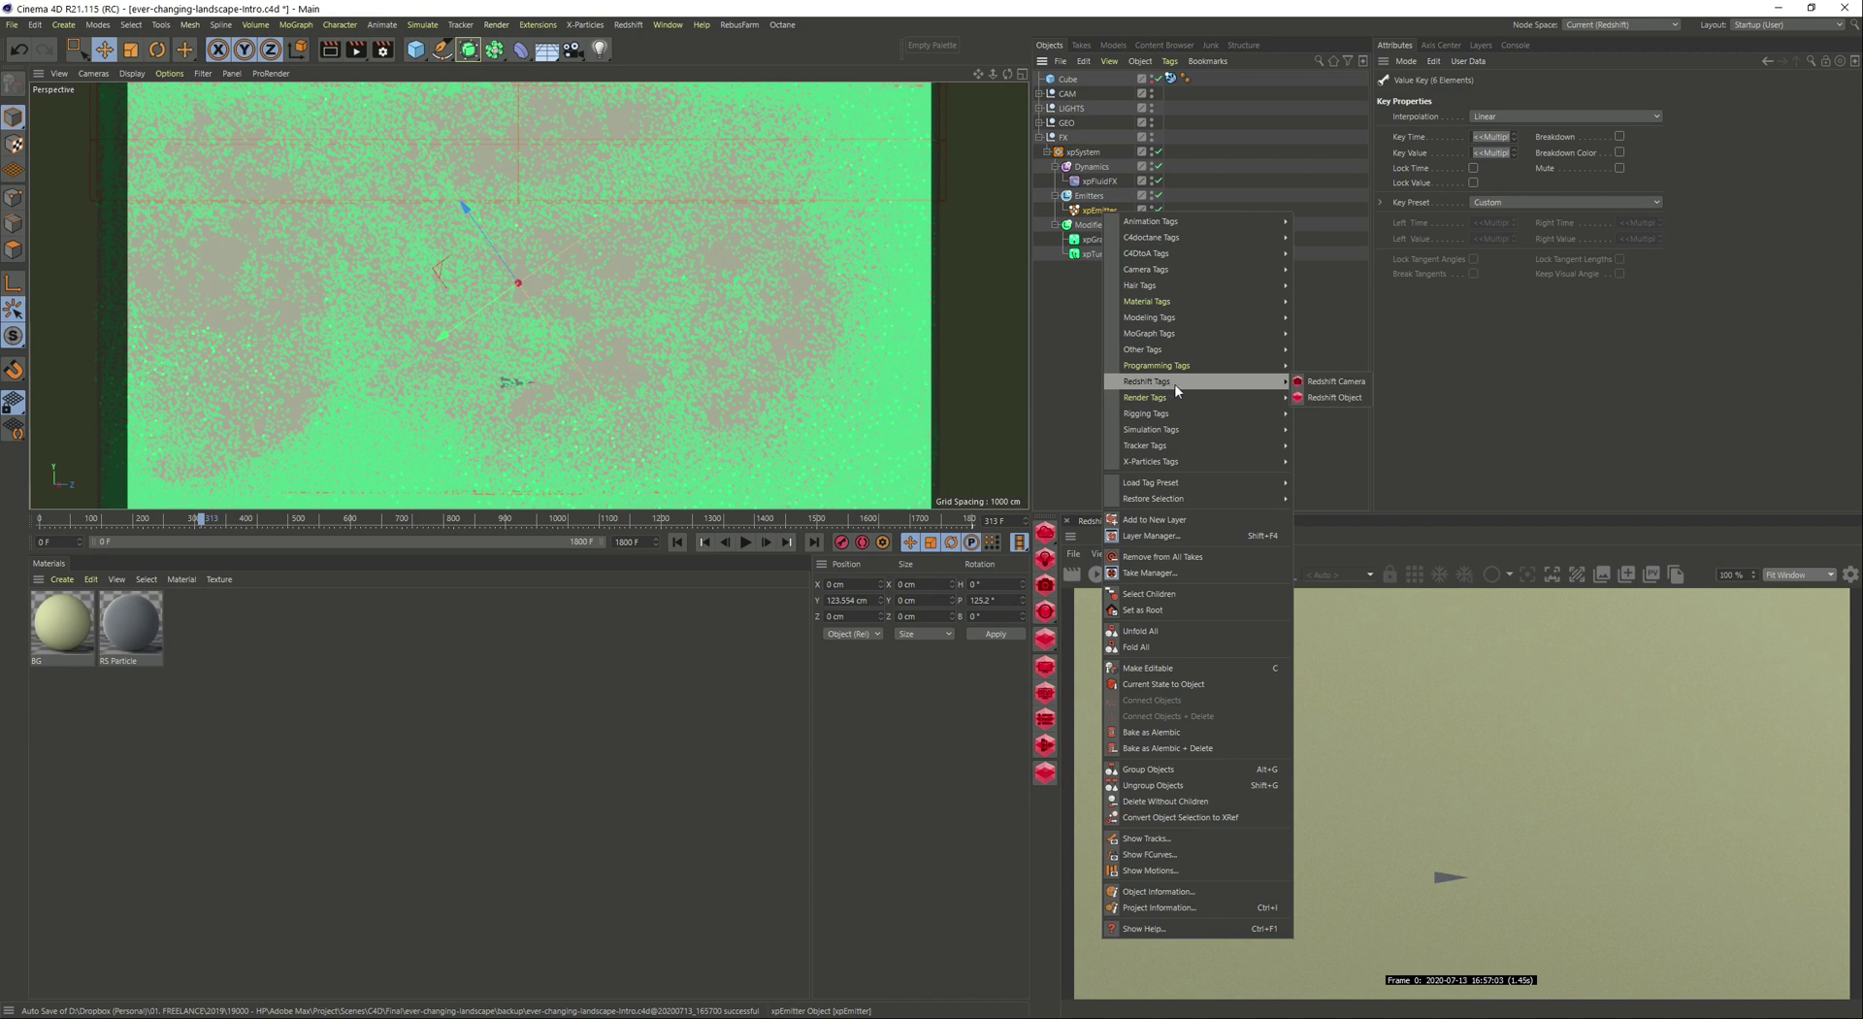
left_click(1331, 398)
left_click(1469, 130)
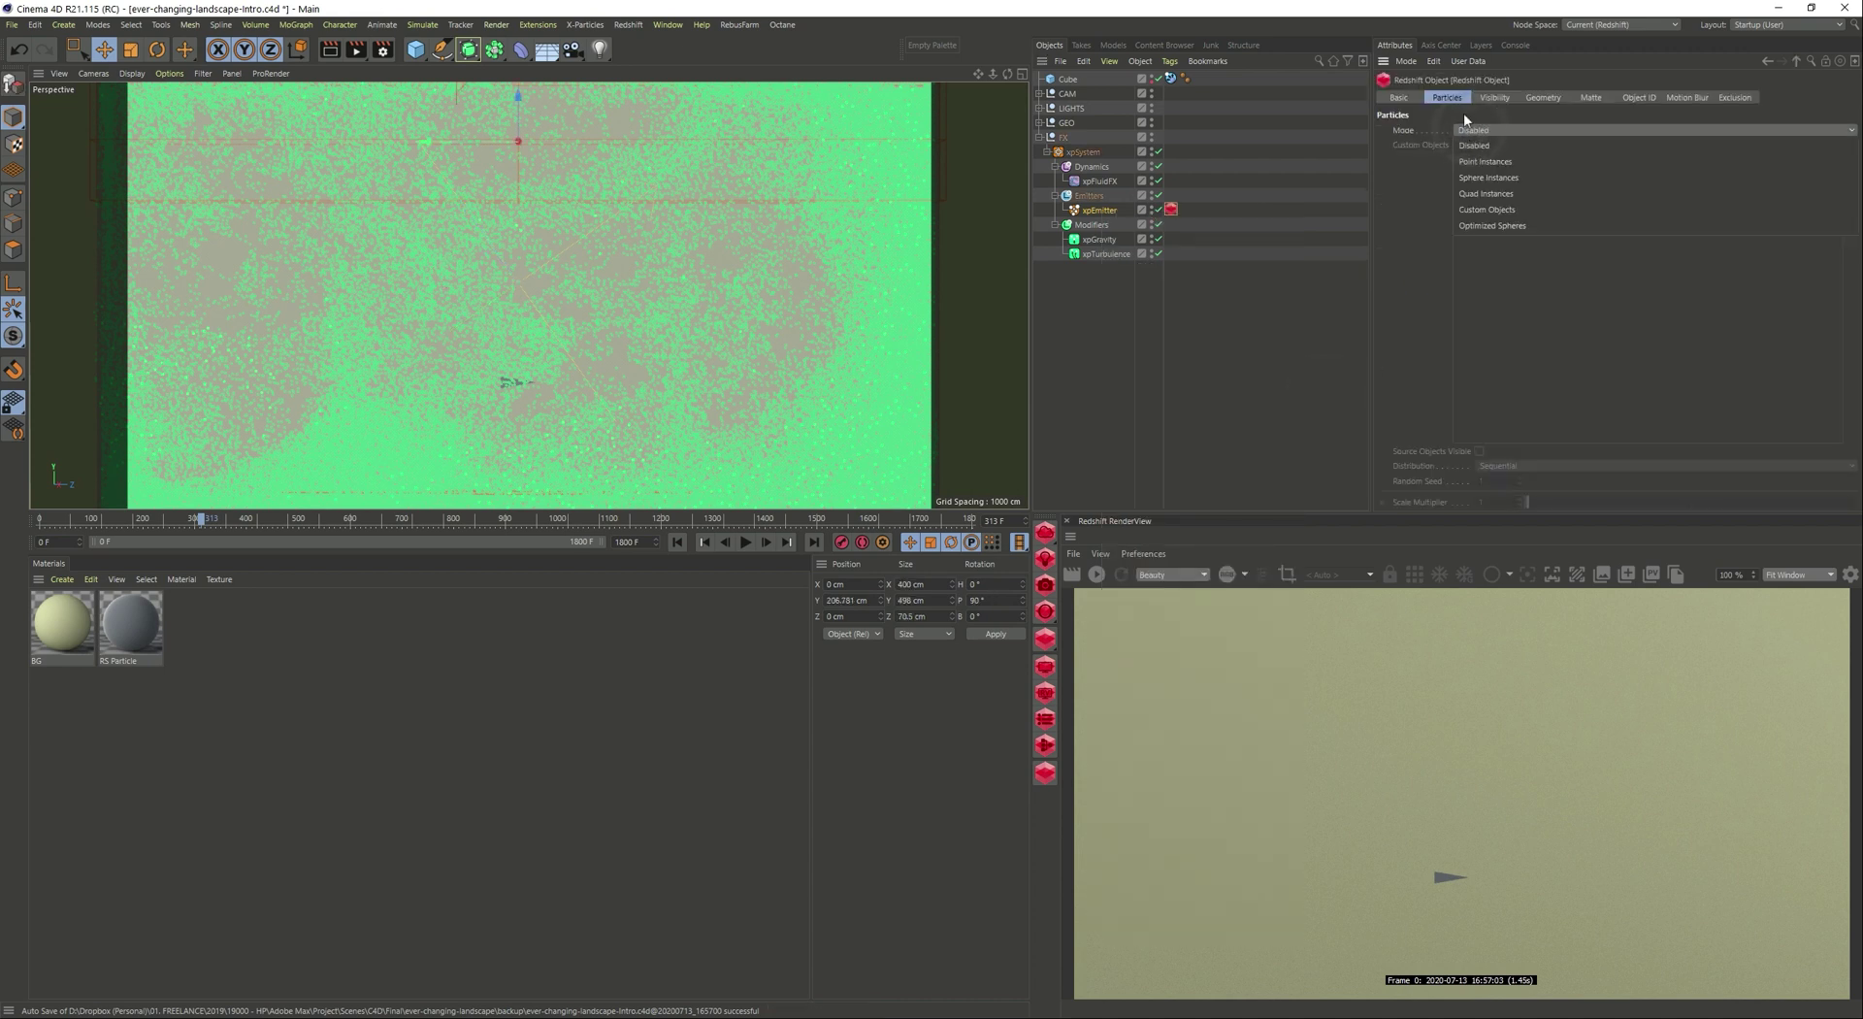
left_click(1486, 210)
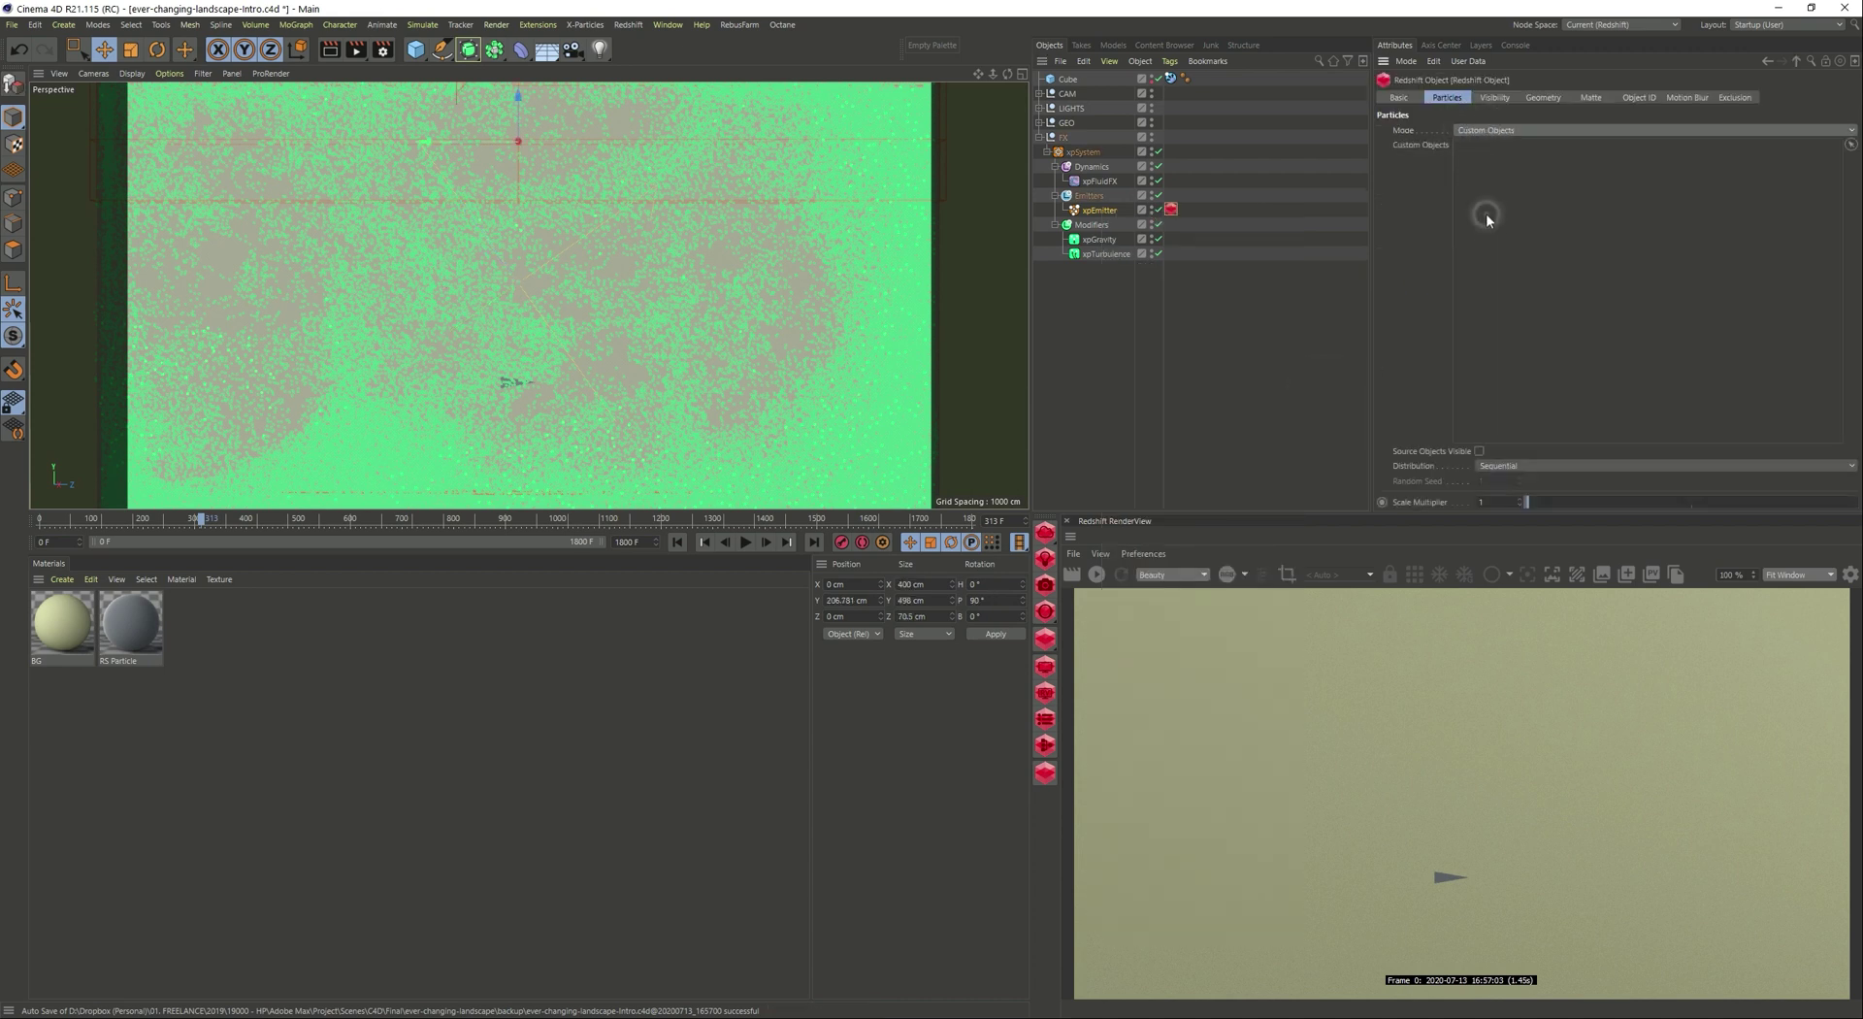
Preview-render the particles as spheres, then switch the mode back to Custom Objects.
left_click(1486, 130)
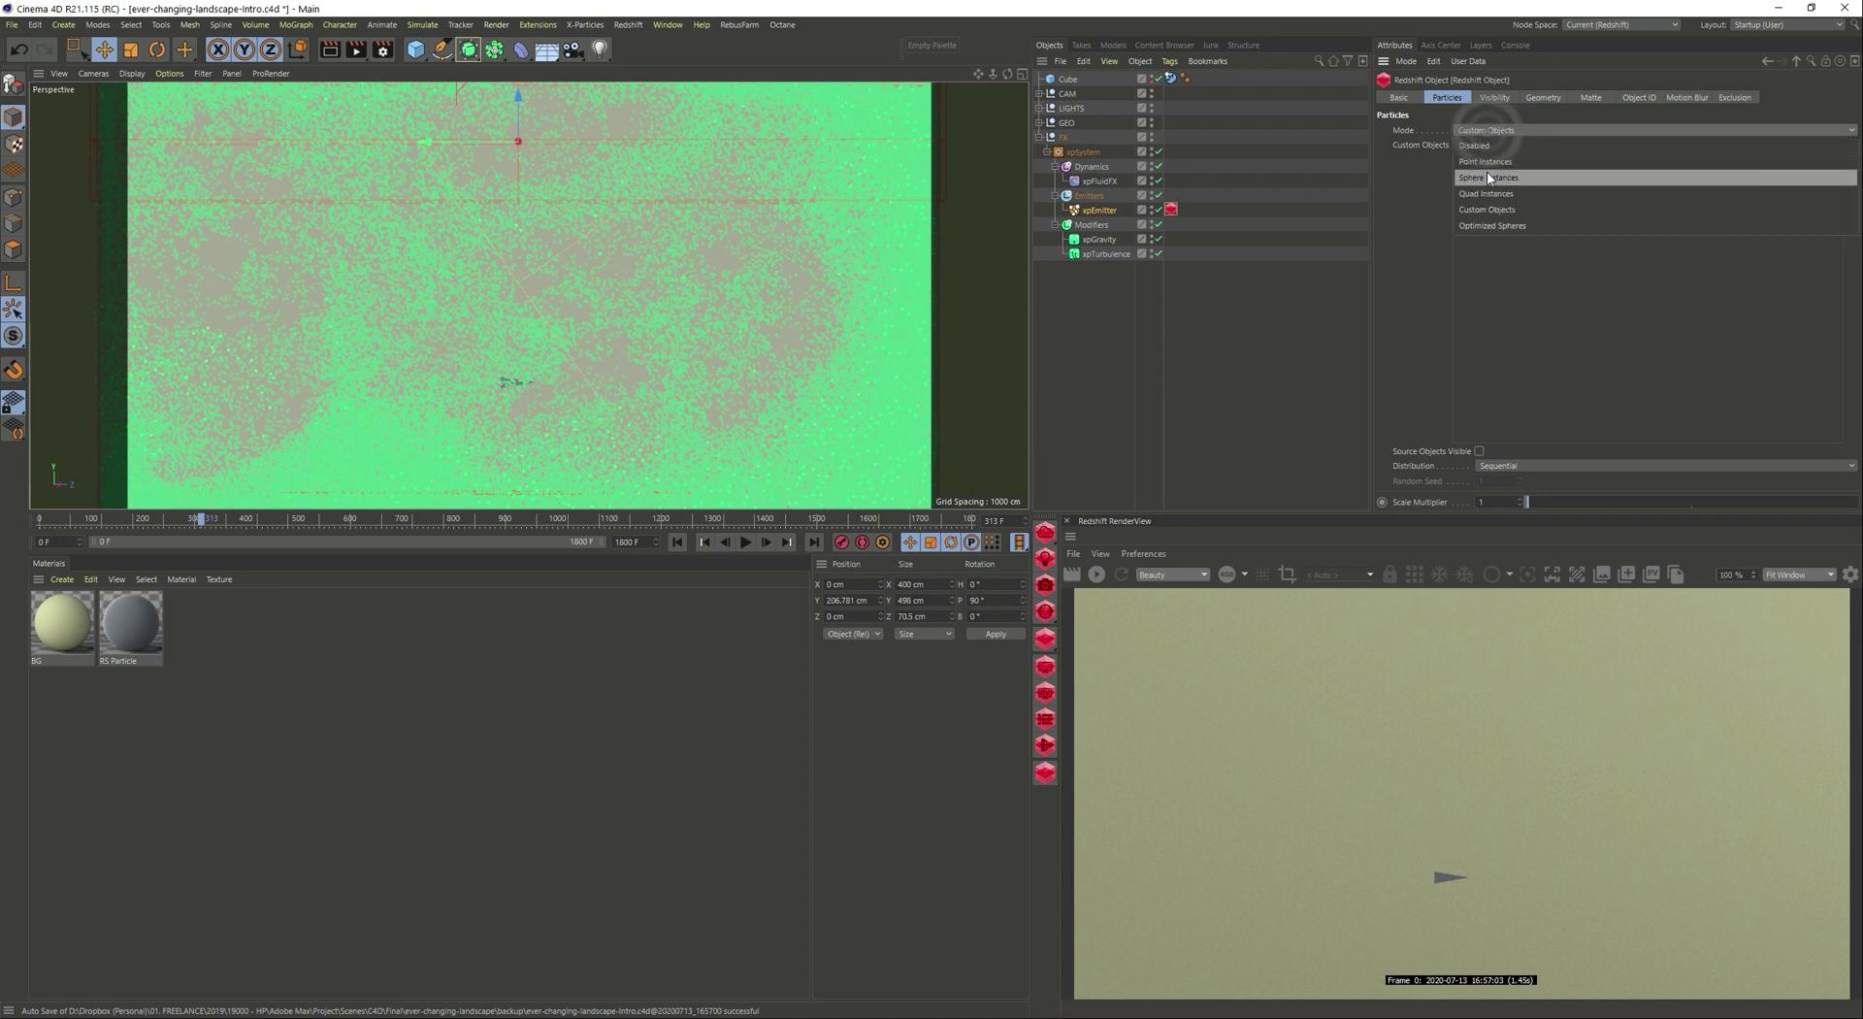
left_click(1487, 175)
left_click(1096, 574)
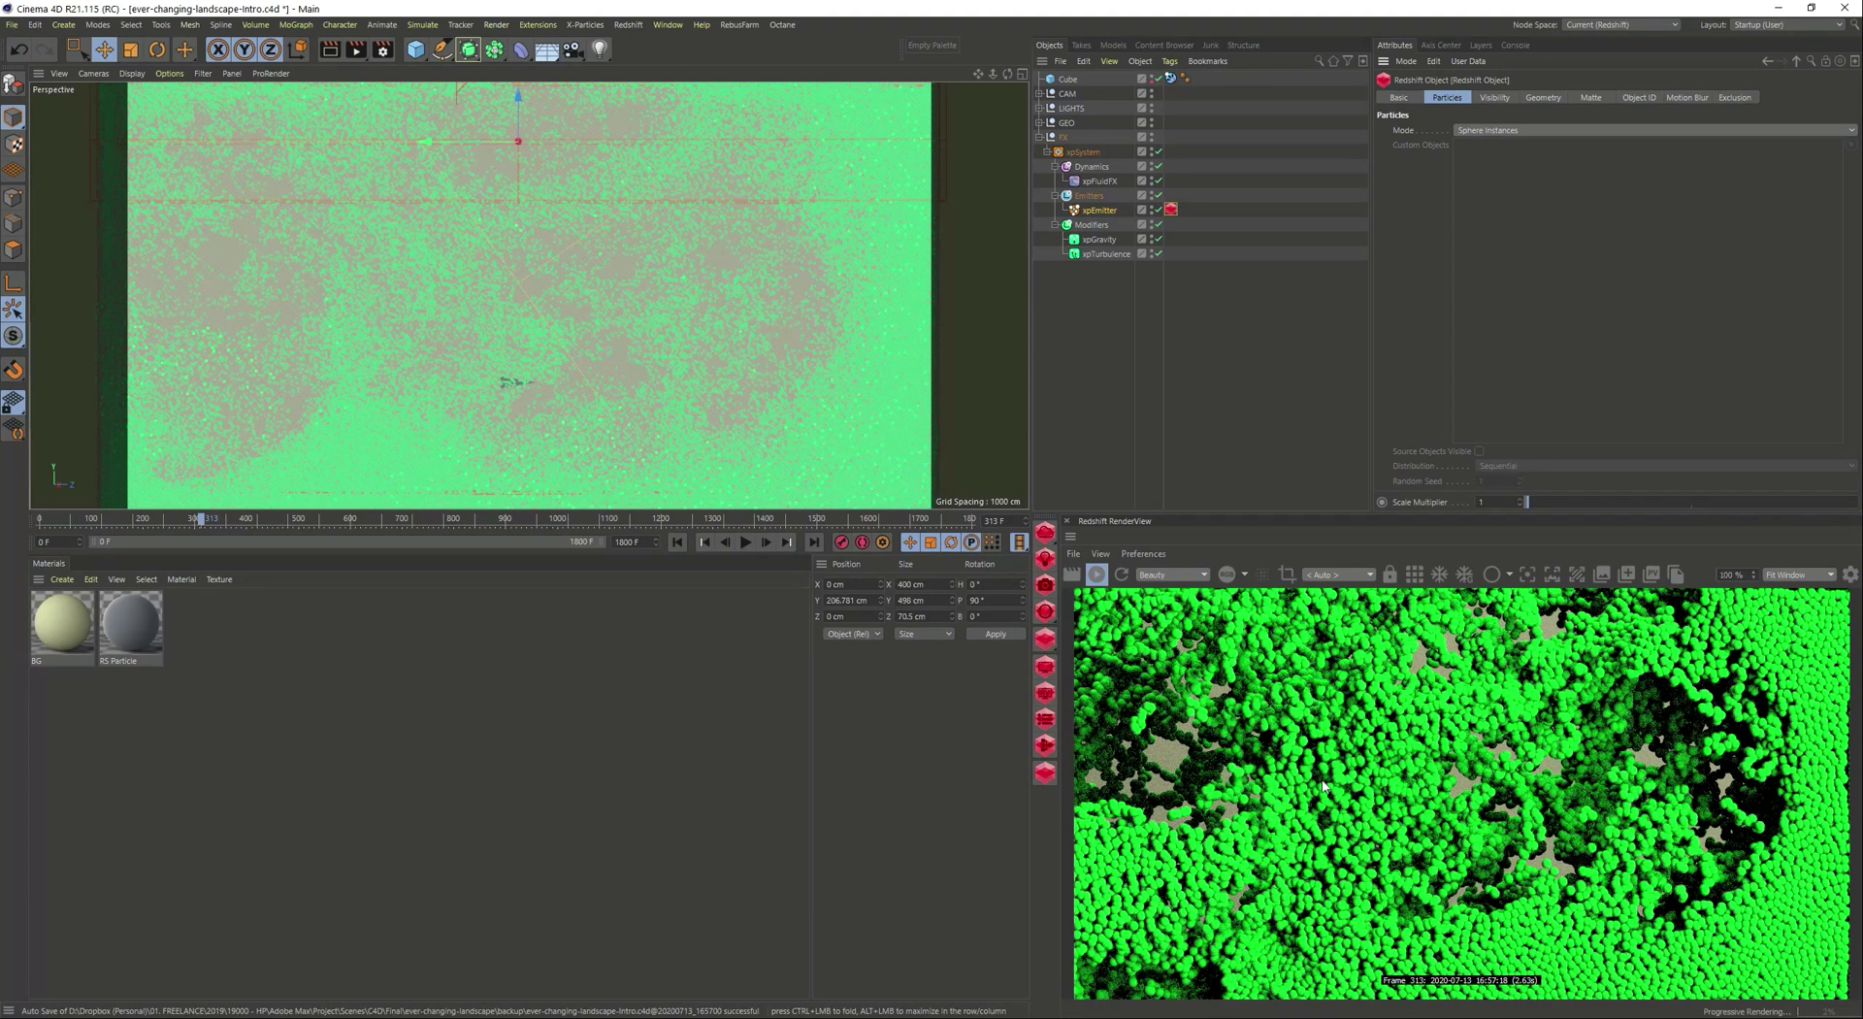
left_click(1490, 131)
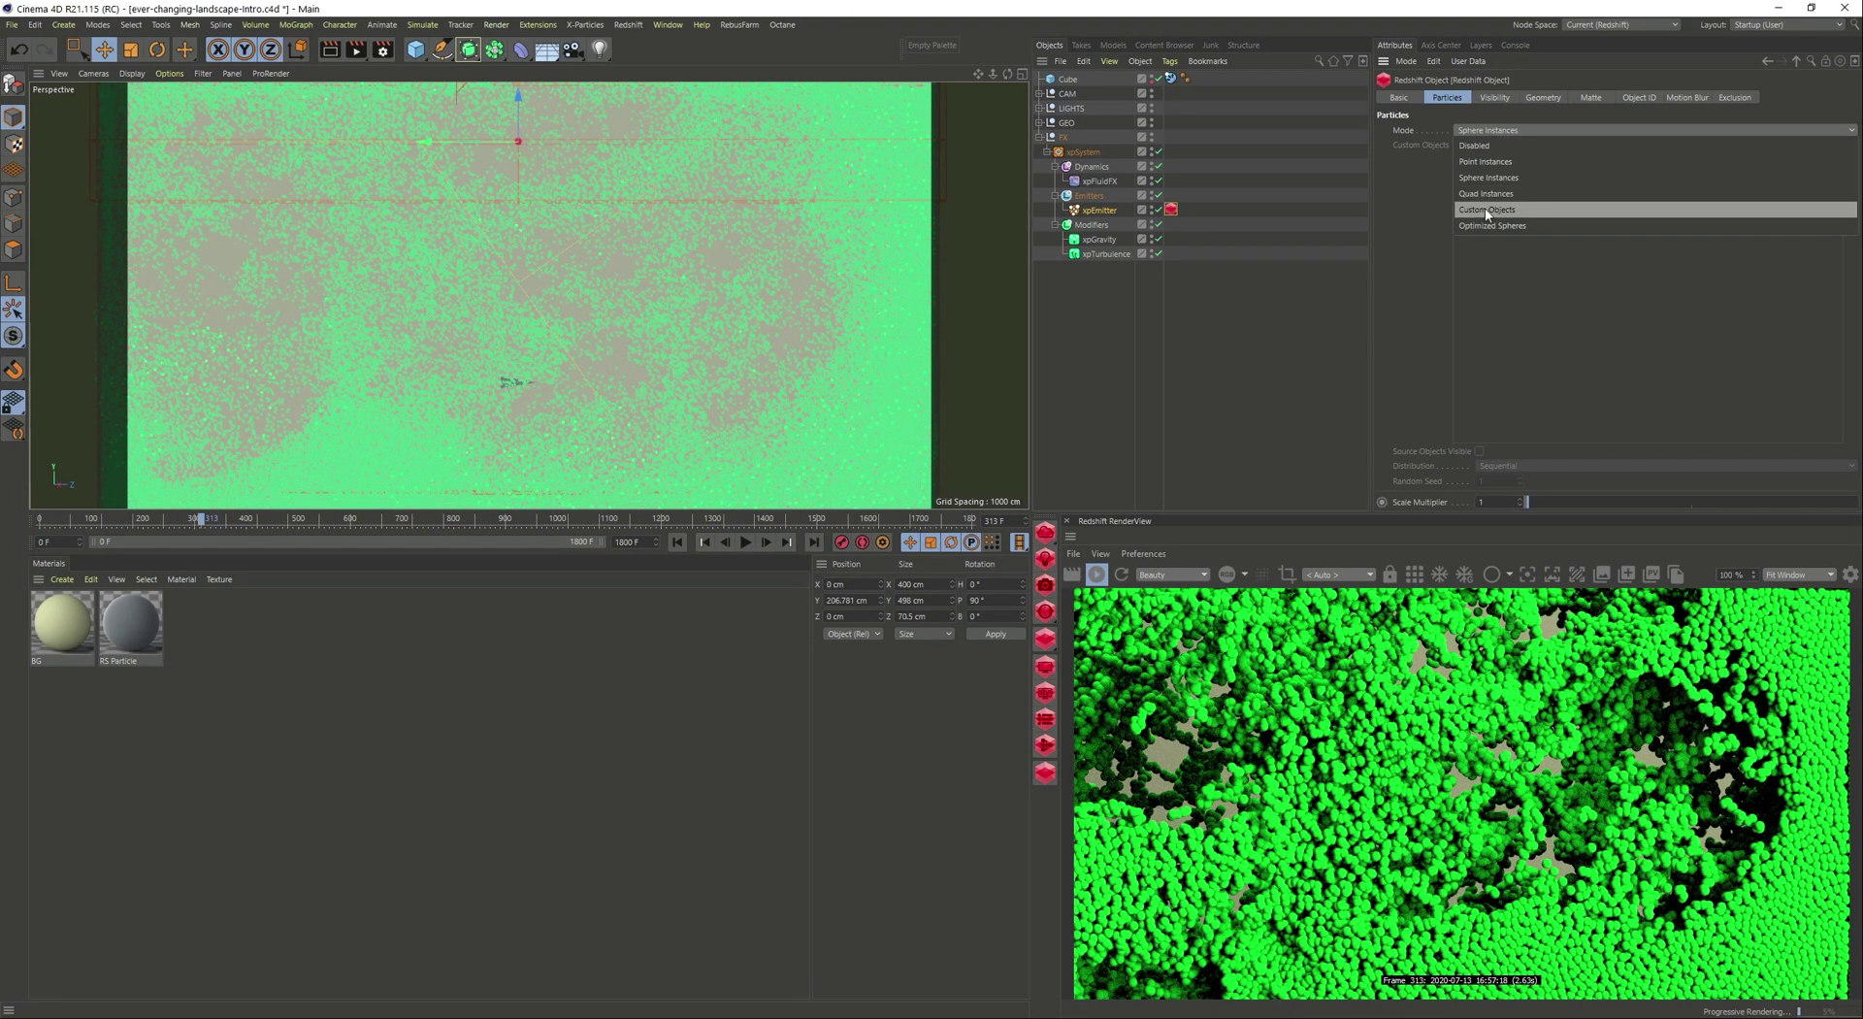
left_click(1486, 210)
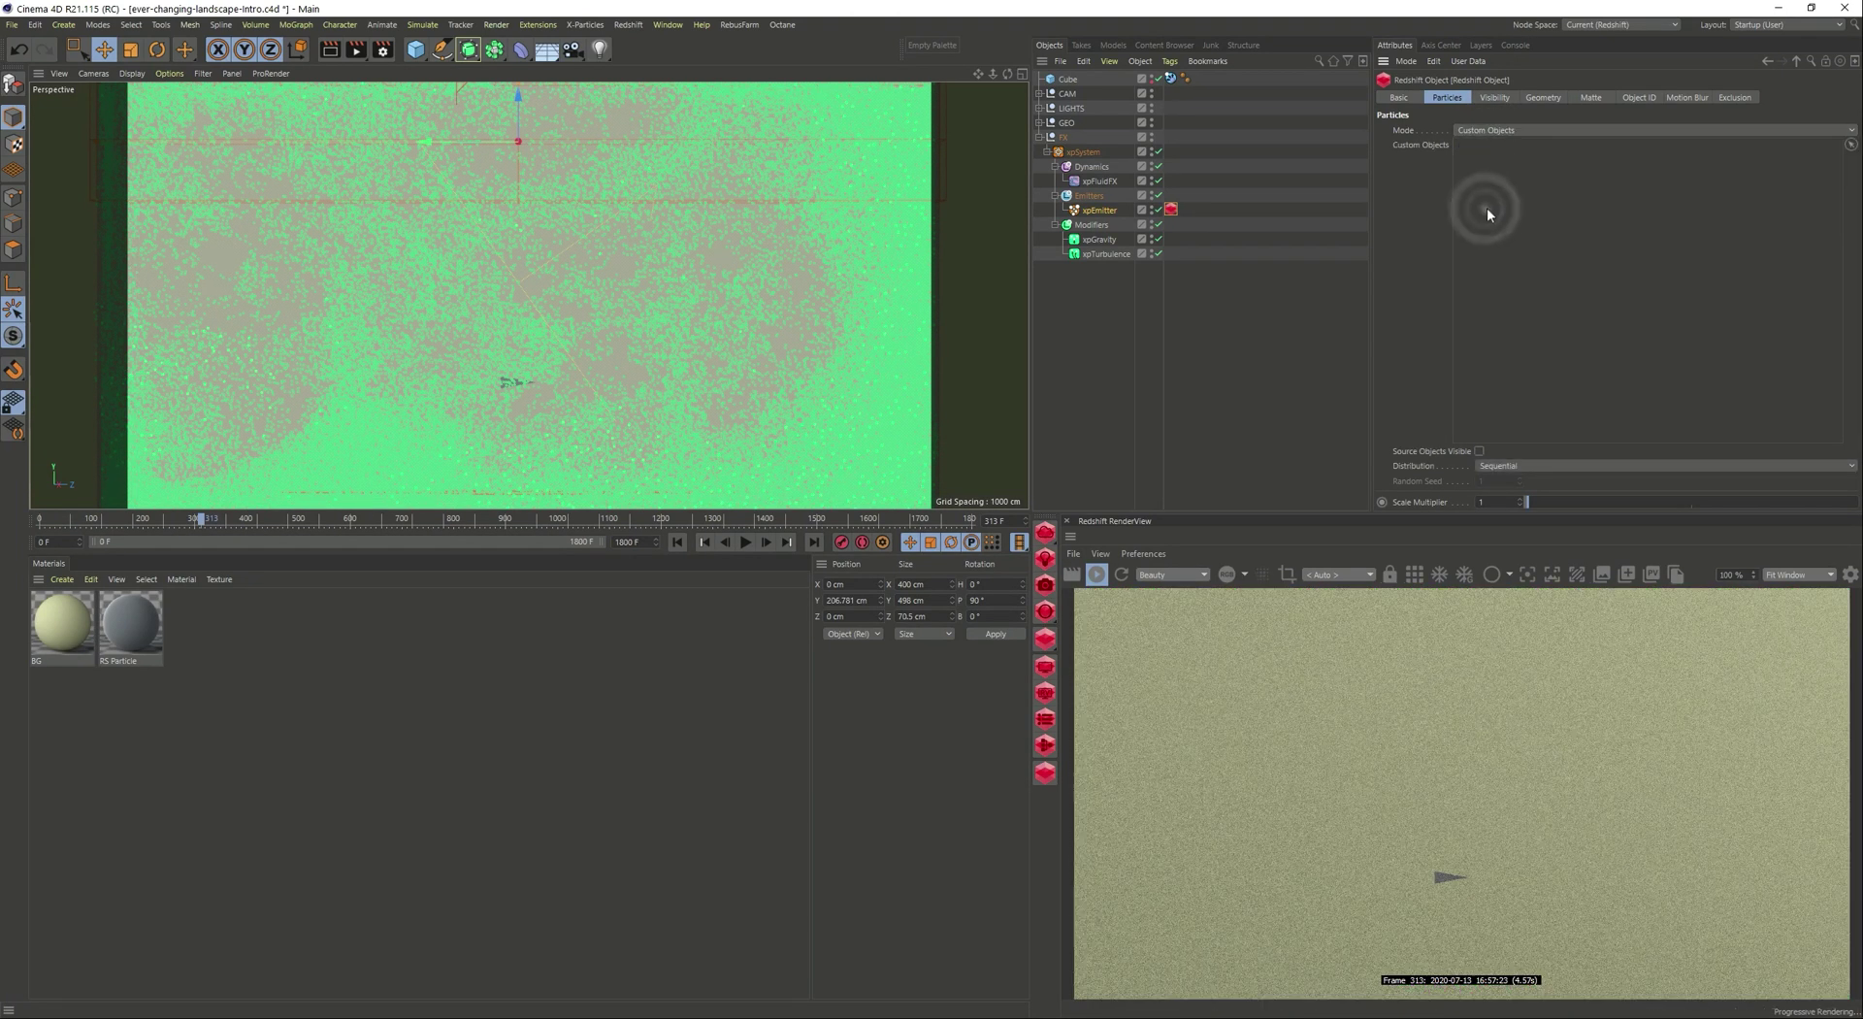
Put the Pyramid from GEO in the Custom Objects list and set Scale Multiplier to 0.18.
left_click(1038, 123)
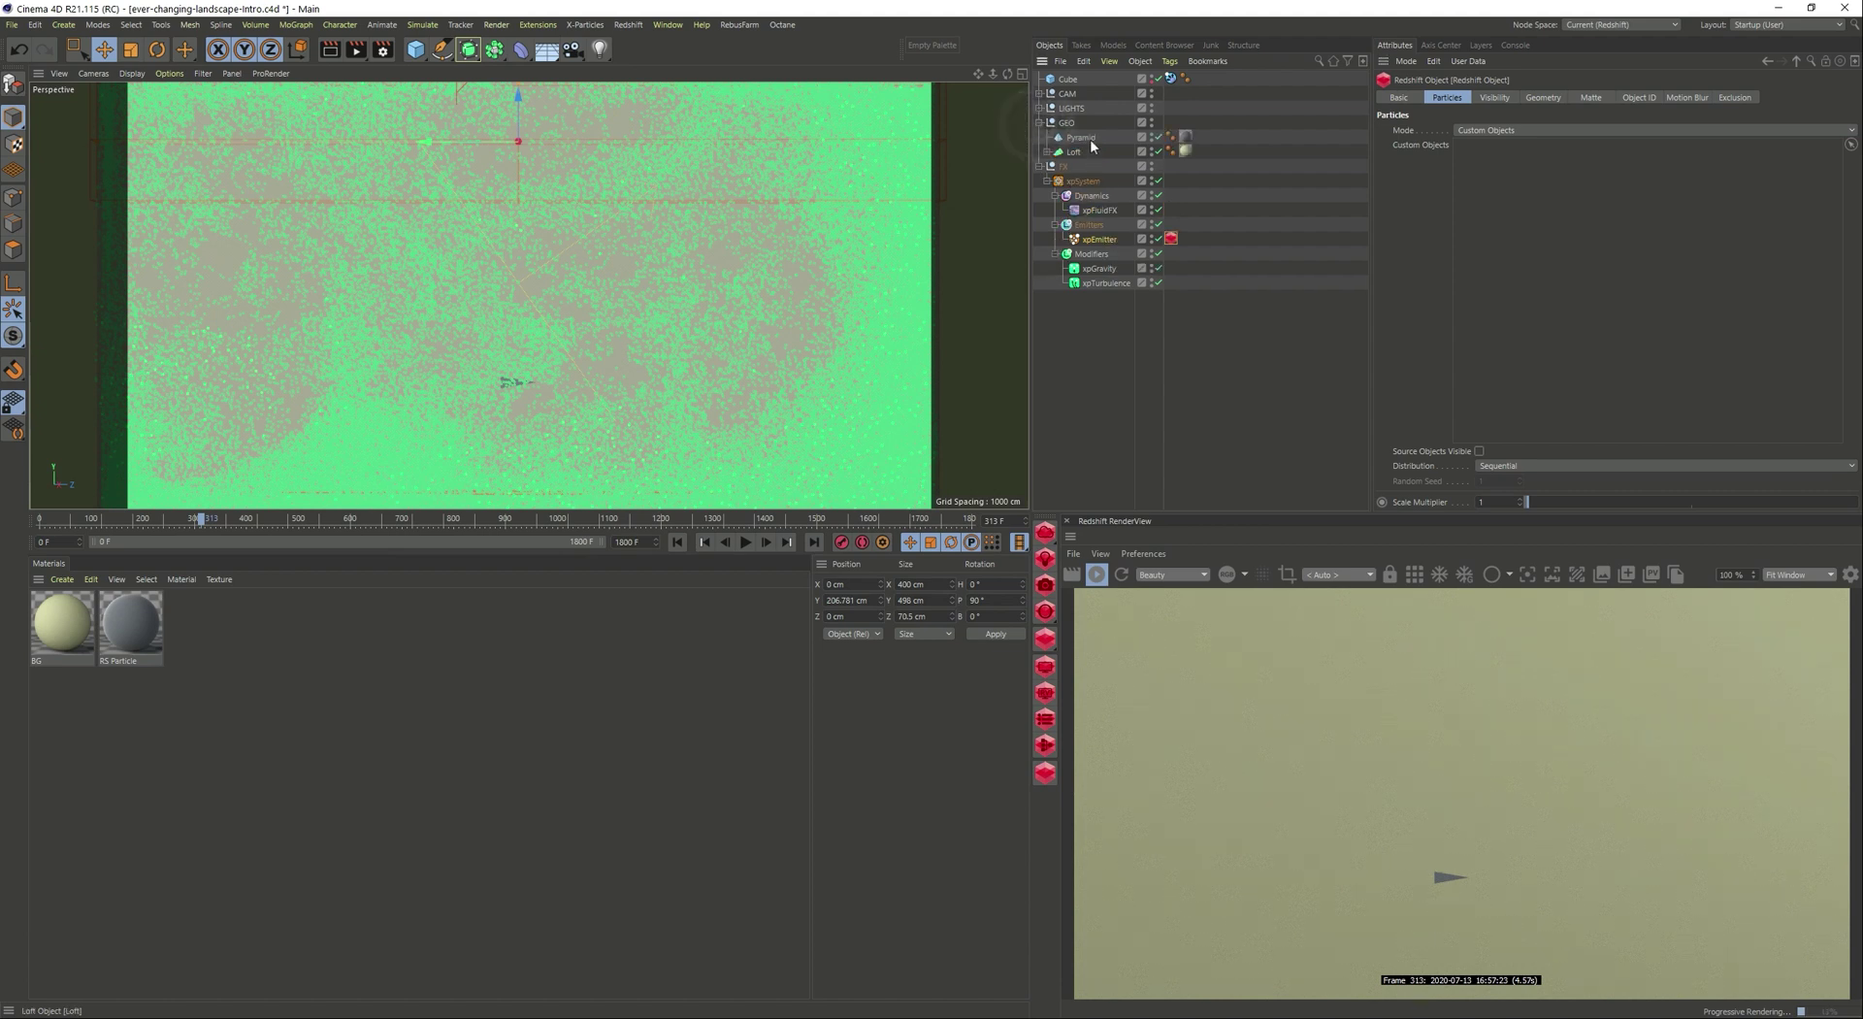
left_click_drag(1283, 155, 1652, 214)
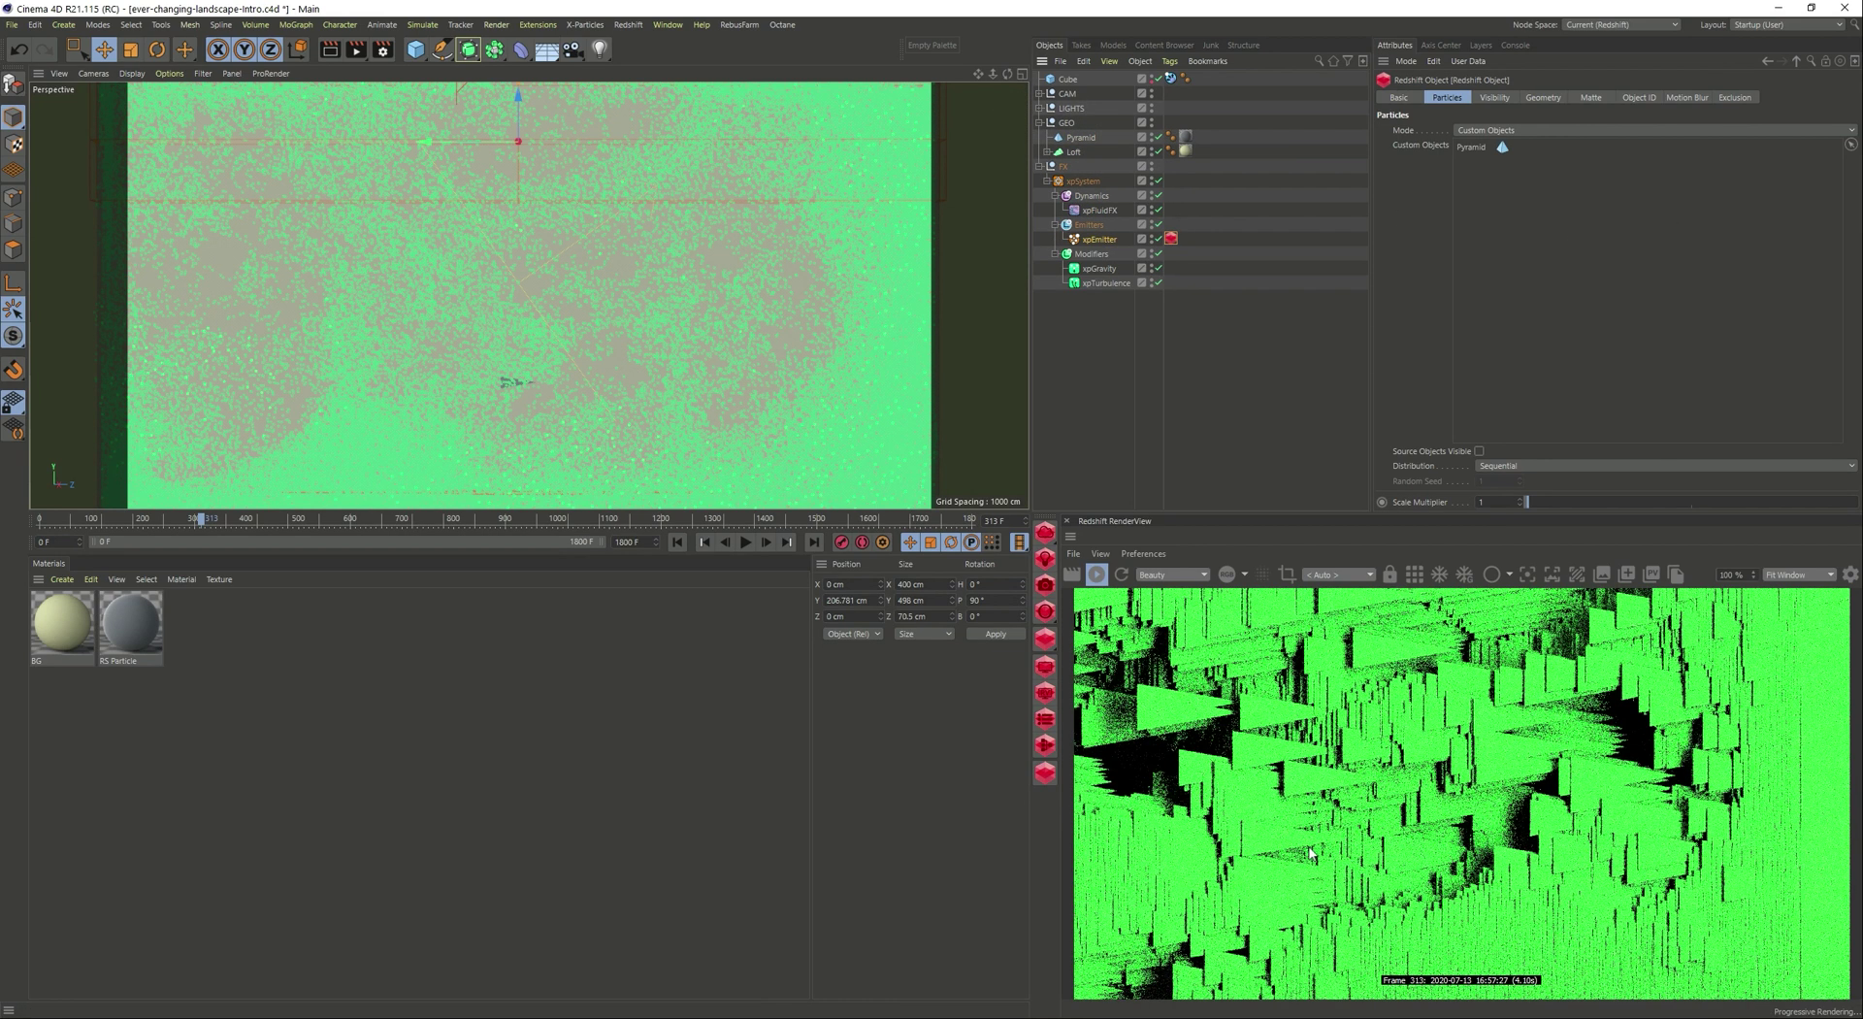
key("space")
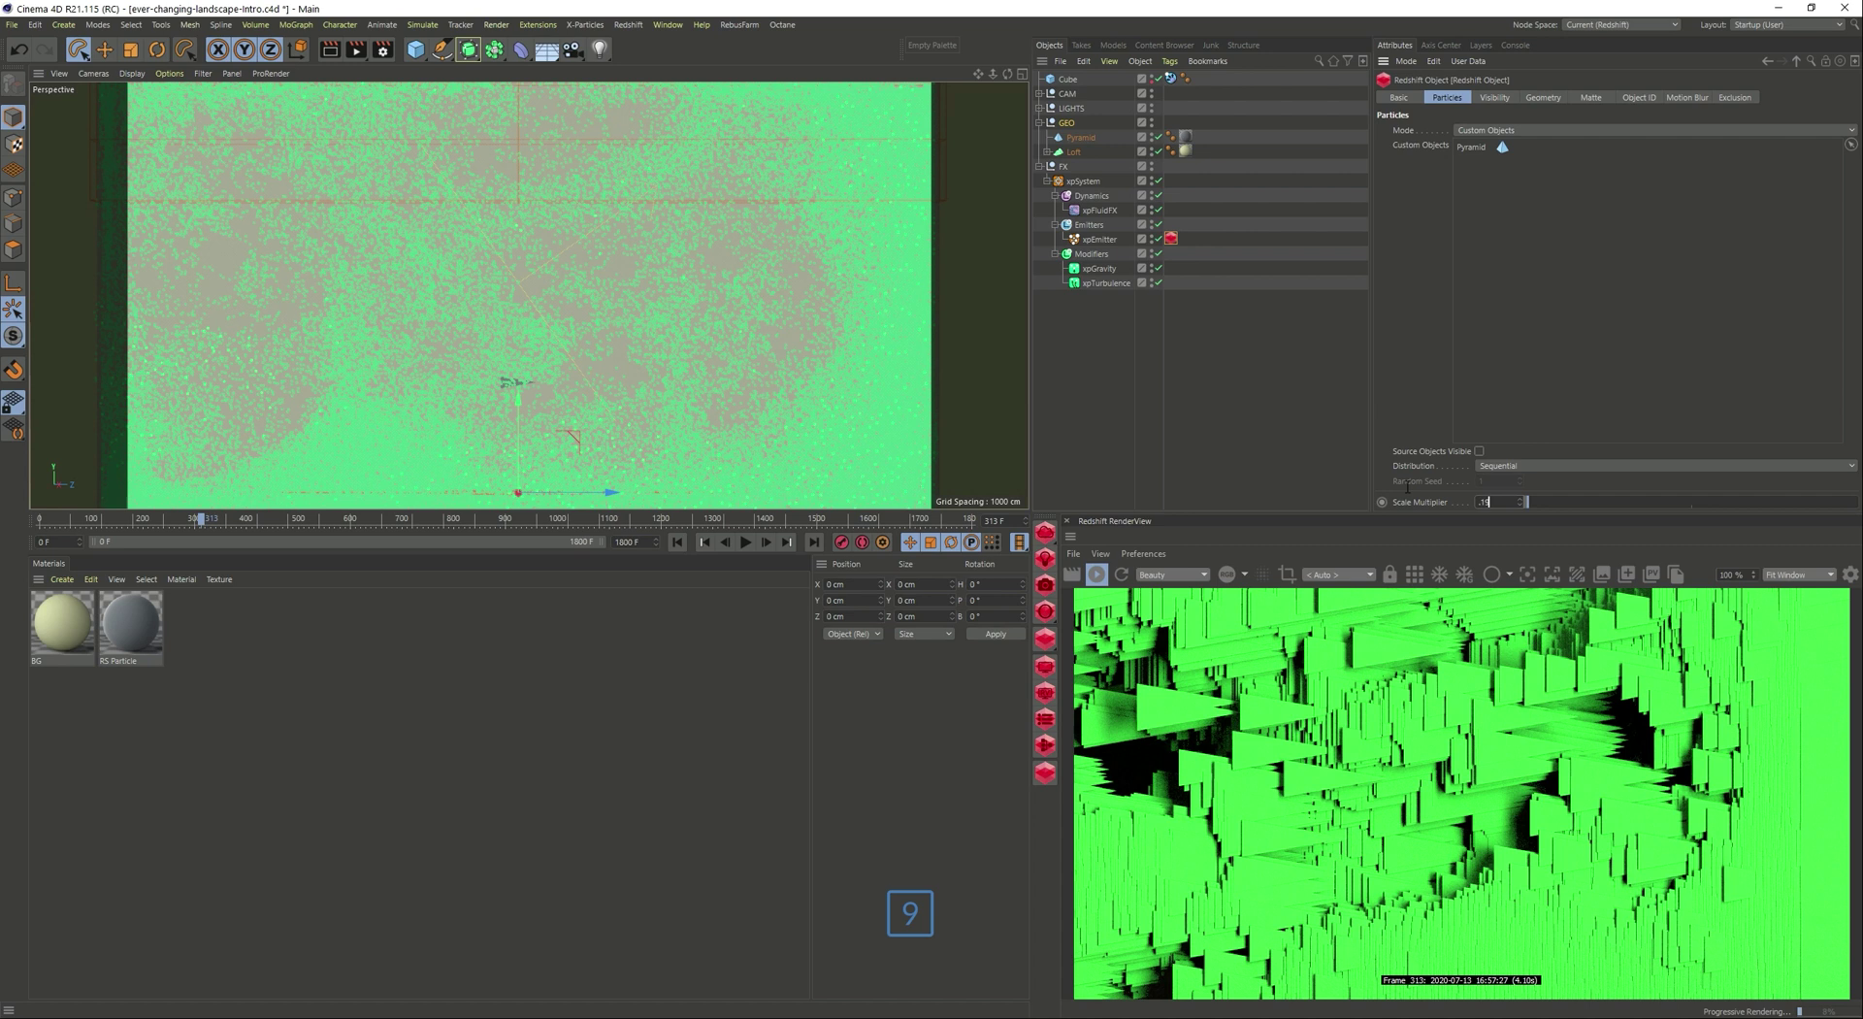
key("BackSpace")
type("8")
key("Tab")
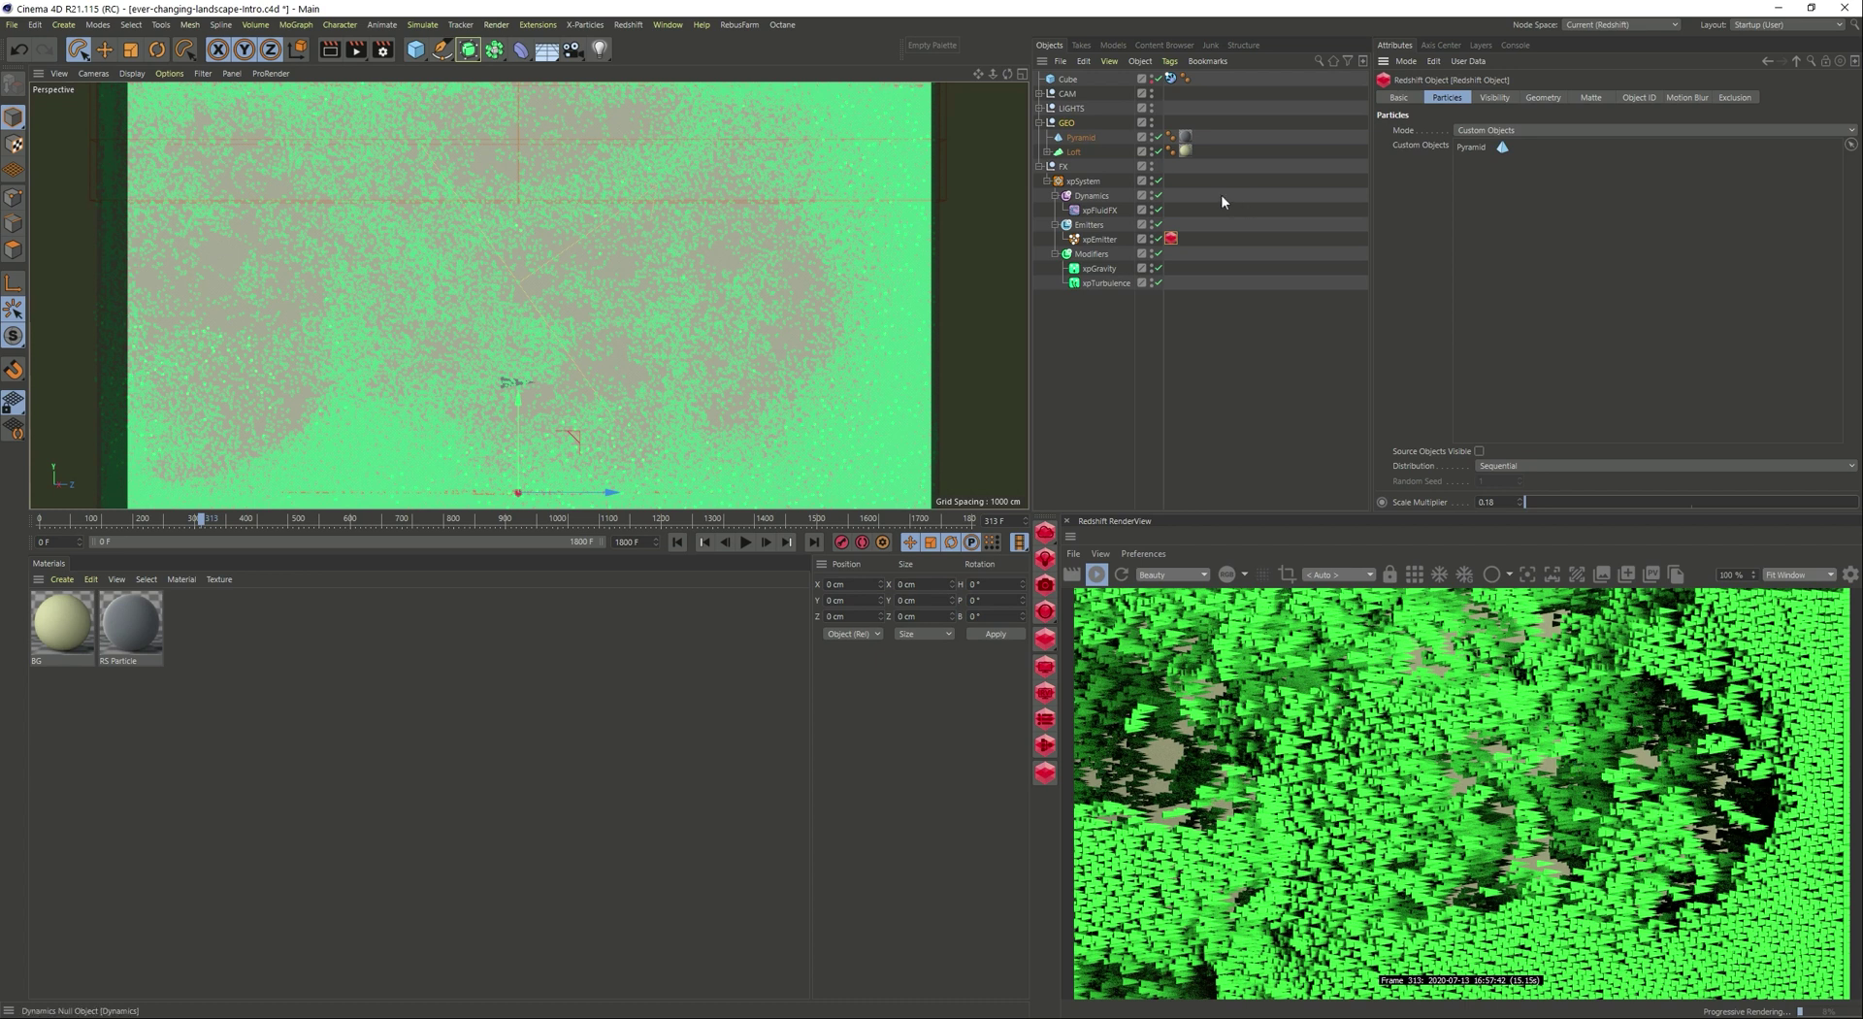
Turn on Use Rotation for xpEmitter with Tangential mode and a Y-Positive up-vector.
left_click(1103, 243)
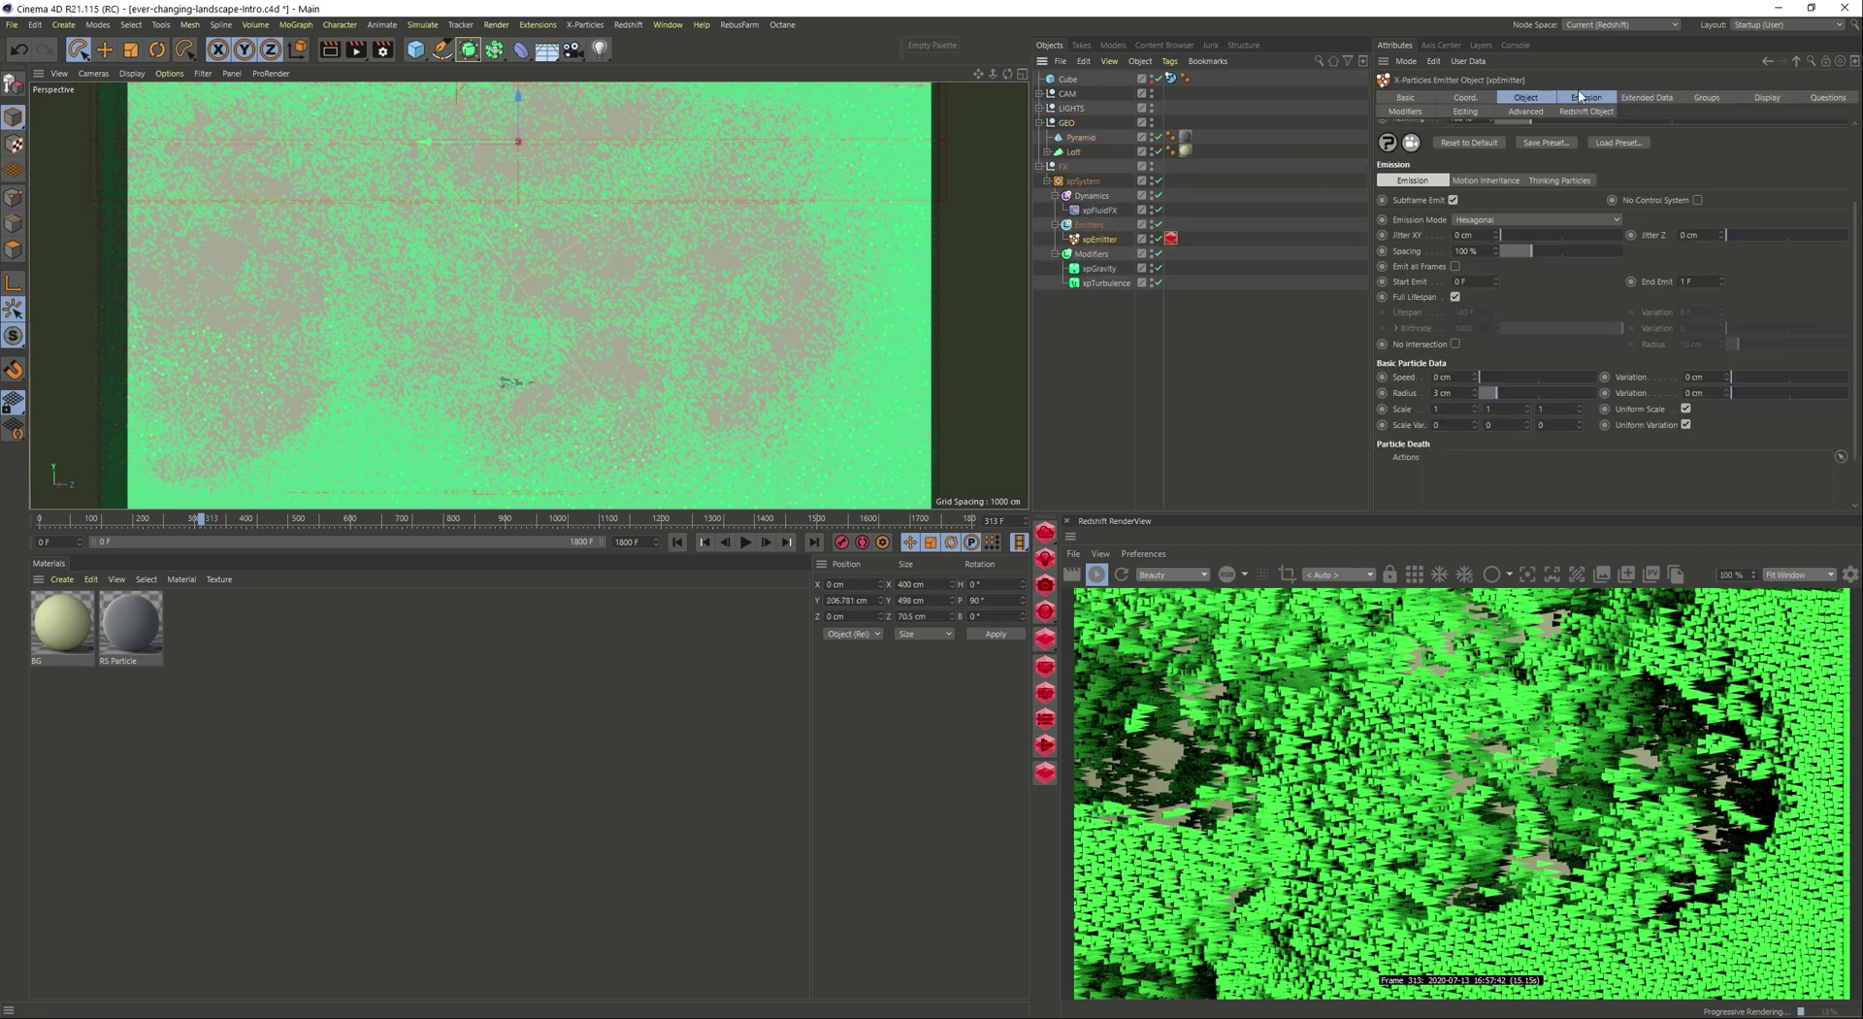
left_click(1646, 98)
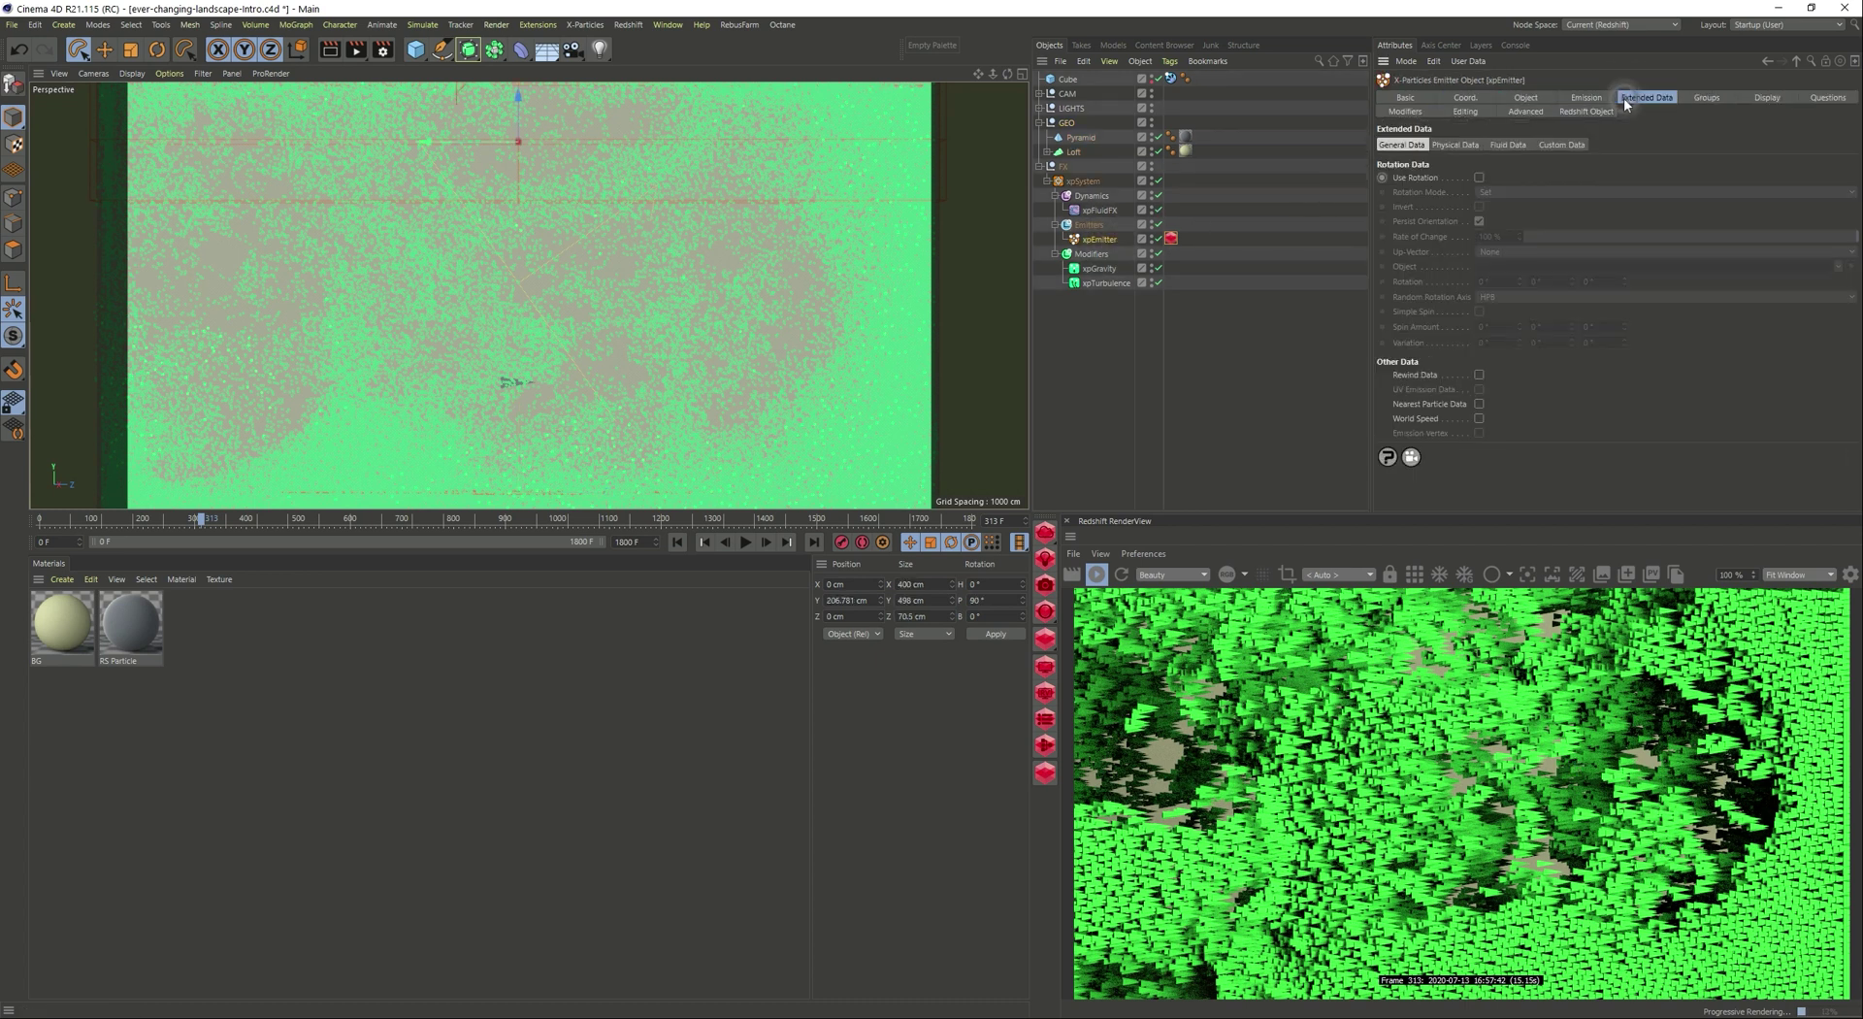
left_click(1479, 177)
left_click(1494, 191)
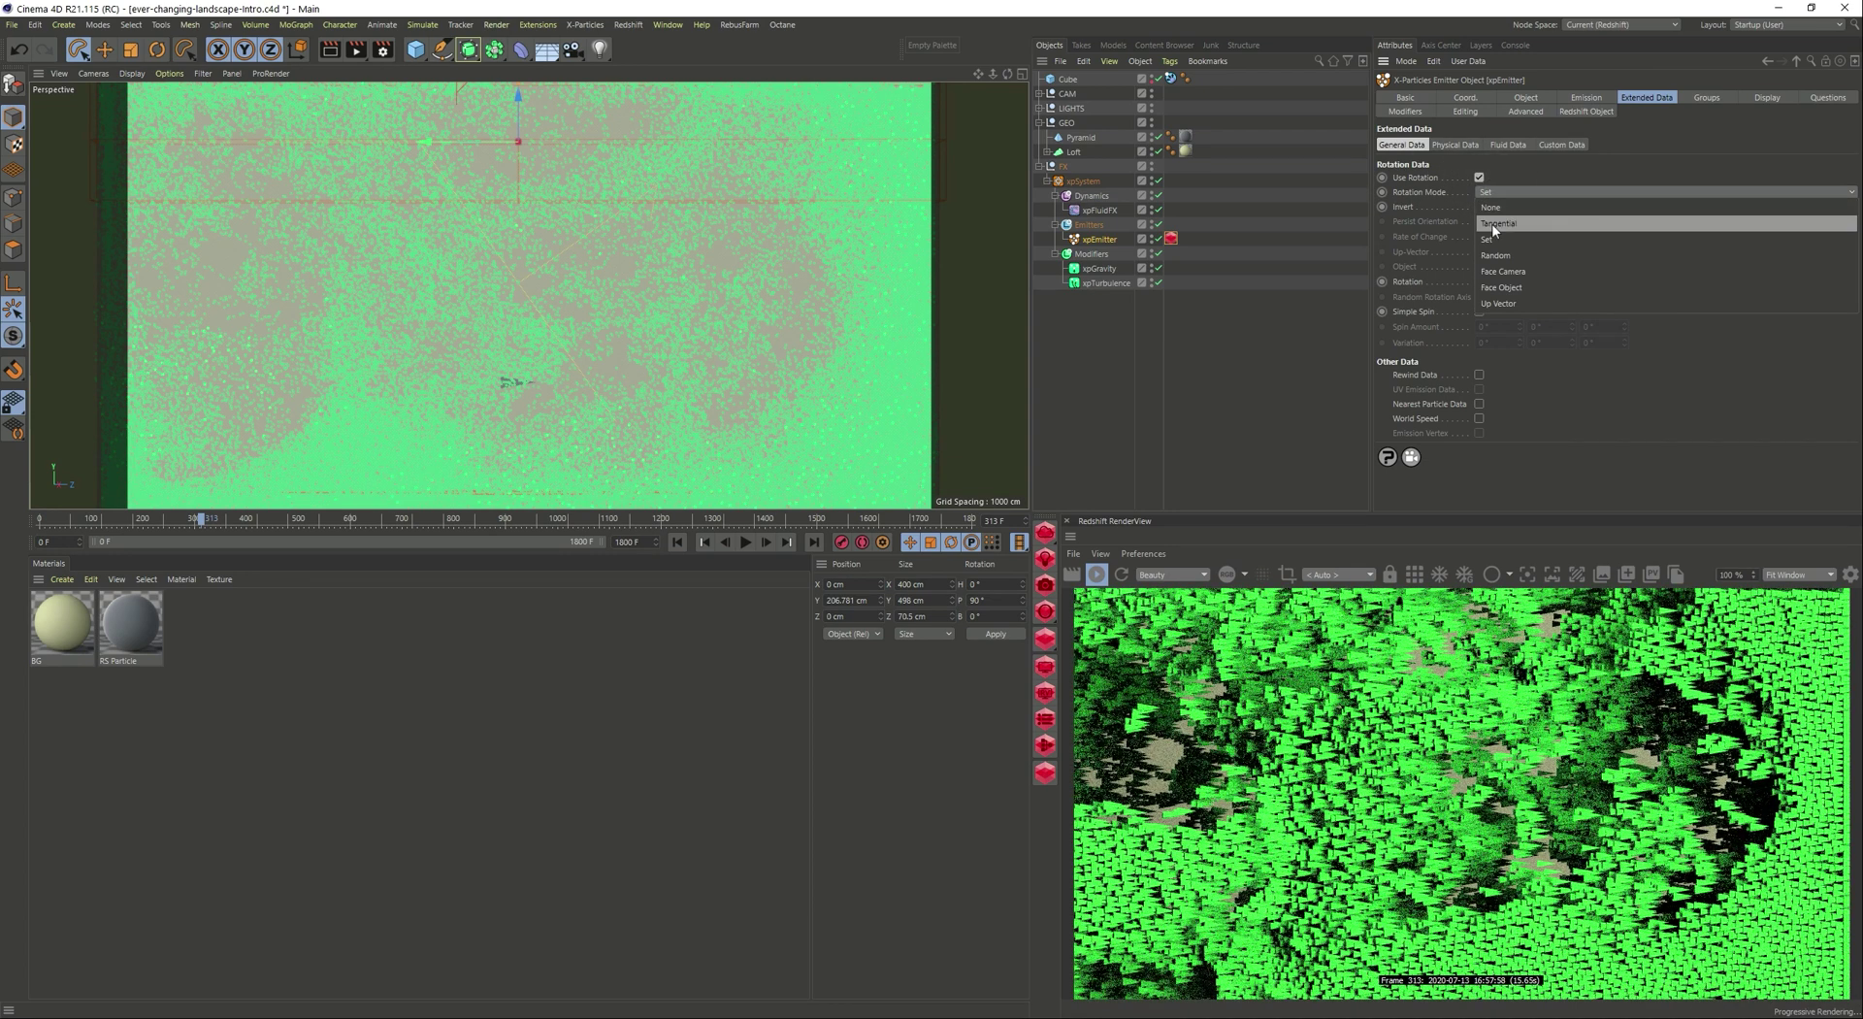
left_click(1493, 224)
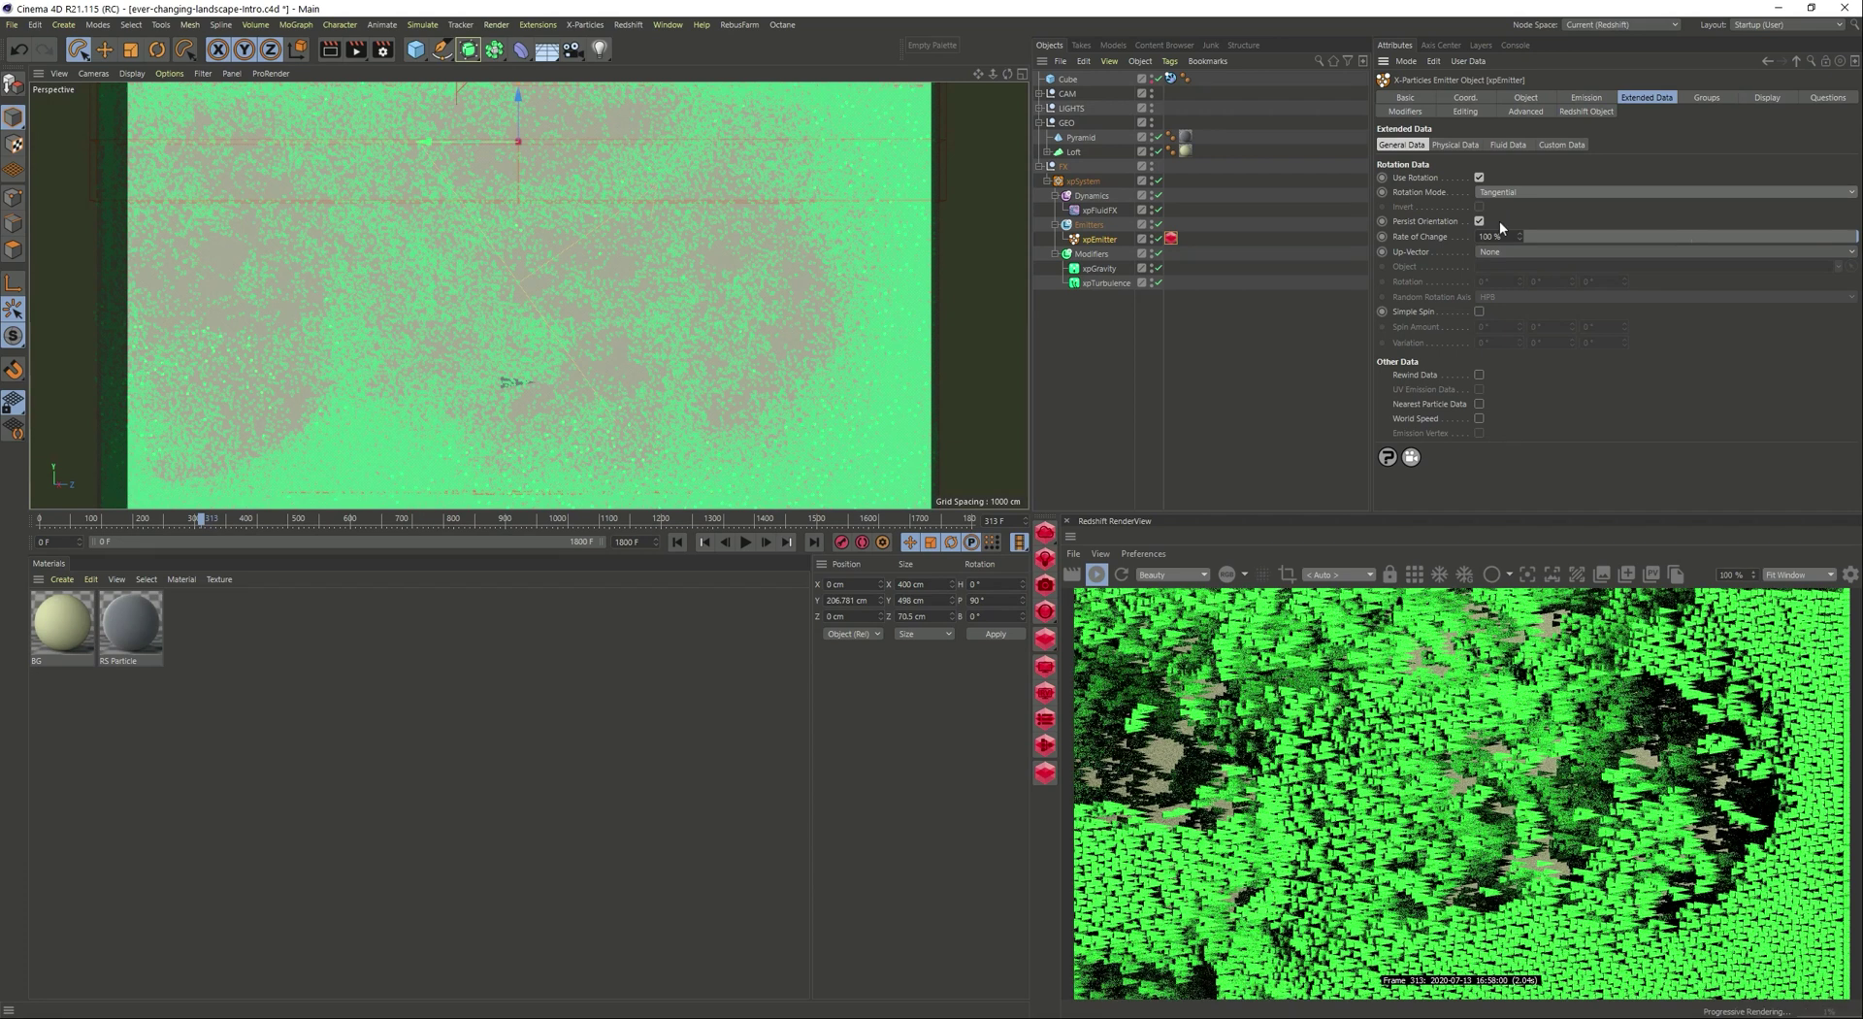
left_click(1498, 250)
left_click(1499, 288)
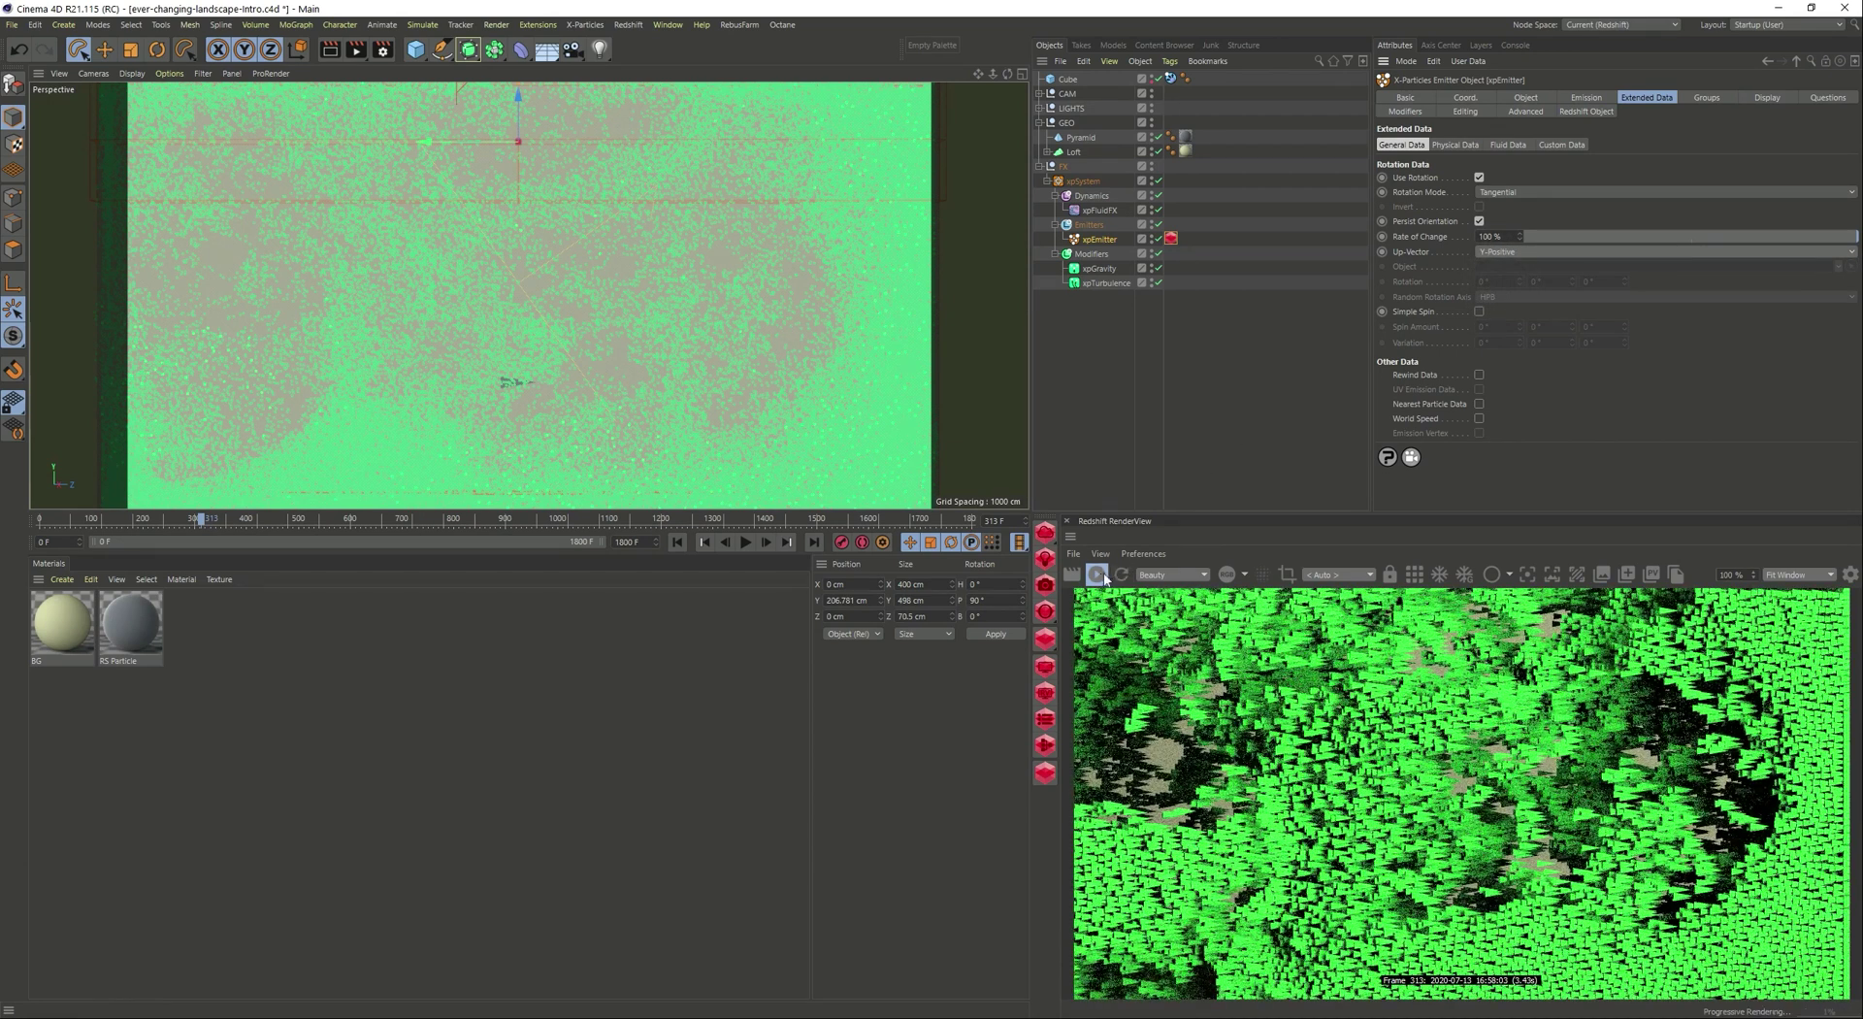
Replay the simulation to frame 142 and render that frame in Redshift.
left_click(1100, 575)
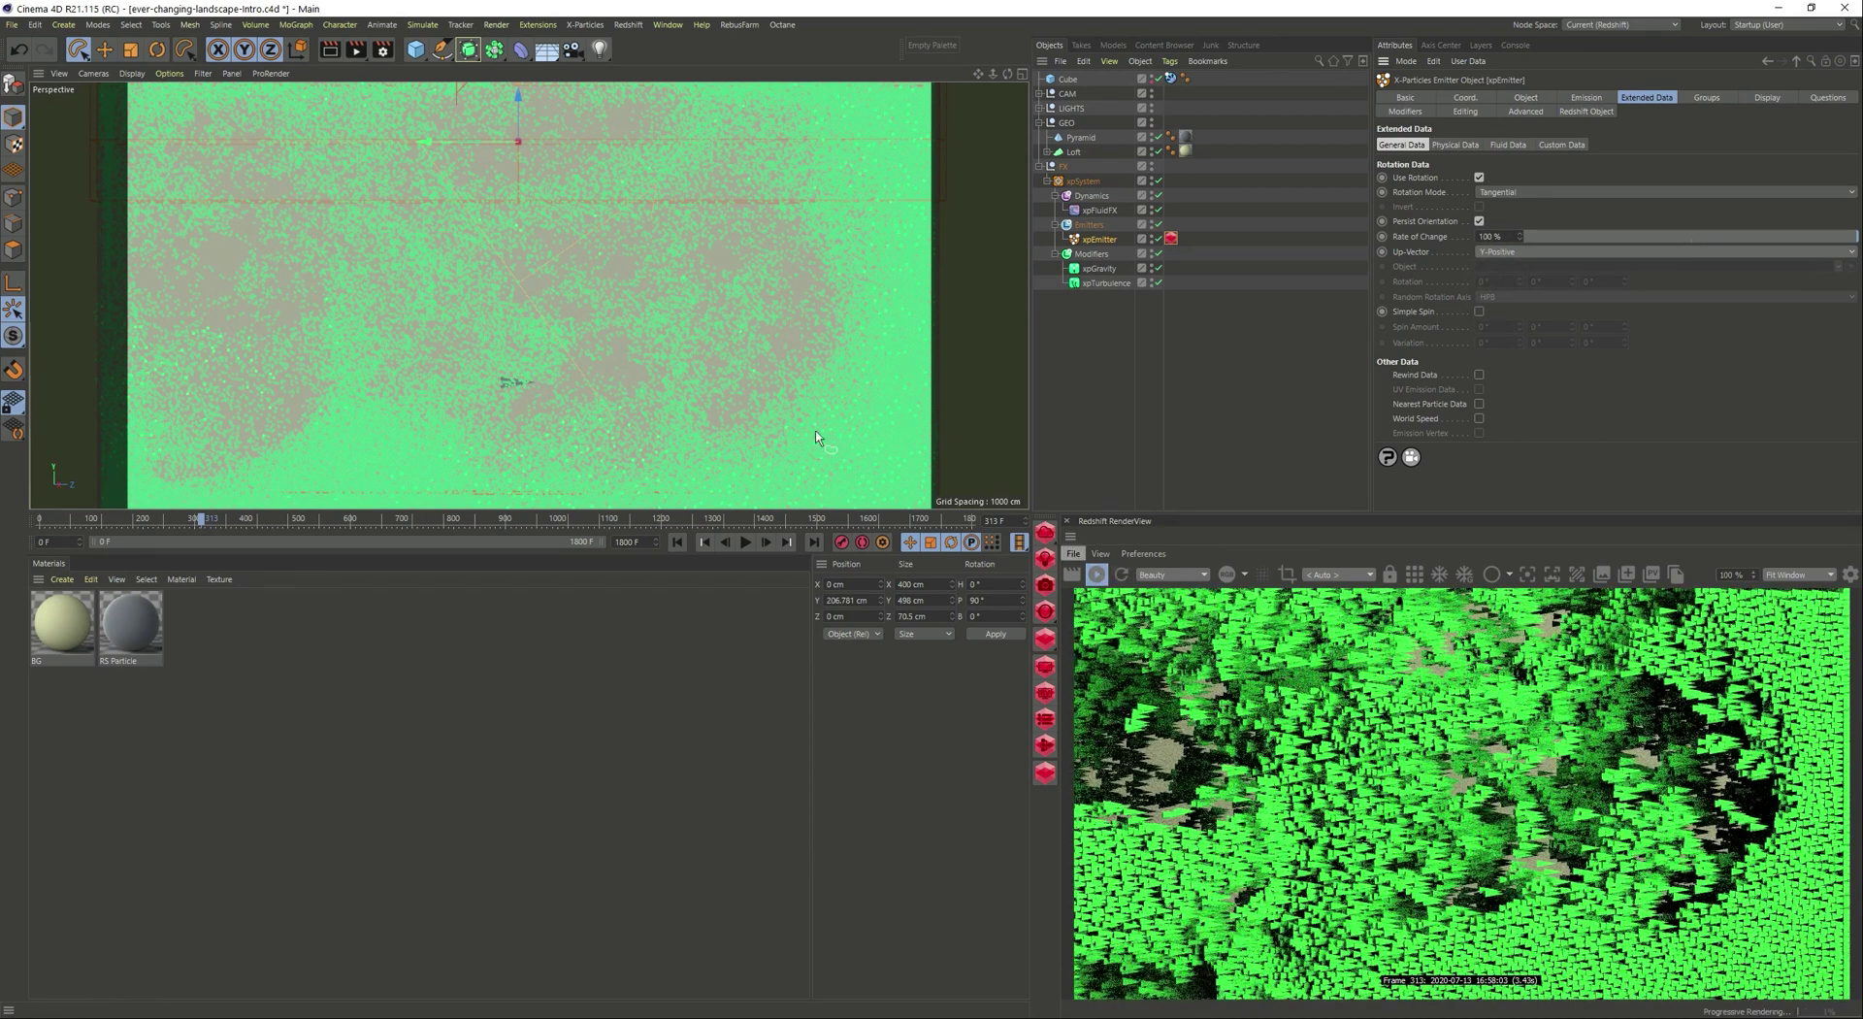
left_click(677, 543)
left_click(745, 542)
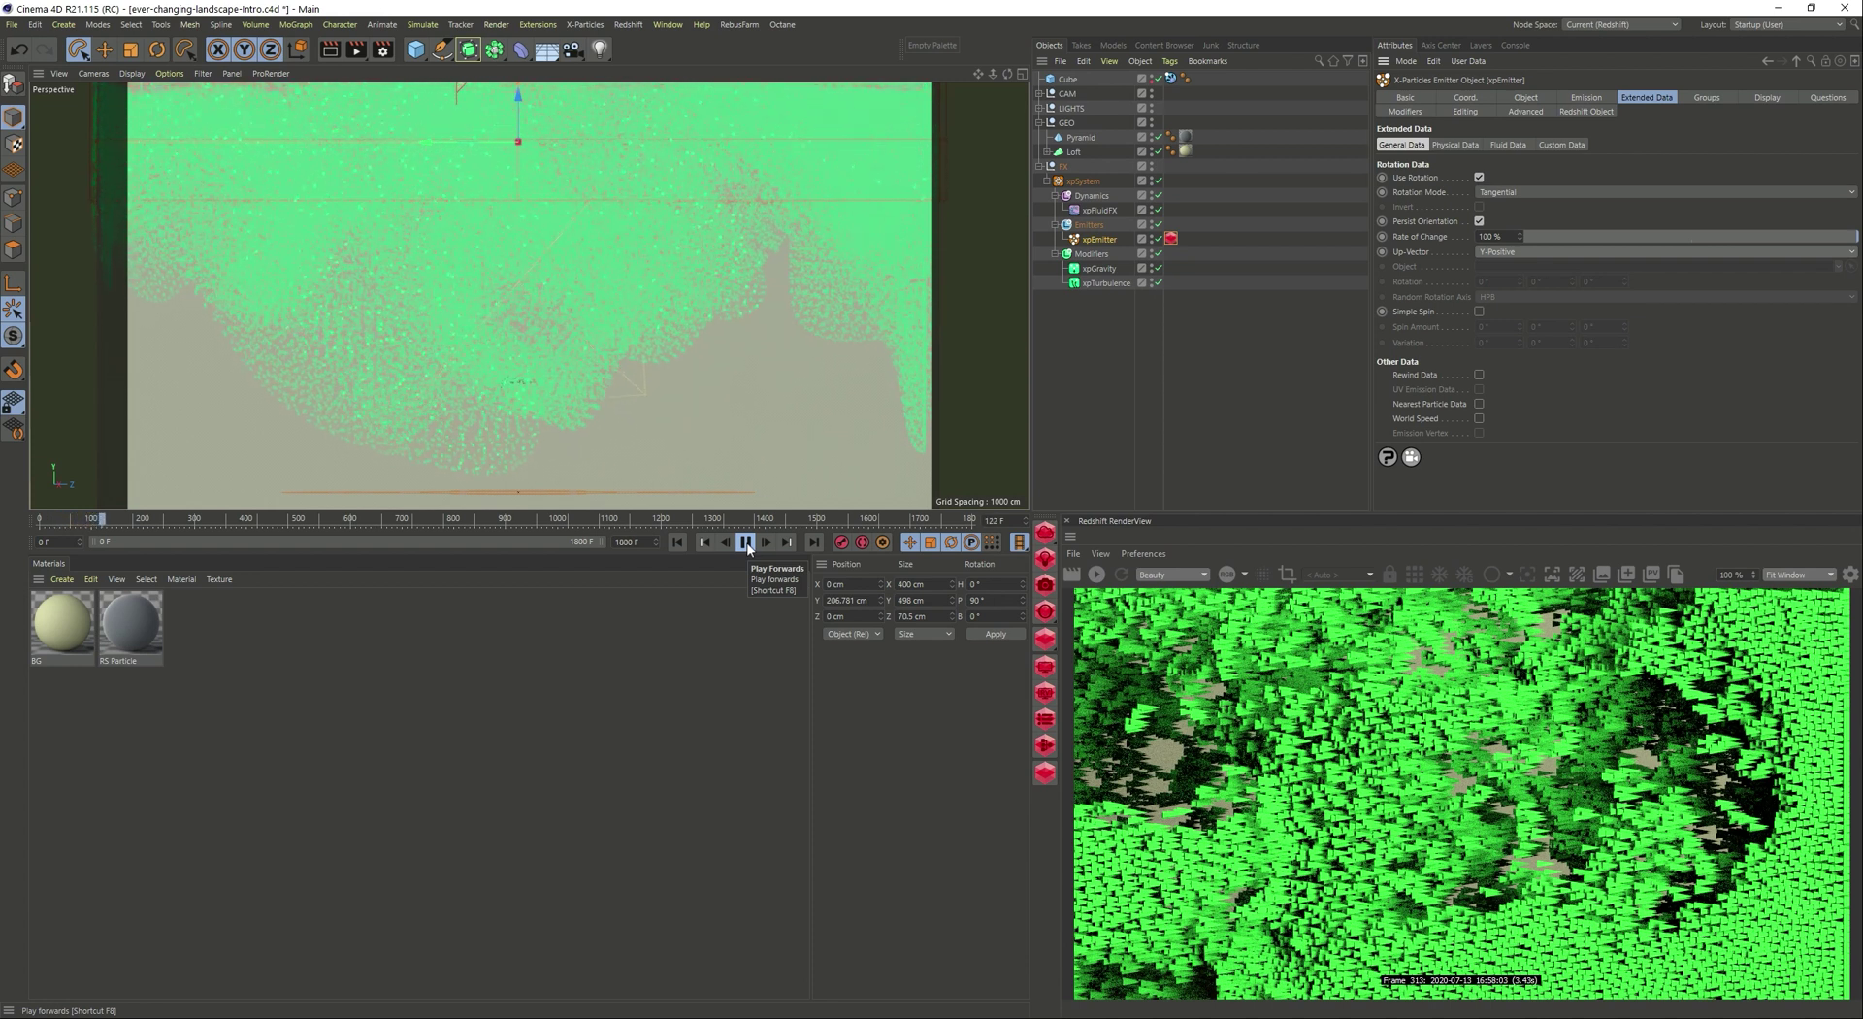
left_click(745, 543)
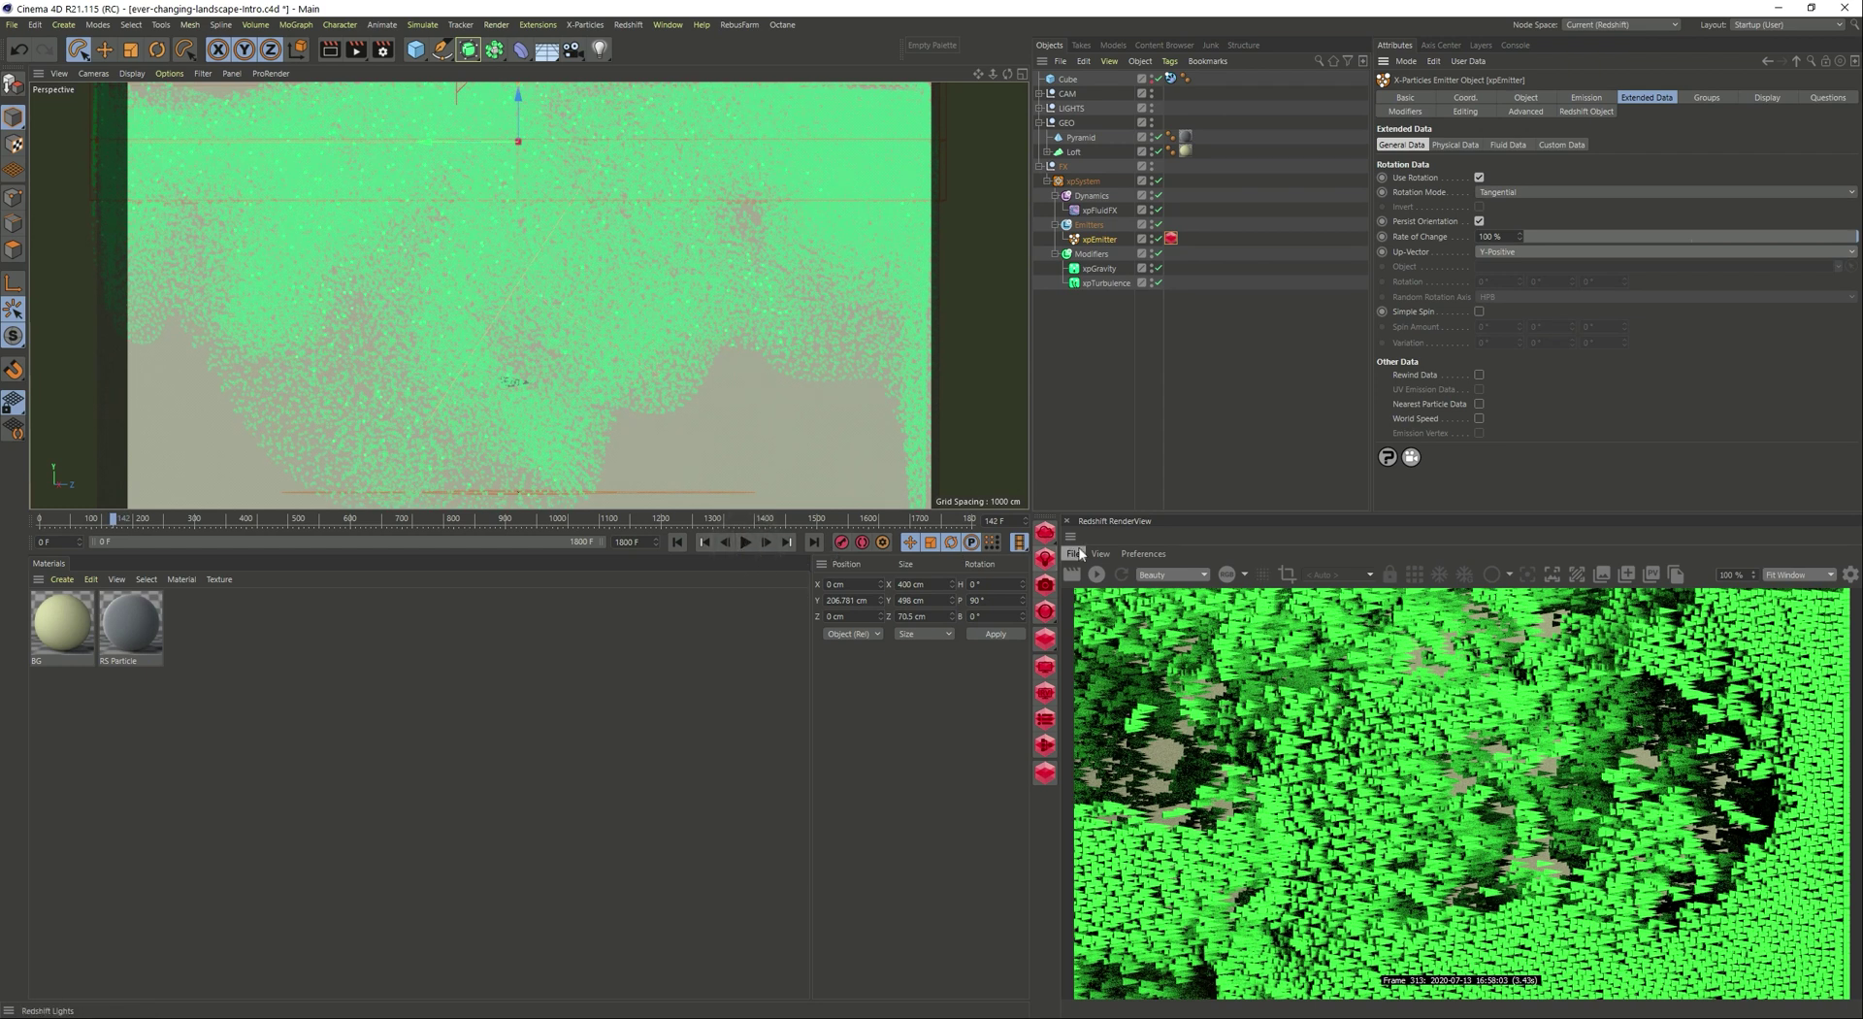
left_click(1098, 572)
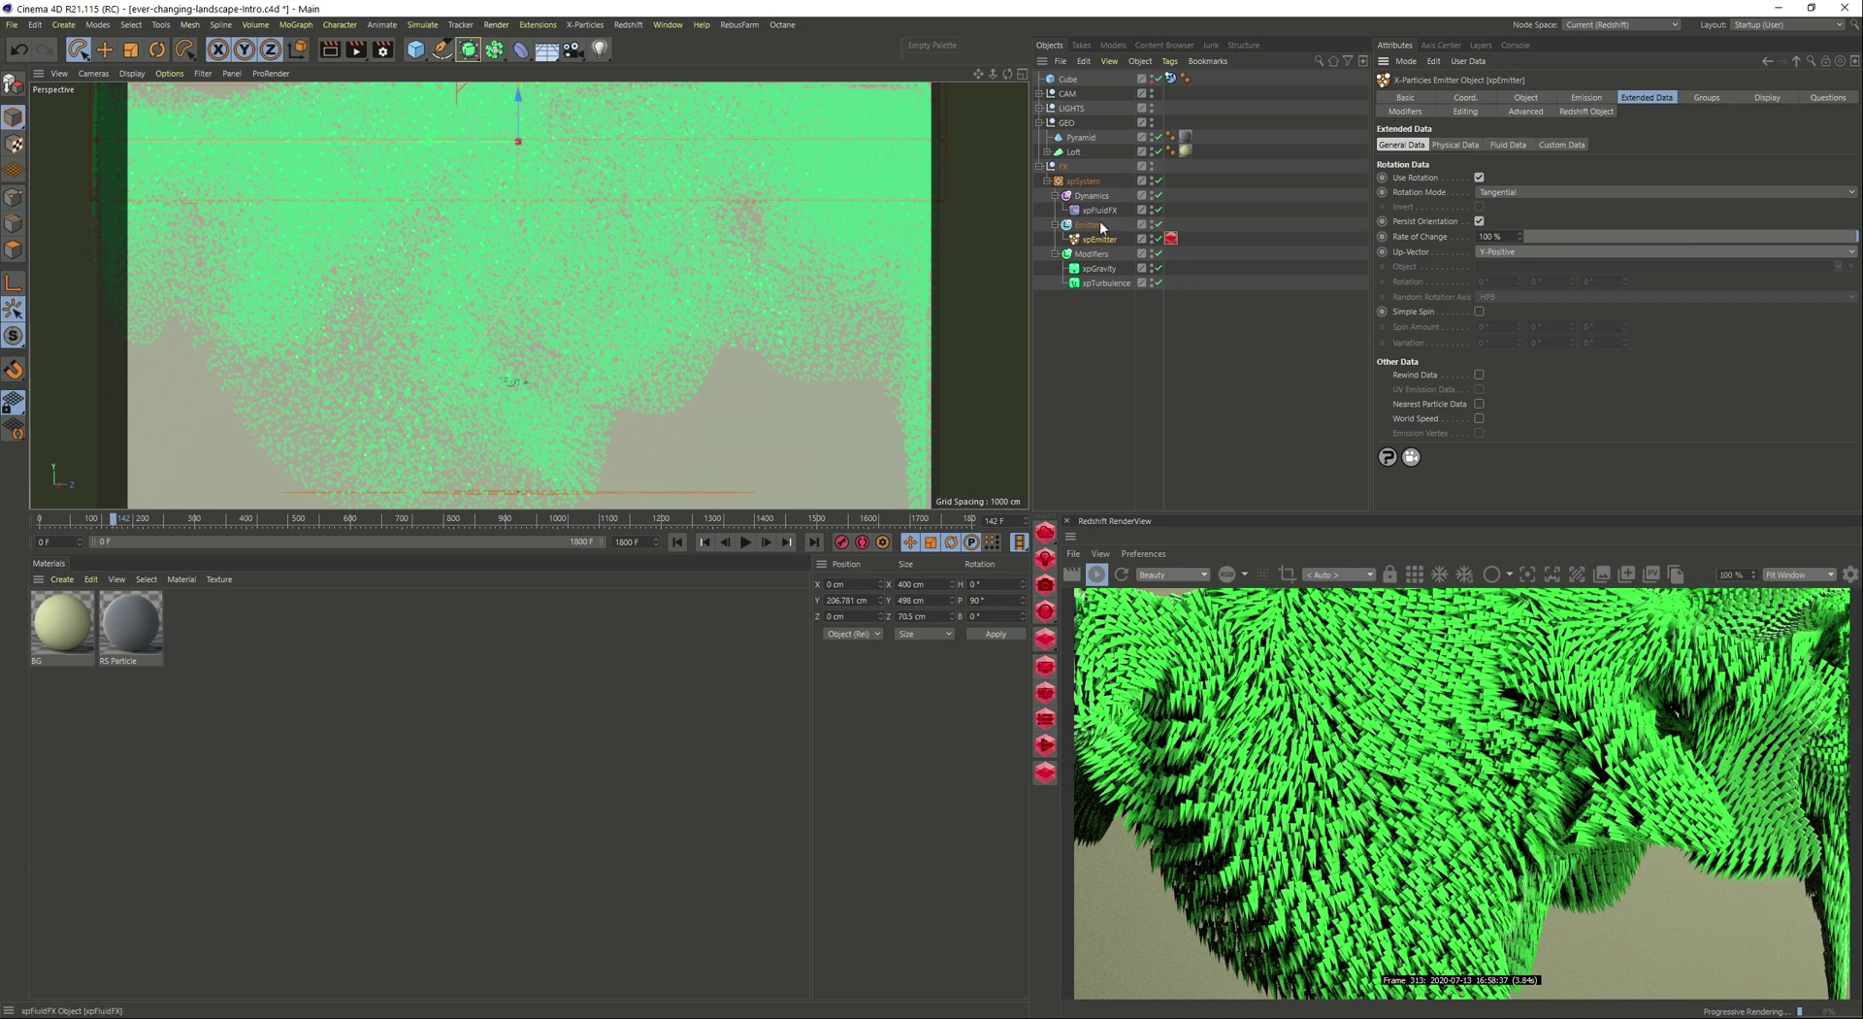
Set xpEmitter's Color Mode to Gradient (Parameter) with Speed as the gradient parameter.
left_click(1768, 98)
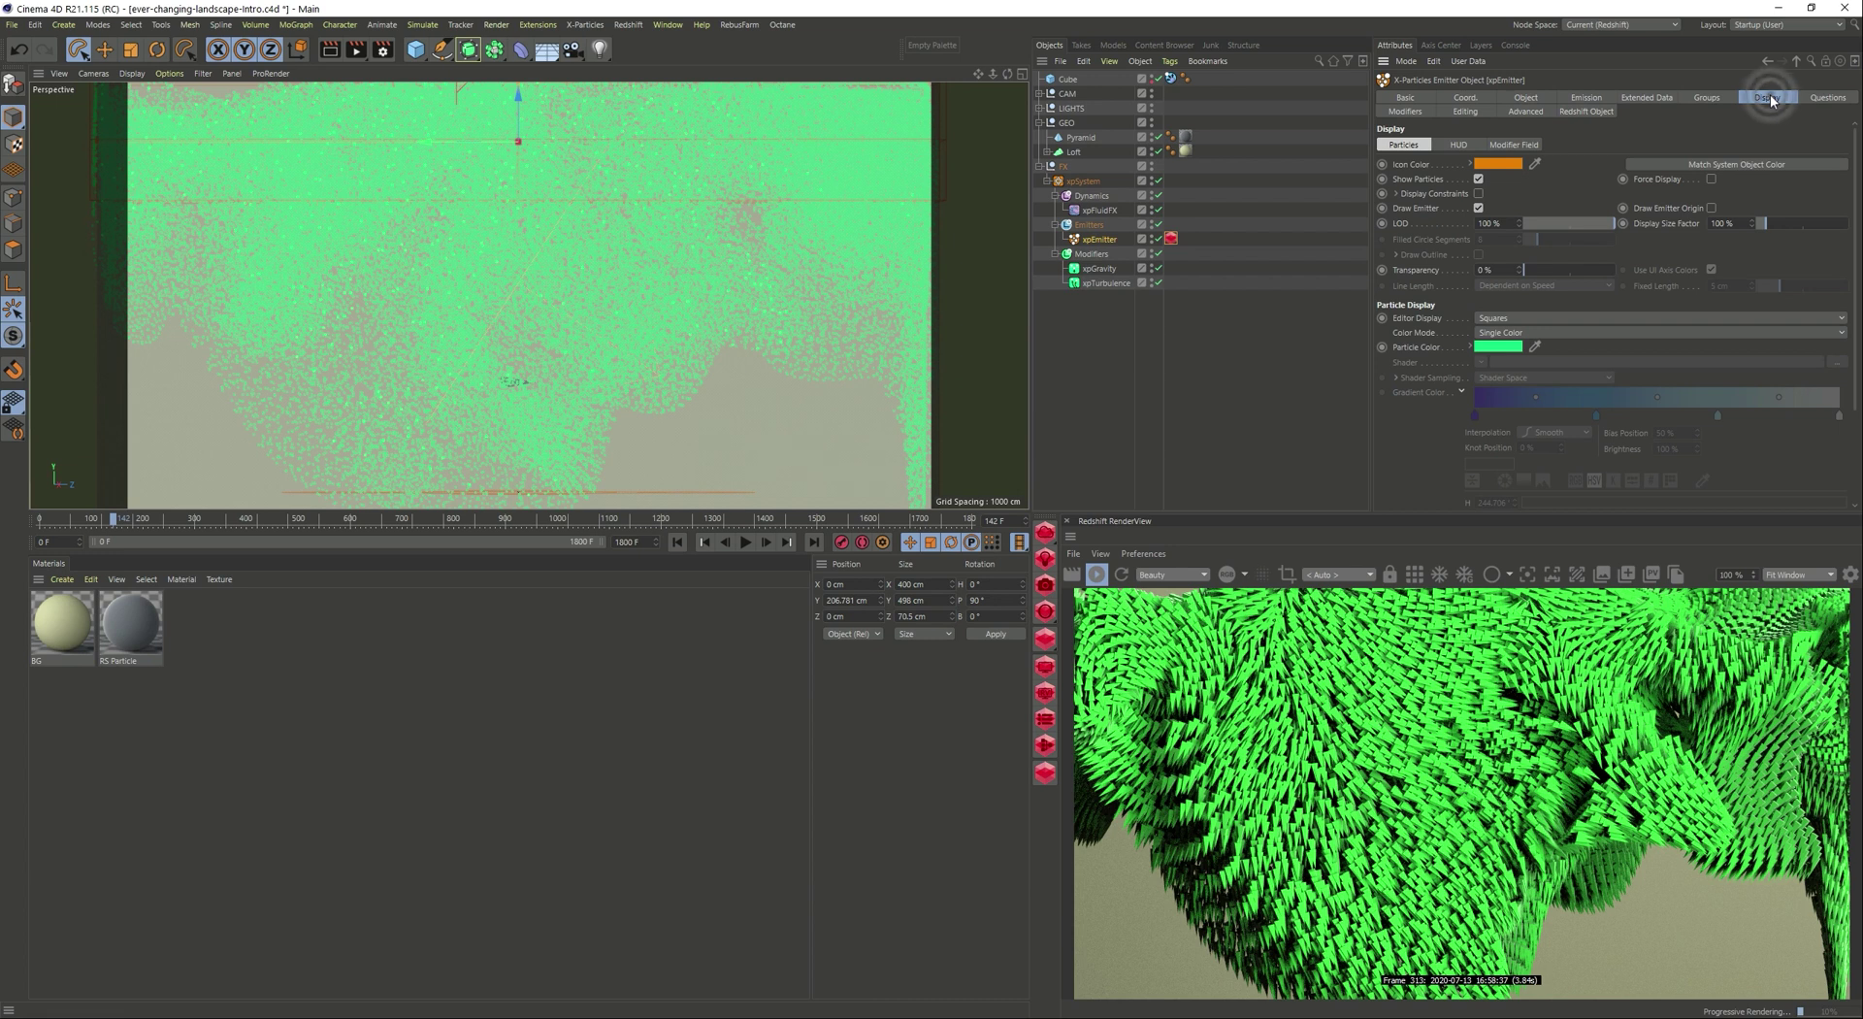
left_click(1508, 330)
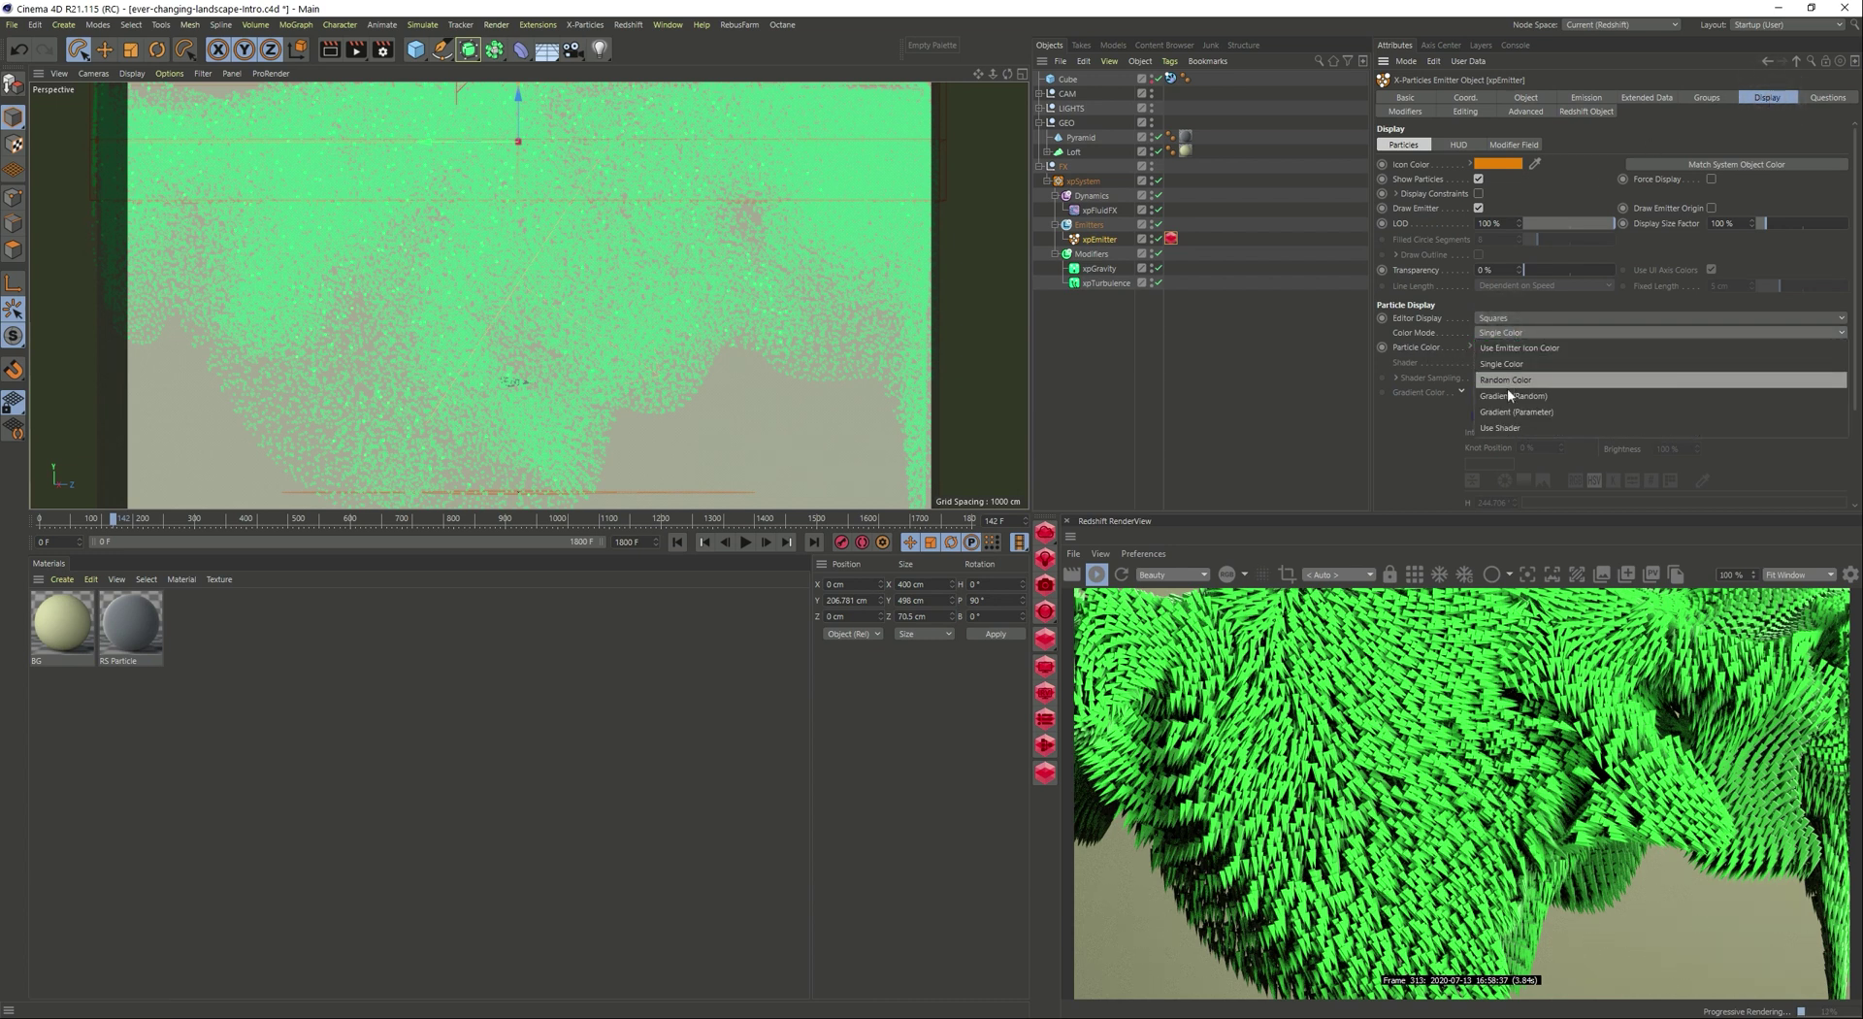
left_click(1529, 415)
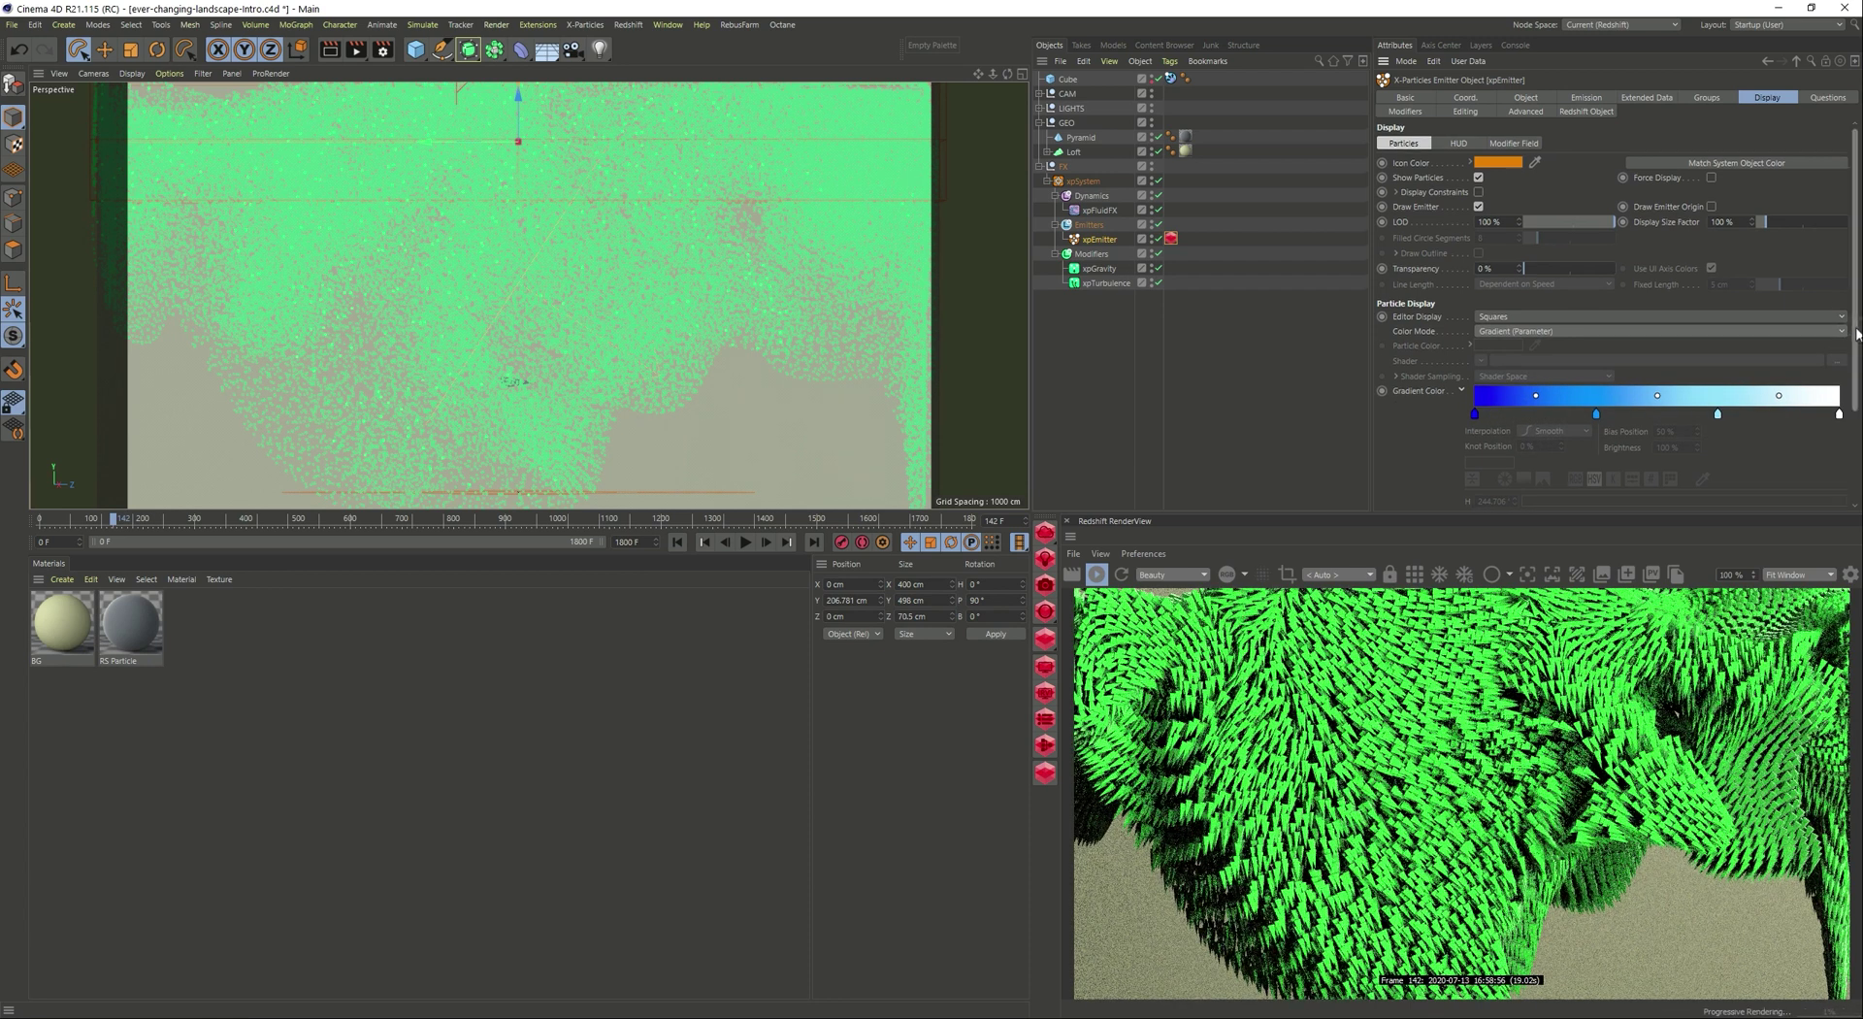
scroll(1650, 388, "down", 3)
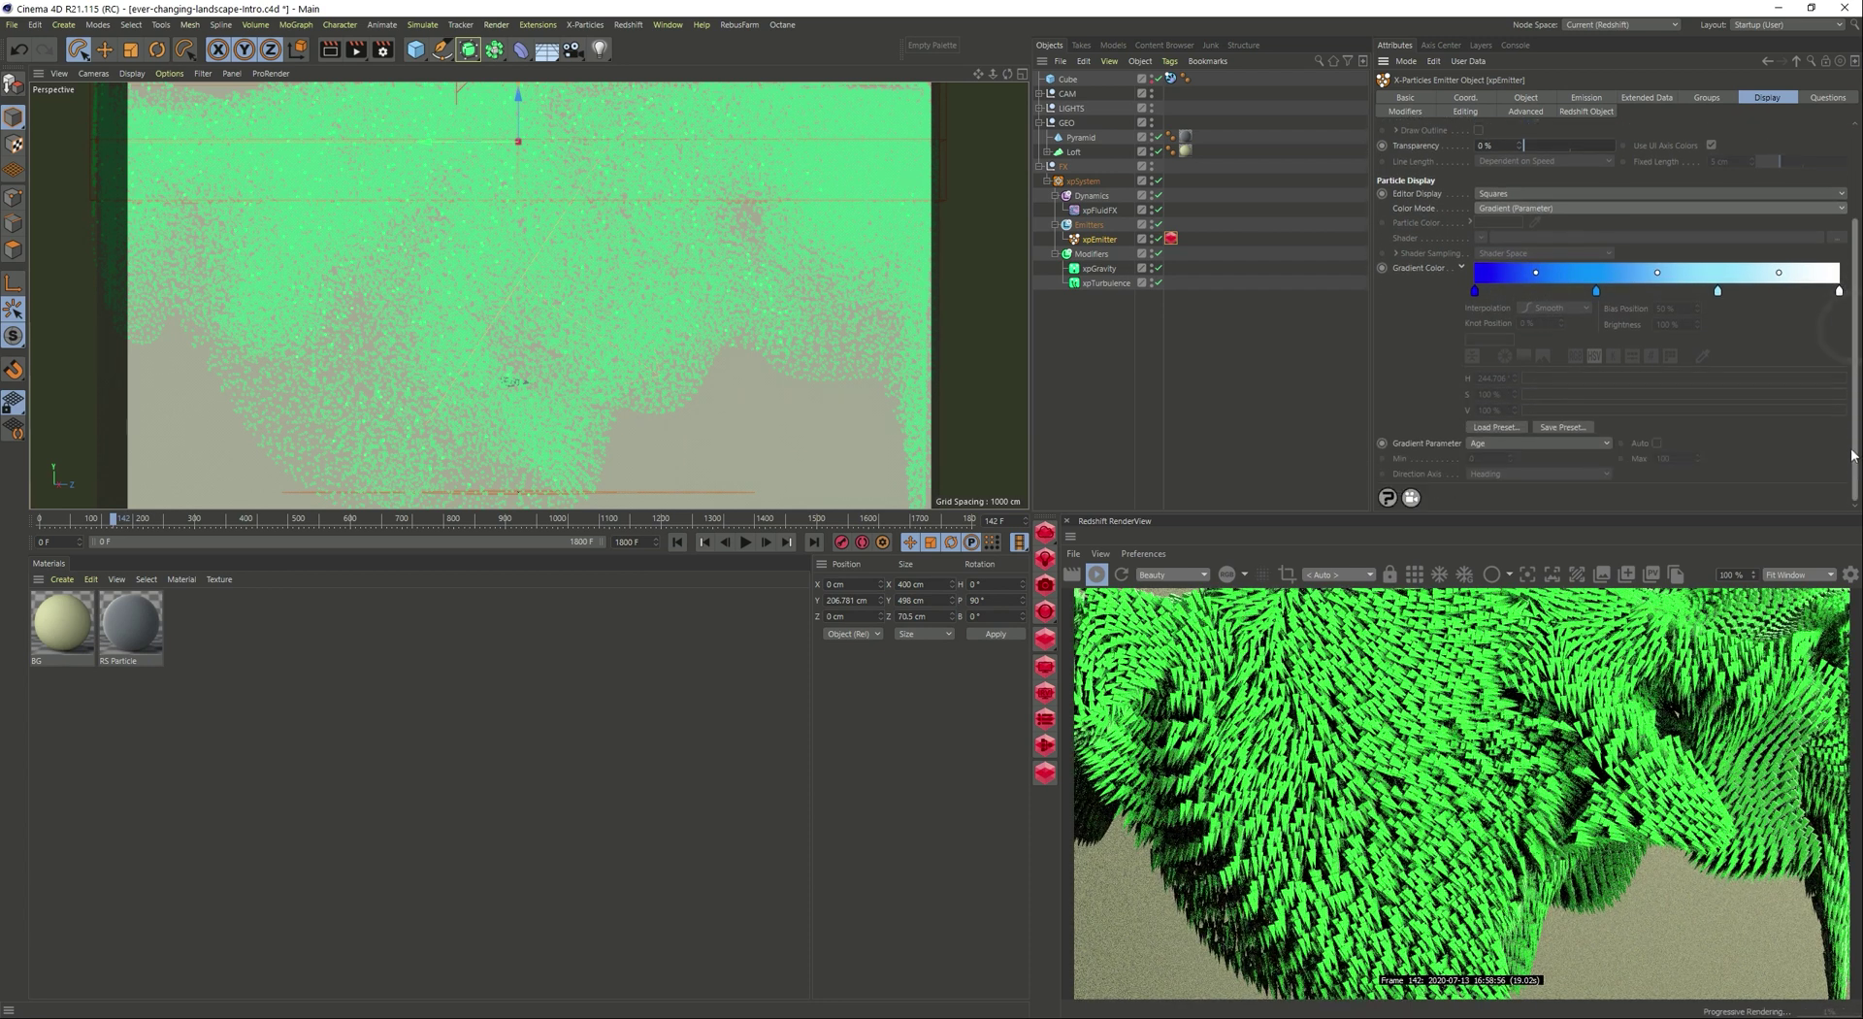
left_click(1497, 441)
left_click(1492, 474)
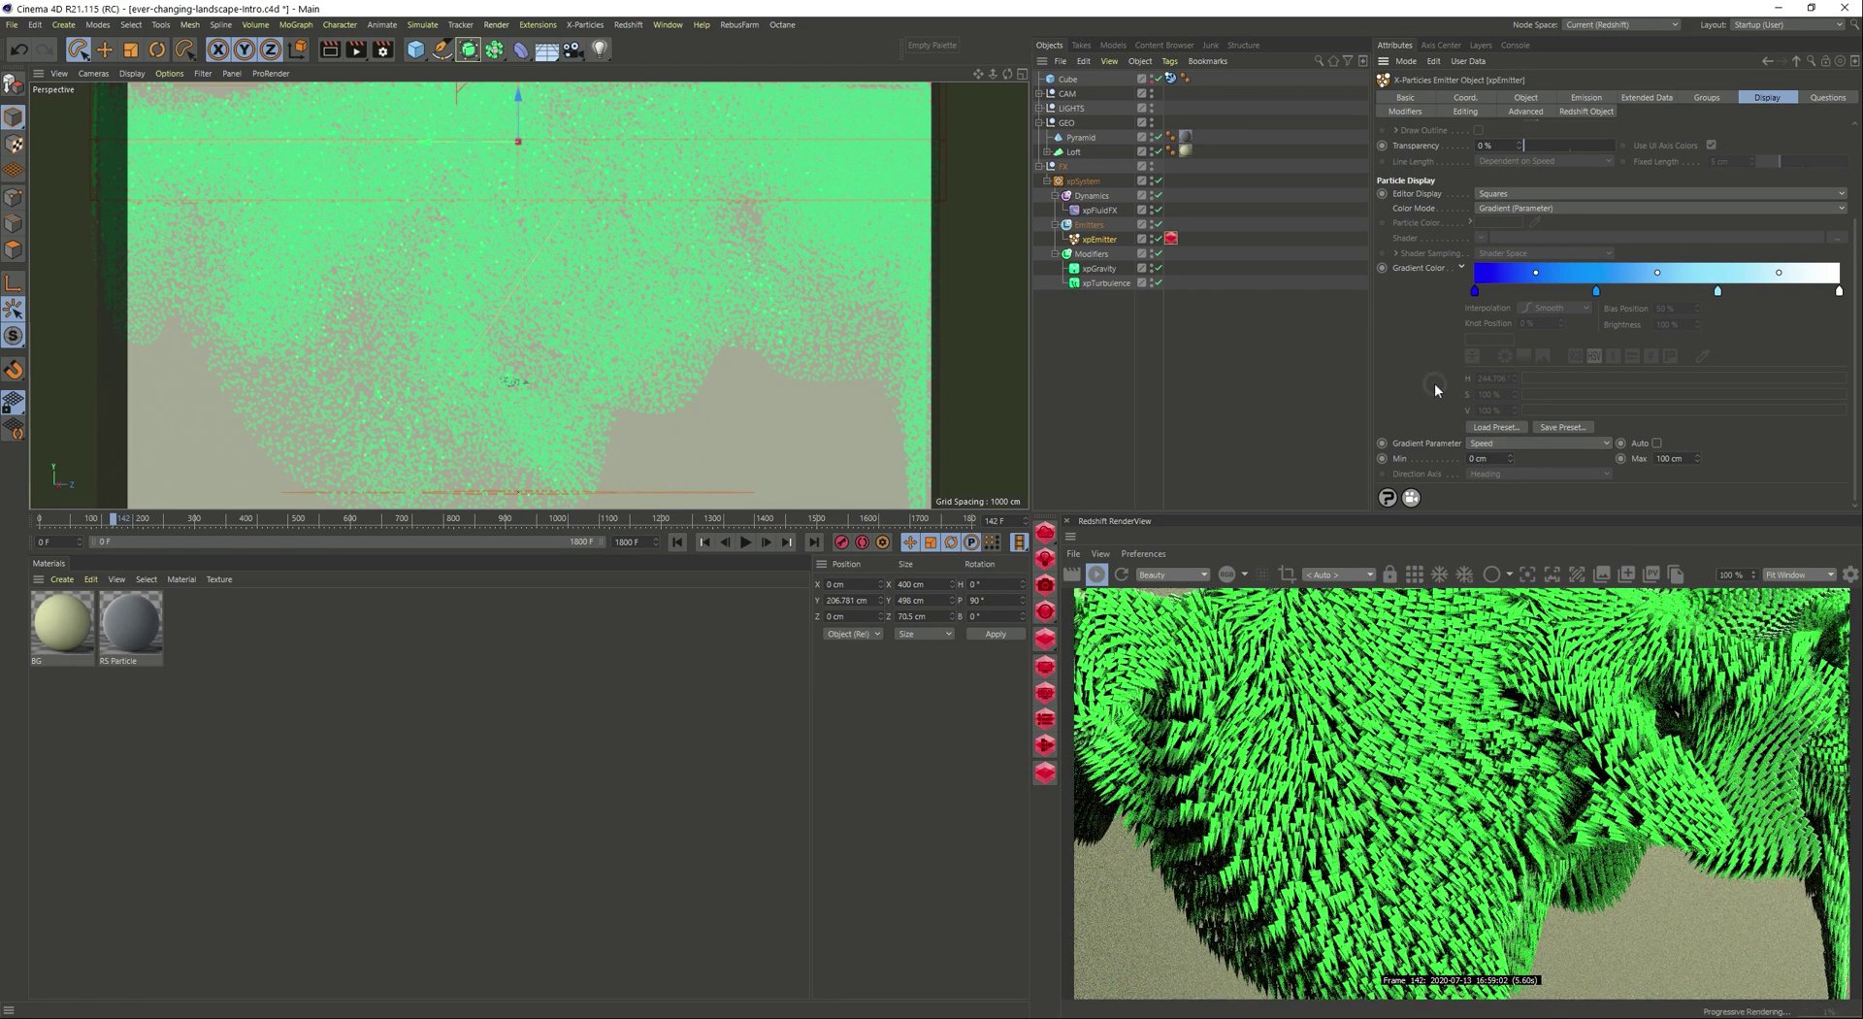
Refresh the render and replay the simulation from frame 0.
key("f")
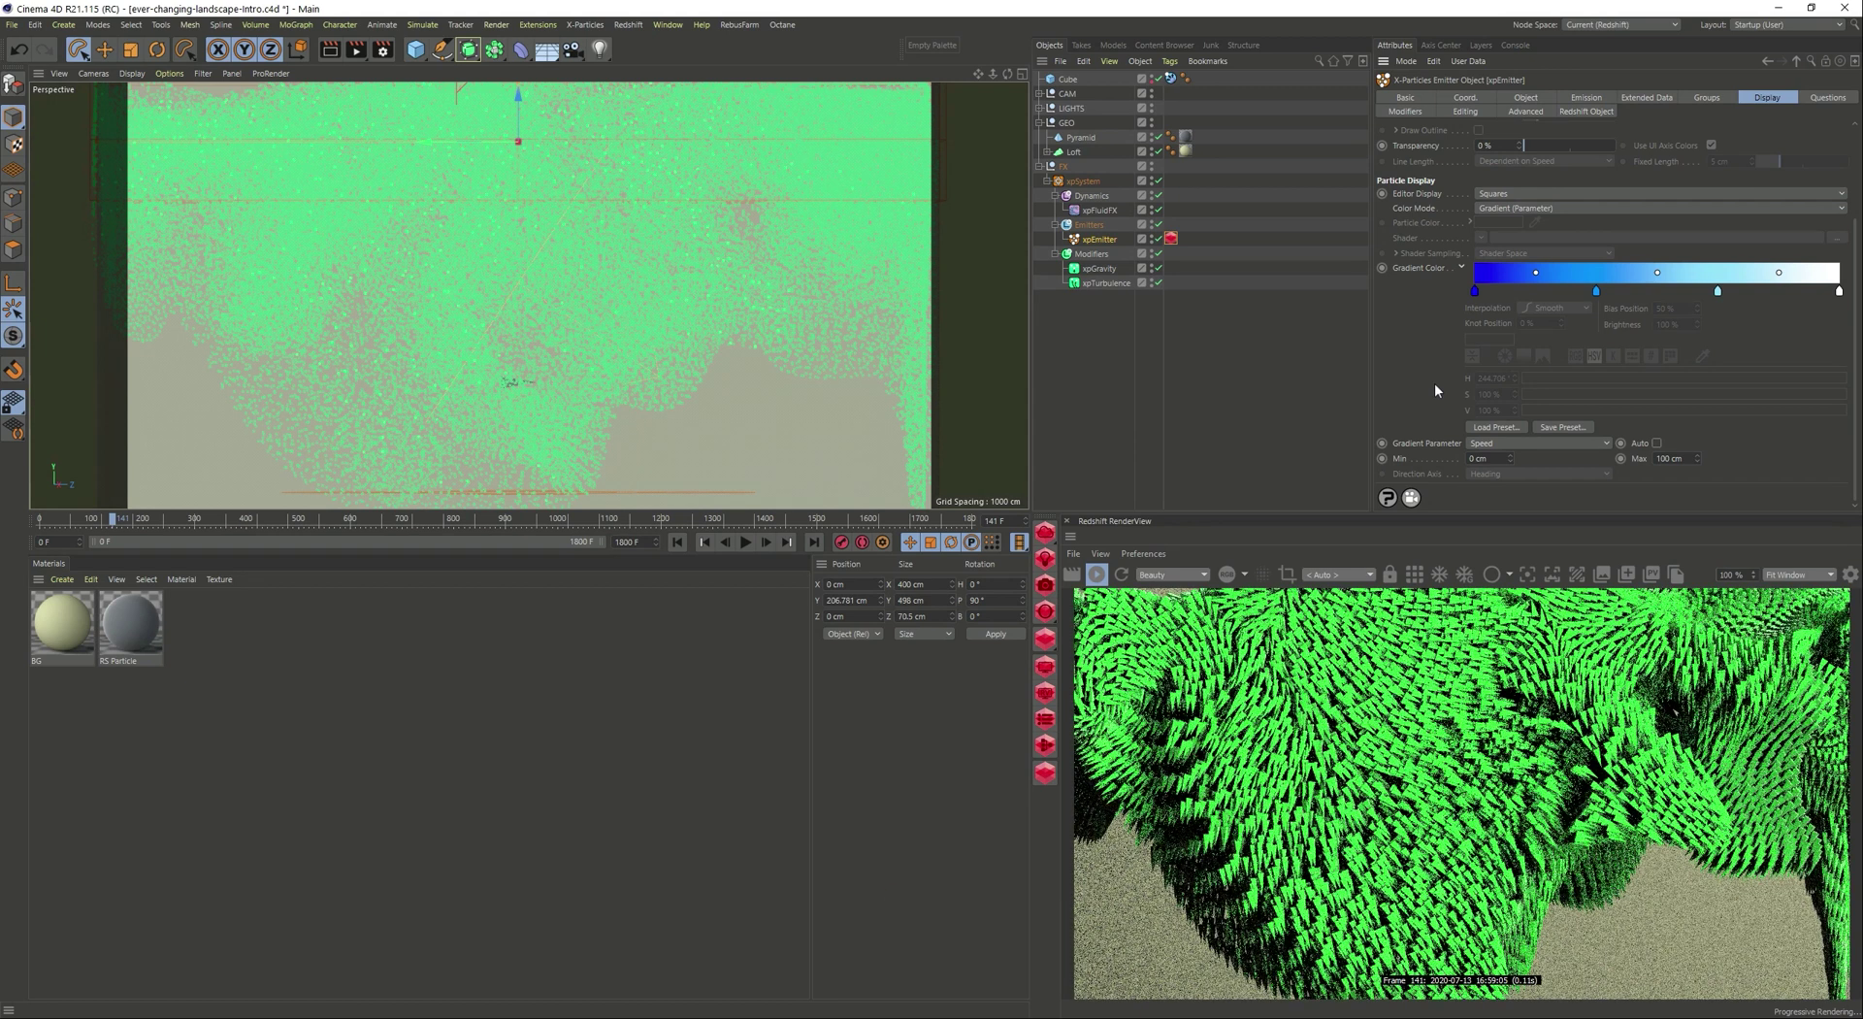
left_click(677, 542)
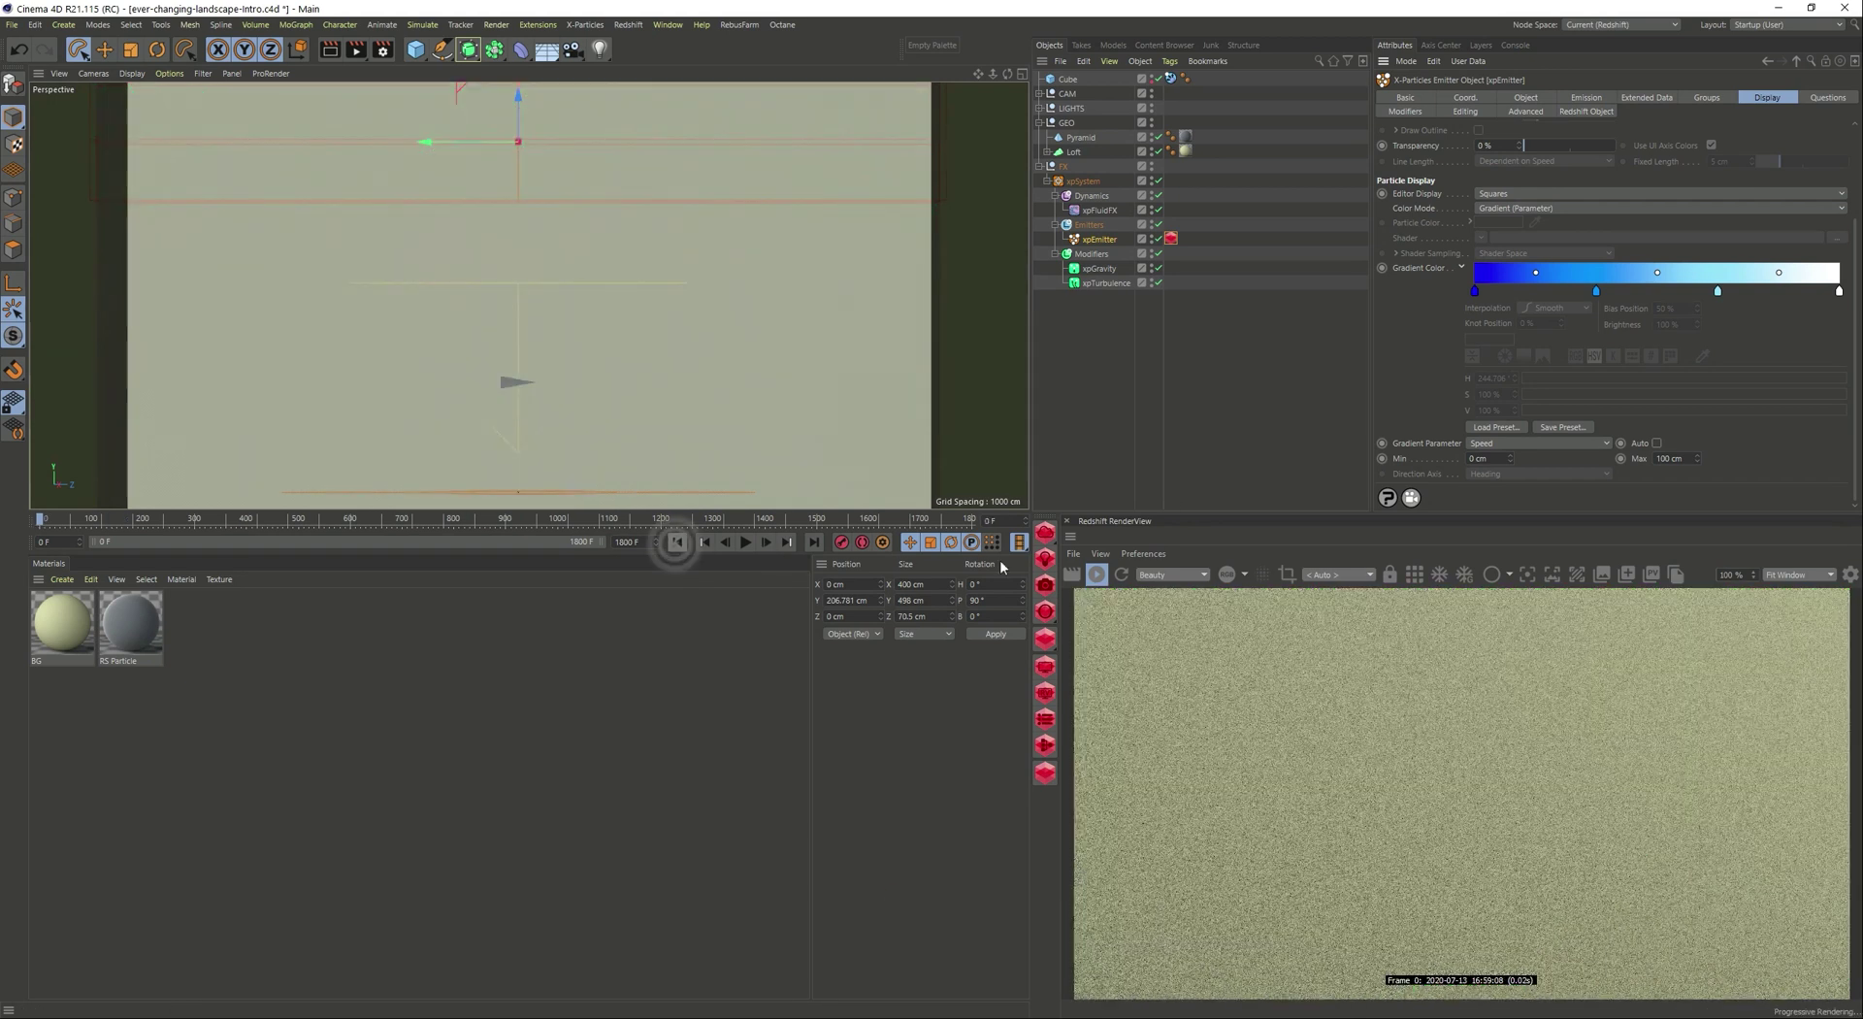
left_click(747, 543)
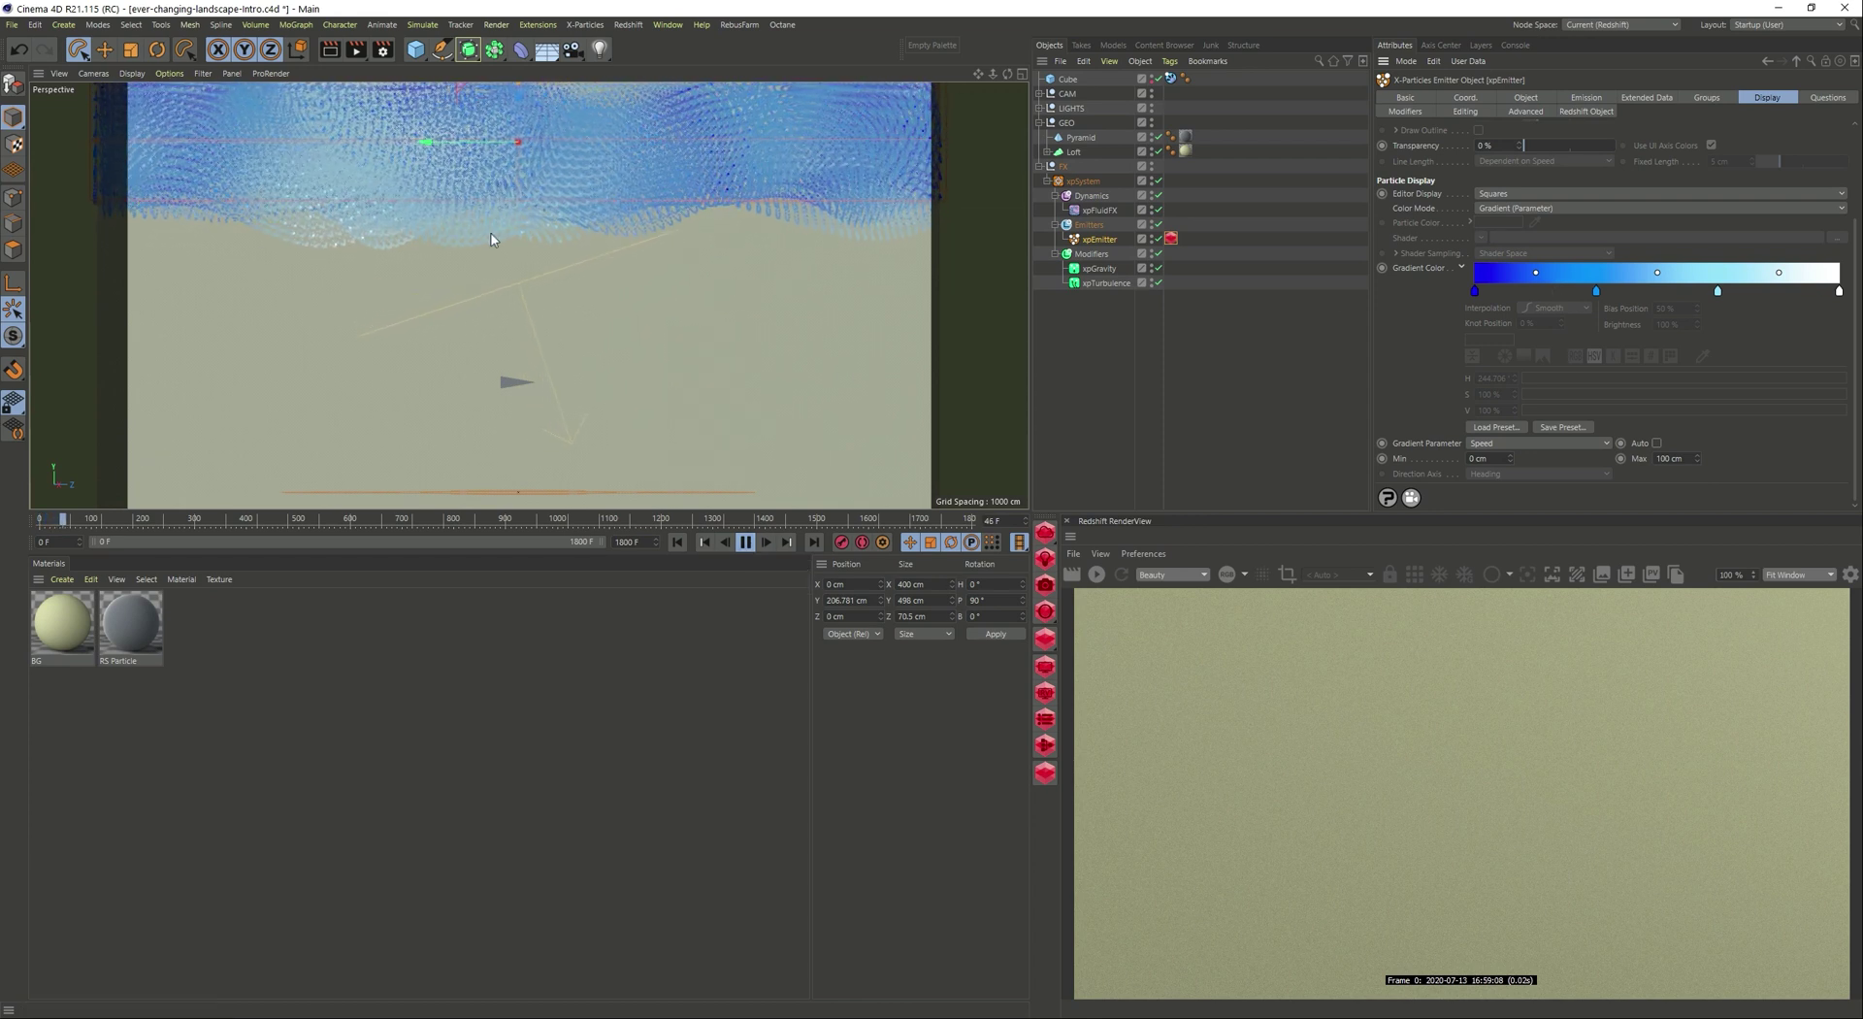
Stop playback and apply a green preset to the speed color gradient.
left_click(747, 542)
left_click(1497, 424)
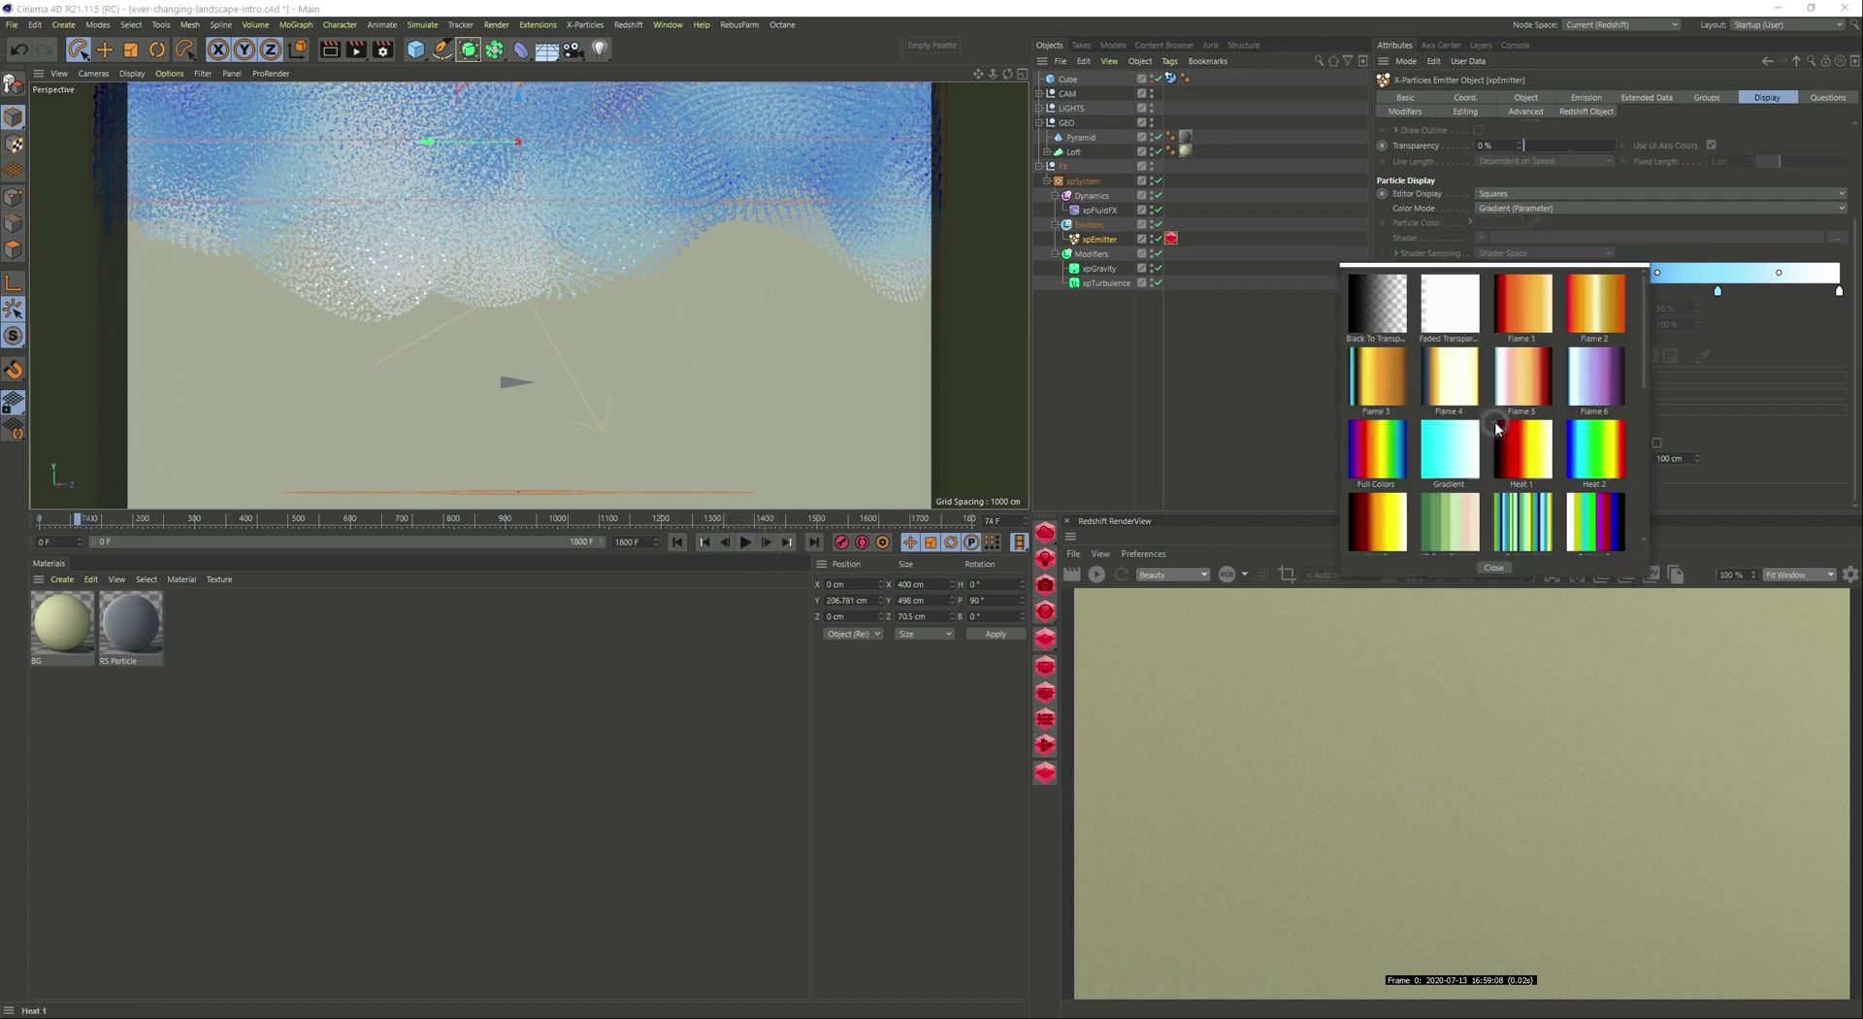
left_click(1451, 521)
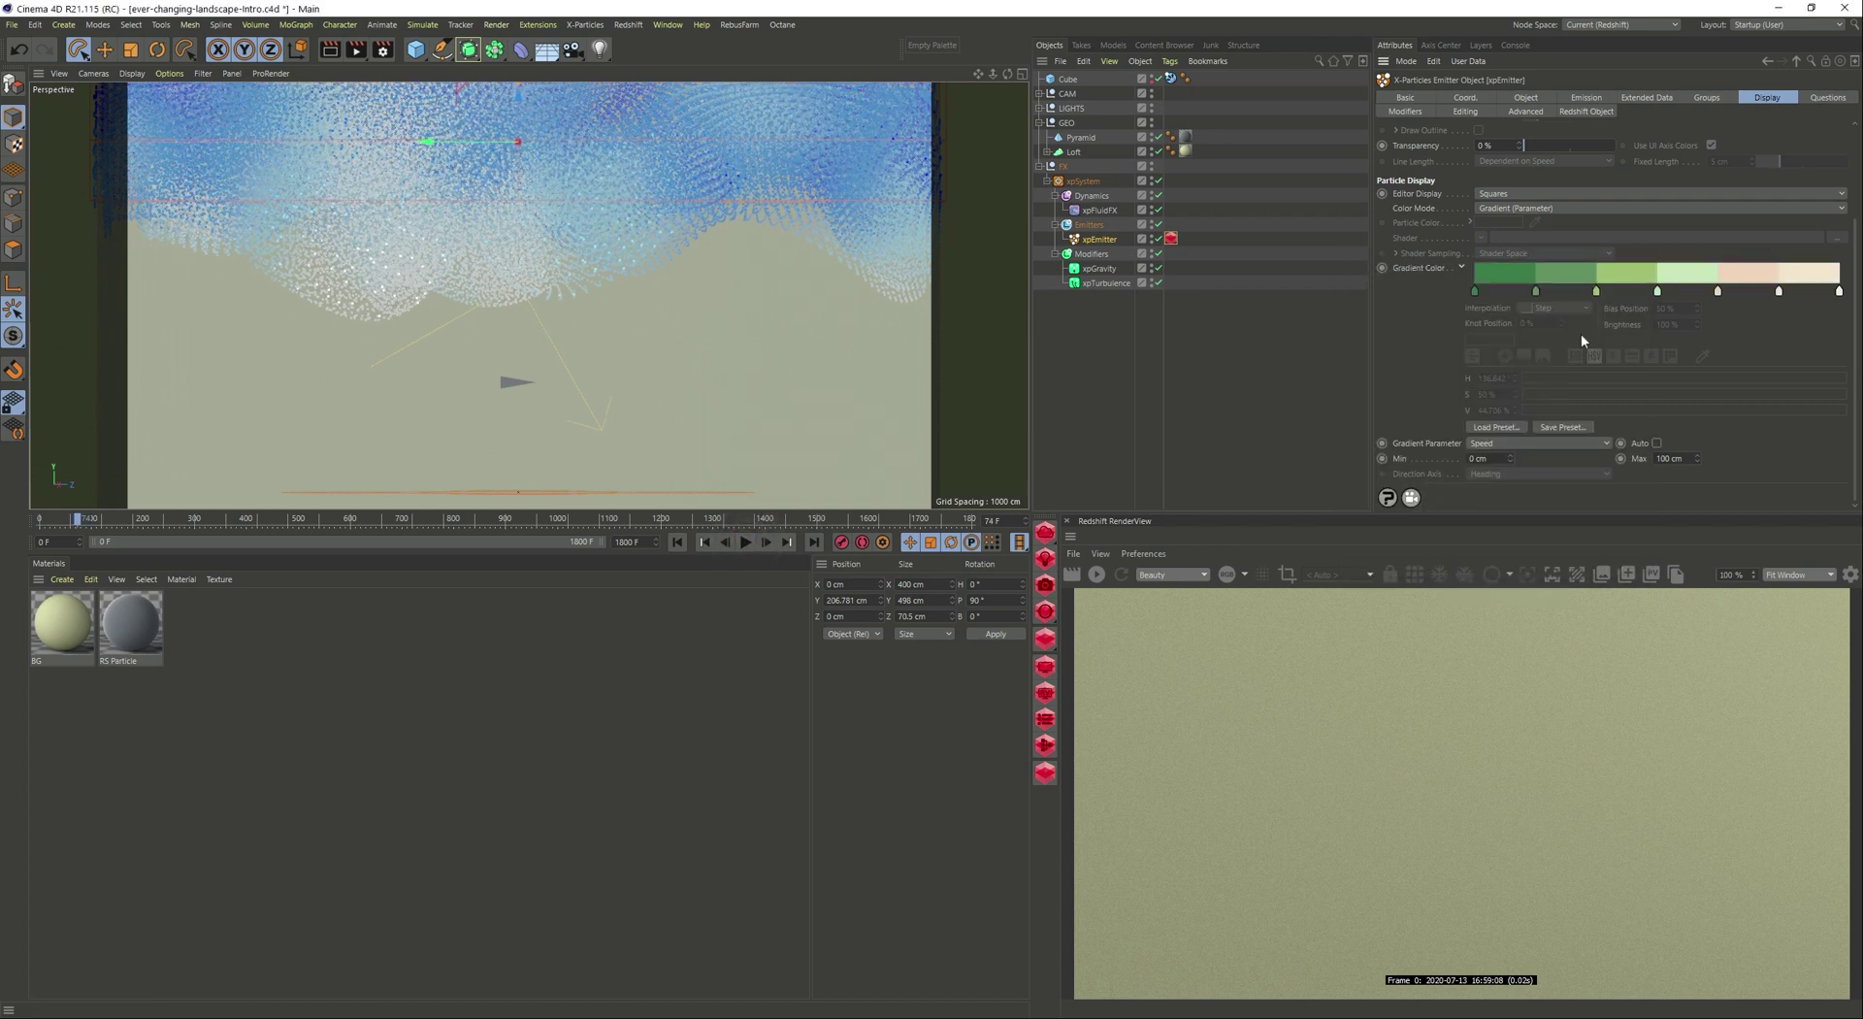
Raise the gradient's maximum speed to 103 cm, then replay the simulation to frame 181.
left_click(677, 542)
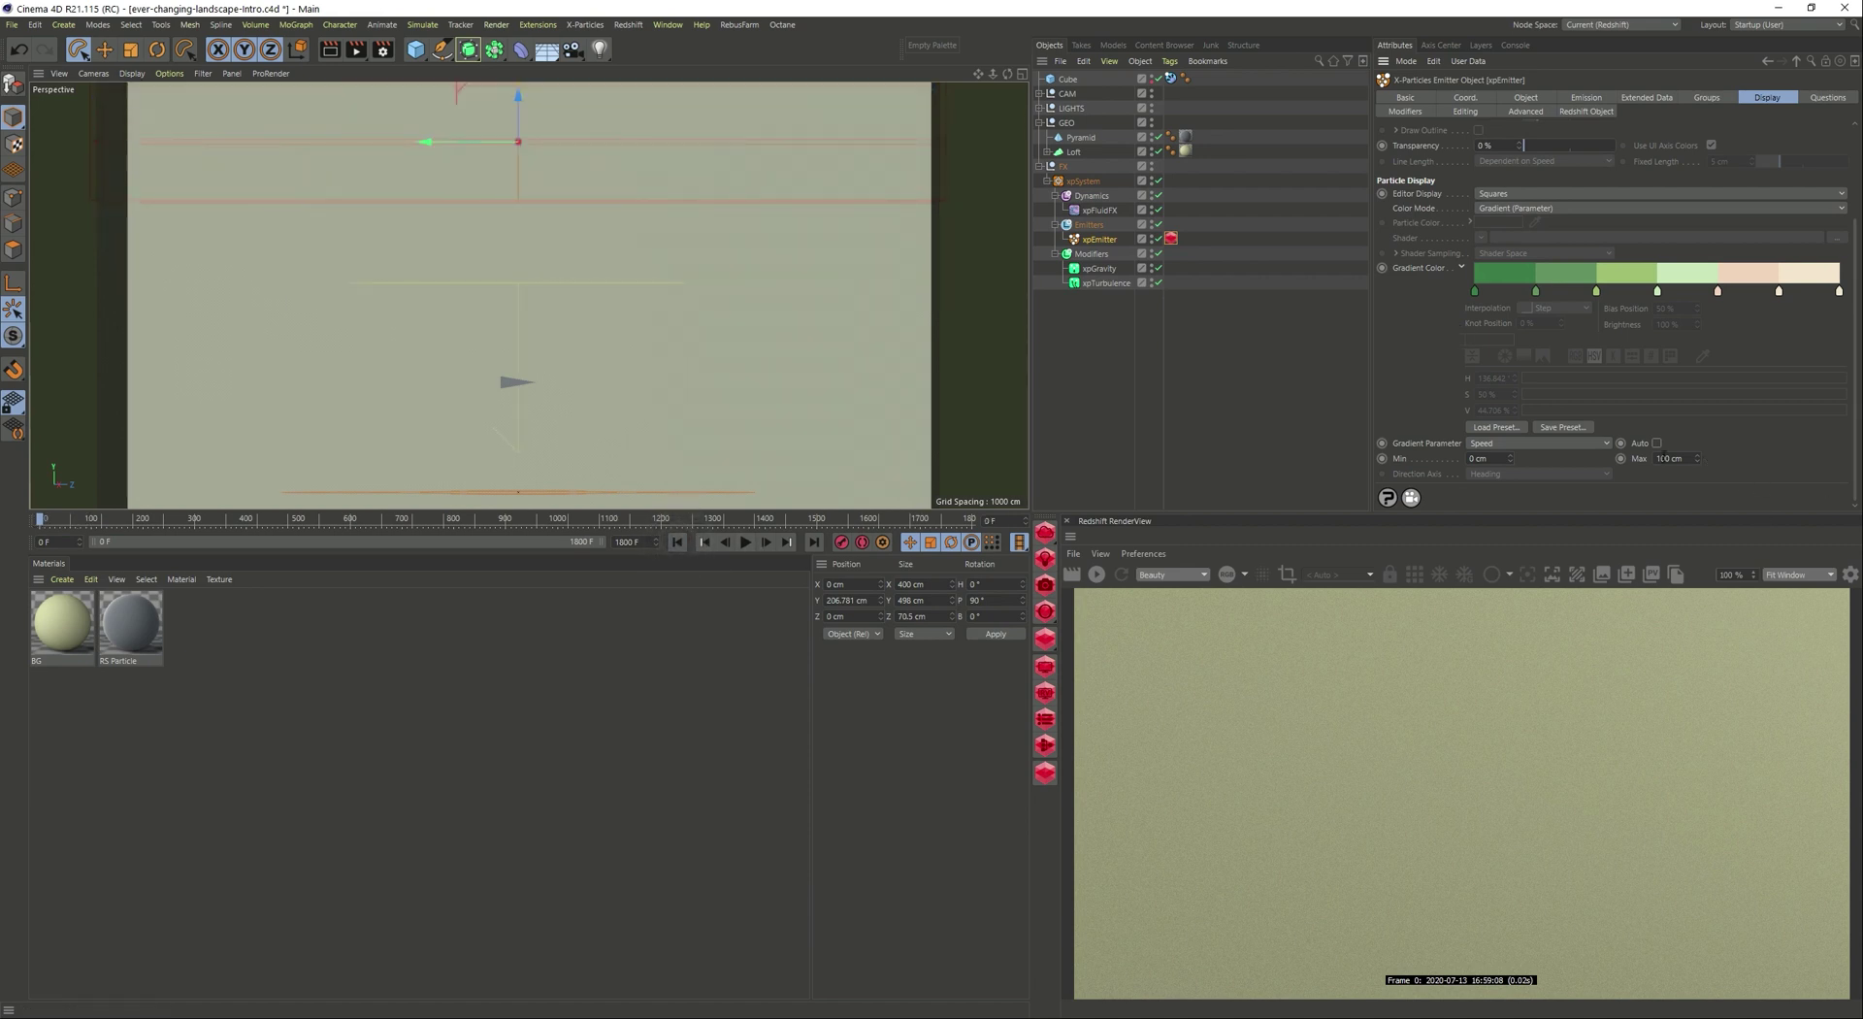
left_click(1698, 455)
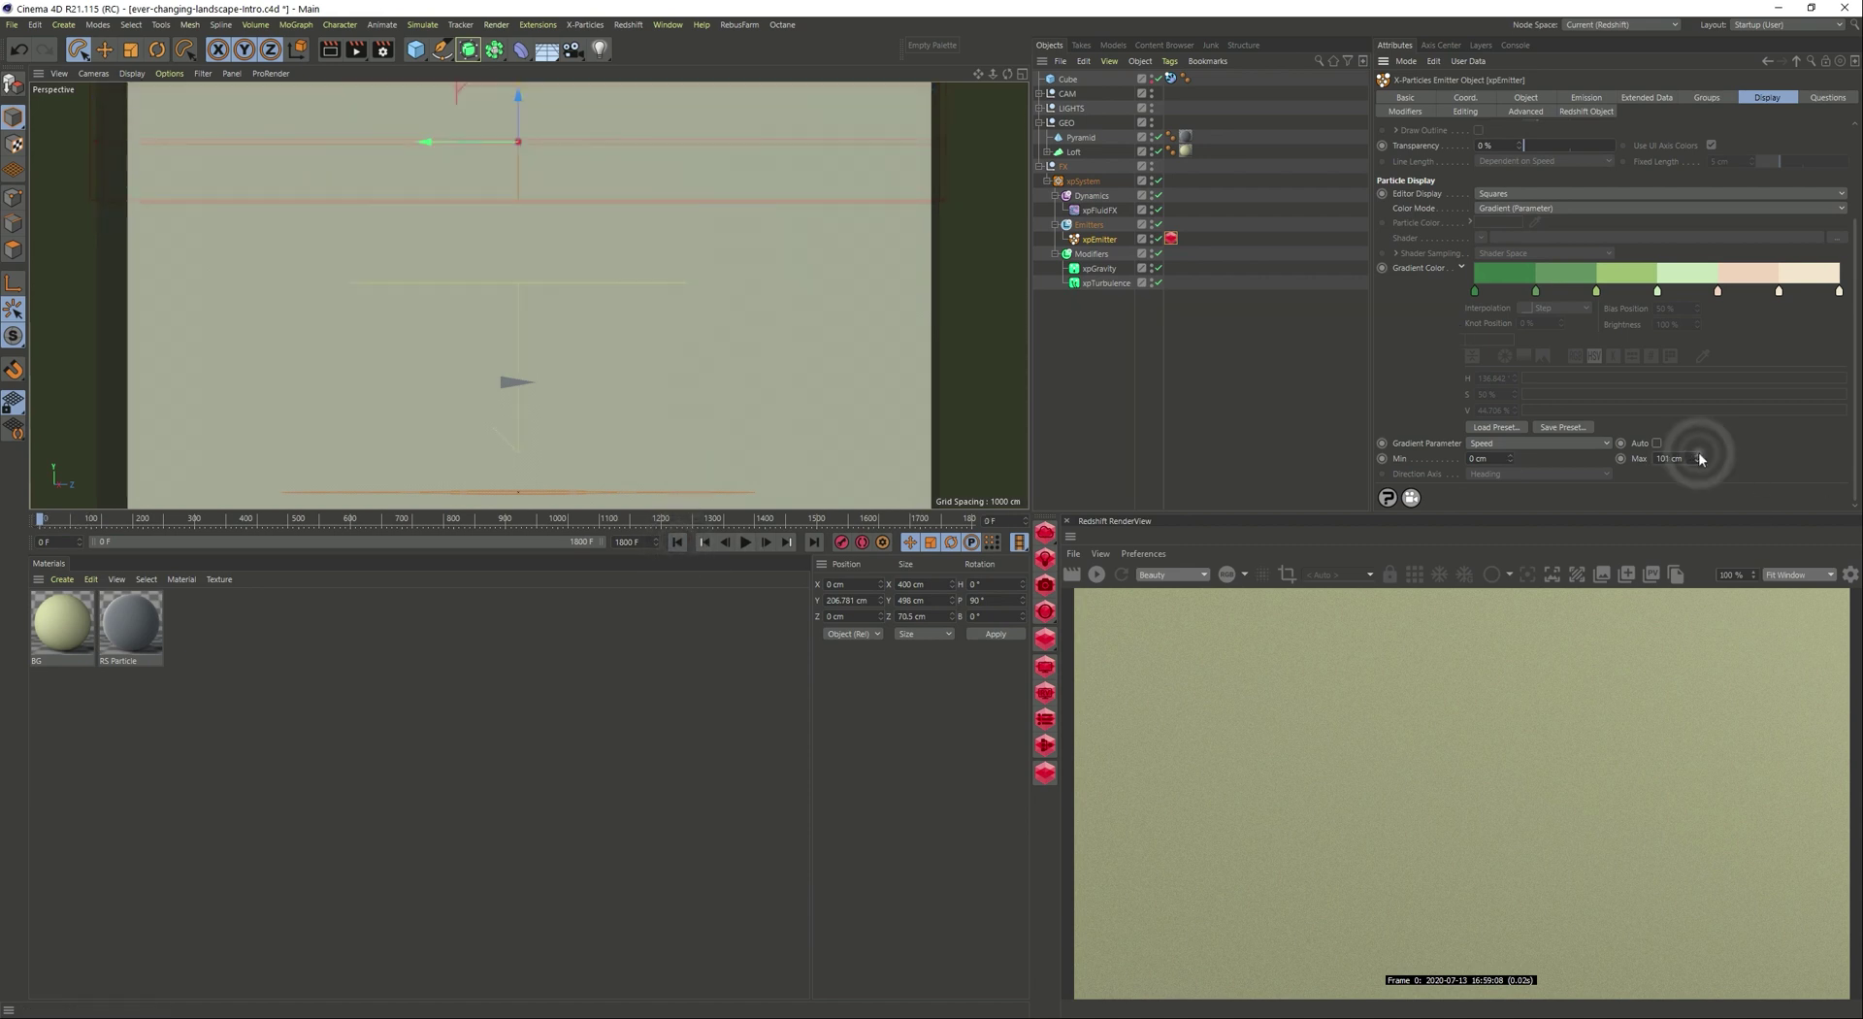
double_click(1698, 456)
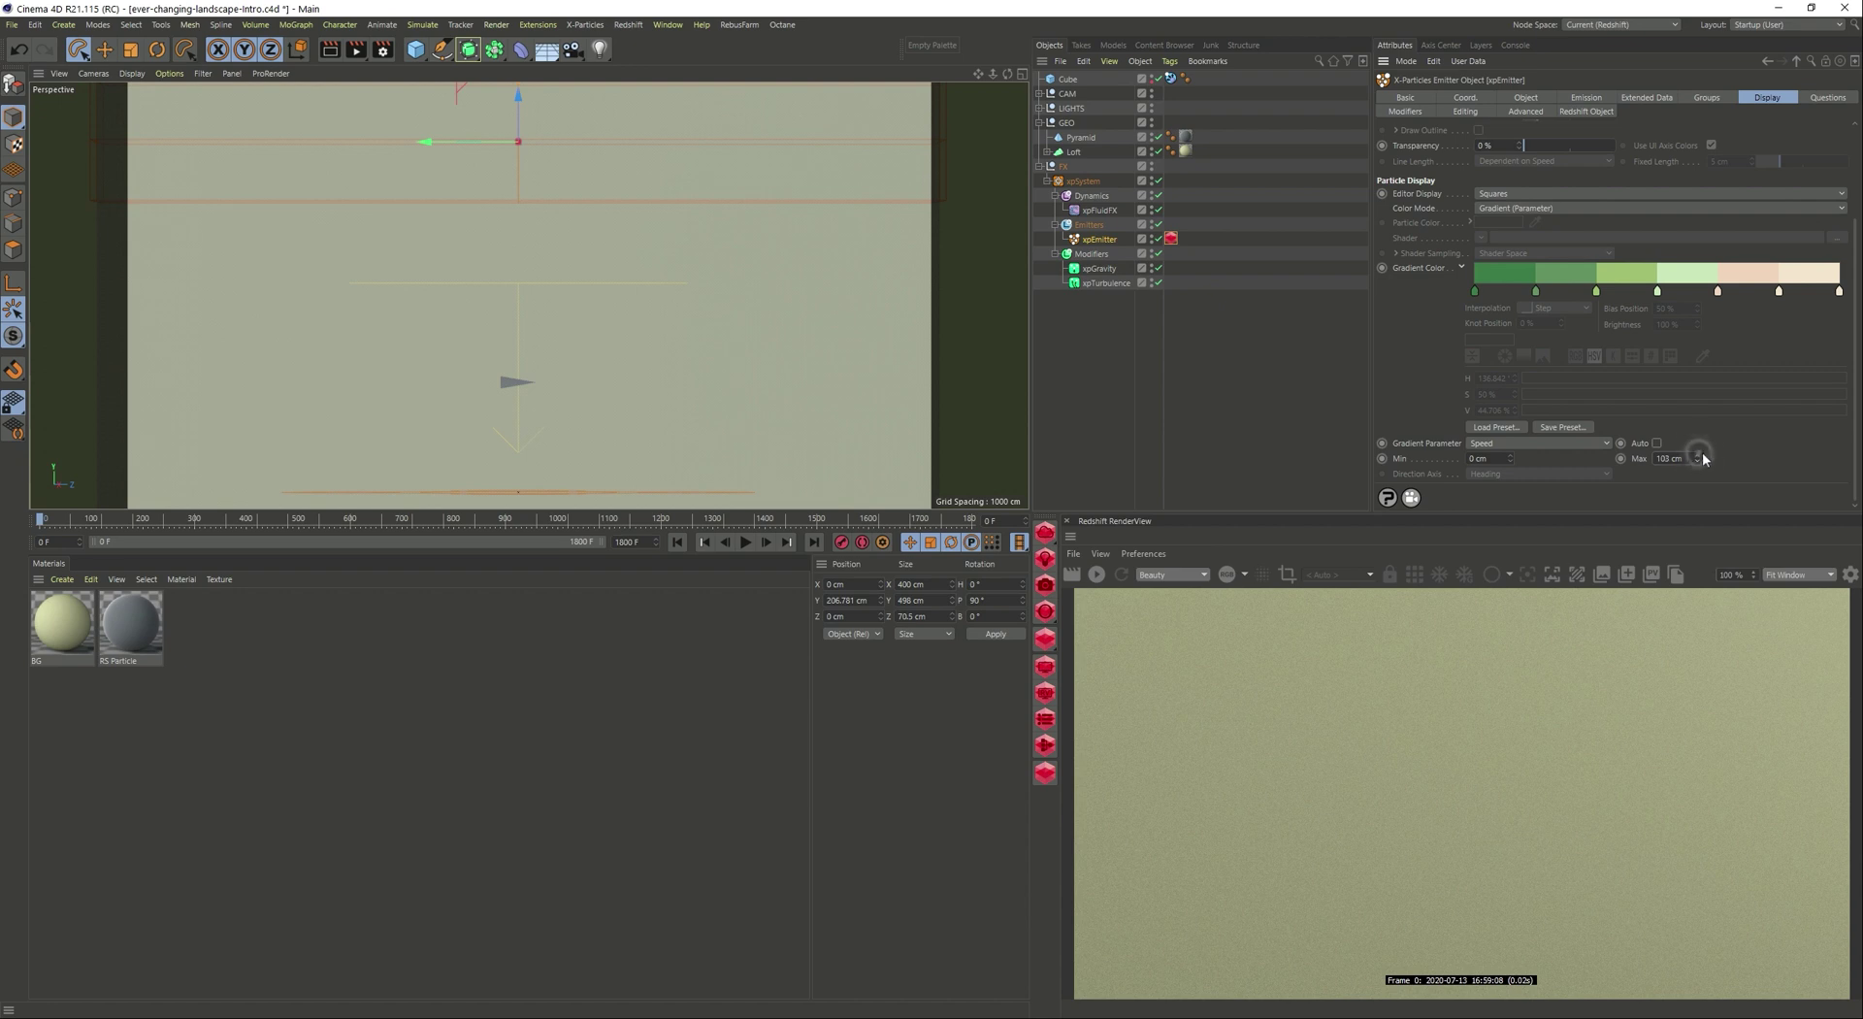
left_click(678, 542)
left_click(745, 542)
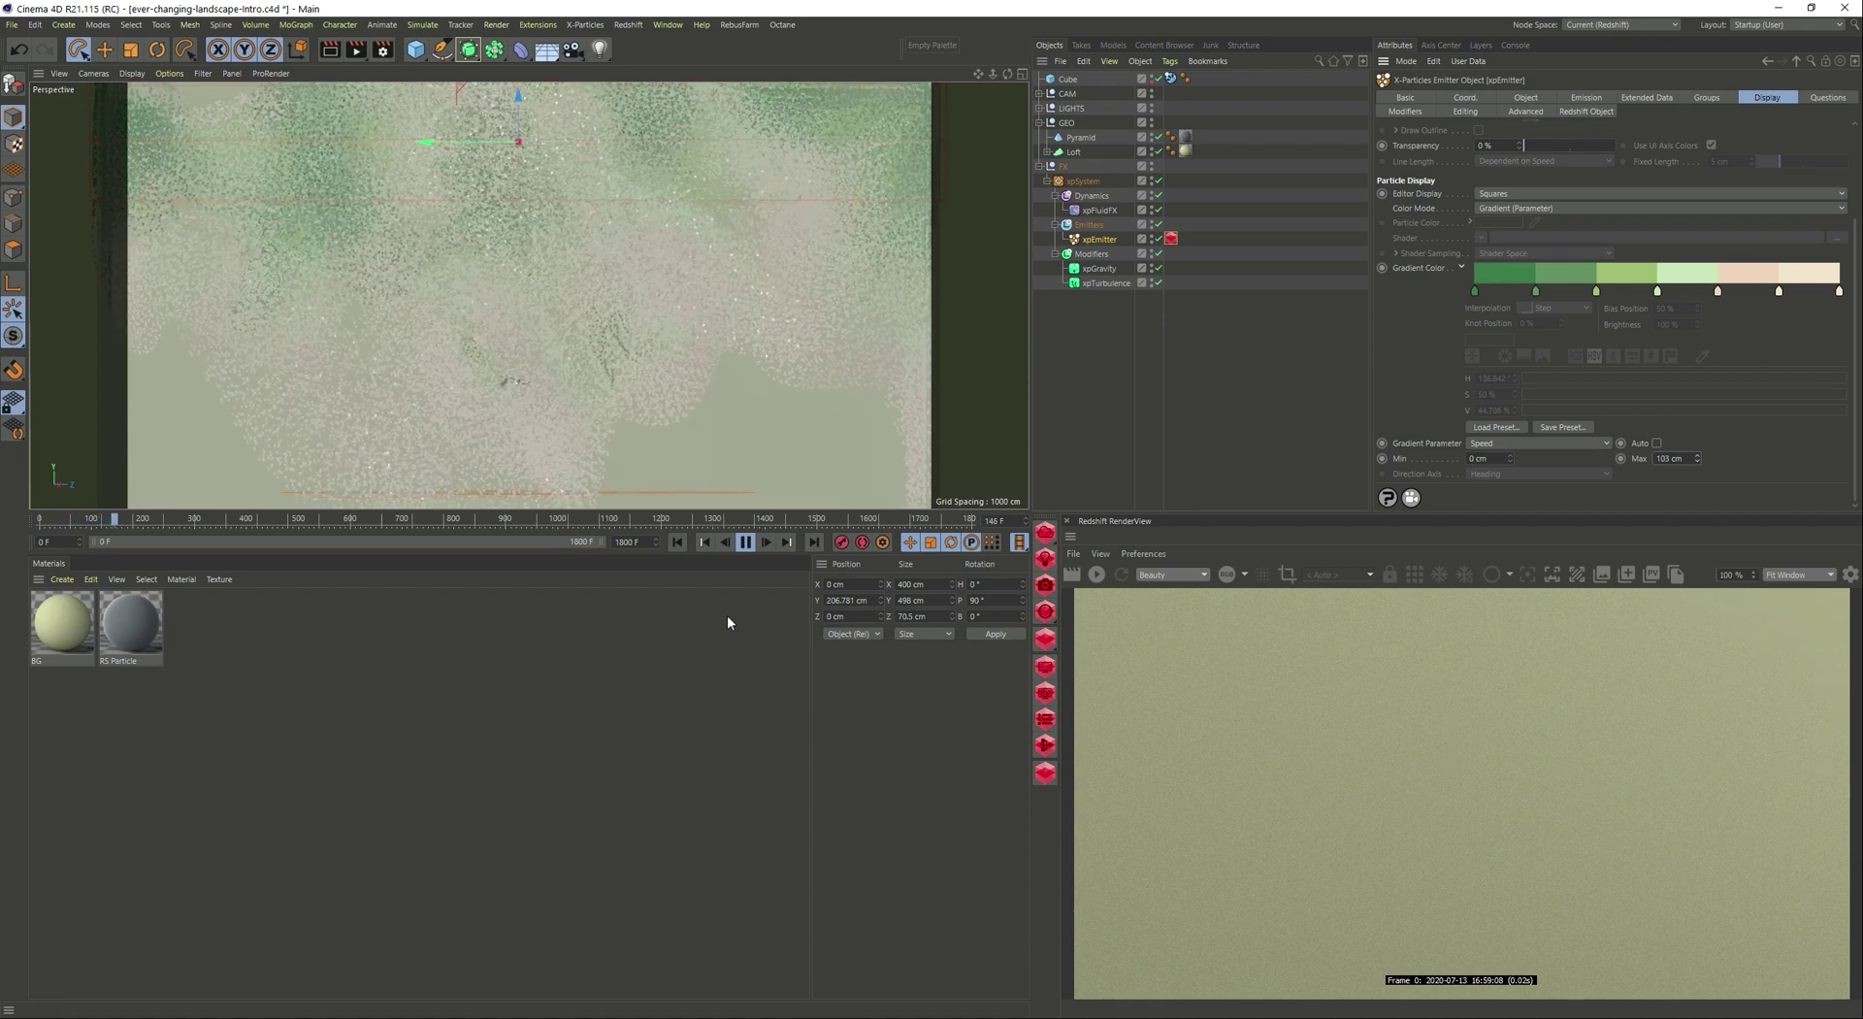
left_click(745, 543)
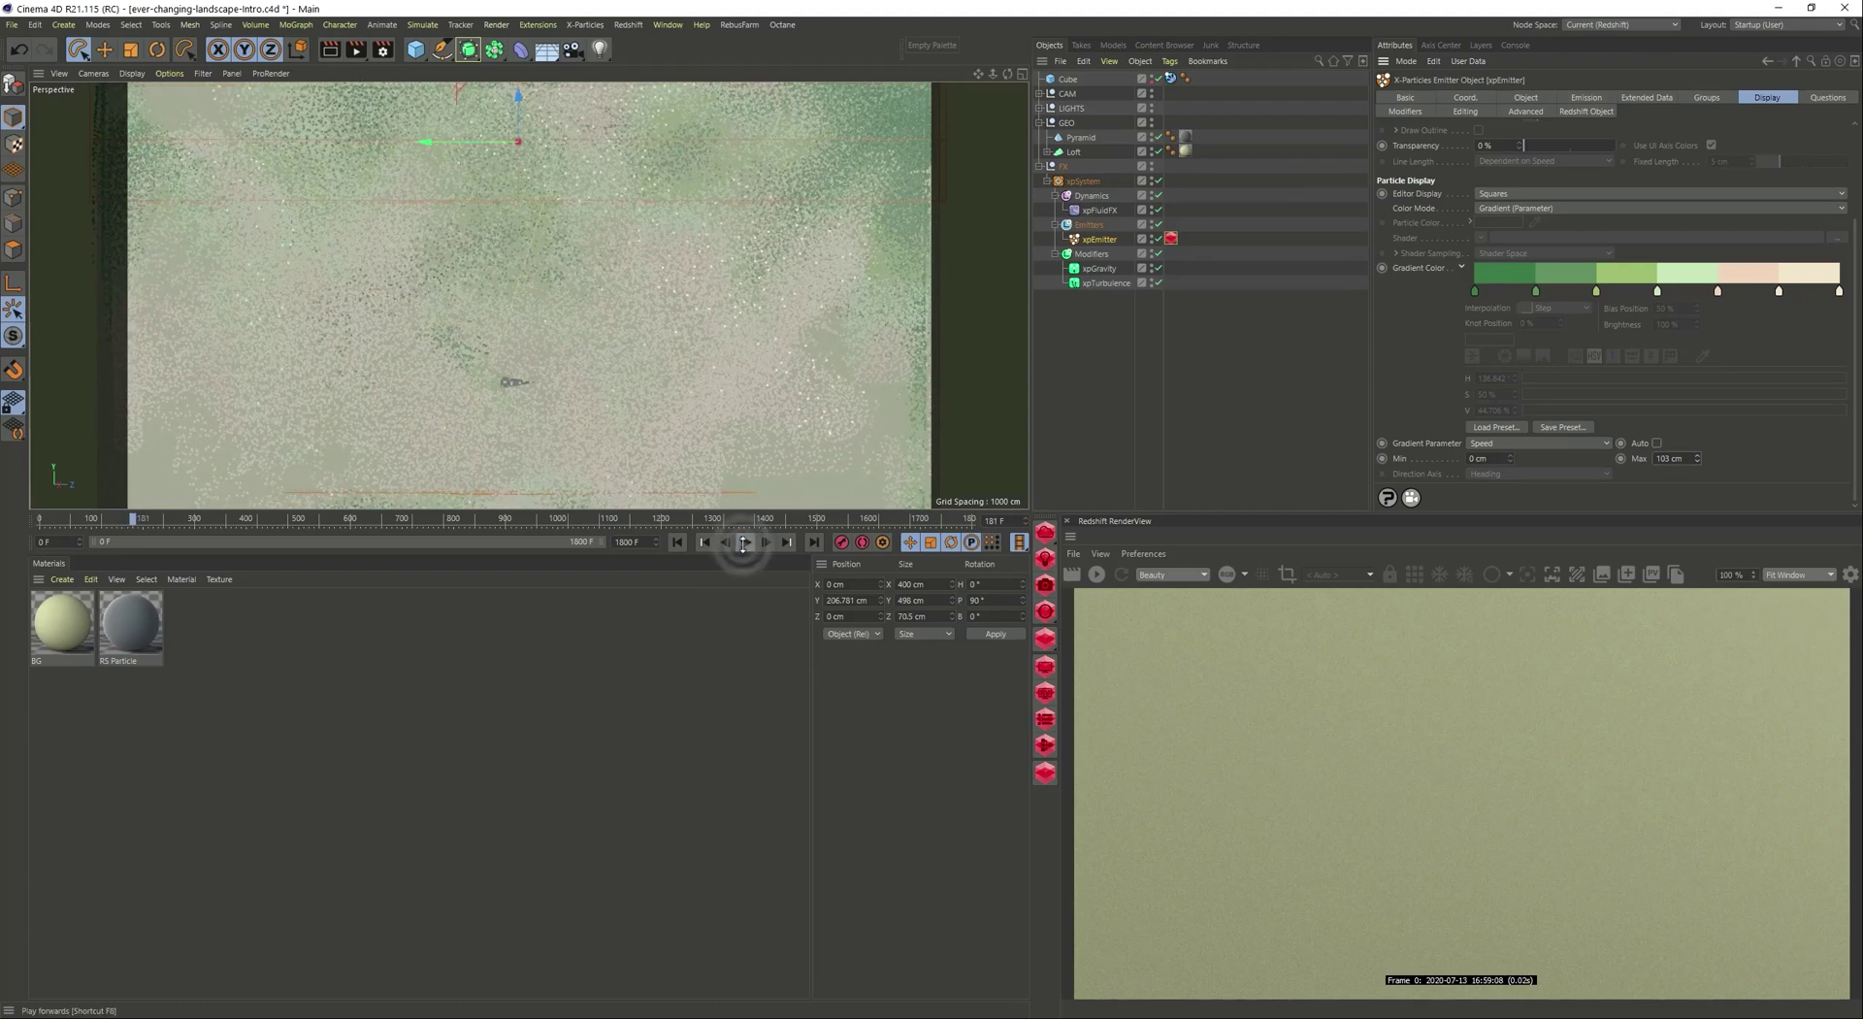
left_click(1099, 573)
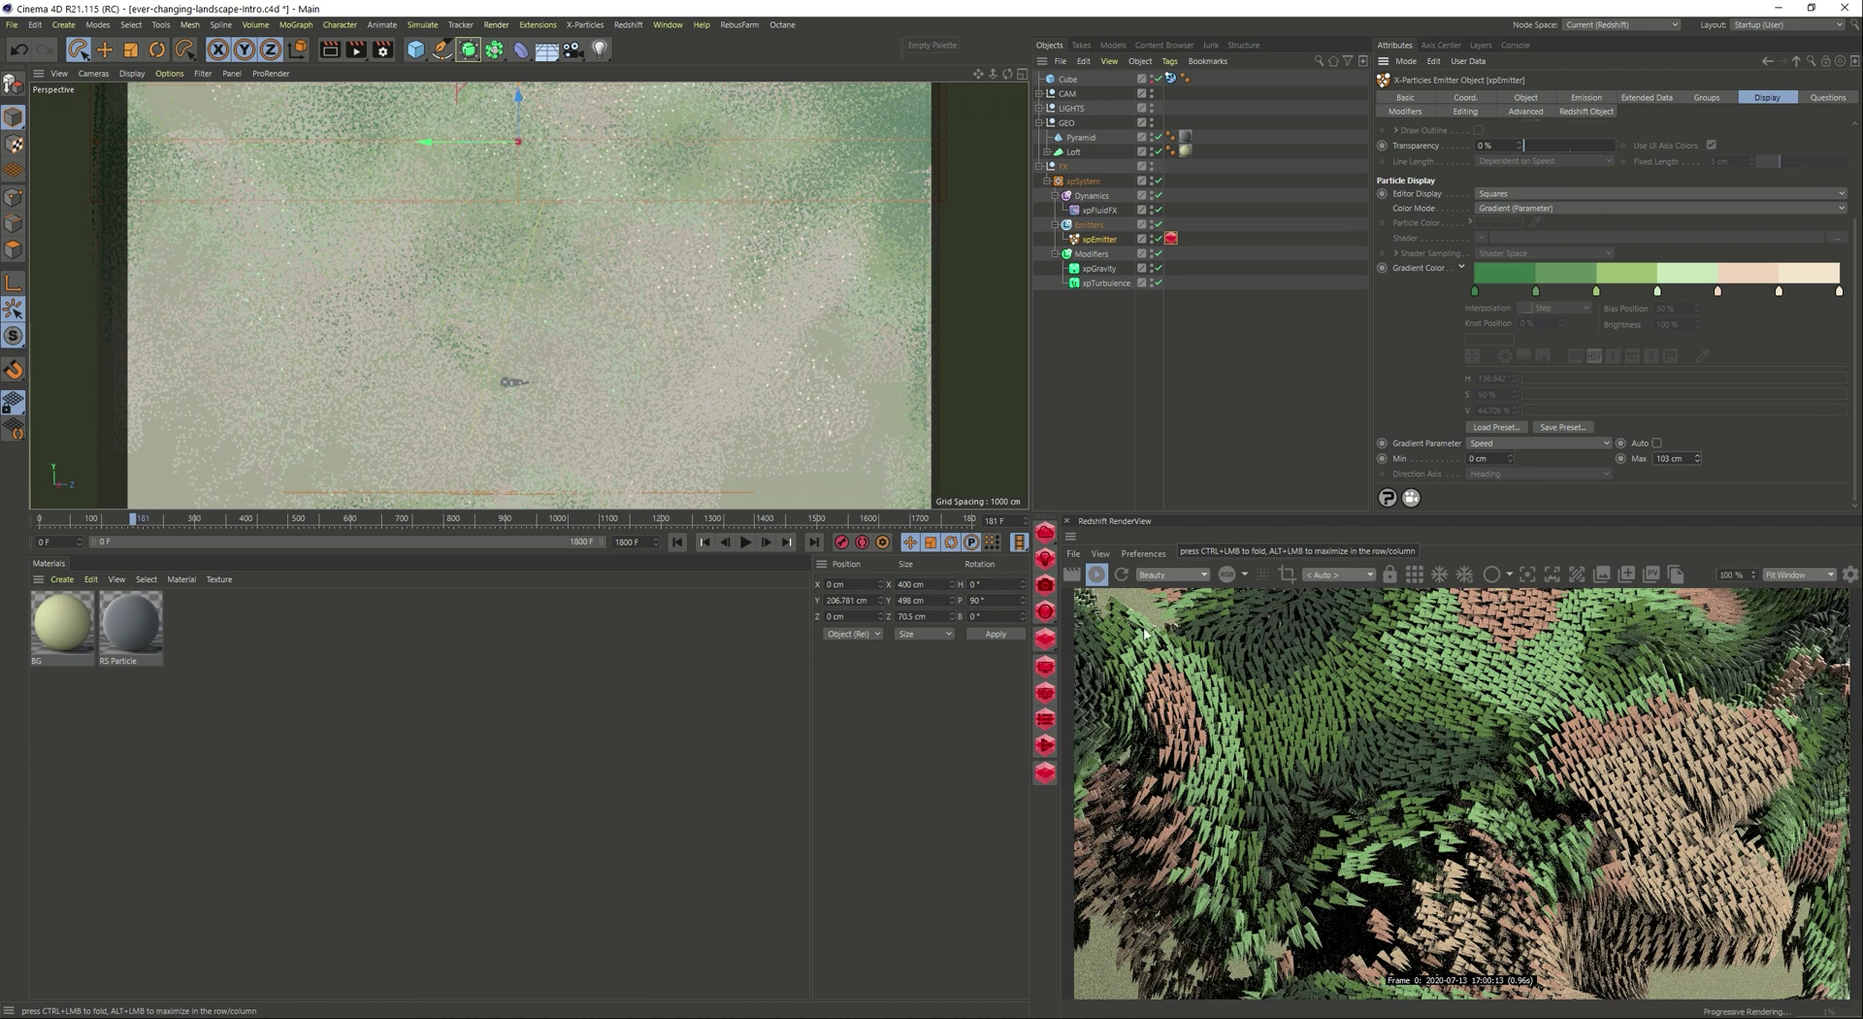
left_click(161, 695)
double_click(136, 629)
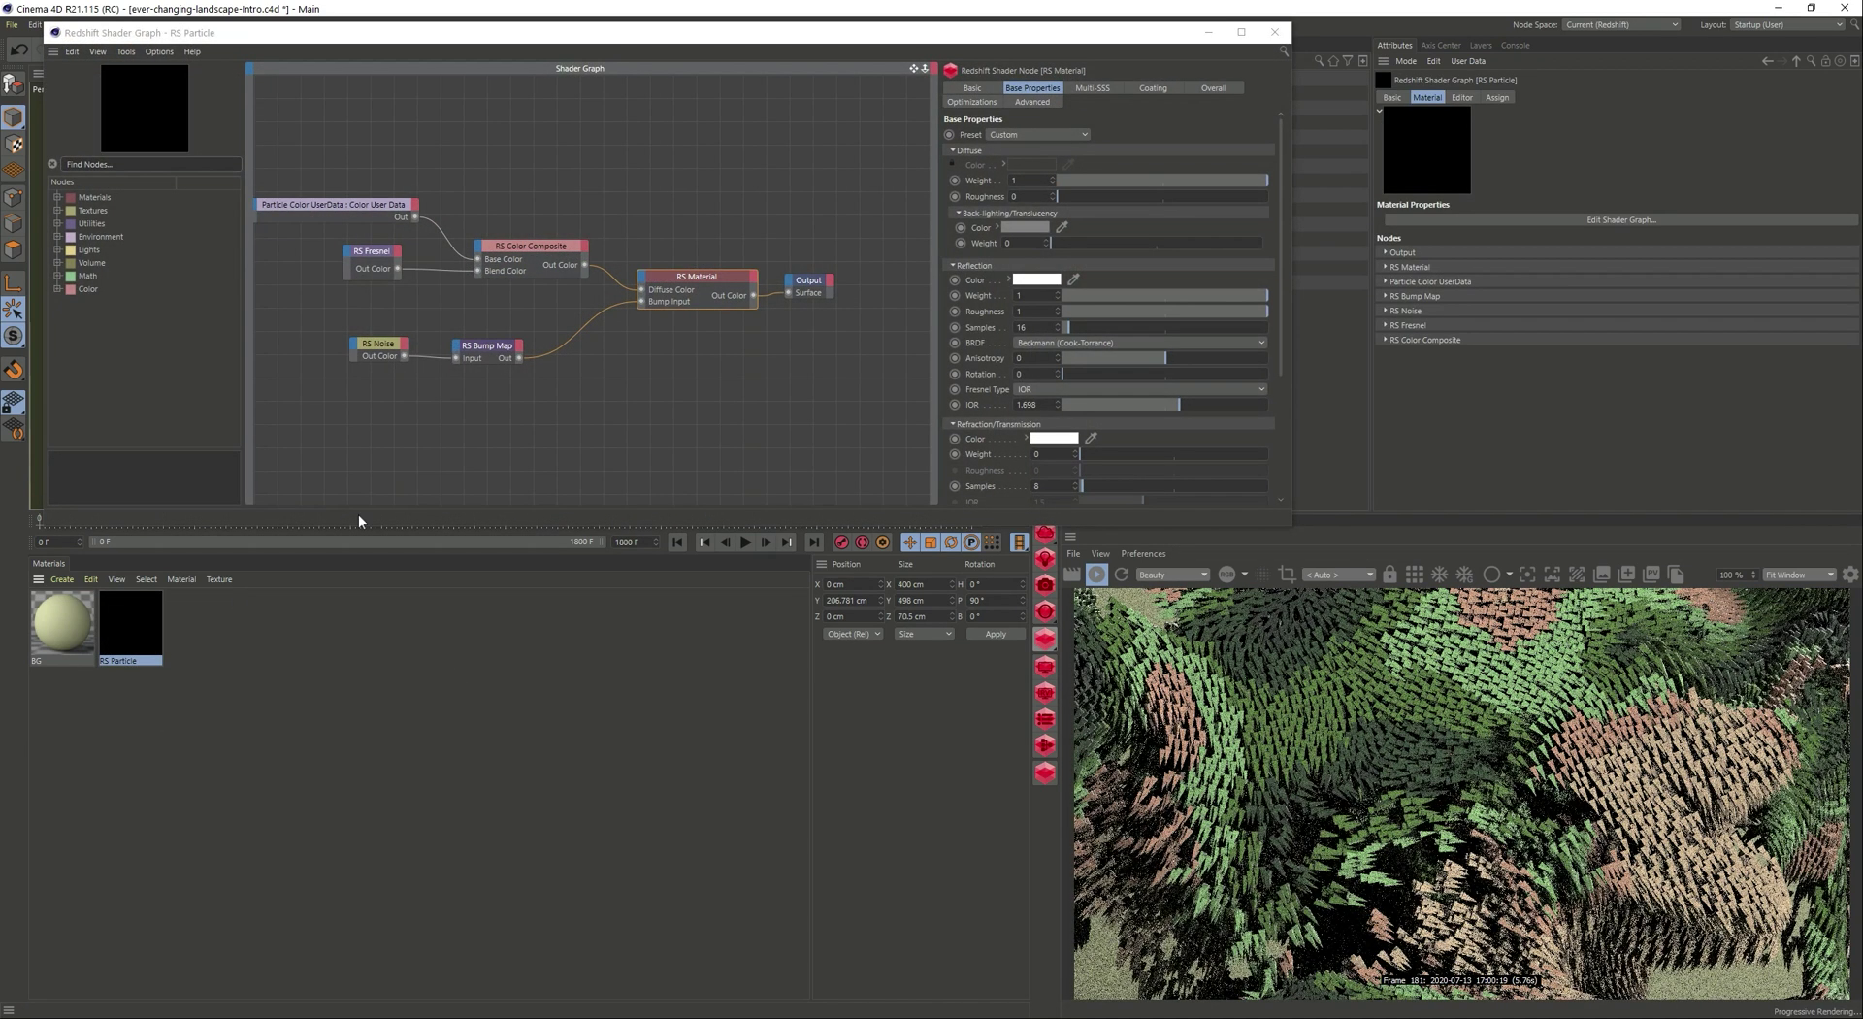
left_click(333, 144)
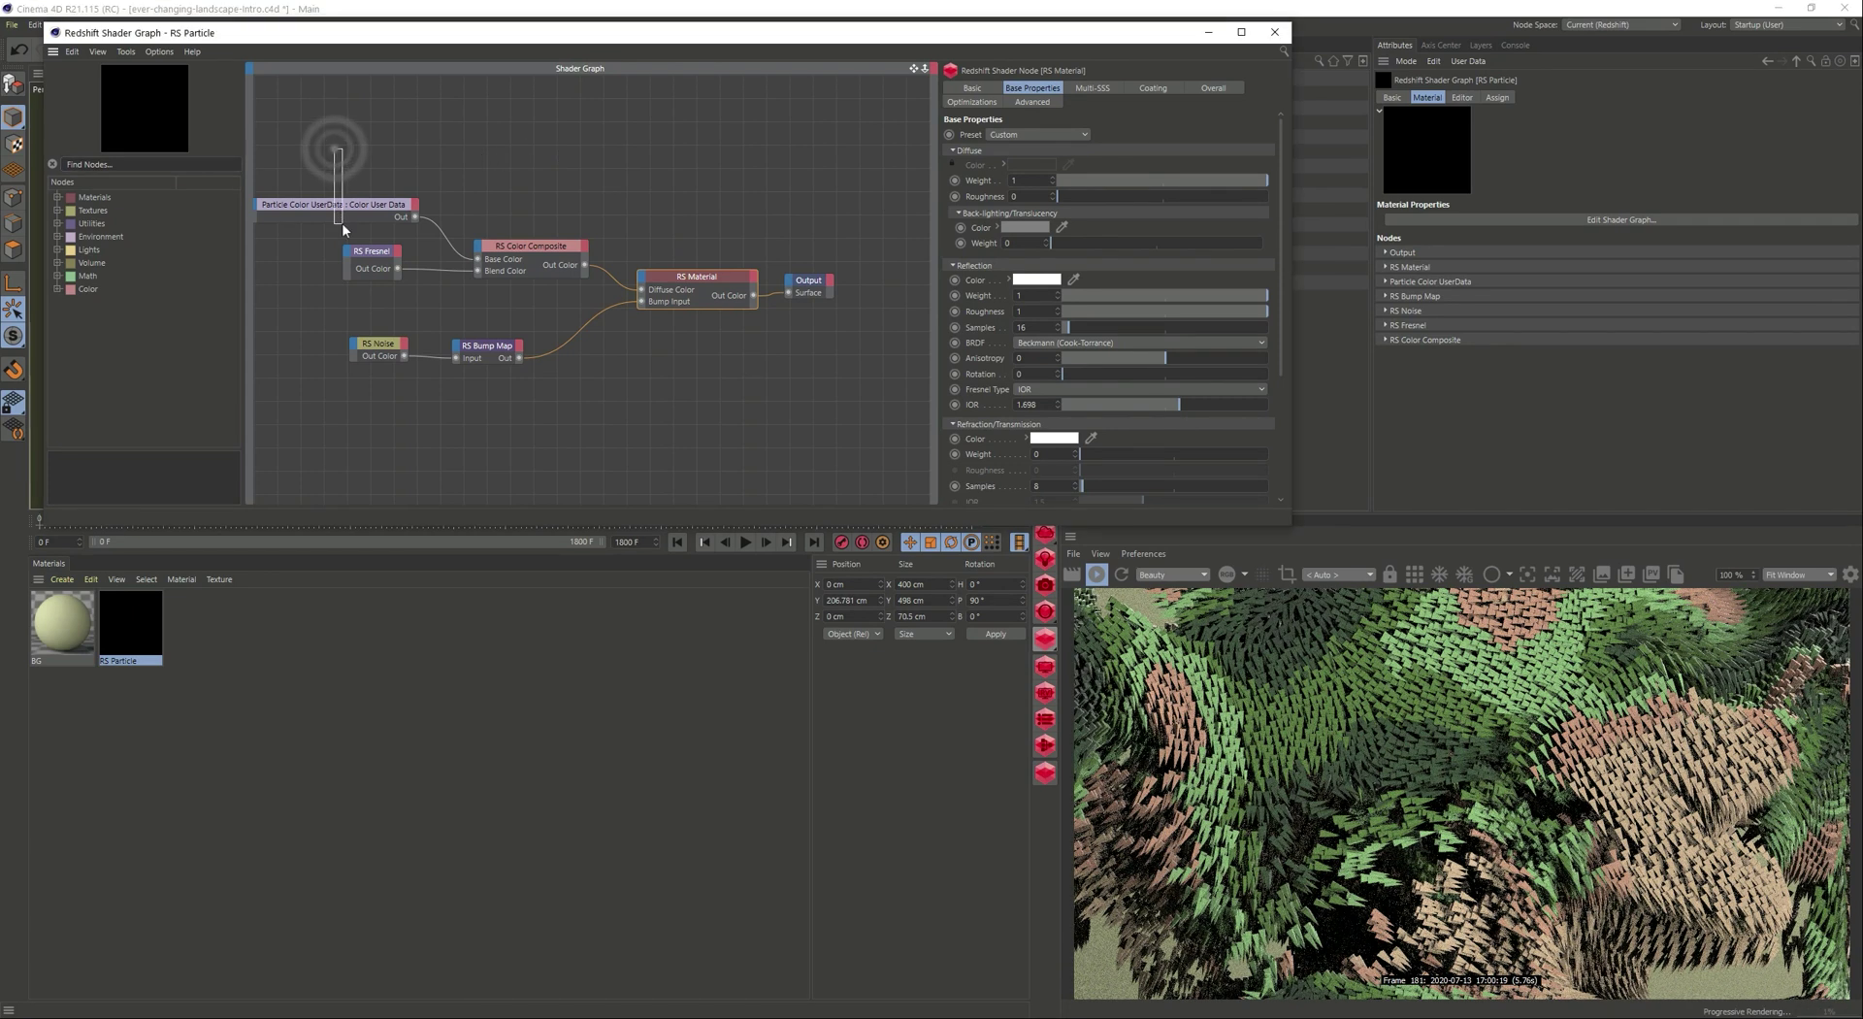
left_click(130, 164)
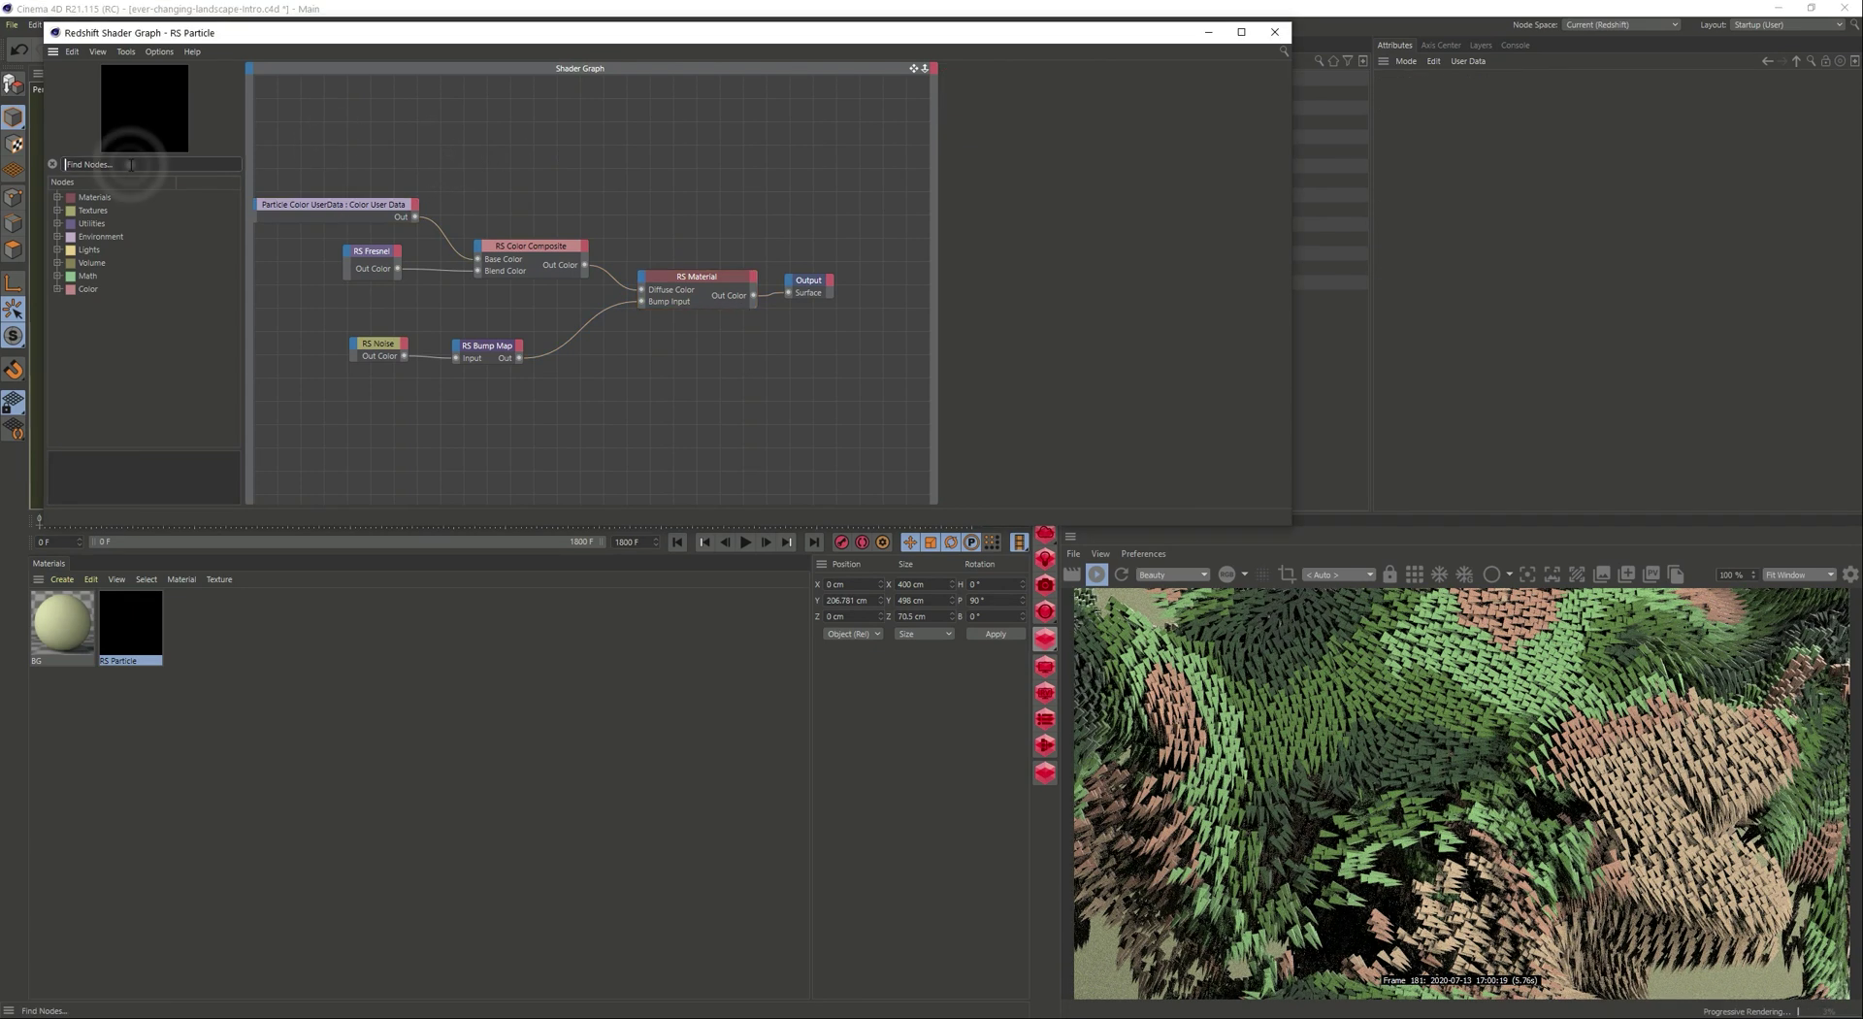
type("user")
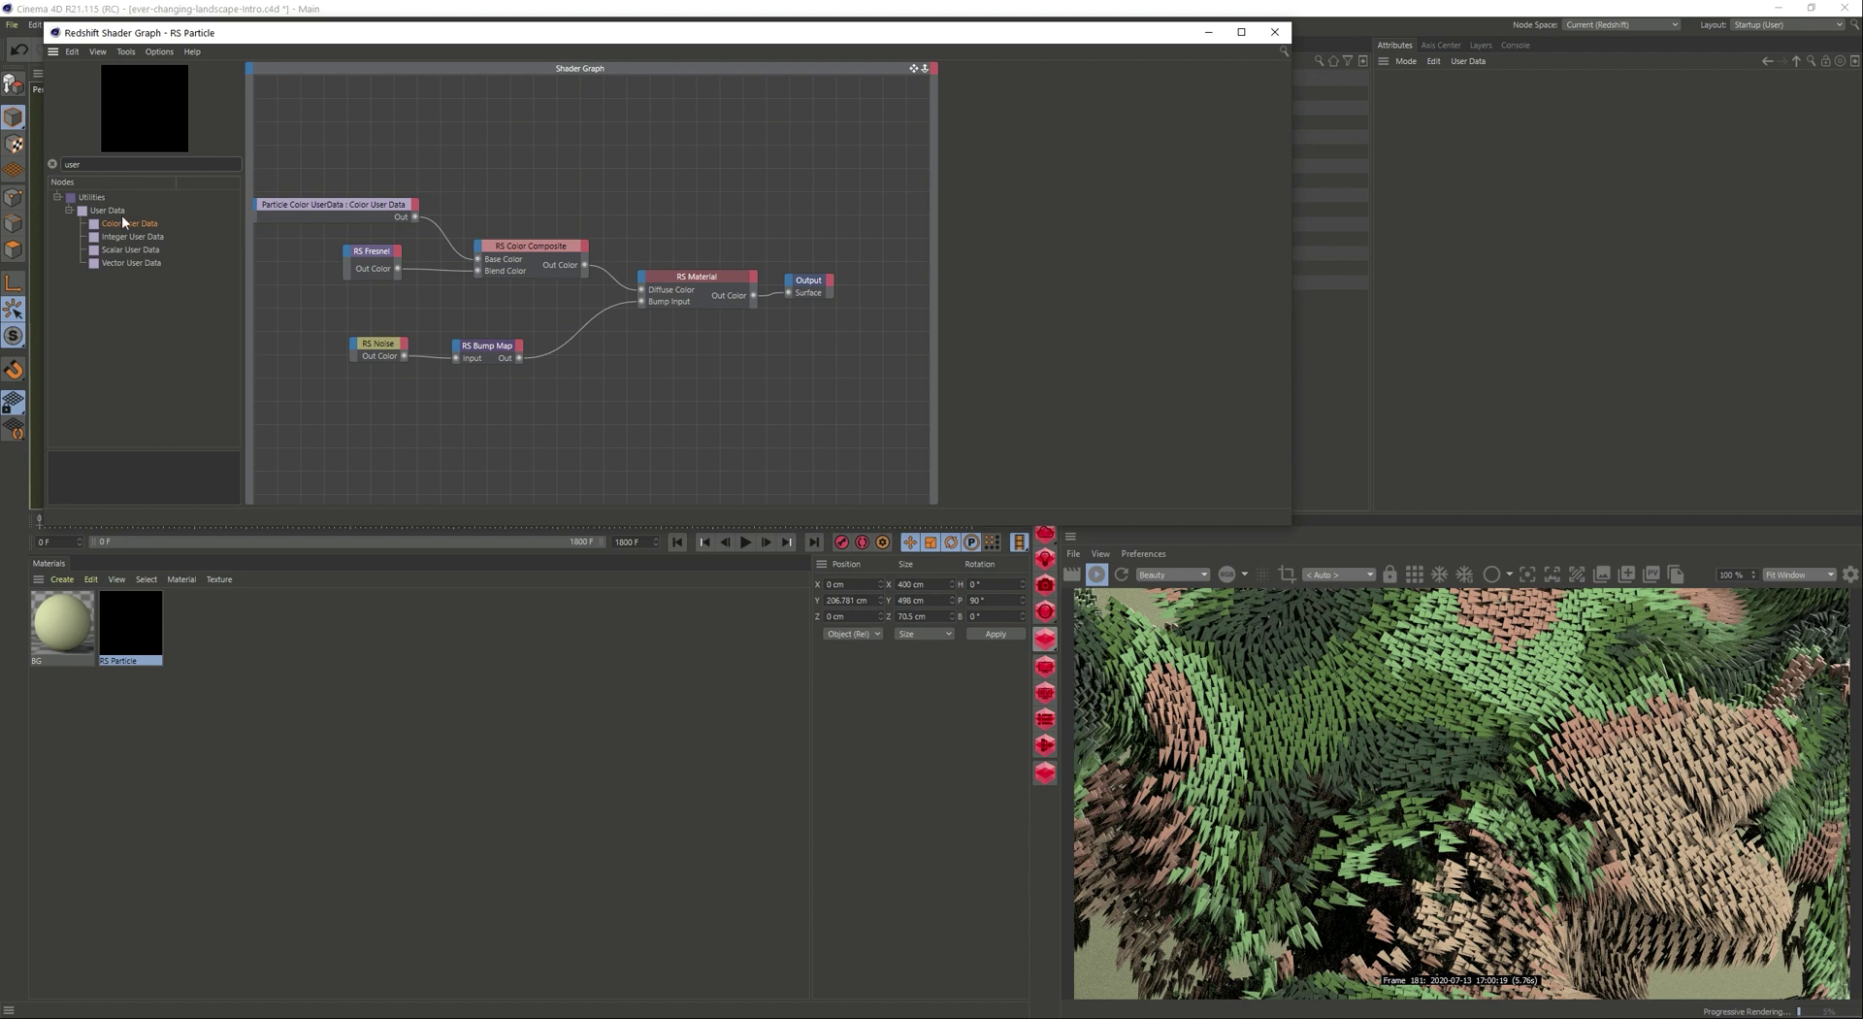
left_click_drag(113, 219, 437, 138)
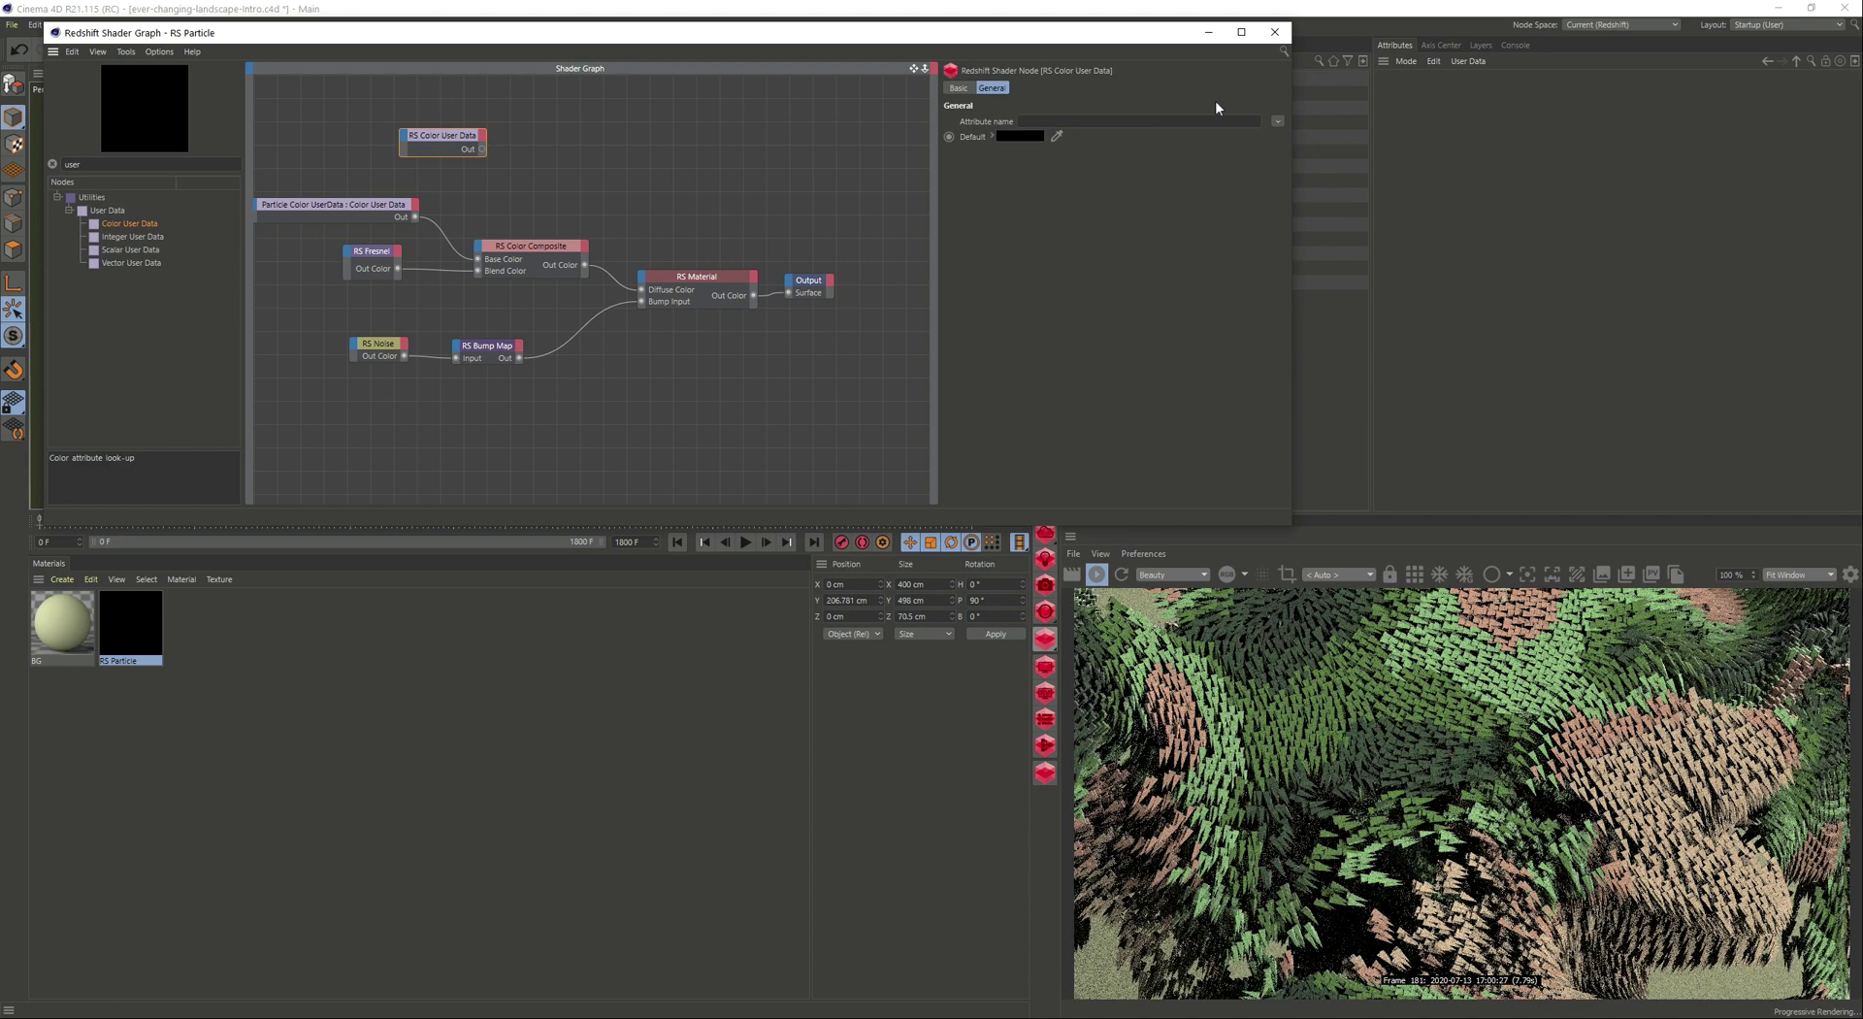
mouse_move(1286, 172)
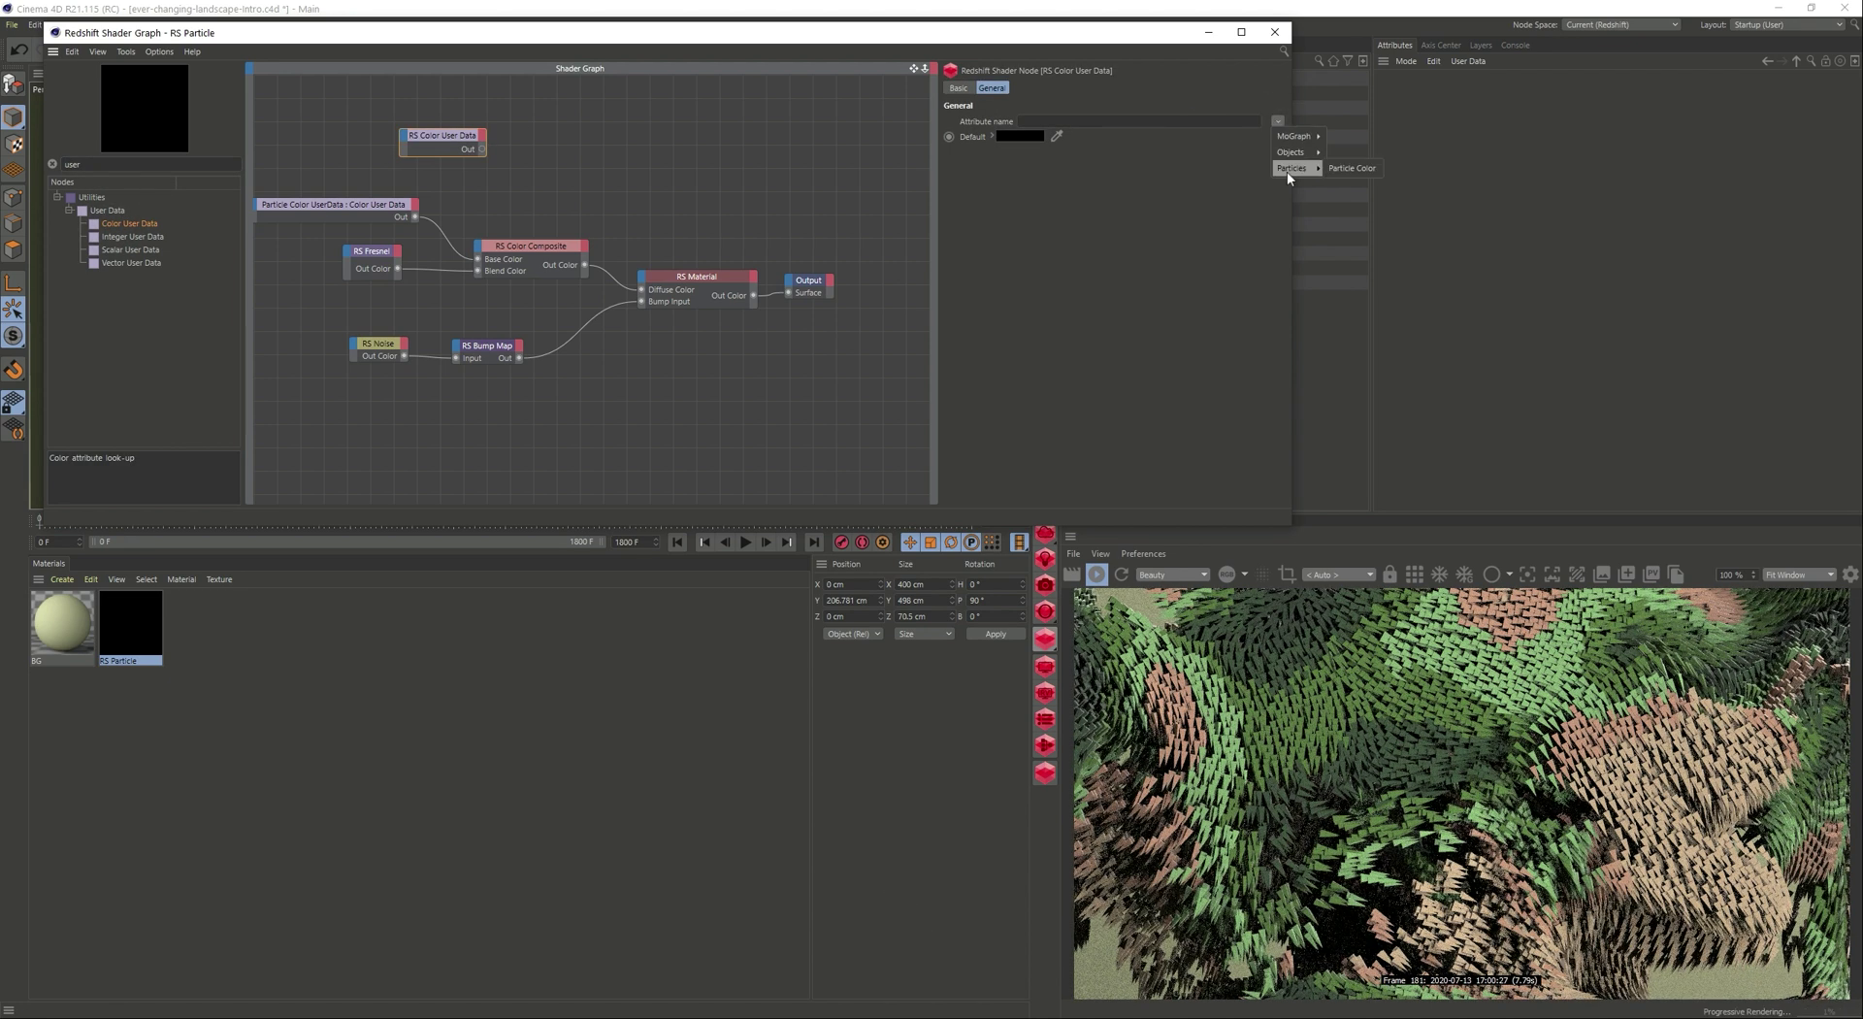
left_click(1348, 167)
left_click(456, 161)
key("Delete")
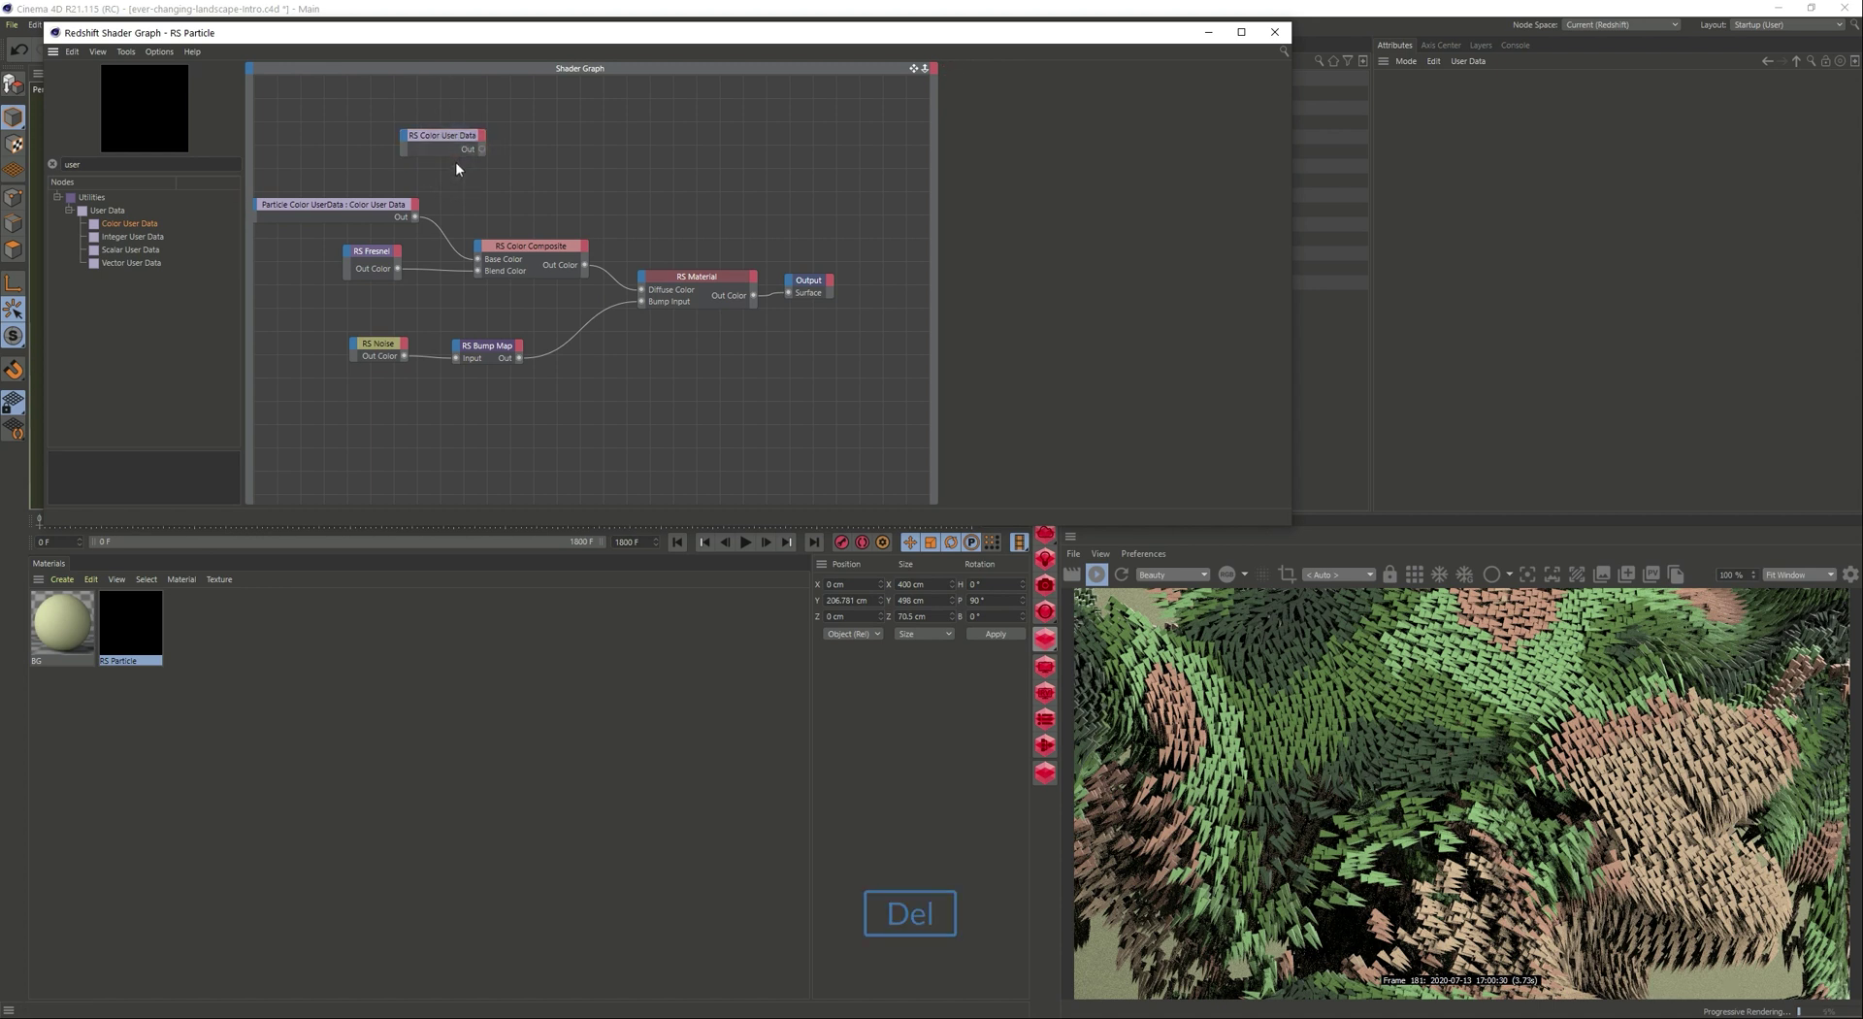
left_click(463, 142)
key("Delete")
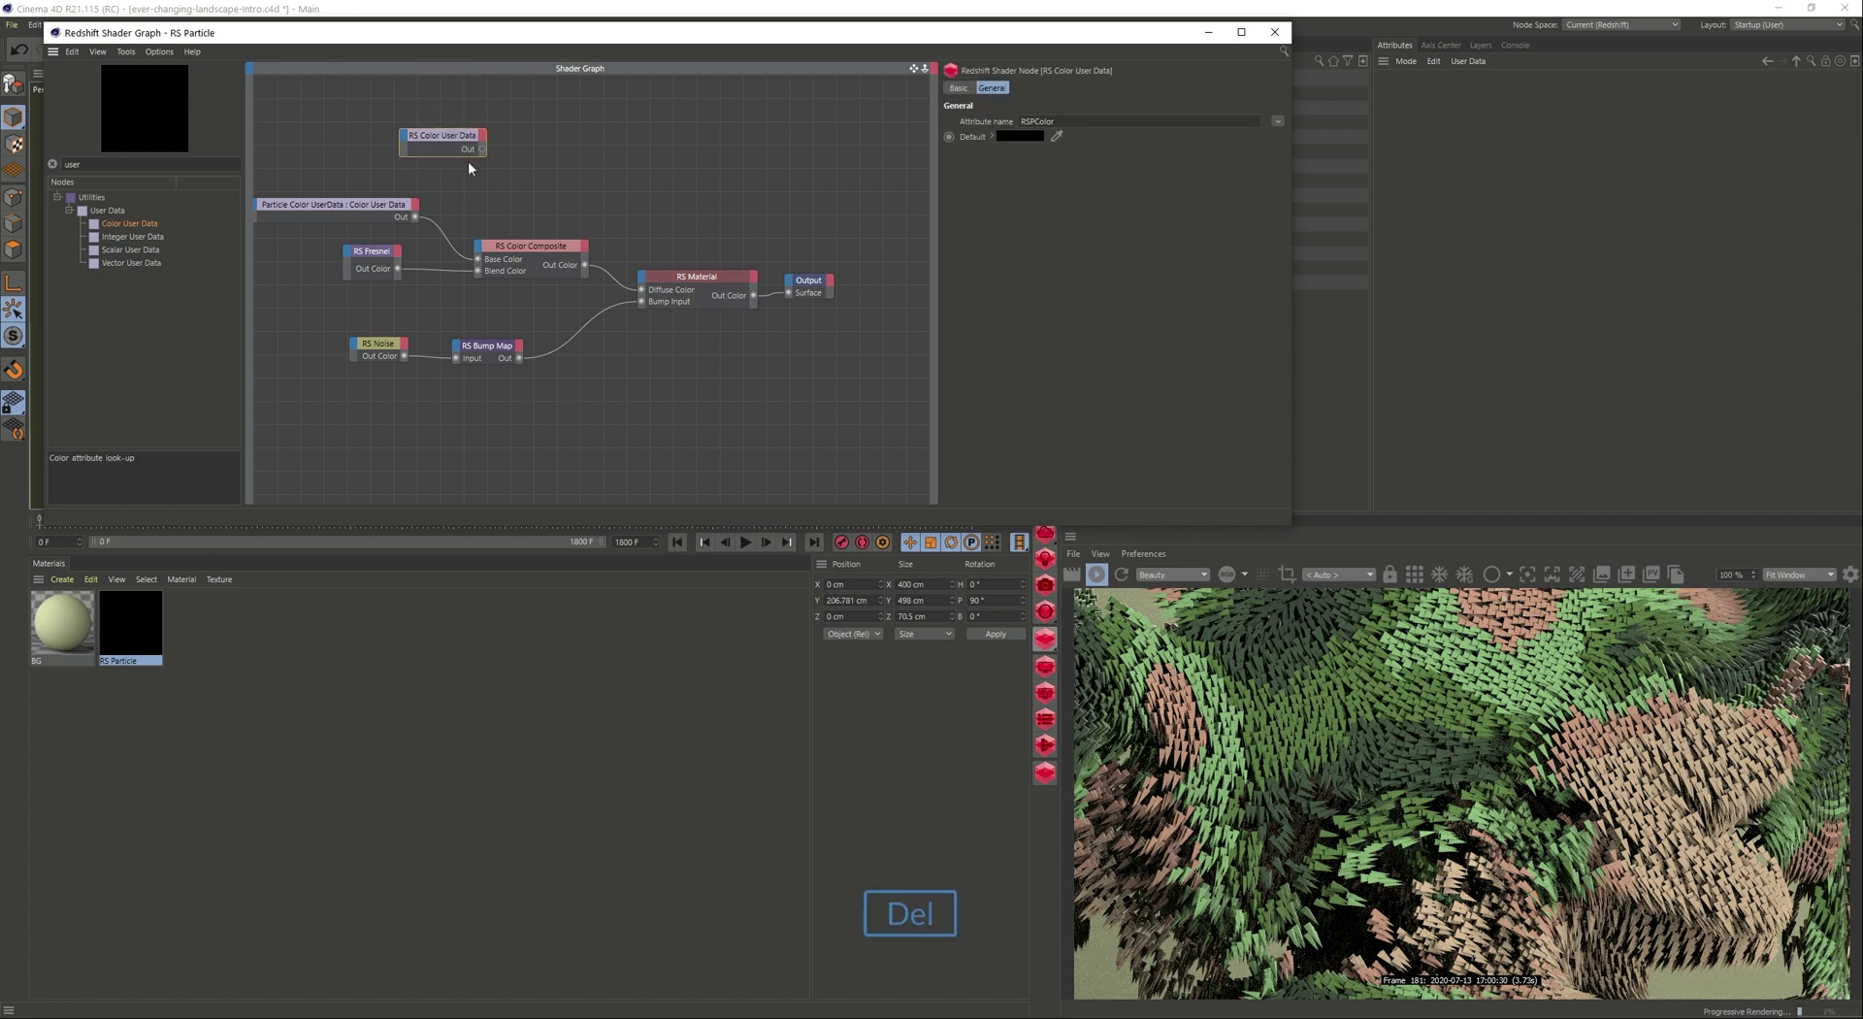
left_click(372, 272)
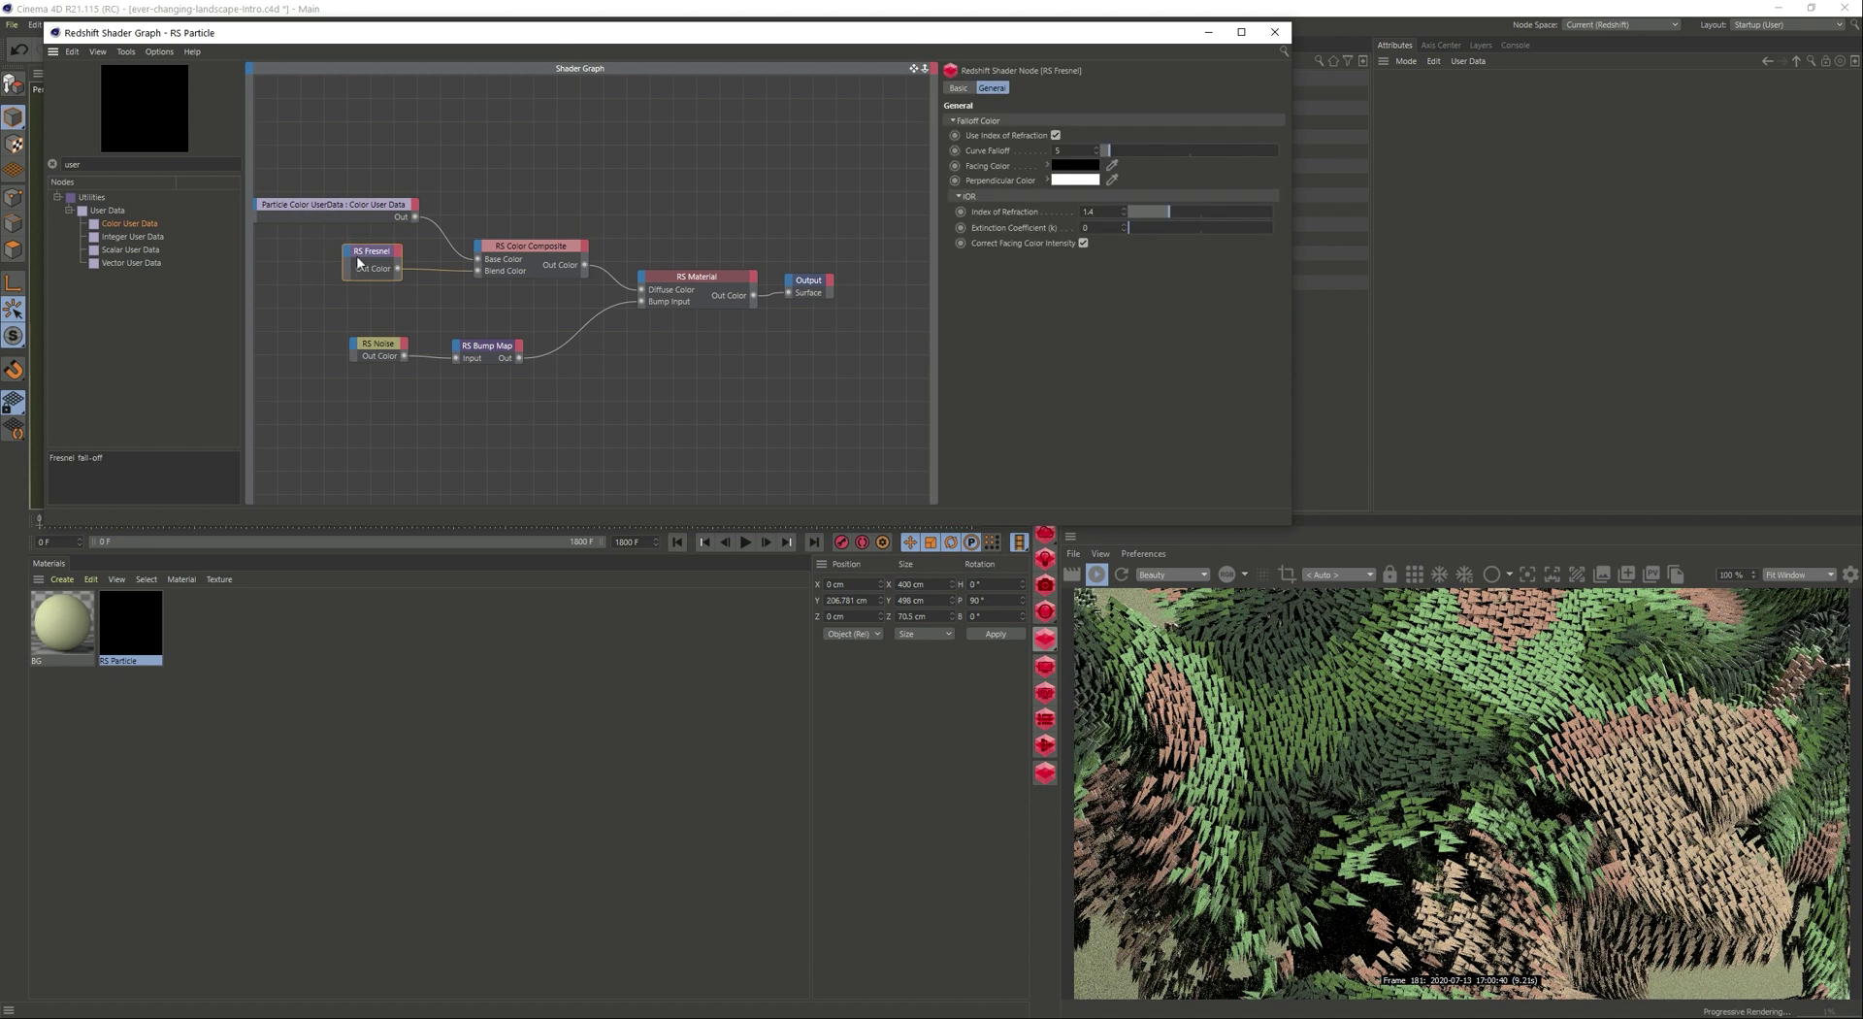
left_click(535, 275)
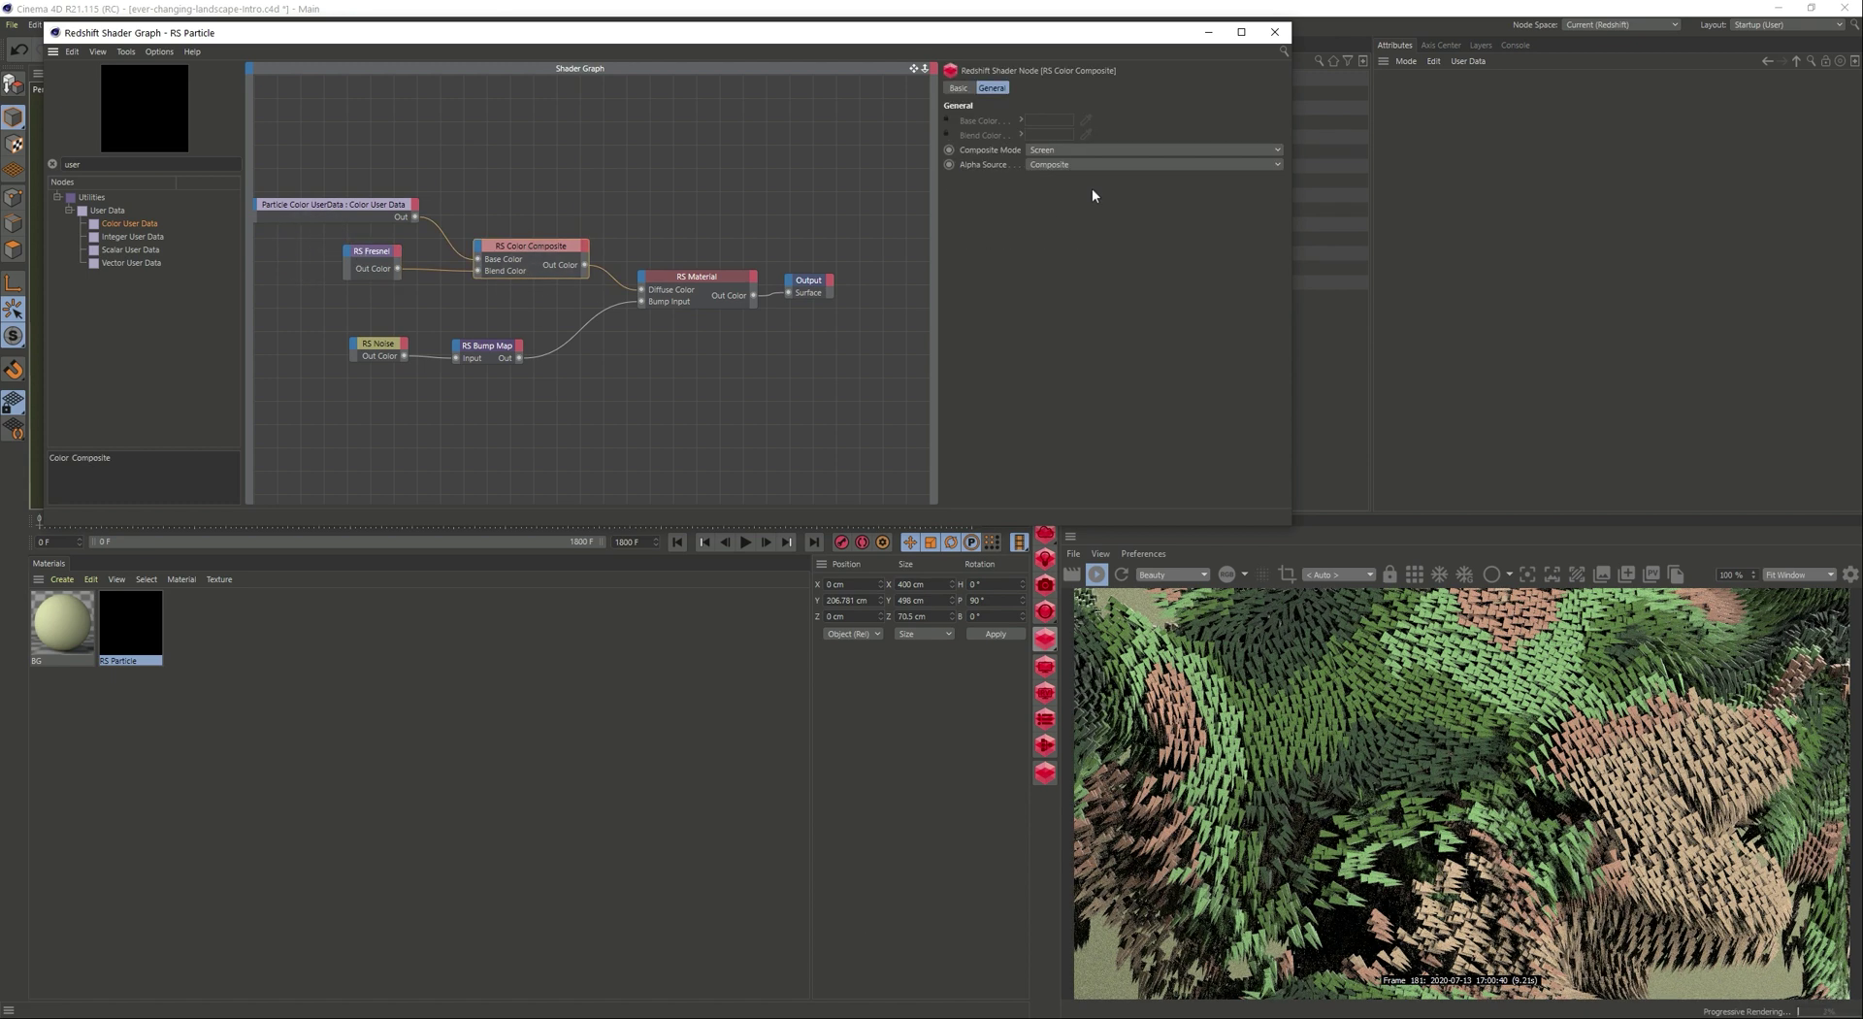
left_click(701, 283)
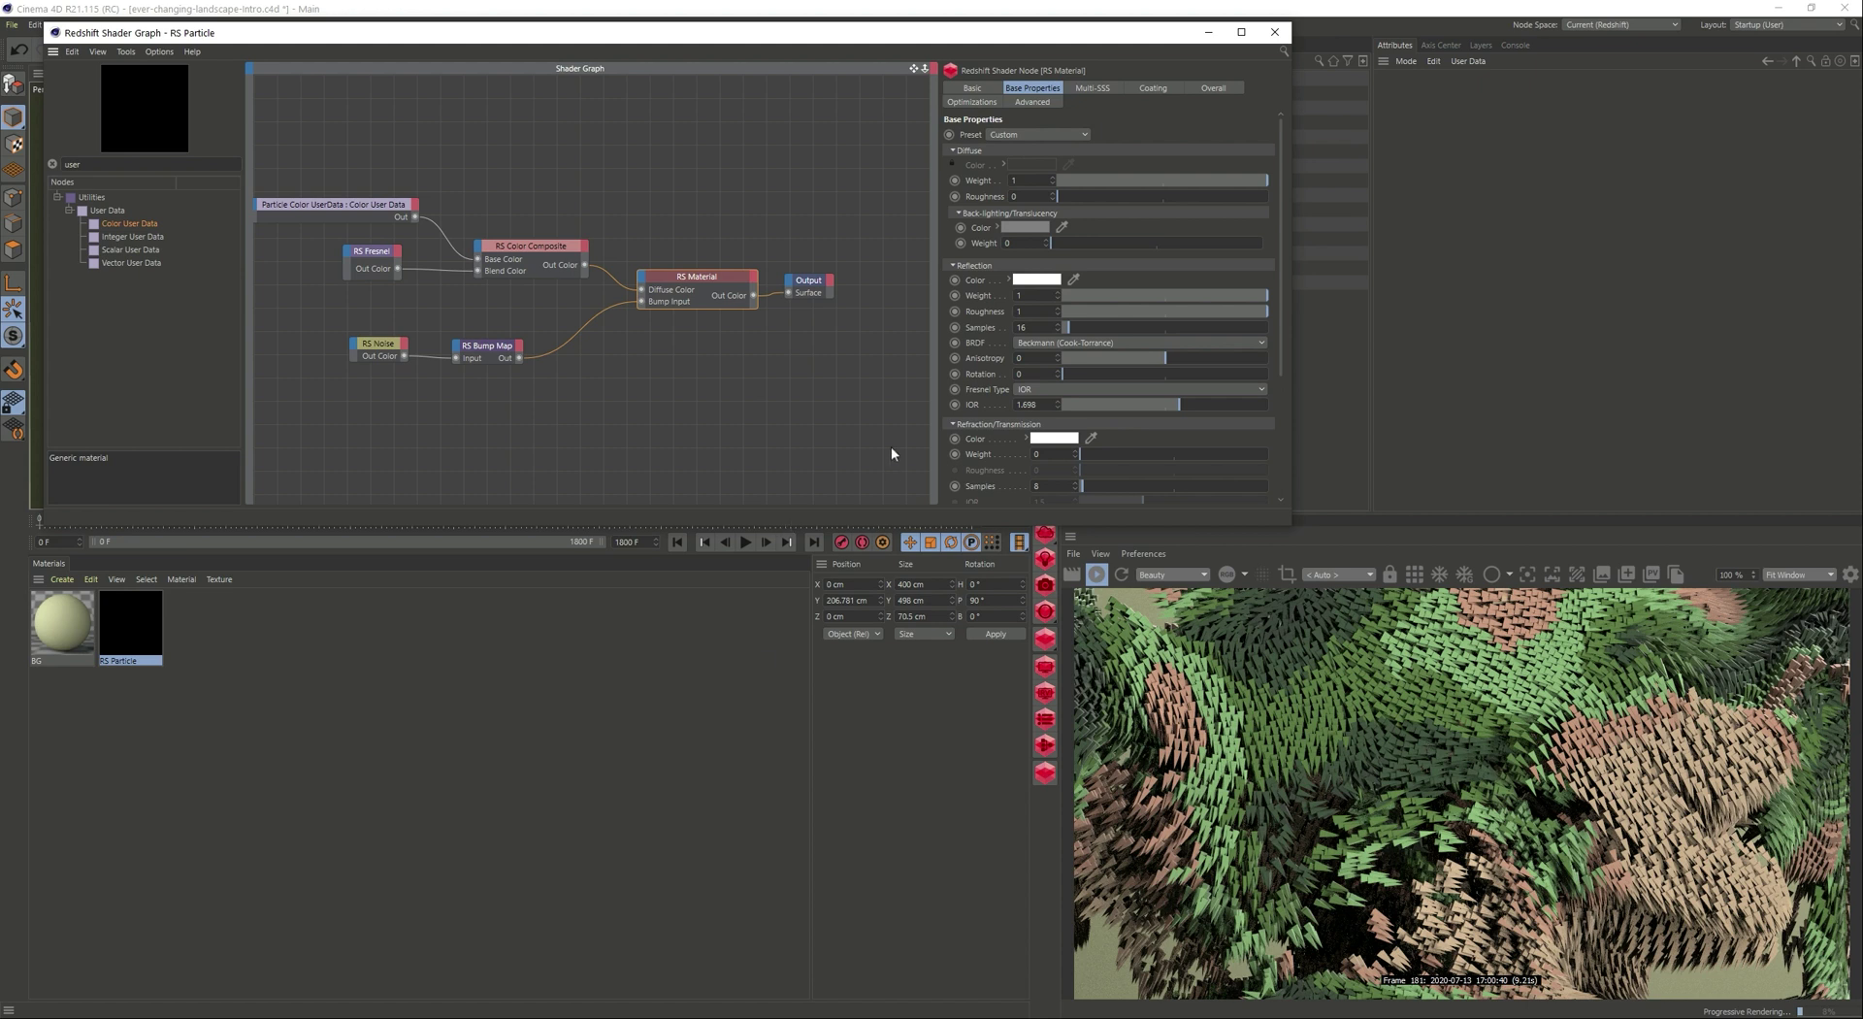
left_click(1274, 32)
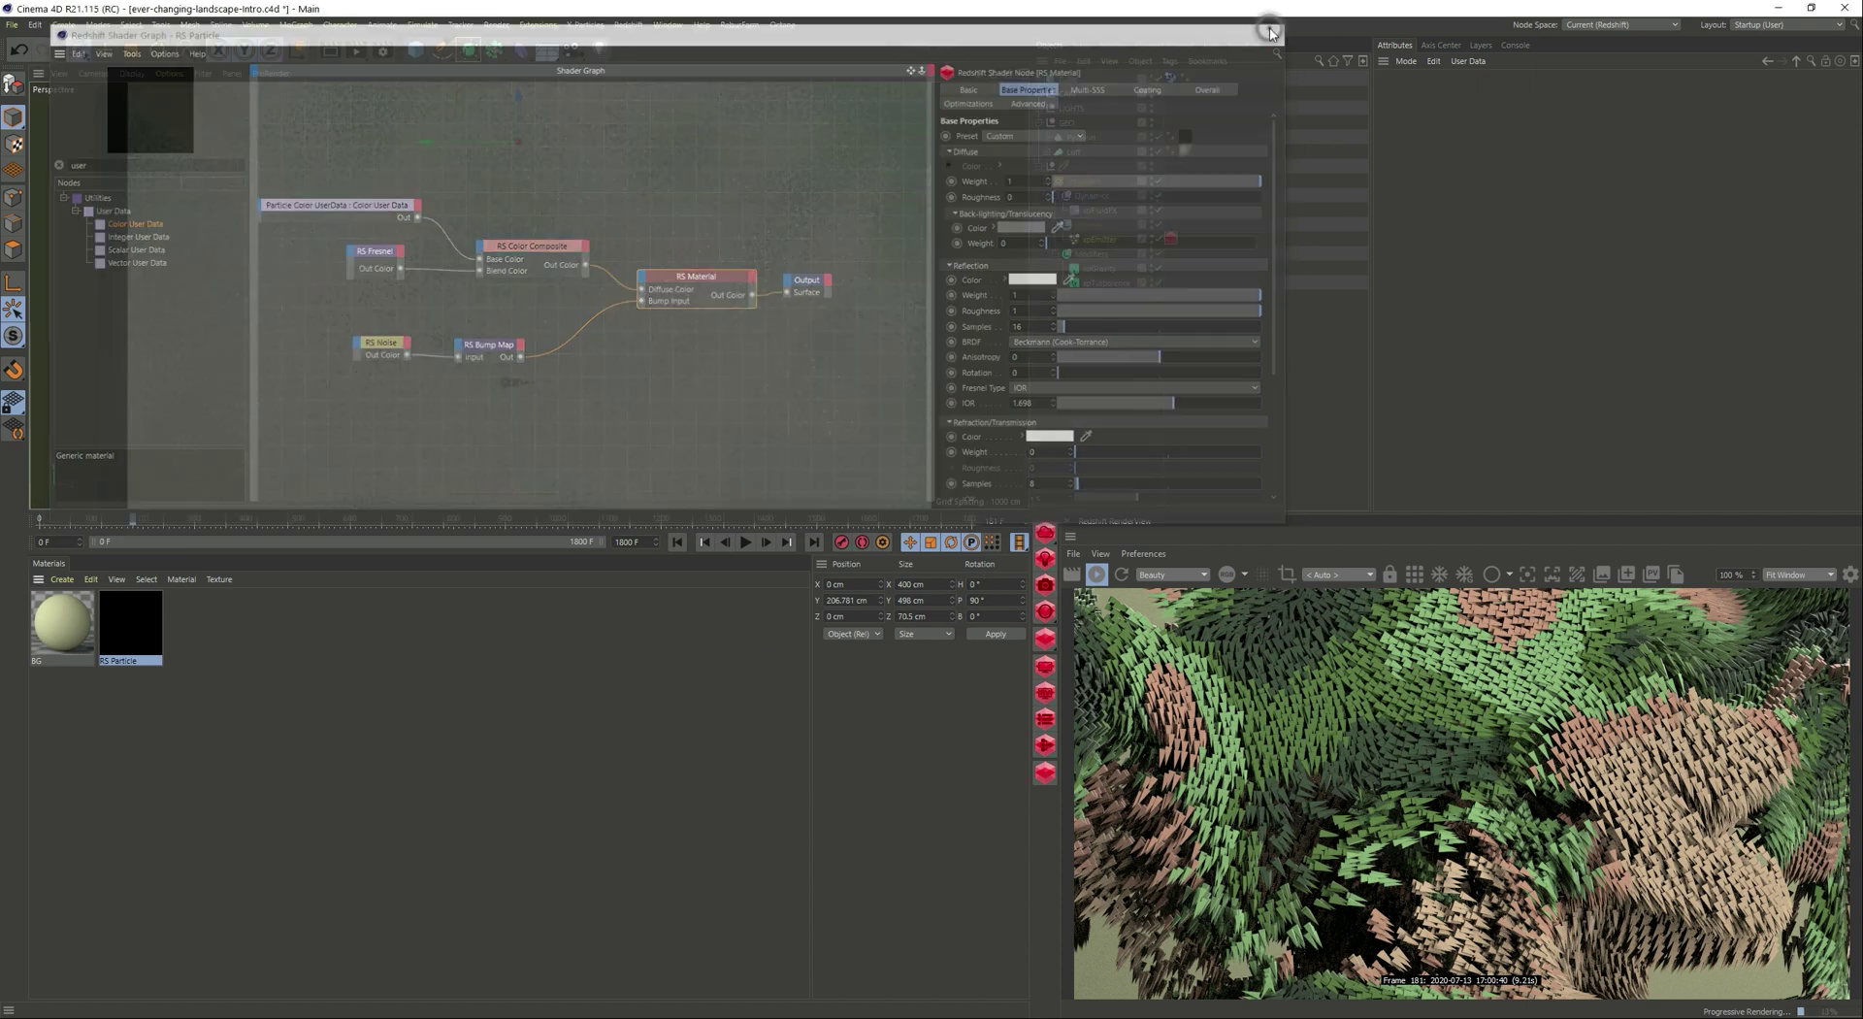
Review the Render Settings output: 3652 × 1935 pixels, 60 fps, frames 672 to 1200.
left_click(384, 49)
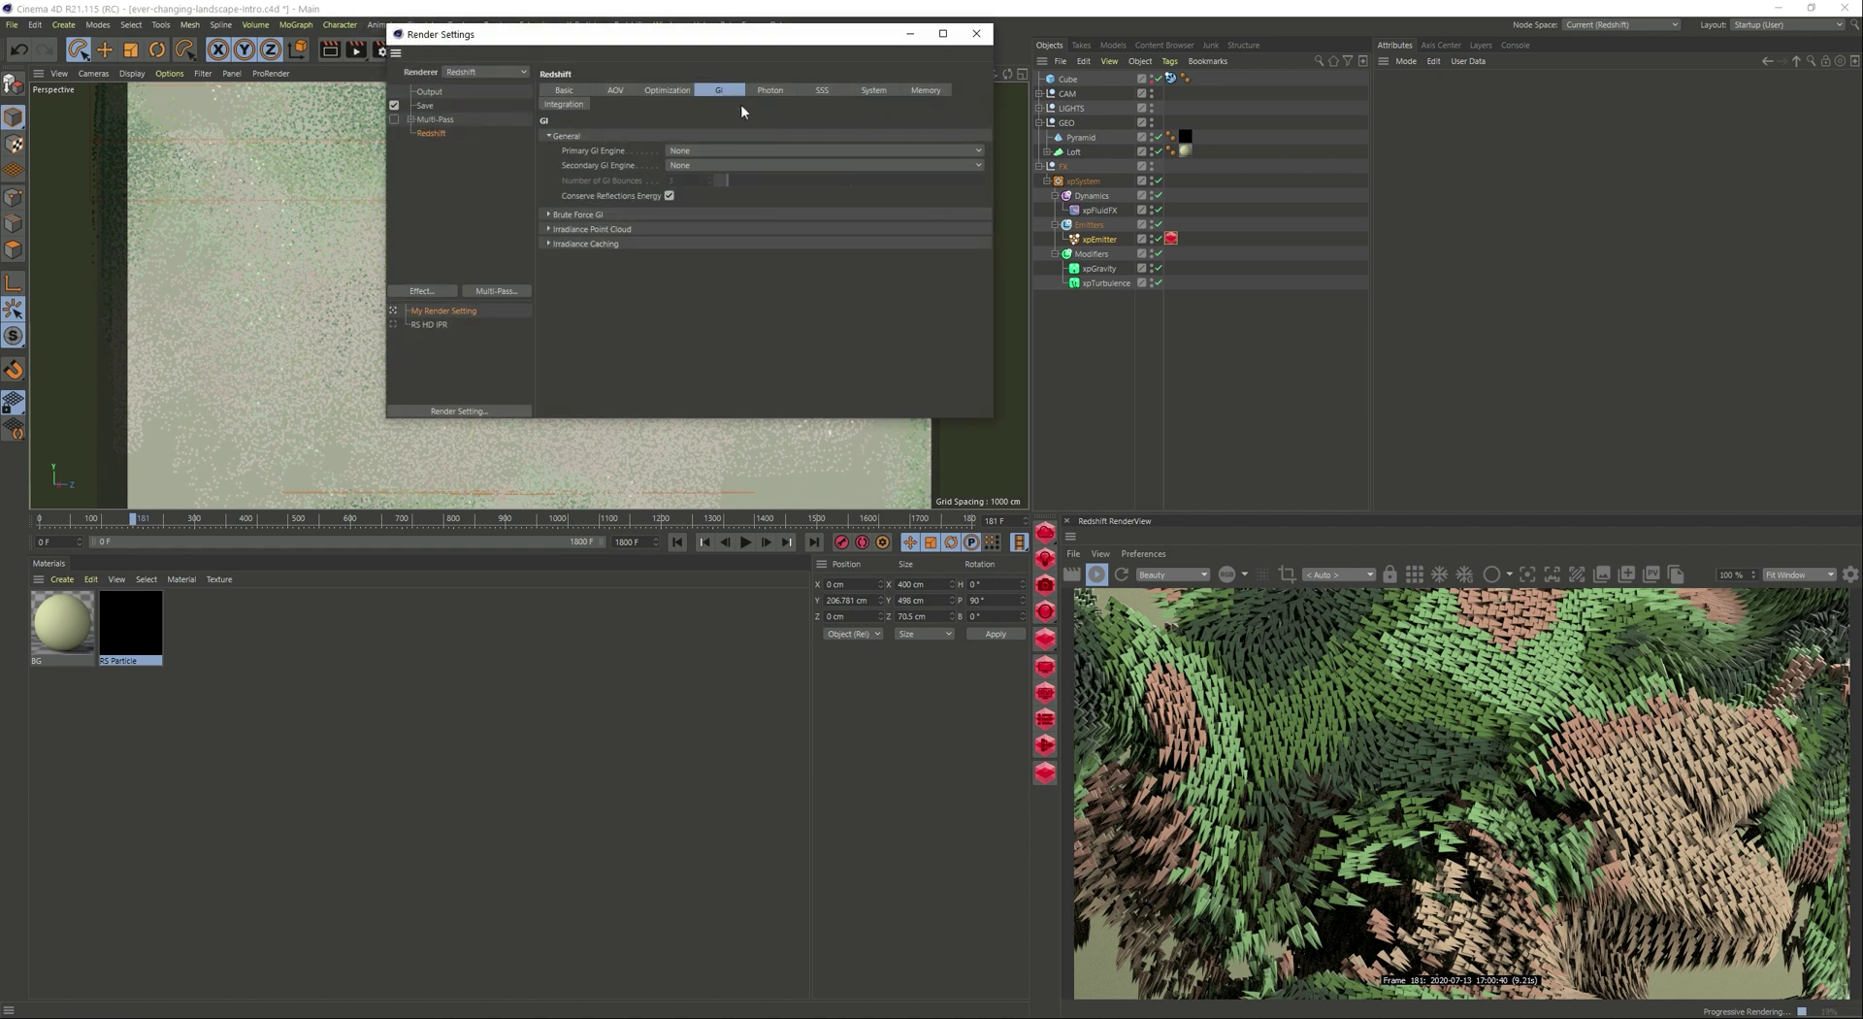
left_click(426, 105)
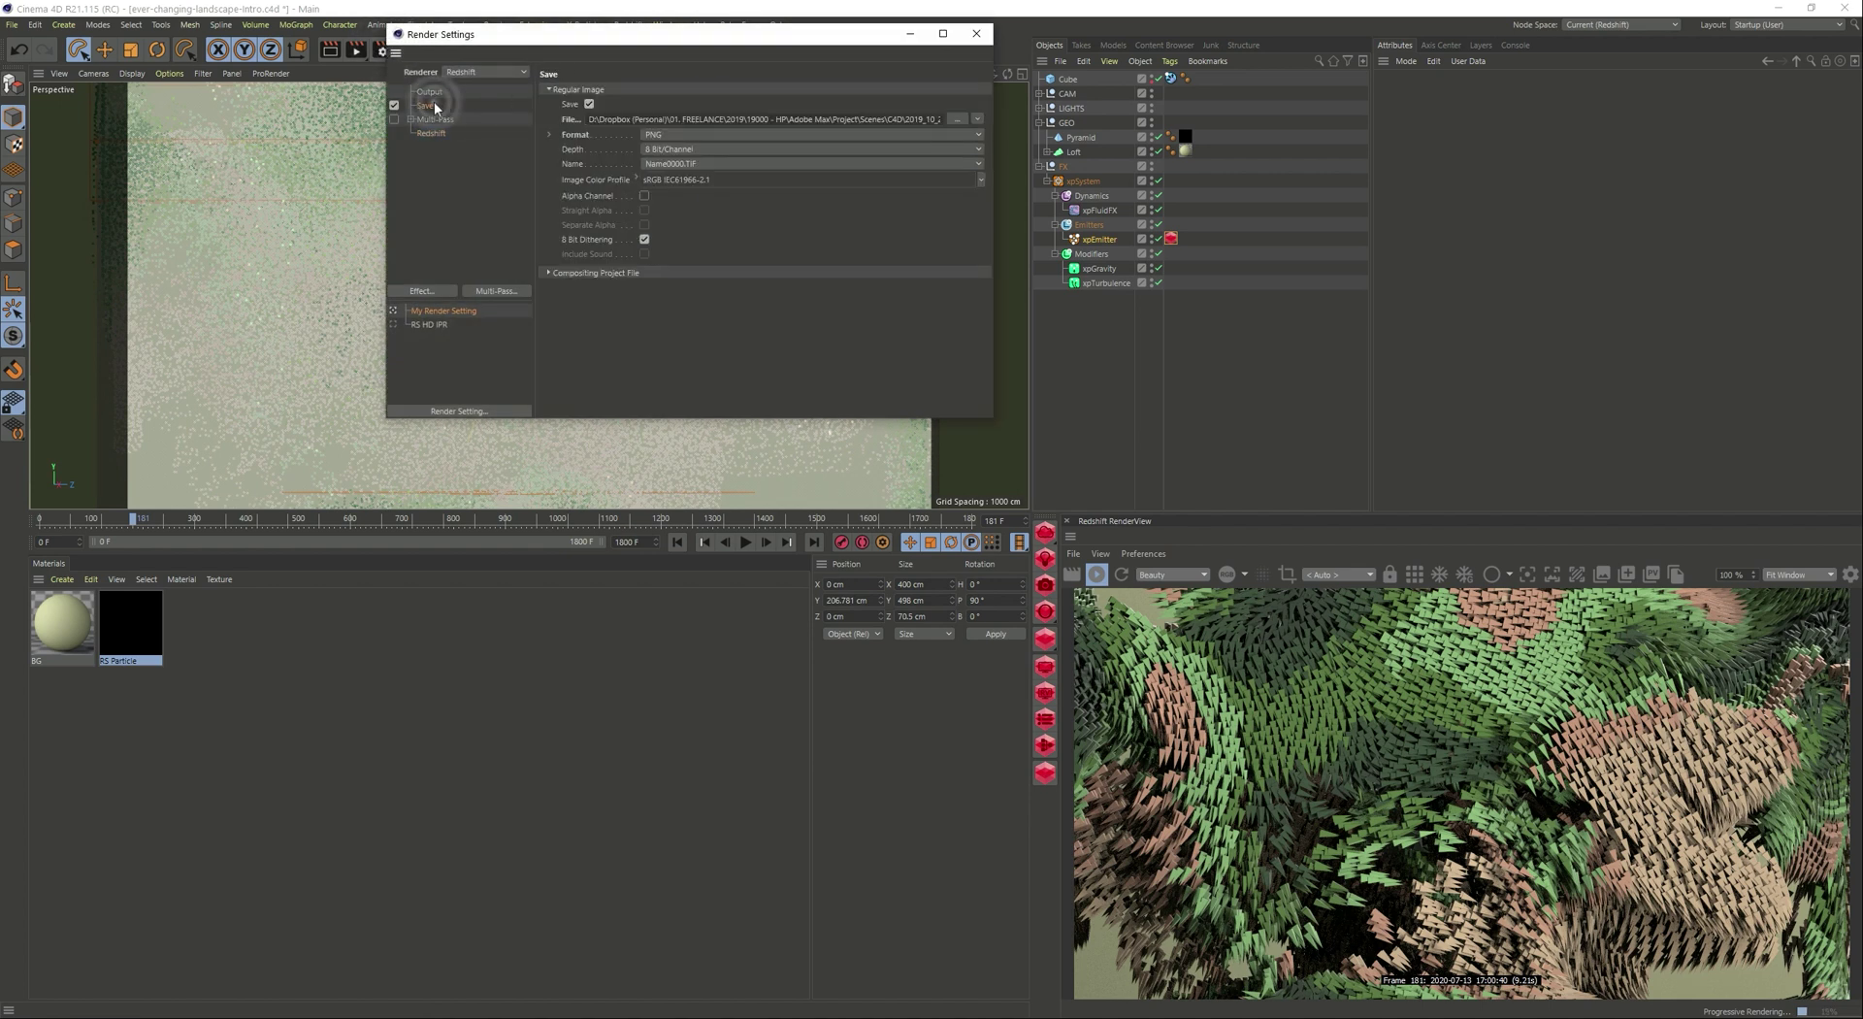
left_click(429, 91)
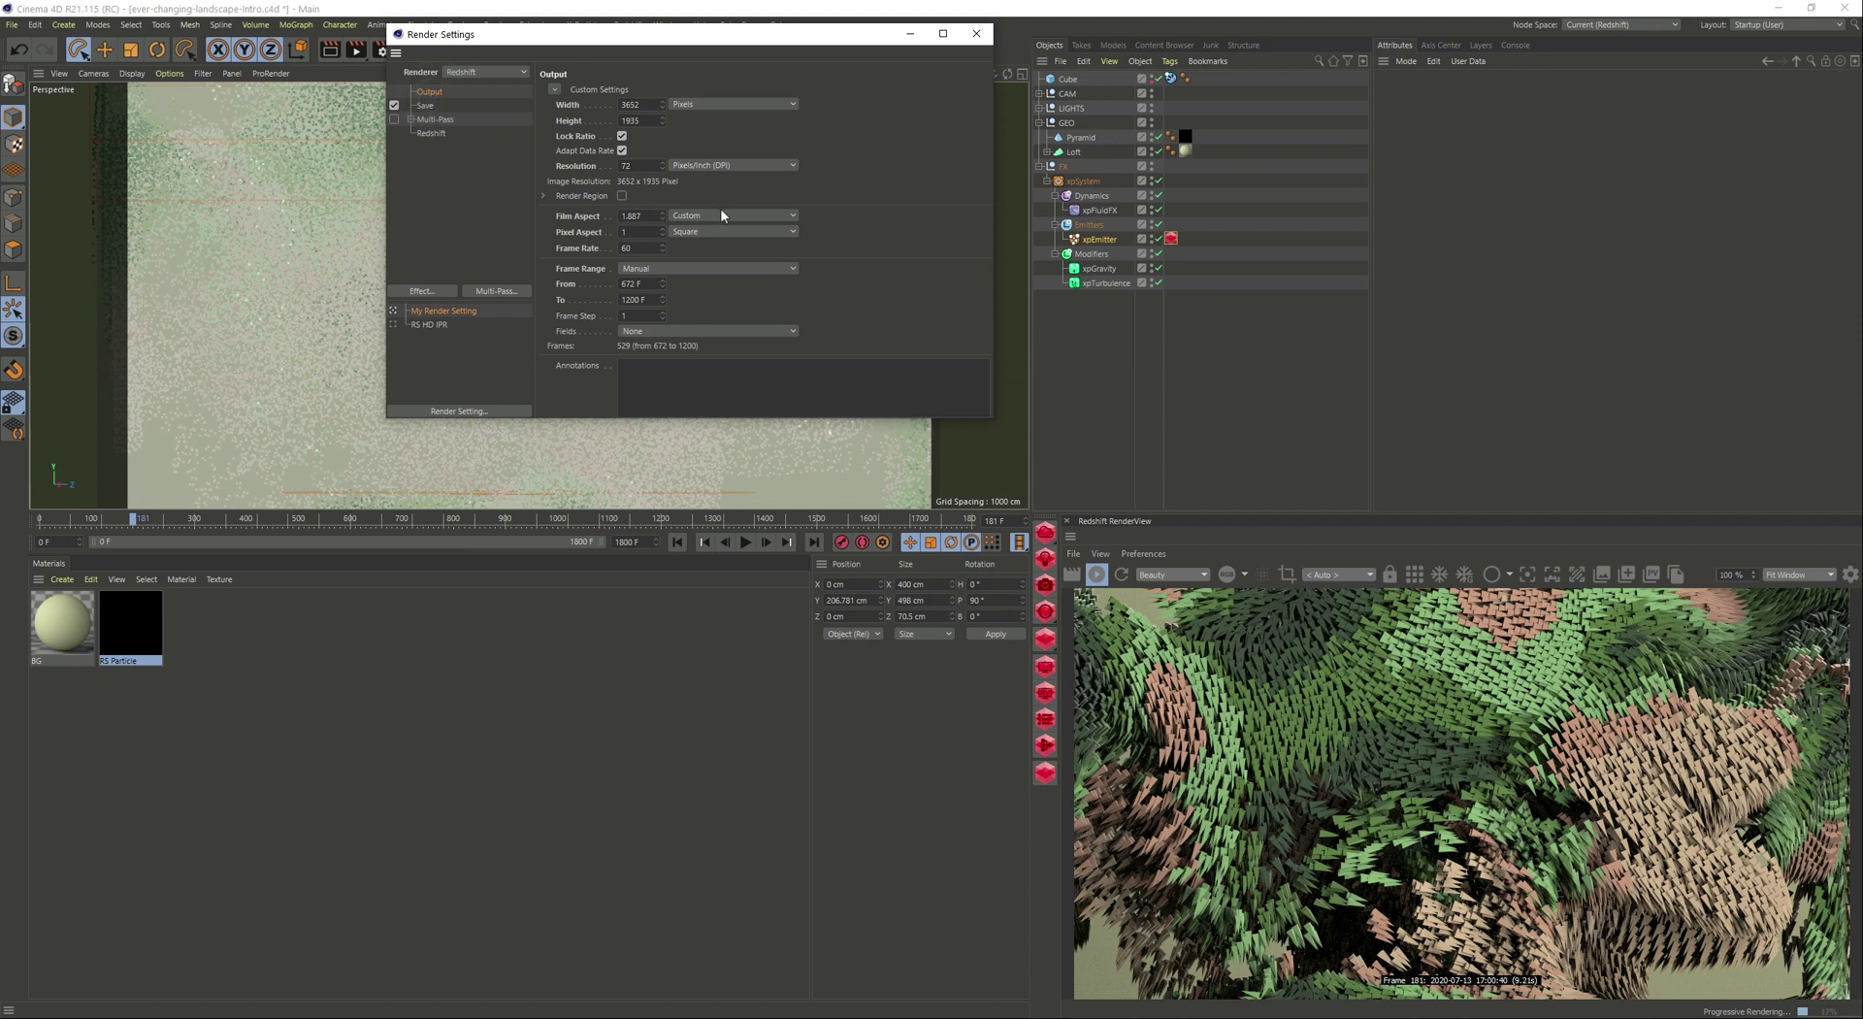